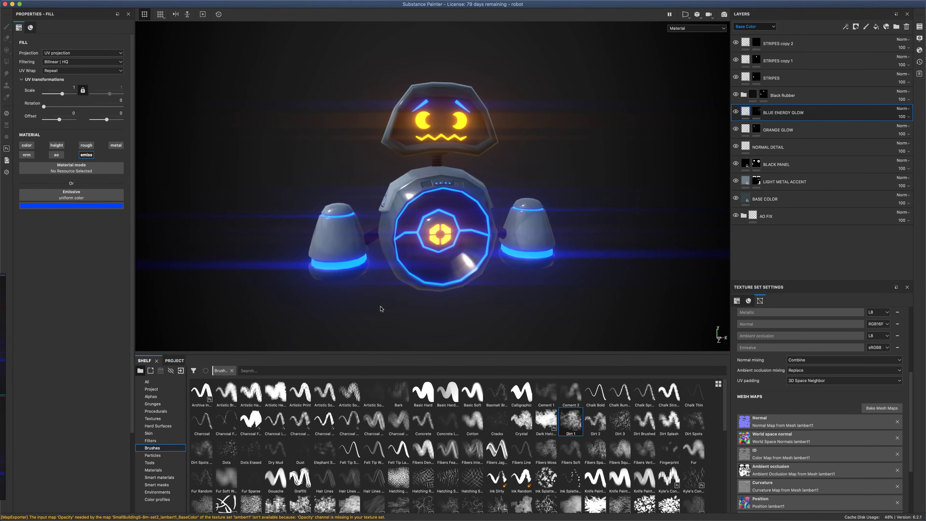
Examine the finished textured robot from the front, sides, above and underneath, including its blue and orange glow
left_click_drag(316, 157, 359, 160, "alt")
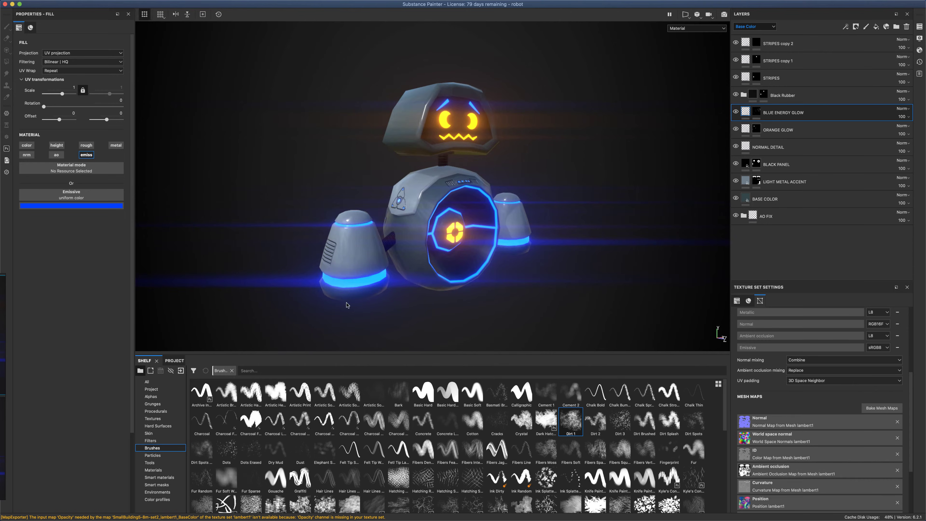
left_click_drag(616, 182, 566, 233, "alt")
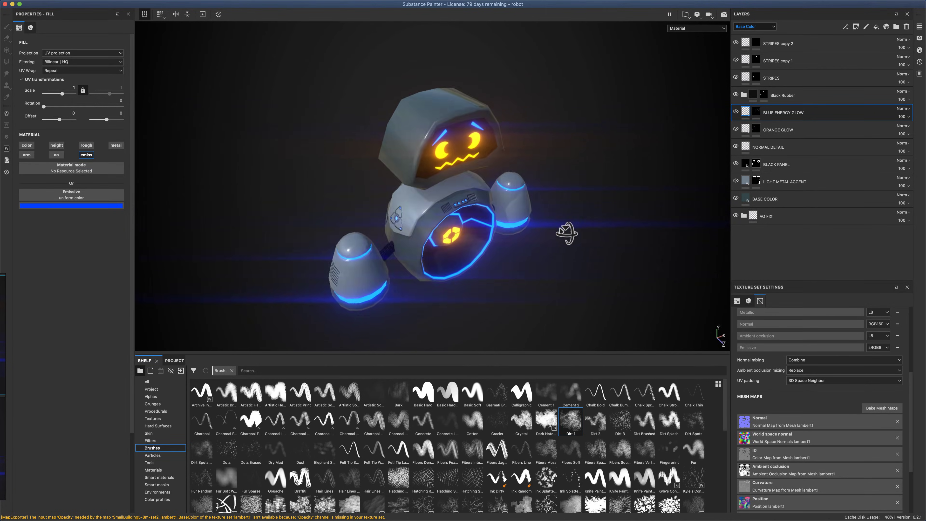
left_click_drag(411, 221, 430, 171, "alt")
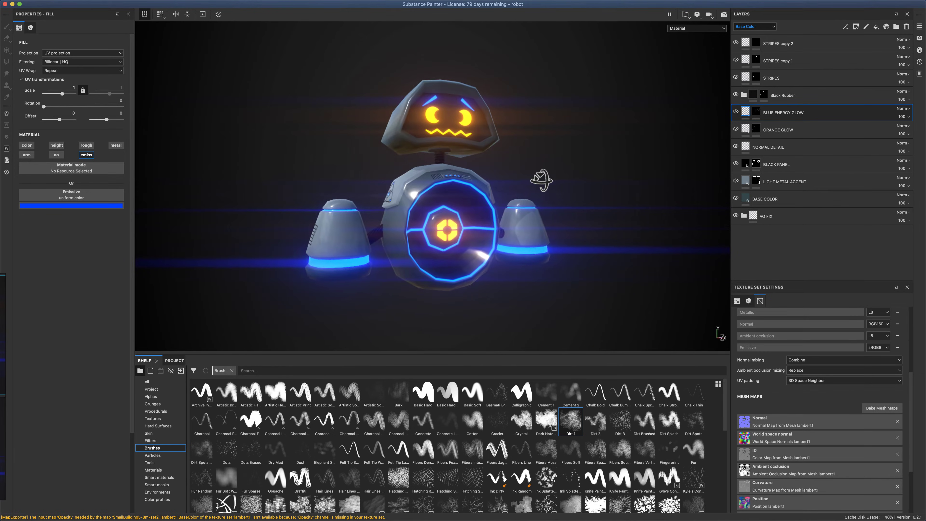
left_click_drag(559, 186, 490, 190, "alt")
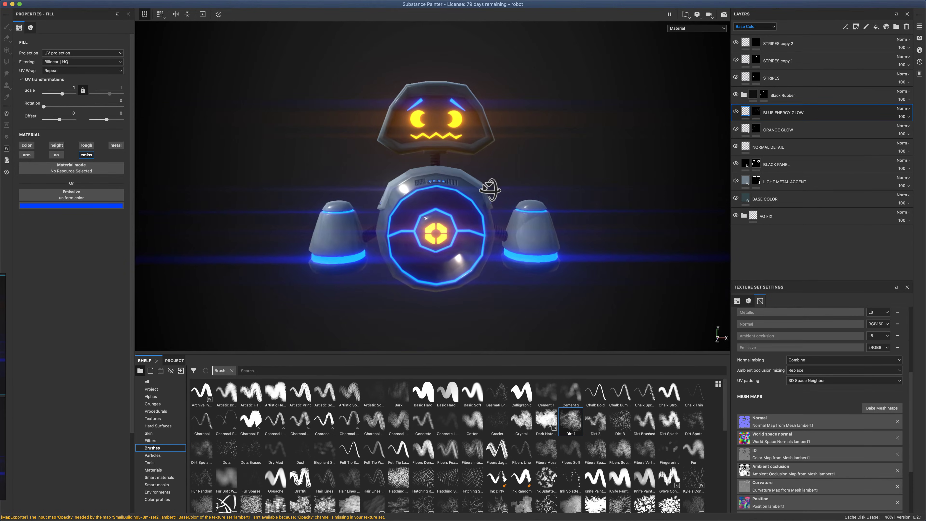
left_click_drag(557, 186, 517, 93, "alt")
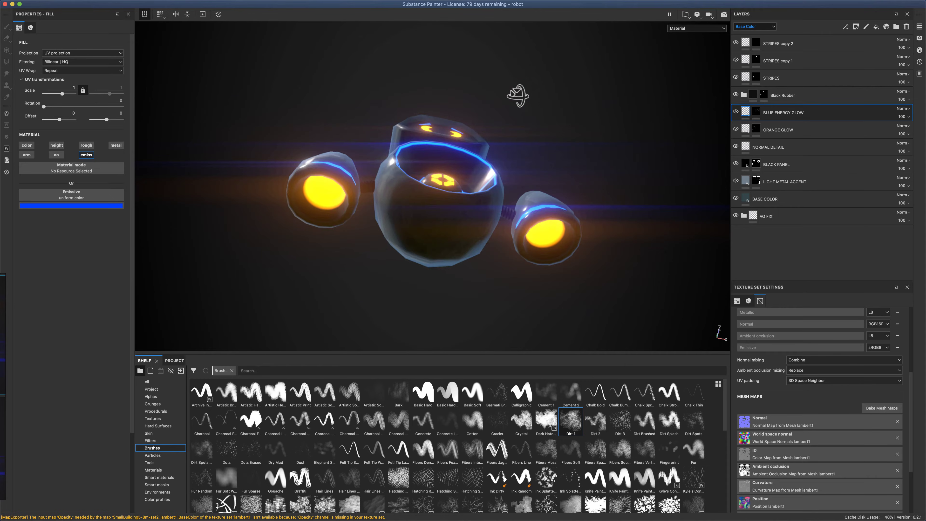
left_click_drag(558, 160, 549, 275, "alt")
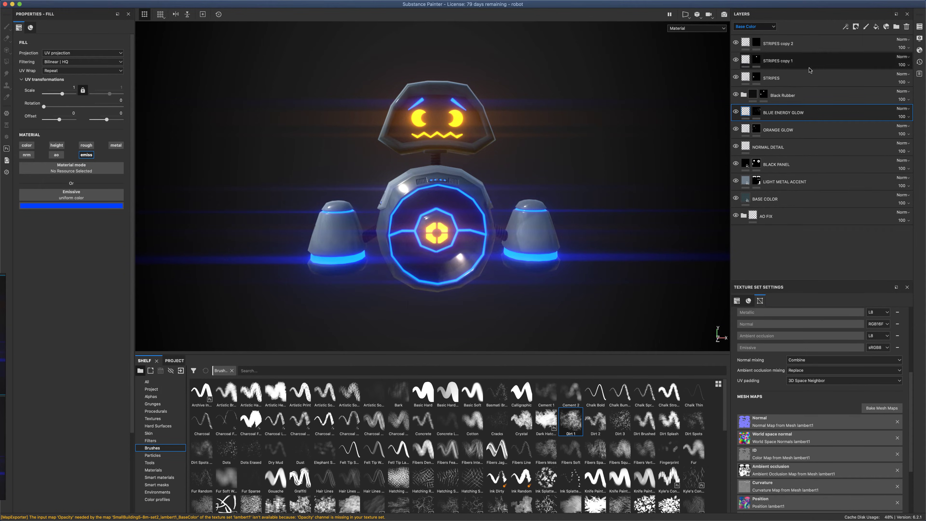
left_click_drag(648, 203, 676, 201, "alt")
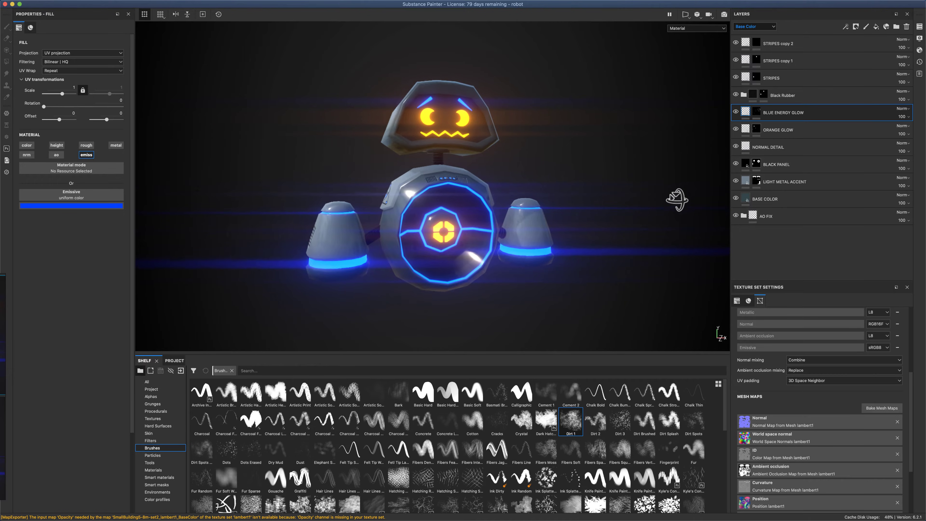
left_click_drag(347, 130, 321, 120, "alt")
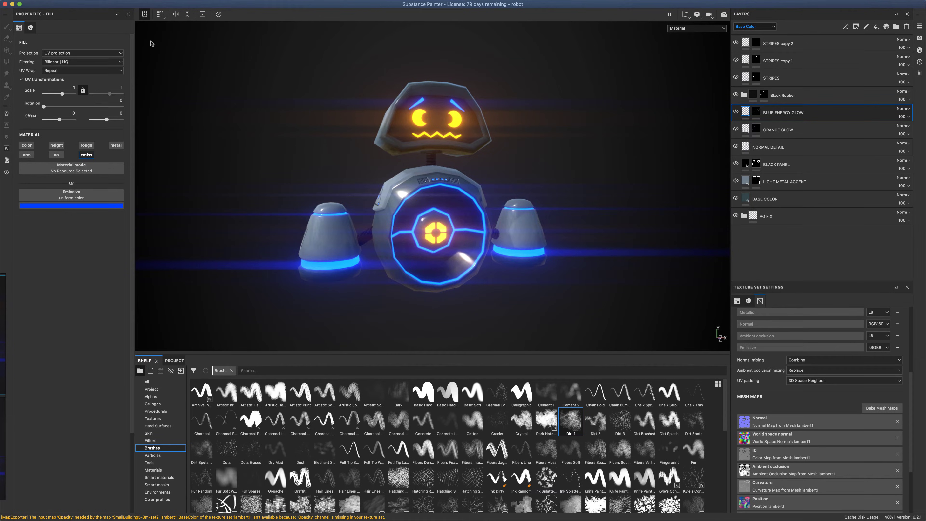
Start a new project and choose robot.fbx from the FlyingBot folder as its mesh file
left_click(87, 3)
left_click(88, 13)
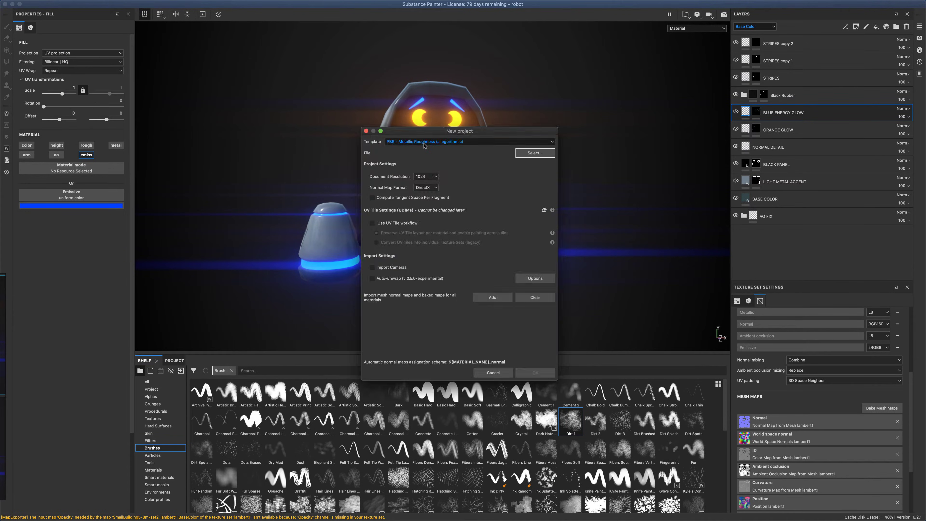
left_click(549, 158)
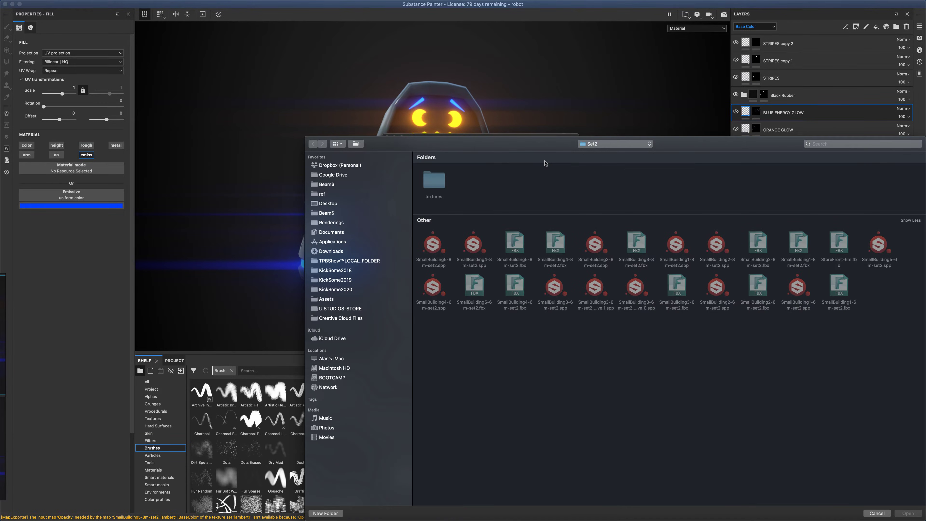
left_click(618, 146)
left_click(616, 207)
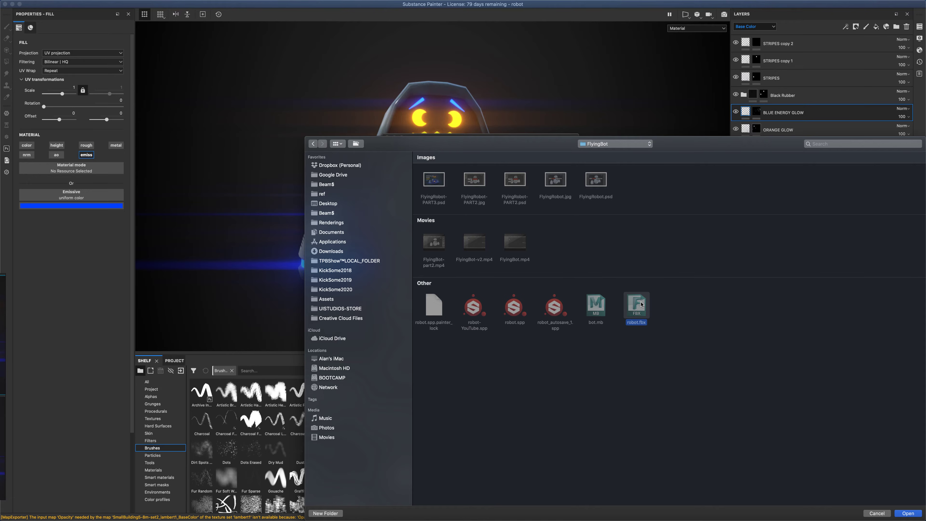
double_click(641, 304)
Set the document resolution to 2048 and create the project, discarding unsaved changes to the open one
left_click(448, 184)
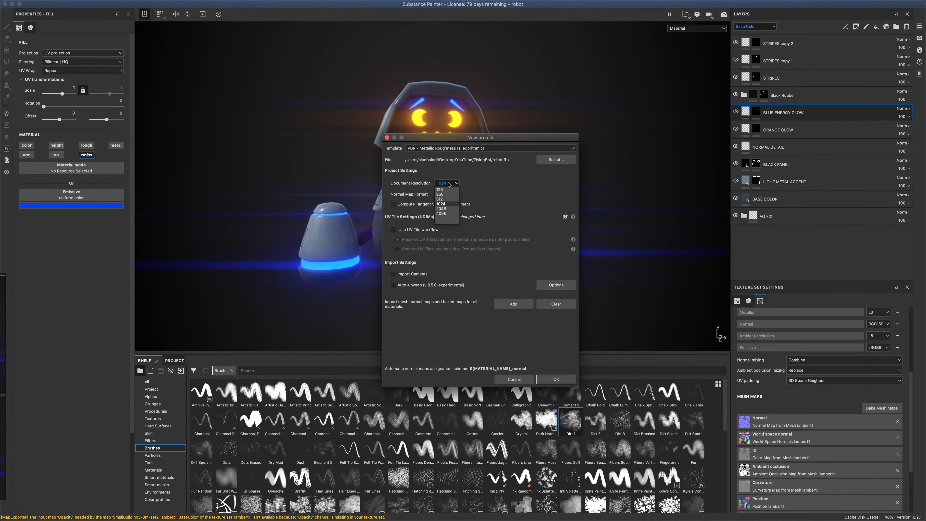
left_click(443, 209)
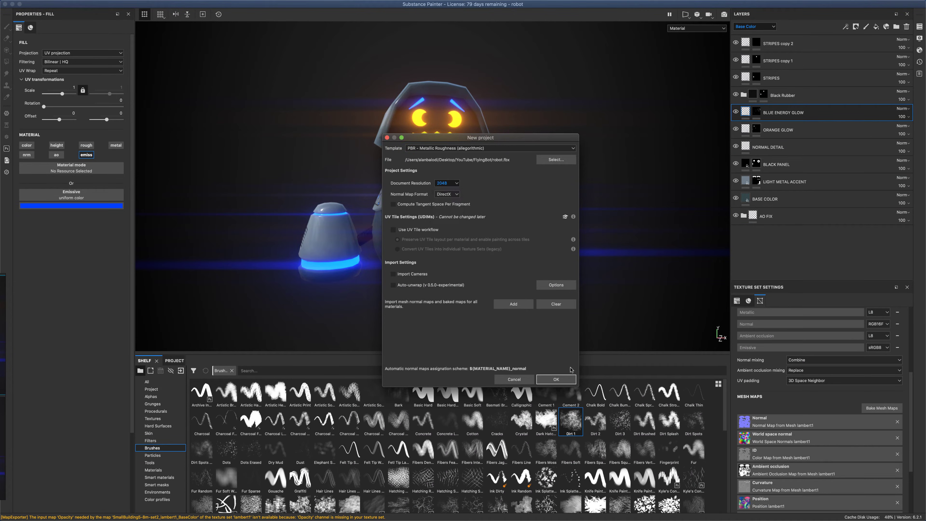
left_click(556, 379)
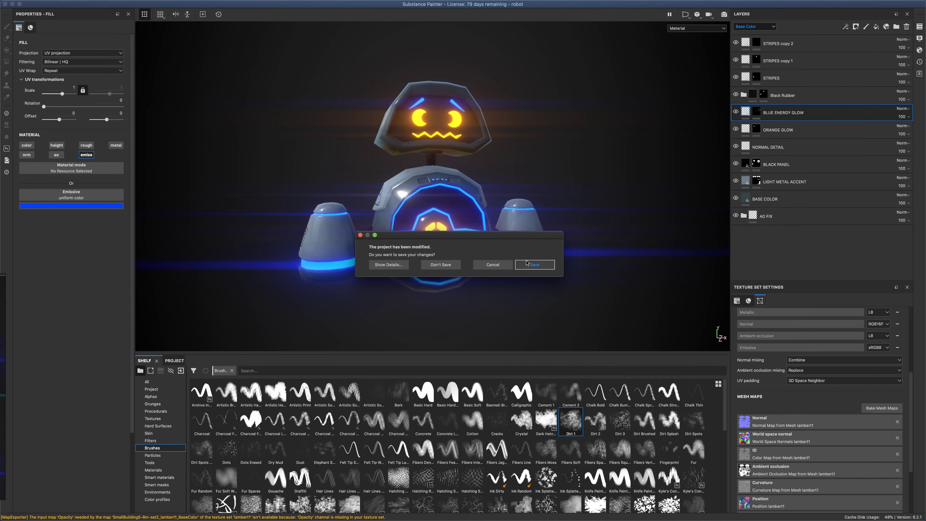
left_click(446, 269)
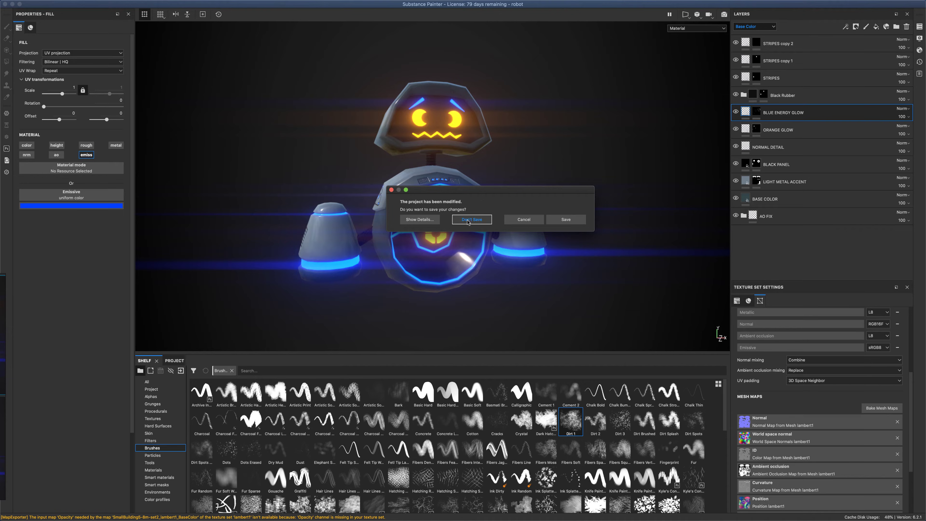
left_click(469, 219)
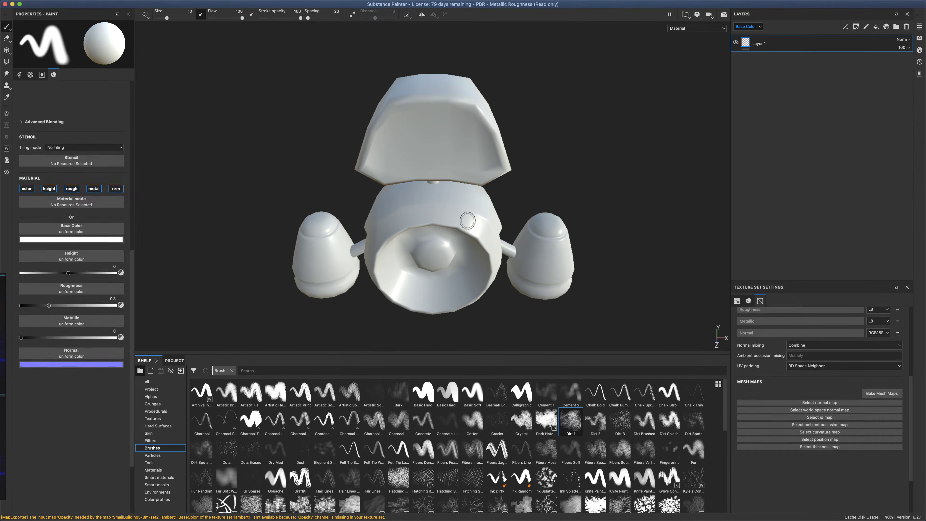
left_click_drag(613, 157, 596, 170, "alt")
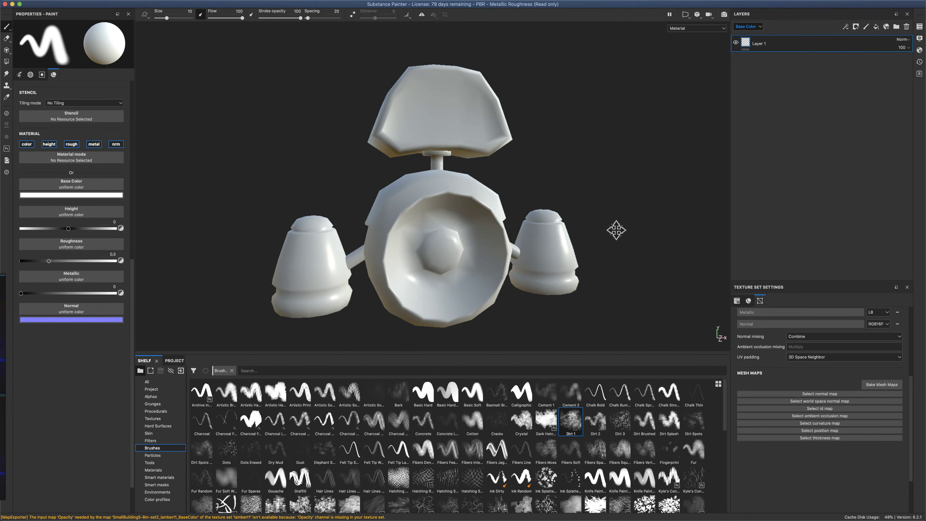
mouse_move(616, 230)
left_mouse_down("alt")
mouse_move(653, 234)
mouse_move(621, 232)
mouse_move(636, 234)
left_mouse_up("alt")
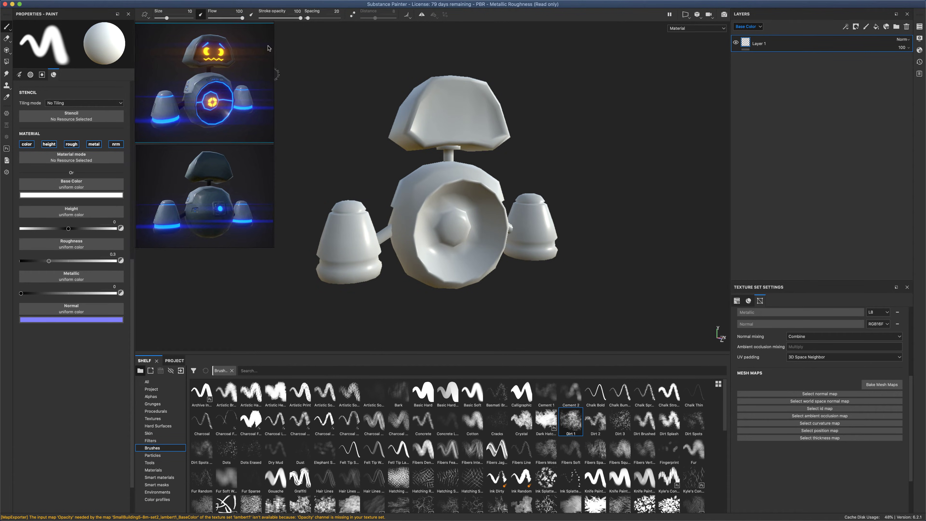
mouse_move(350, 86)
left_mouse_down("alt")
mouse_move(374, 100)
mouse_move(392, 95)
mouse_move(350, 98)
left_mouse_up("alt")
mouse_move(346, 135)
left_mouse_down("alt")
mouse_move(356, 130)
mouse_move(351, 91)
mouse_move(347, 128)
mouse_move(541, 132)
mouse_move(374, 134)
mouse_move(552, 190)
mouse_move(557, 105)
mouse_move(548, 149)
mouse_move(562, 174)
mouse_move(569, 180)
mouse_move(614, 161)
mouse_move(601, 164)
left_mouse_up("alt")
mouse_move(633, 220)
left_mouse_down("alt")
mouse_move(616, 217)
mouse_move(636, 232)
left_mouse_up("alt")
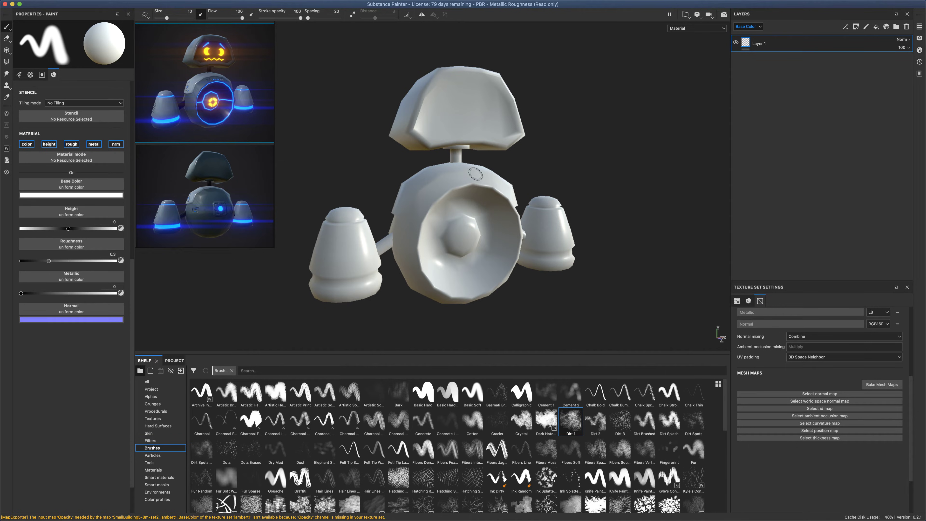
Bake all seven mesh maps for the robot with an output size of 2048
left_click(875, 387)
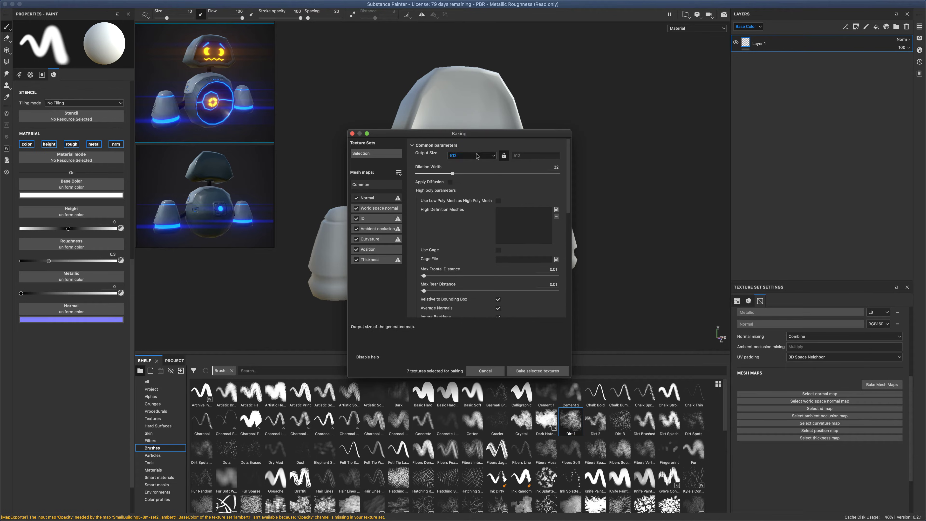
left_click(477, 250)
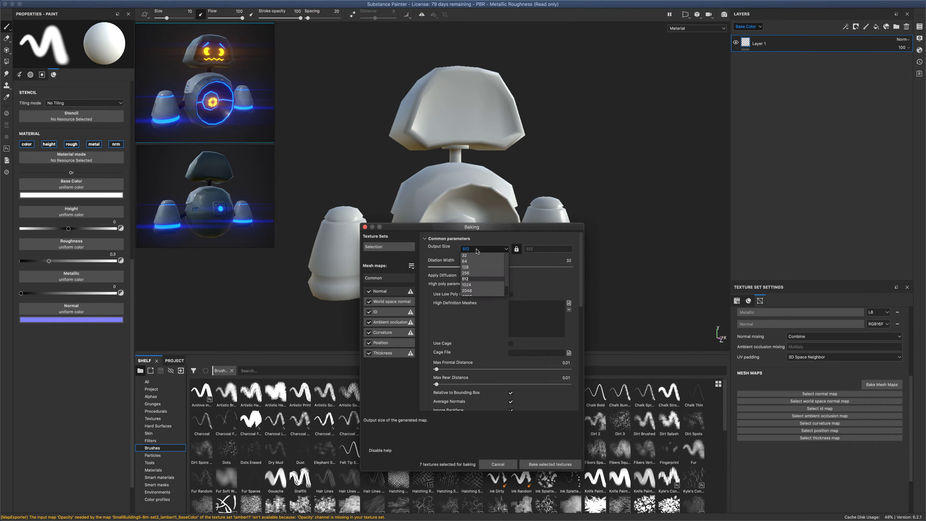
left_click(476, 291)
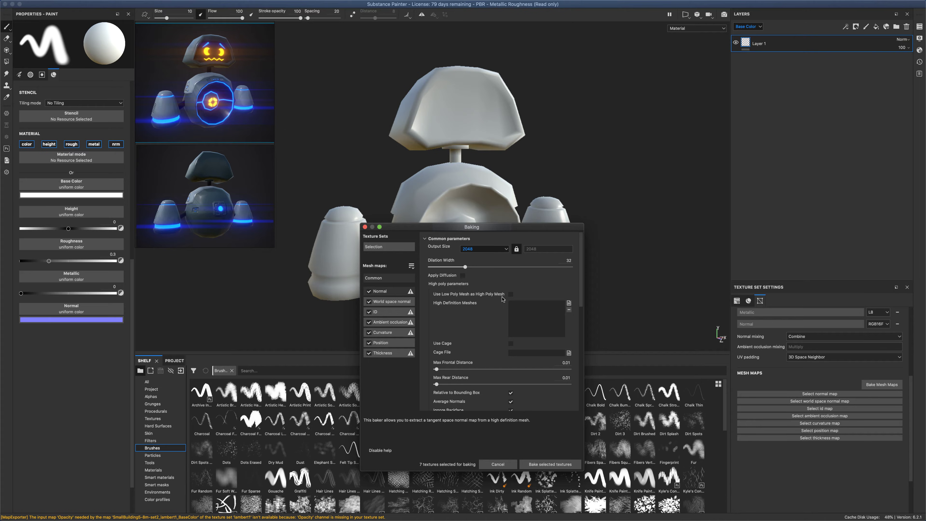
left_click(550, 464)
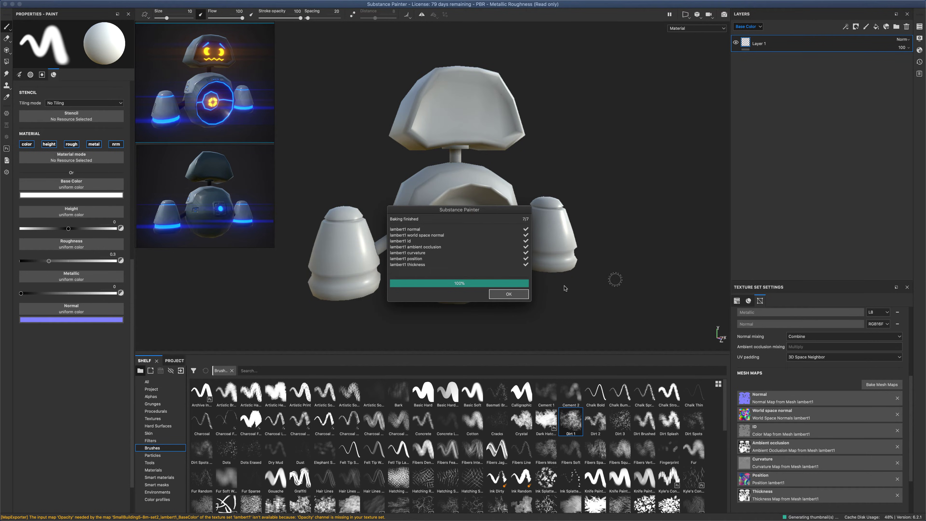
left_click(508, 294)
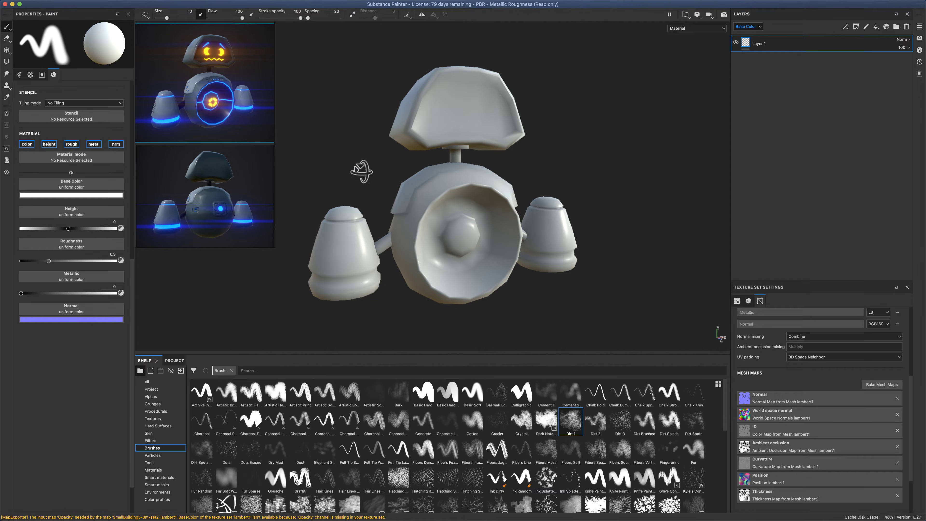
Inspect the shading of the baked robot from several angles, including a close view of its body and arm
mouse_move(362, 171)
left_mouse_down("alt")
mouse_move(655, 174)
mouse_move(384, 181)
mouse_move(270, 155)
mouse_move(246, 199)
mouse_move(604, 209)
mouse_move(527, 213)
mouse_move(373, 199)
mouse_move(378, 186)
mouse_move(620, 180)
mouse_move(581, 182)
mouse_move(636, 181)
mouse_move(626, 188)
mouse_move(634, 192)
left_mouse_up("alt")
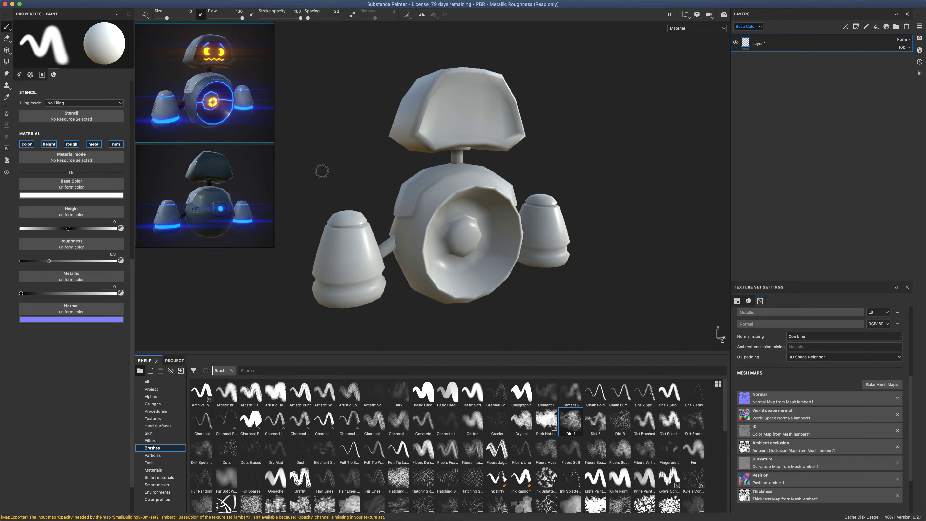
left_click_drag(322, 171, 459, 173, "alt")
left_click_drag(383, 165, 600, 181, "alt")
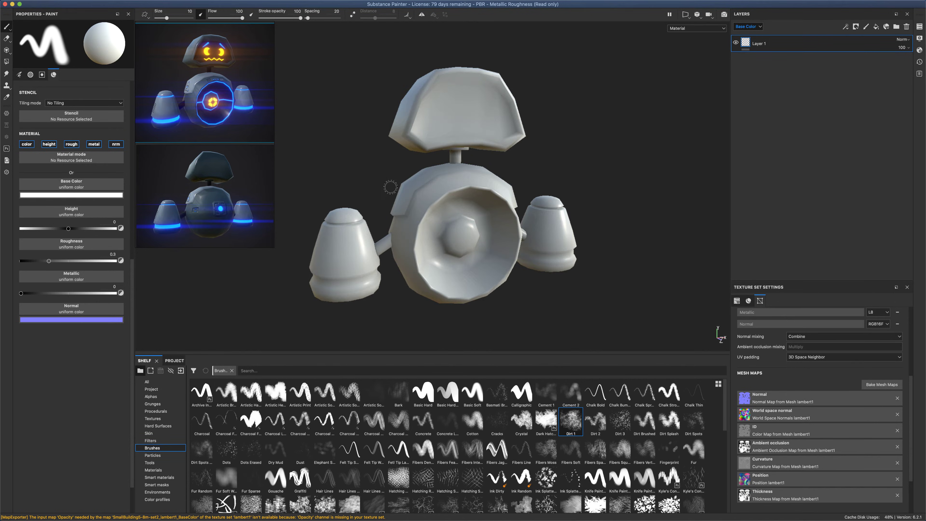
left_click_drag(390, 187, 352, 181, "alt")
middle_click_drag(352, 181, 384, 172, "alt")
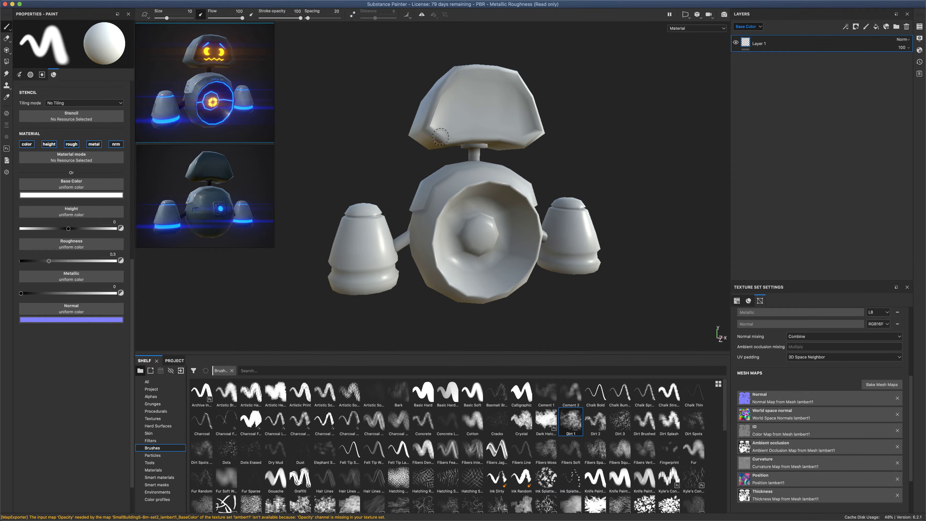
left_click_drag(401, 192, 327, 181, "alt")
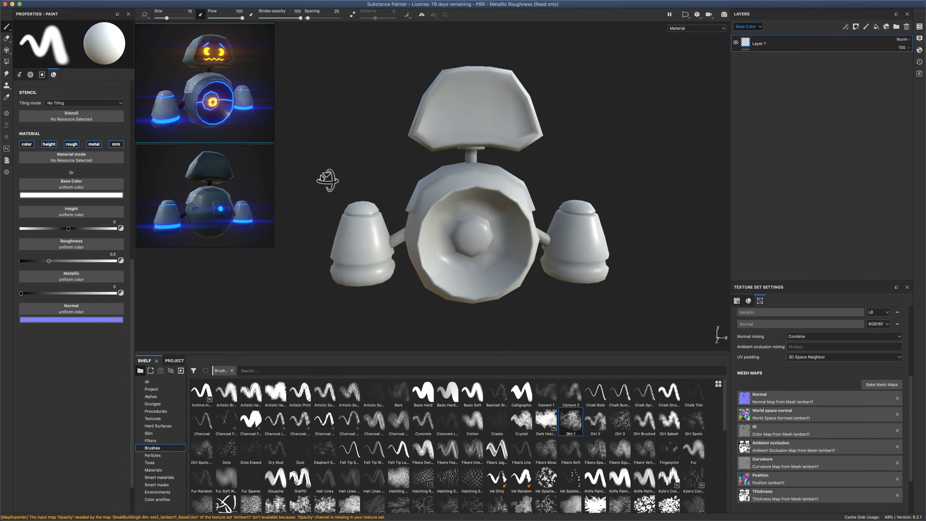
left_click_drag(588, 246, 595, 189, "alt")
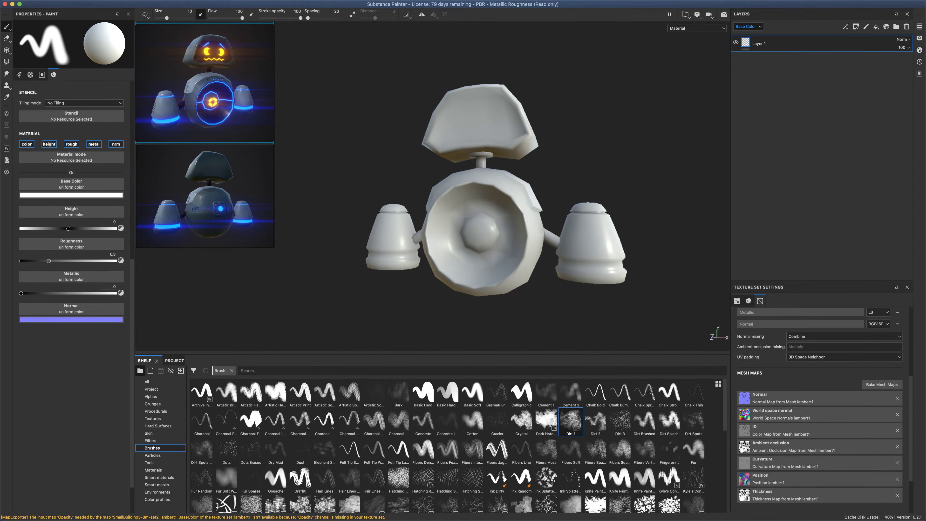
middle_click_drag(606, 231, 453, 255, "alt")
mouse_move(454, 255)
left_mouse_down("alt")
mouse_move(364, 248)
mouse_move(656, 248)
mouse_move(451, 248)
mouse_move(485, 245)
left_mouse_up("alt")
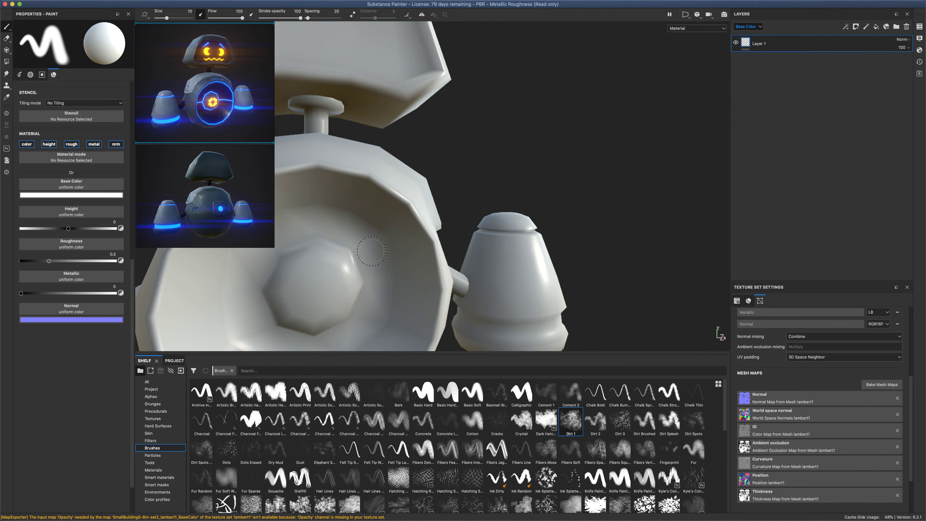
mouse_move(486, 244)
middle_mouse_down("alt")
mouse_move(517, 240)
mouse_move(488, 264)
middle_mouse_up("alt")
scroll(489, 265, "down", 5)
mouse_move(489, 264)
left_mouse_down("alt")
mouse_move(471, 263)
mouse_move(585, 290)
mouse_move(496, 284)
mouse_move(547, 279)
mouse_move(637, 294)
mouse_move(474, 296)
mouse_move(455, 278)
mouse_move(564, 281)
left_mouse_up("alt")
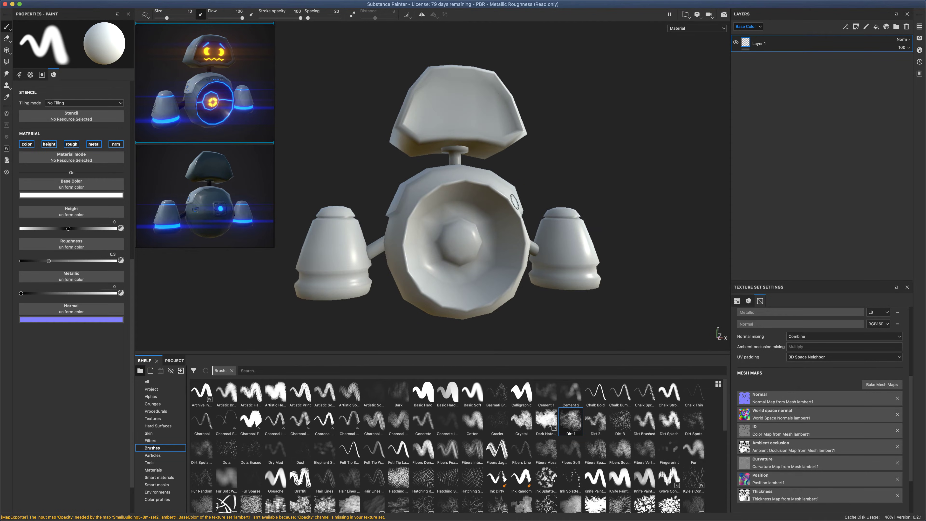
left_click_drag(514, 202, 470, 188, "alt")
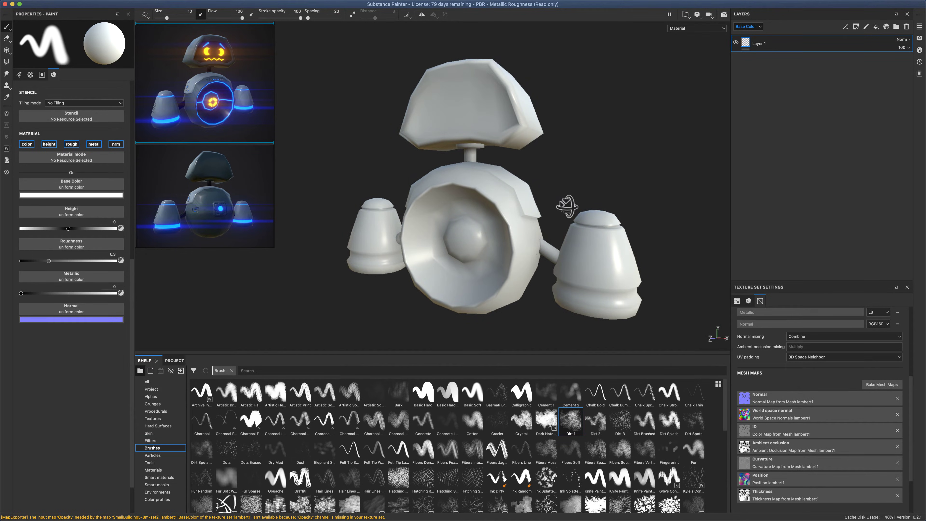
left_click_drag(567, 207, 521, 251, "alt")
left_click_drag(557, 180, 536, 183, "alt")
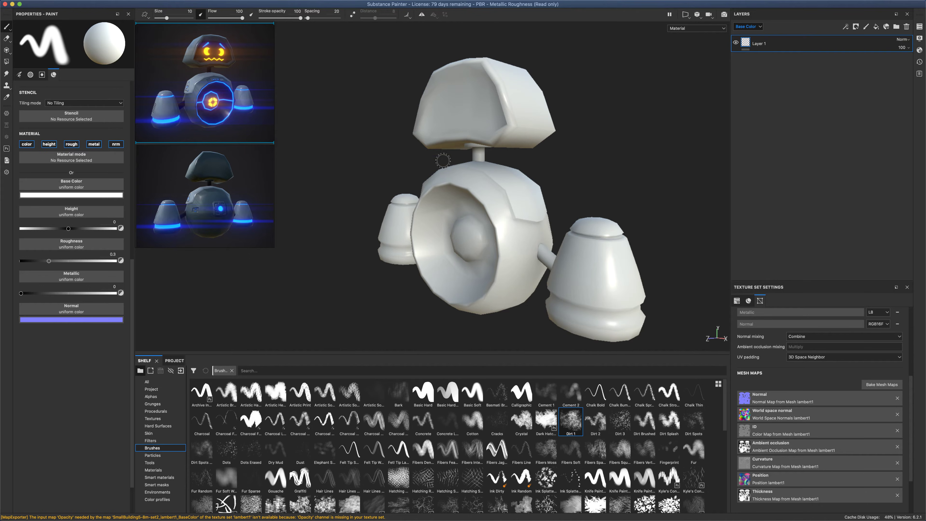
Remove the baked normal map from the texture set's mesh maps
left_click_drag(443, 161, 540, 159, "alt")
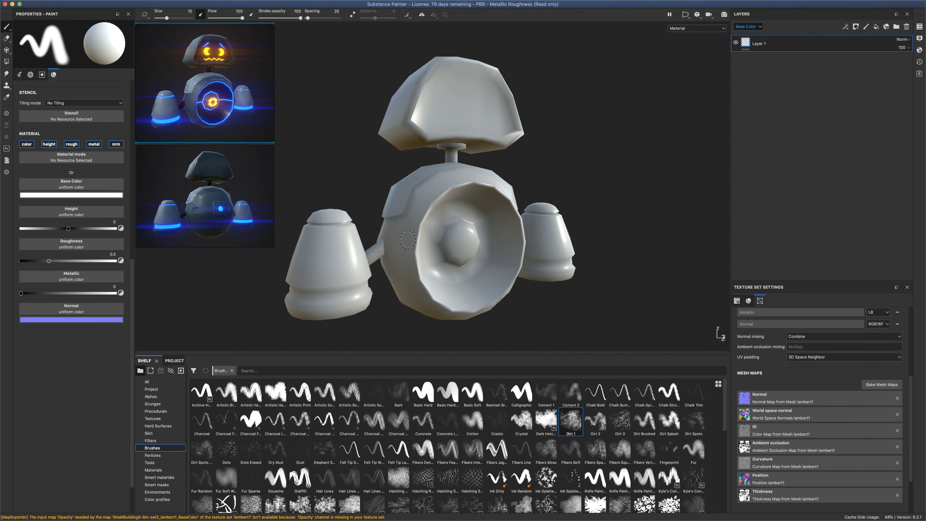
left_click(897, 399)
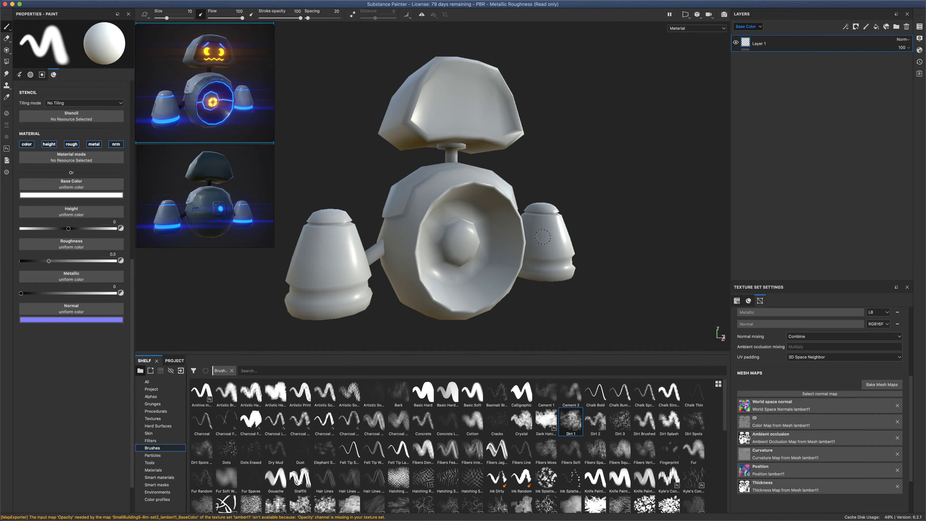
Undo the removal of the baked normal map and check the robot's shading
left_click_drag(575, 236, 597, 244, "alt")
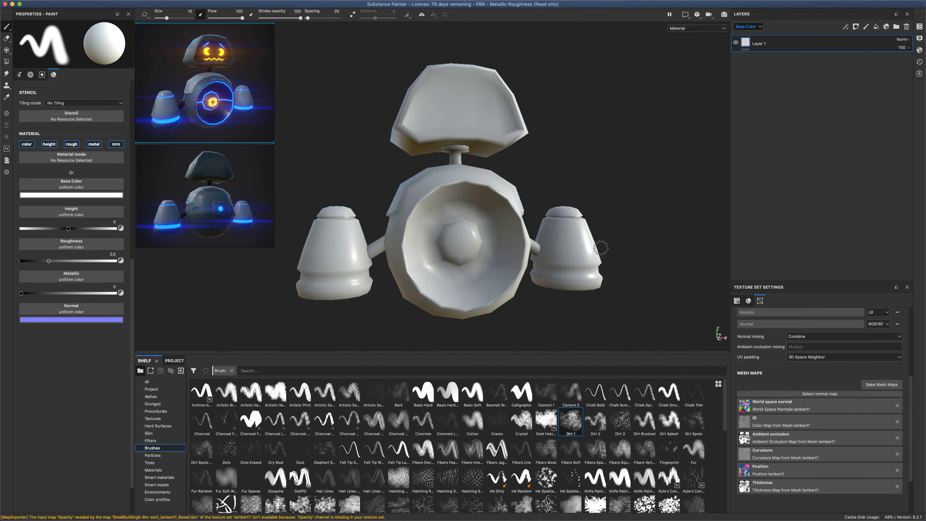
key("ctrl+z")
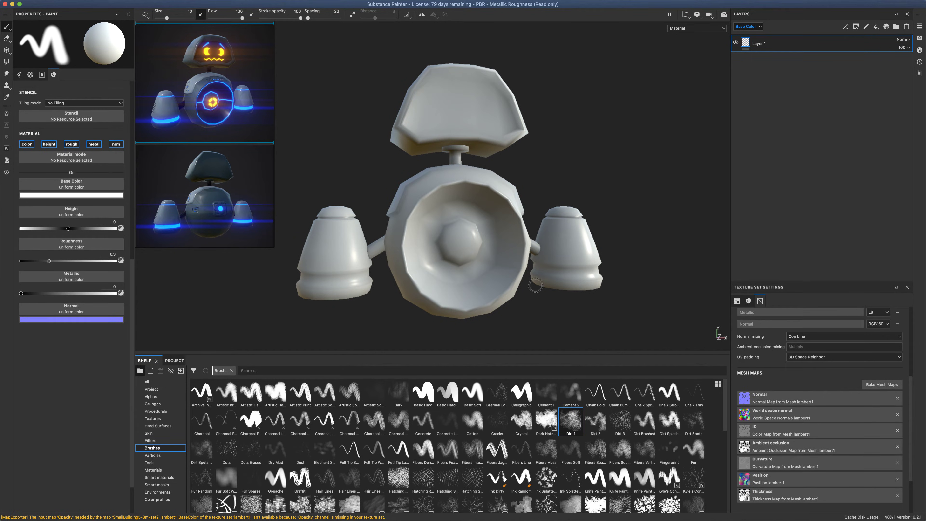
left_click_drag(536, 286, 545, 294, "alt")
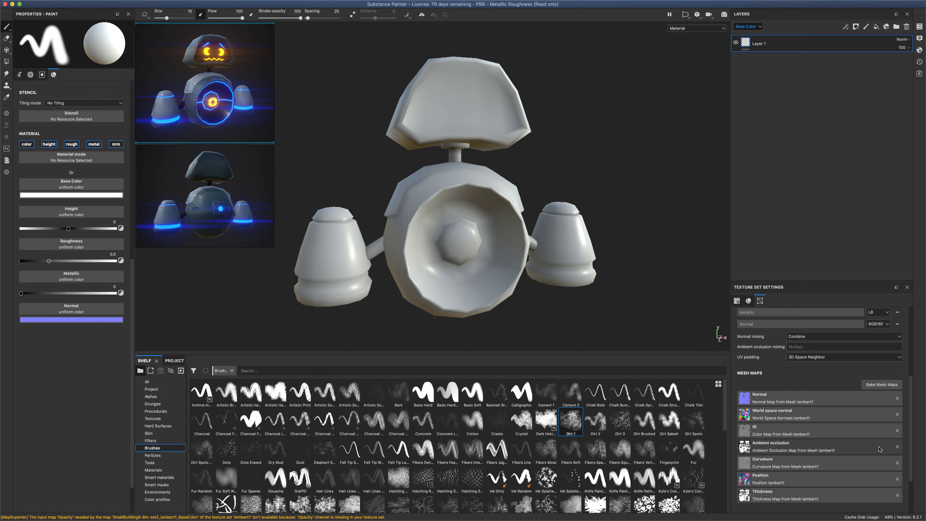
Remove the baked ambient occlusion map to compare the robot's shading, and undo the removal
left_click(897, 447)
mouse_move(598, 188)
right_mouse_down("shift")
mouse_move(548, 169)
mouse_move(587, 172)
mouse_move(601, 188)
right_mouse_up("shift")
left_click_drag(601, 187, 575, 182, "alt")
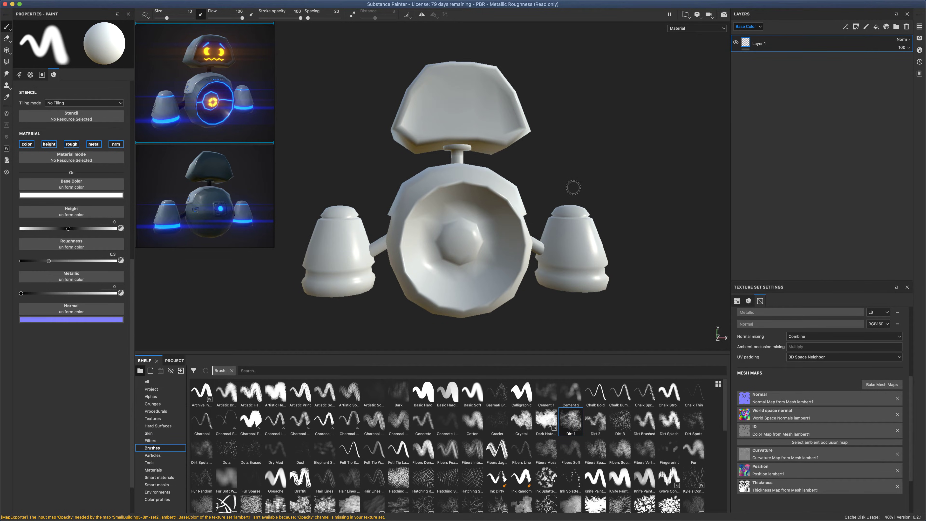
key("super+z")
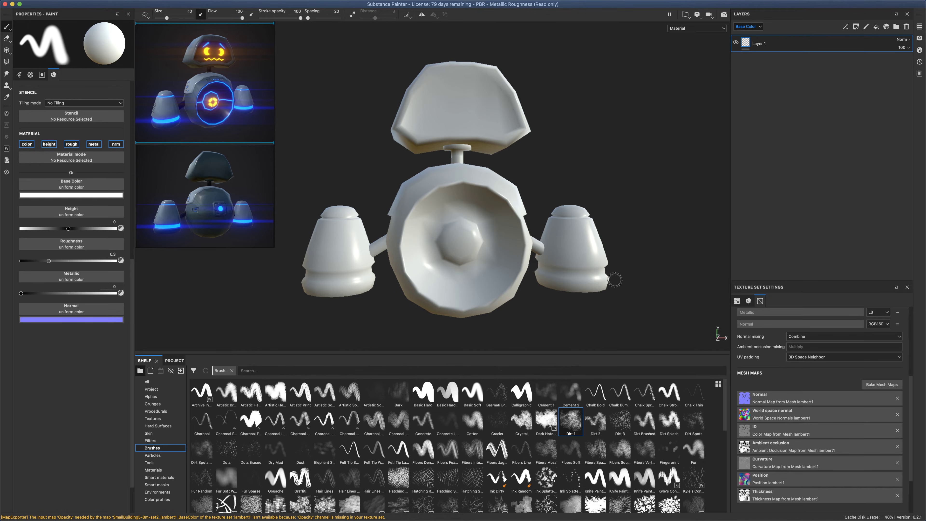
left_click_drag(615, 280, 616, 268, "alt")
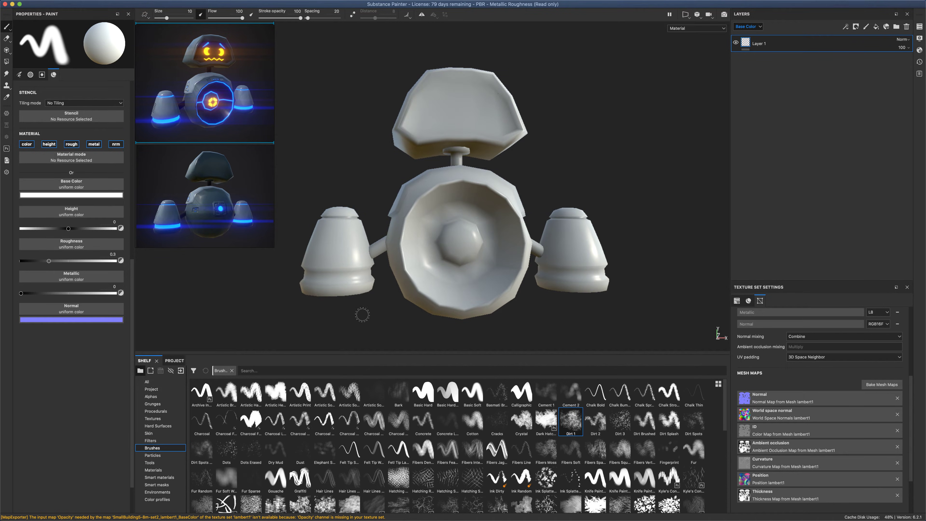
Apply the Plastic Glossy smart material from the shelf to the whole robot
middle_click_drag(363, 315, 356, 316, "alt")
mouse_move(605, 159)
left_mouse_down("alt")
mouse_move(630, 170)
mouse_move(652, 159)
left_mouse_up("alt")
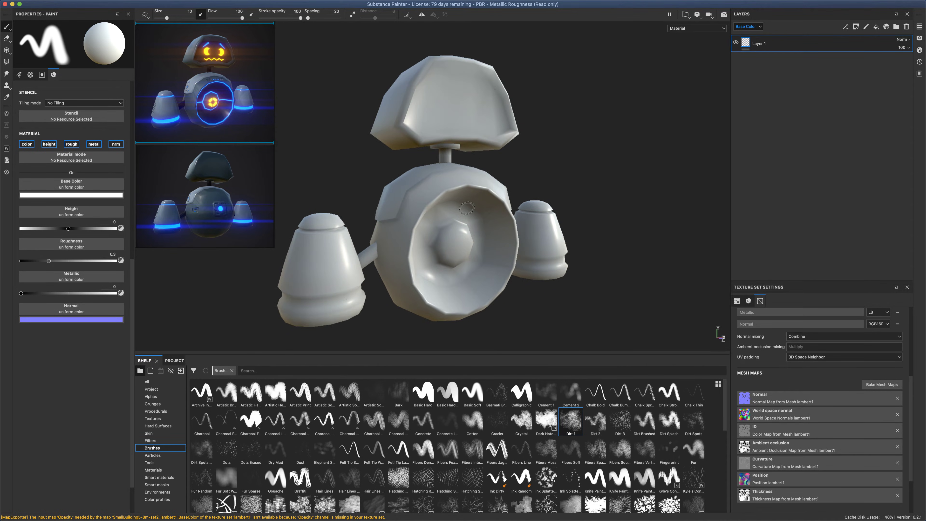
mouse_move(614, 204)
left_mouse_down("alt")
mouse_move(374, 193)
mouse_move(439, 211)
mouse_move(586, 208)
mouse_move(316, 194)
mouse_move(420, 182)
mouse_move(745, 195)
mouse_move(375, 207)
left_mouse_up("alt")
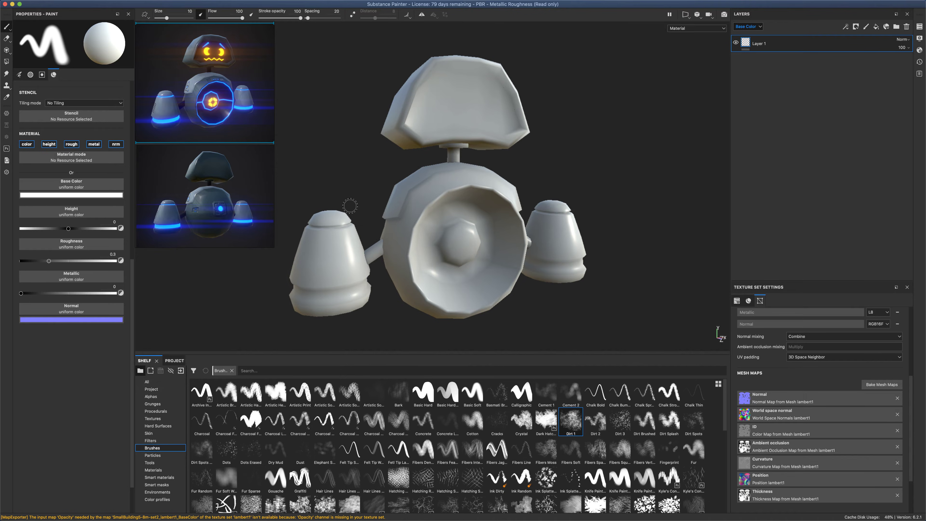
left_click(164, 477)
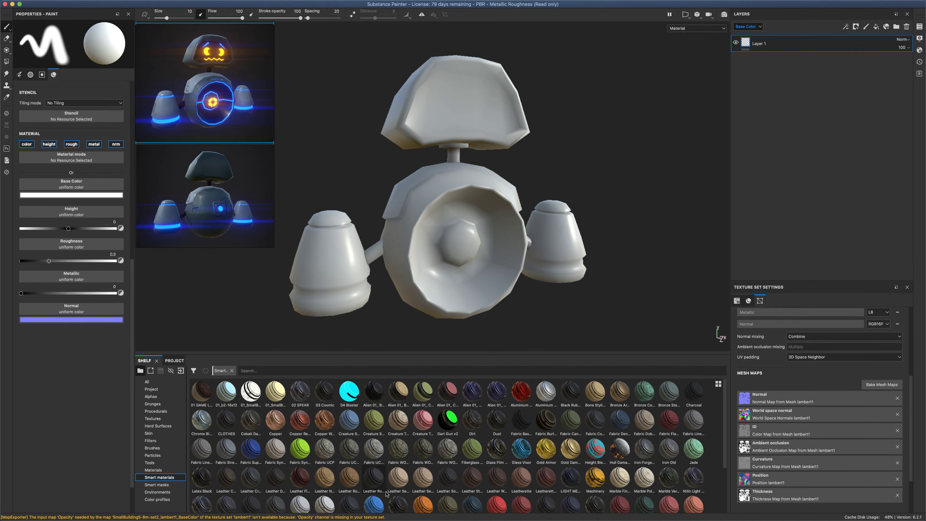
scroll(374, 507, "down", 3)
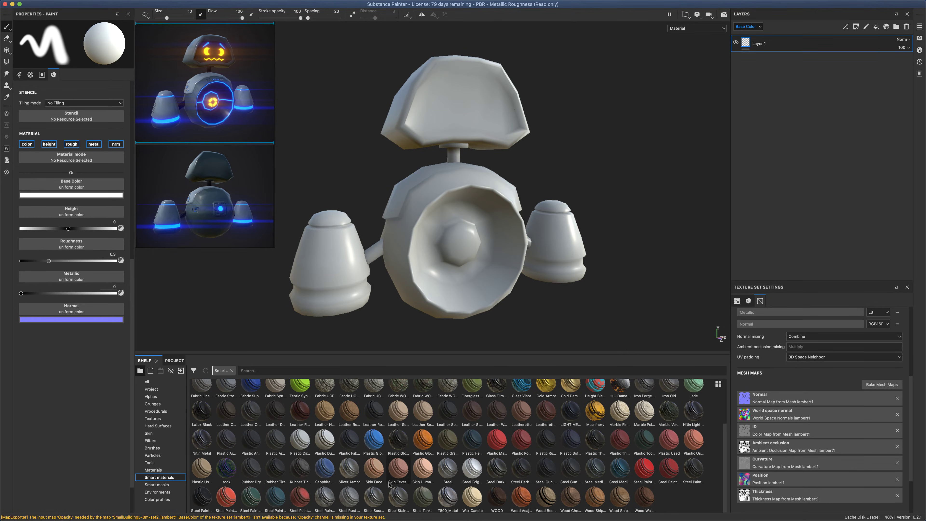
mouse_move(379, 438)
left_click_drag(379, 438, 481, 309)
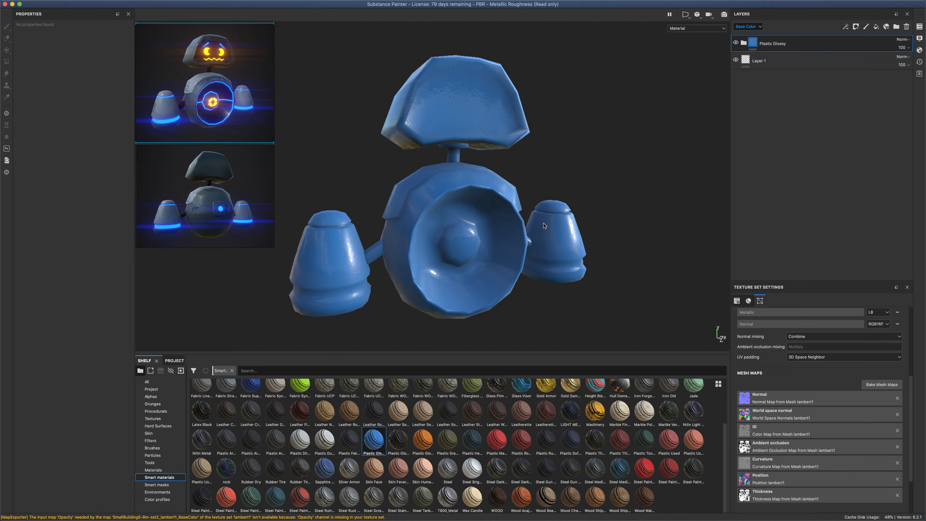
Delete the empty paint layer, Layer 1, from beneath the Plastic Glossy folder
scroll(544, 226, "up", 5)
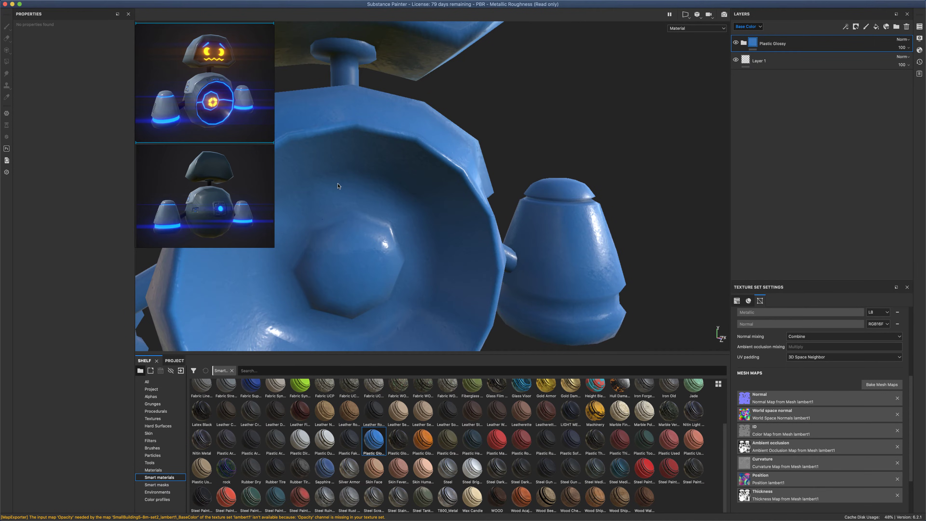
left_click_drag(339, 186, 492, 149, "alt")
left_click_drag(469, 203, 435, 143, "alt")
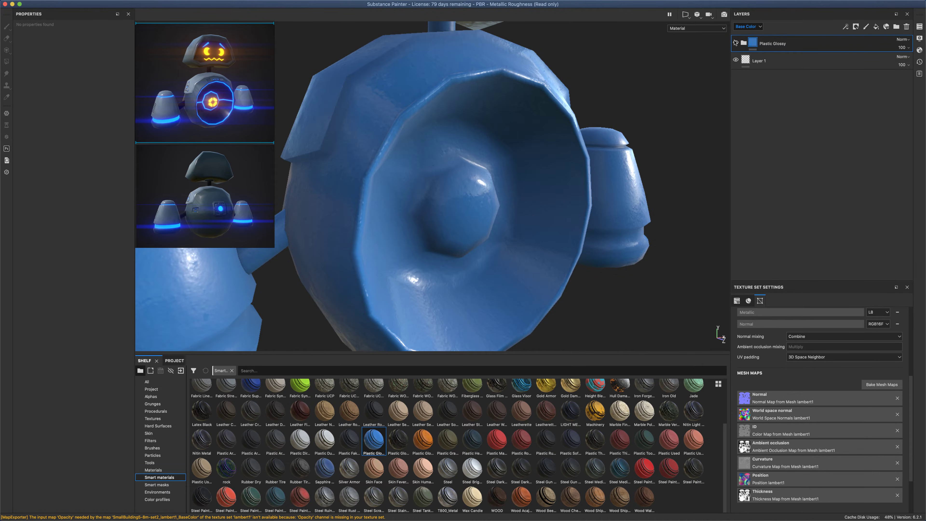
left_click(817, 63)
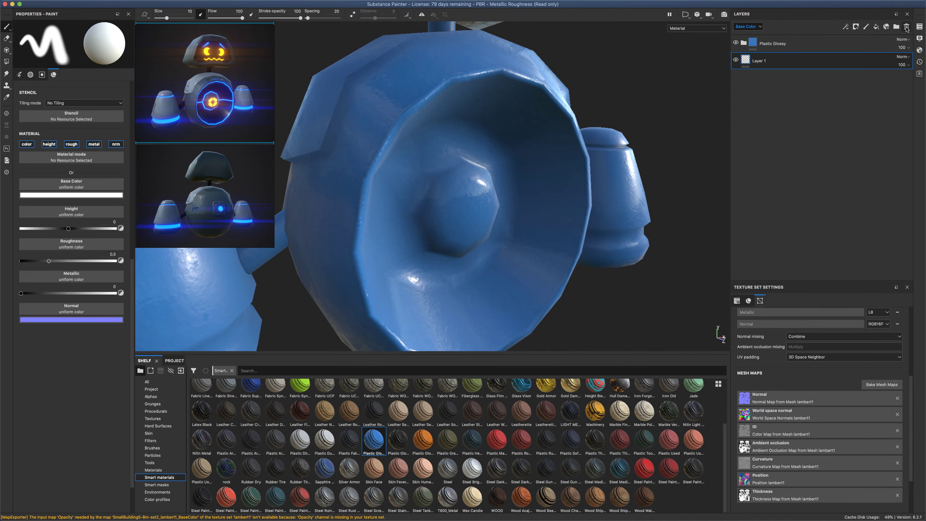
left_click(907, 29)
Expand the Plastic Glossy folder and compare the robot with the Roughness Grunge and Dust layers each hidden and shown
left_click(744, 43)
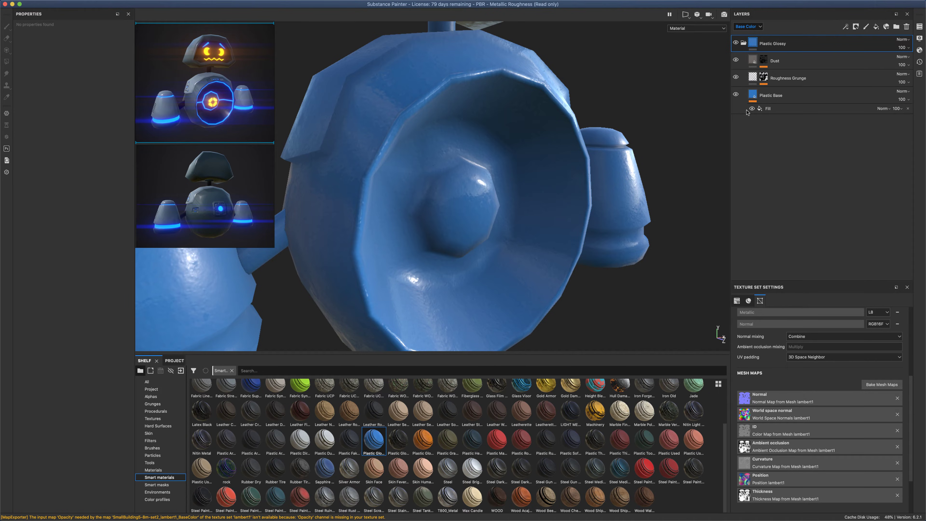
left_click(736, 77)
left_click(736, 77)
left_click(736, 61)
left_click(736, 61)
Toggle the Fill effect on the Plastic Base layer to compare the look, and leave it hidden
left_click(751, 108)
left_click(752, 109)
left_click(751, 109)
left_click(752, 109)
left_click(752, 109)
left_click_drag(668, 118, 720, 327, "alt")
Set the Plastic Base layer's base color to a dark navy blue, about R 0.023, G 0.040, B 0.079
left_click(751, 95)
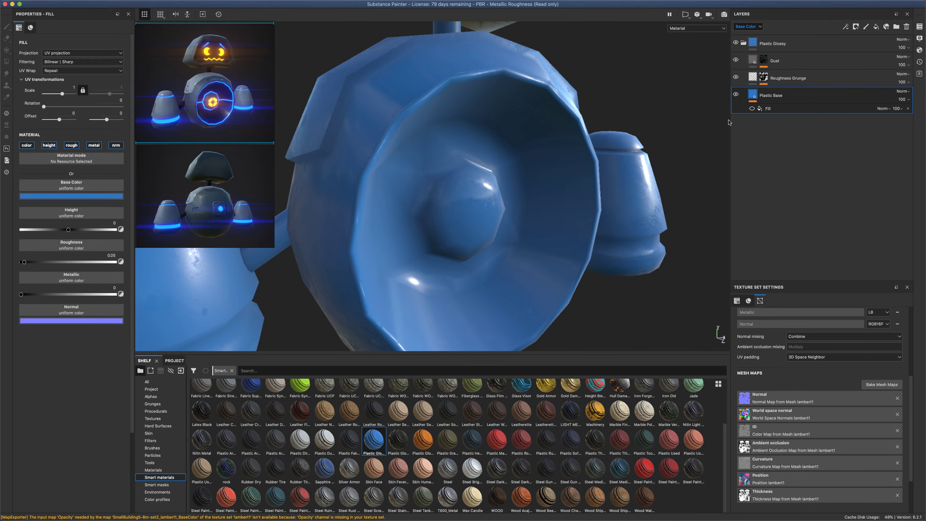
left_click(64, 194)
left_click_drag(73, 243, 91, 255)
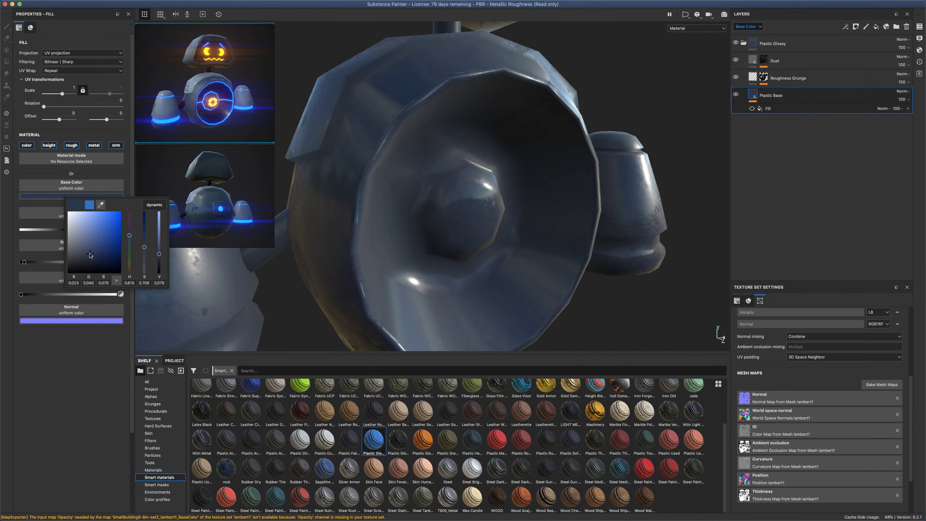
Examine how the Roughness Grunge and Dust layers affect the darkened body by hiding and restoring them
left_click_drag(338, 257, 423, 144, "alt")
left_click_drag(381, 171, 436, 159, "alt")
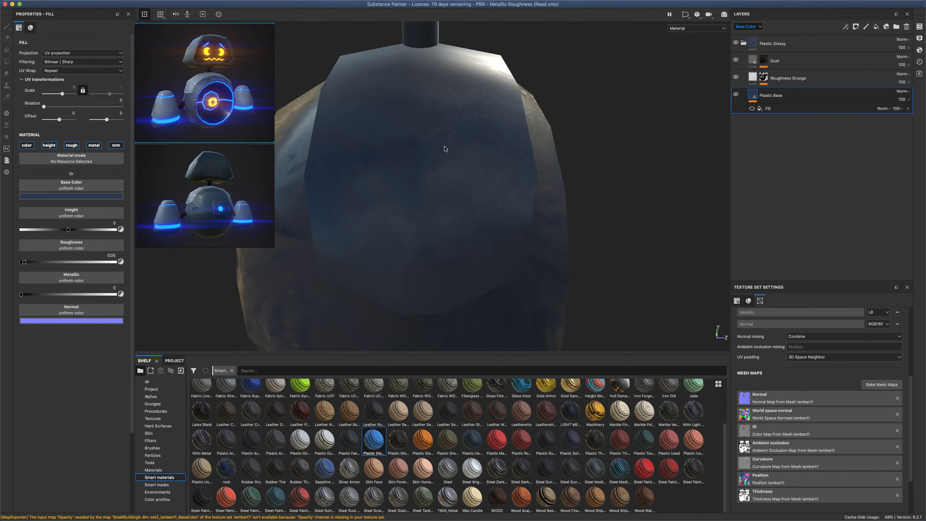
left_click(736, 79)
scroll(479, 118, "down", 3)
left_click_drag(480, 118, 474, 199, "alt")
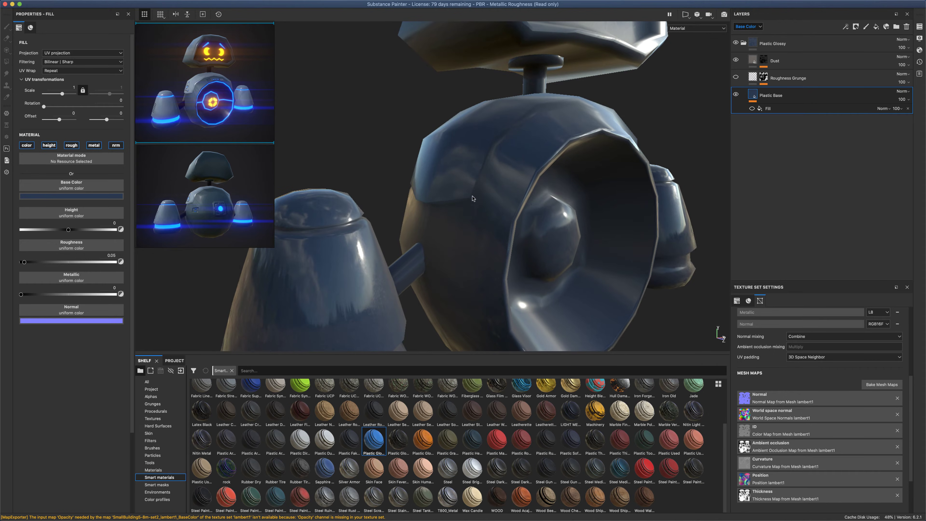
left_click(736, 61)
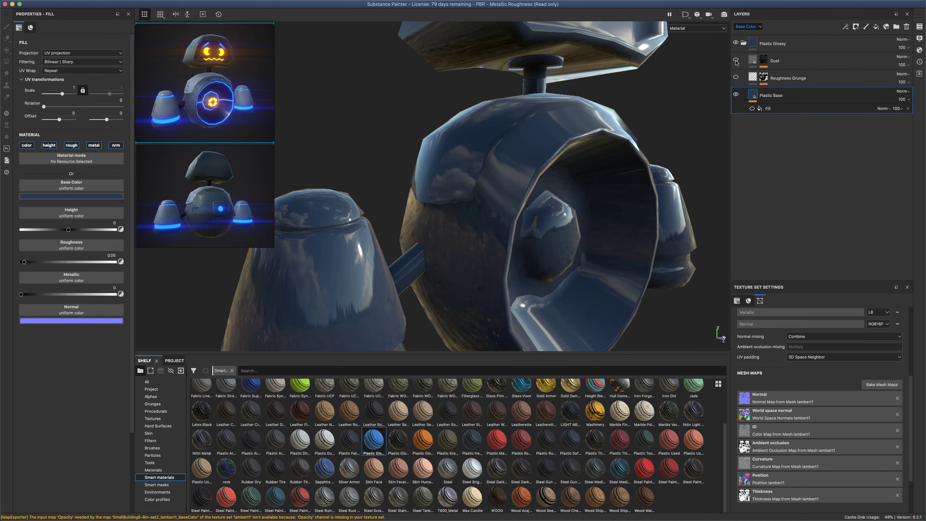
left_click(736, 60)
middle_click_drag(612, 171, 584, 171, "alt")
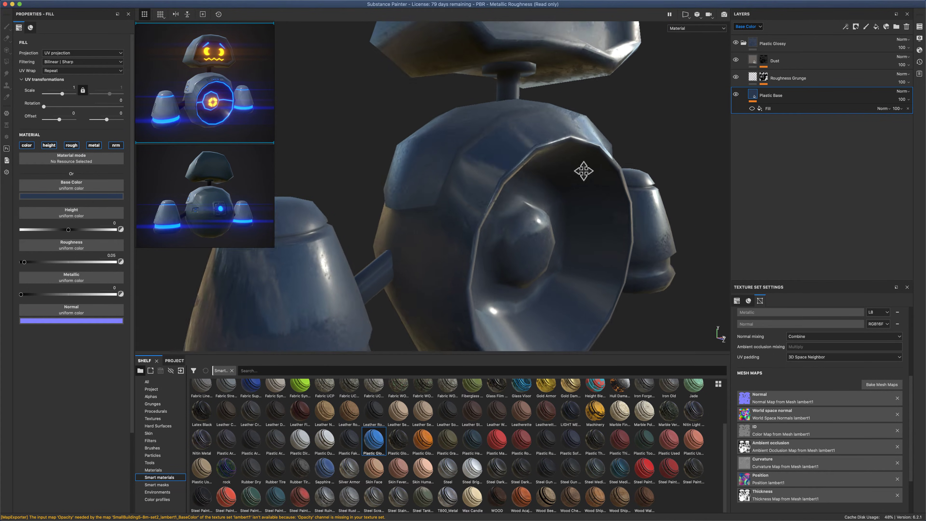
scroll(584, 171, "down", 5)
left_click_drag(584, 171, 549, 162, "alt")
scroll(523, 176, "up", 3)
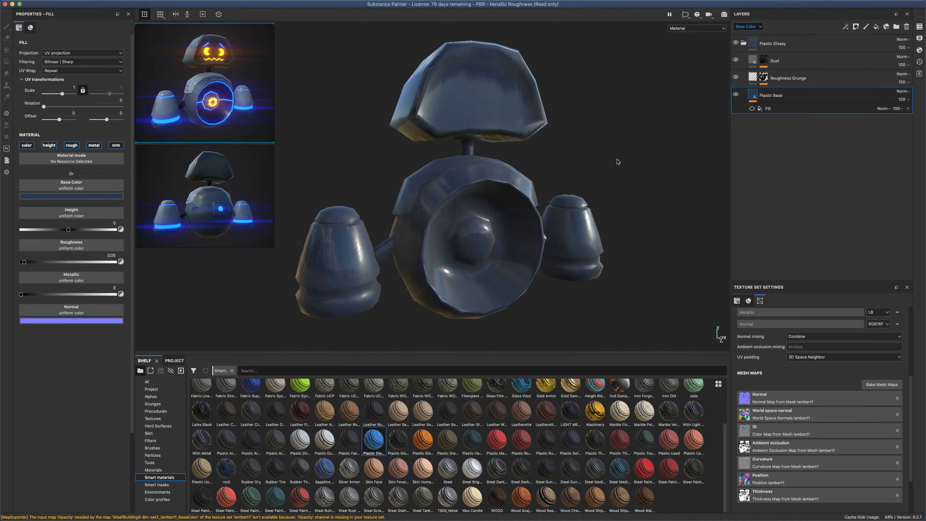
Collapse the Plastic Glossy folder and compare the robot with the reference images from several angles
left_click(744, 44)
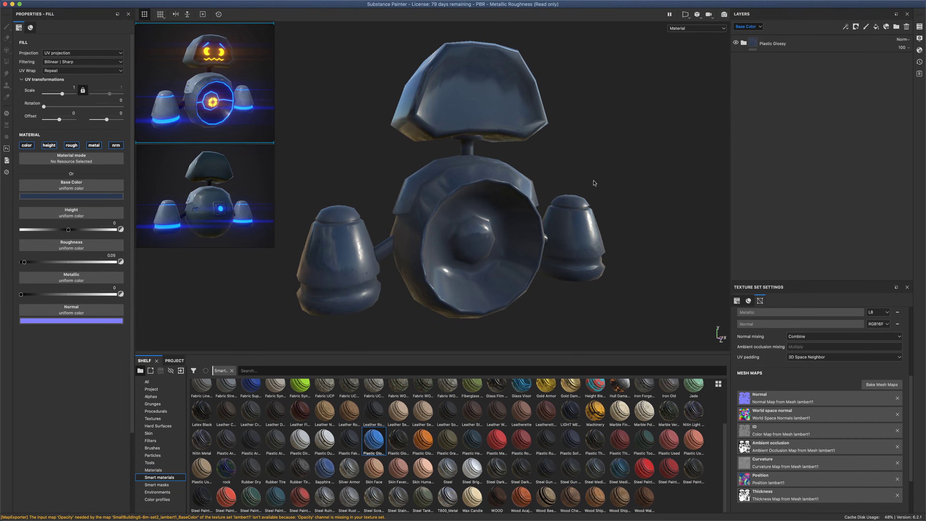
left_click_drag(595, 184, 577, 185, "alt")
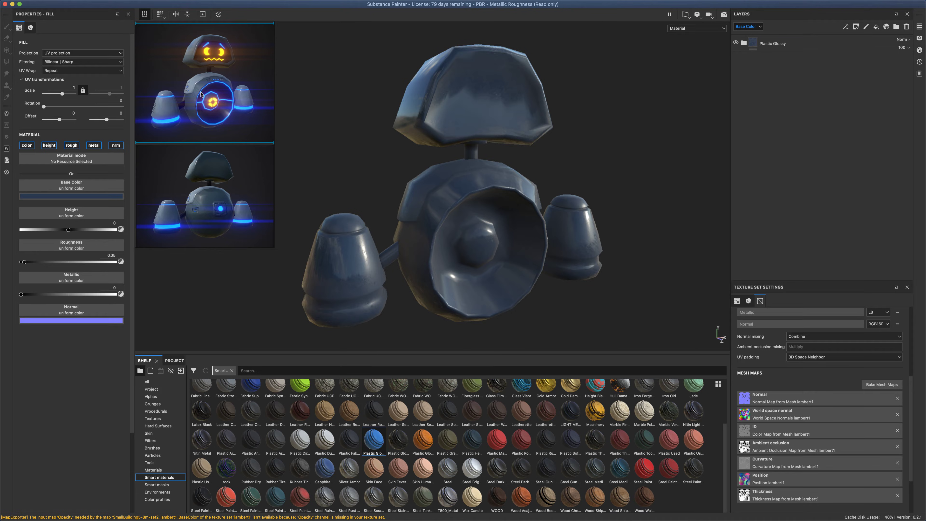
mouse_move(321, 110)
left_mouse_down("alt")
mouse_move(372, 114)
mouse_move(334, 117)
left_mouse_up("alt")
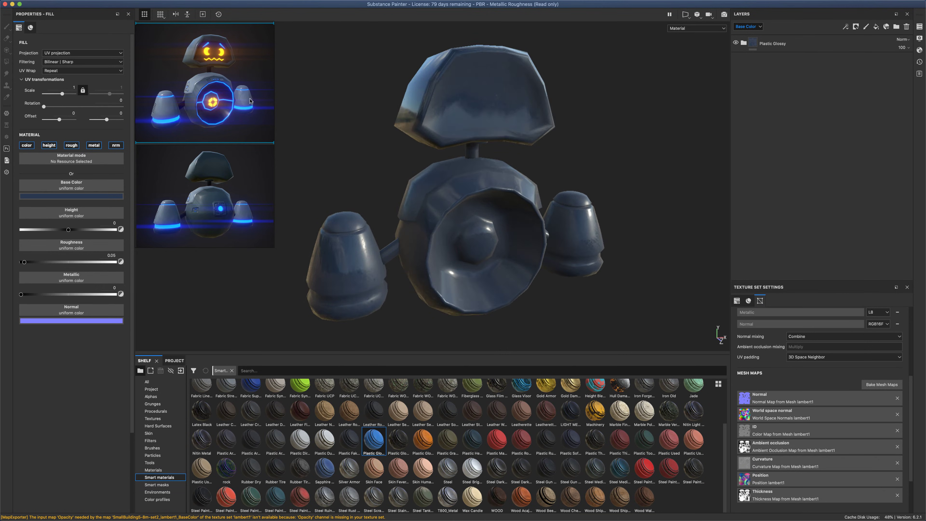
left_click_drag(386, 128, 386, 129, "alt")
left_click_drag(362, 157, 280, 114, "alt")
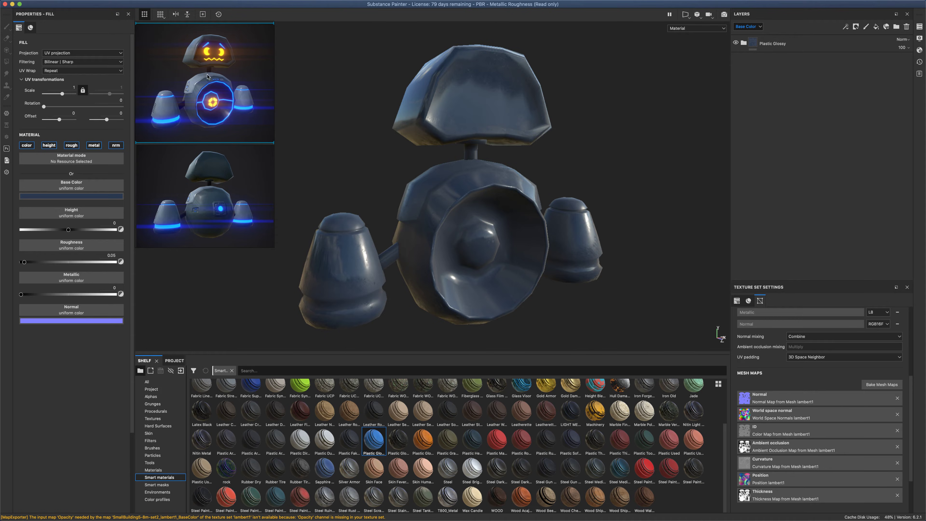
left_click_drag(347, 125, 320, 126, "alt")
middle_click_drag(360, 149, 376, 151, "alt")
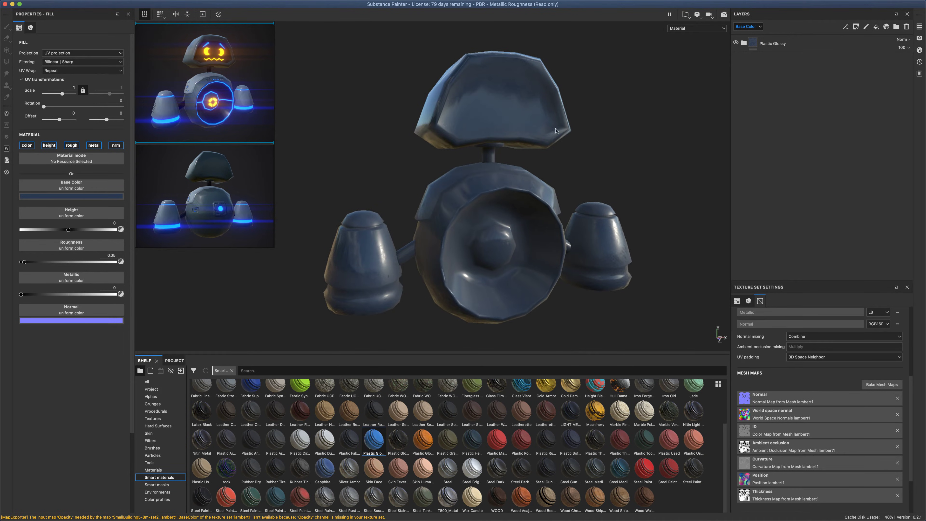
Set the Plastic Base layer's roughness to 0.1269 and its metallic value to 0.25
left_click(743, 44)
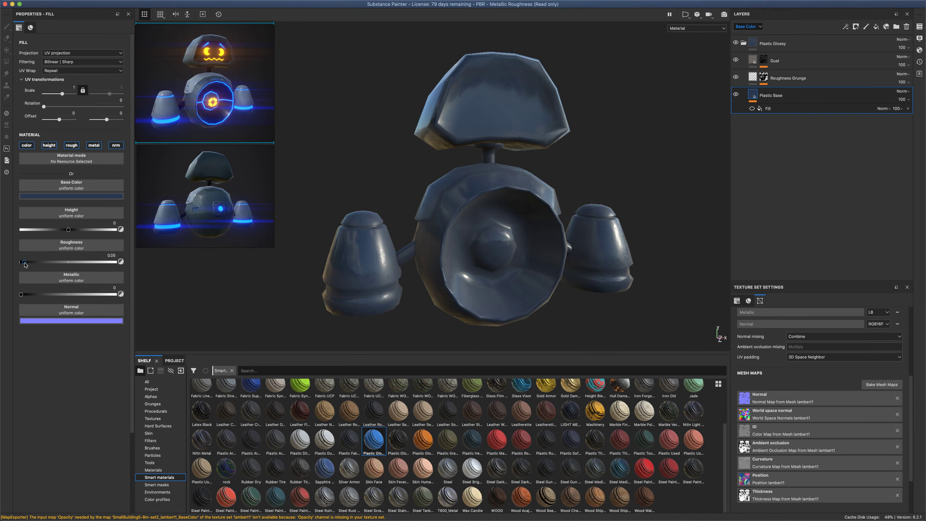
mouse_move(24, 265)
left_mouse_down()
mouse_move(42, 265)
mouse_move(1, 266)
mouse_move(37, 265)
mouse_move(27, 294)
mouse_move(107, 295)
mouse_move(23, 300)
mouse_move(43, 300)
left_mouse_up()
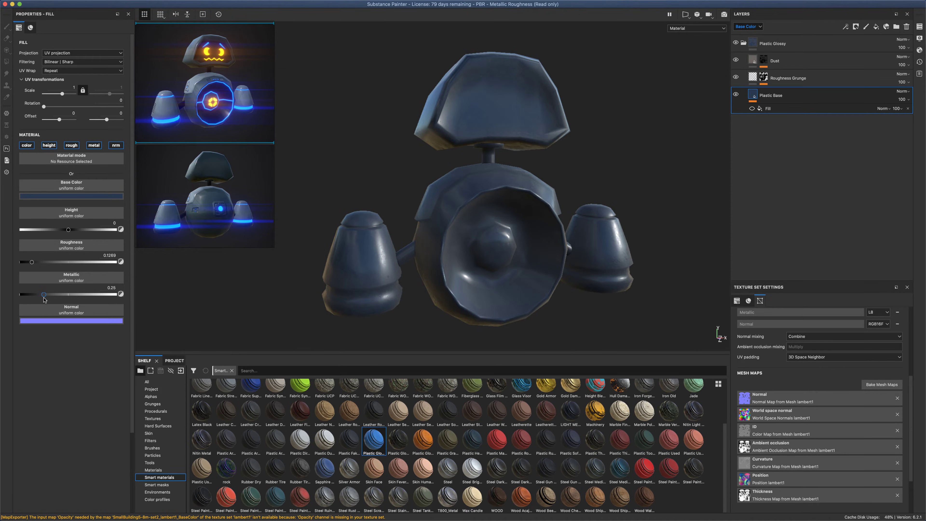
mouse_move(692, 124)
left_mouse_down("alt")
mouse_move(701, 133)
mouse_move(694, 132)
left_mouse_up("alt")
Add a fill layer directly above Plastic Base and restrict it to the color channel
left_click(743, 43)
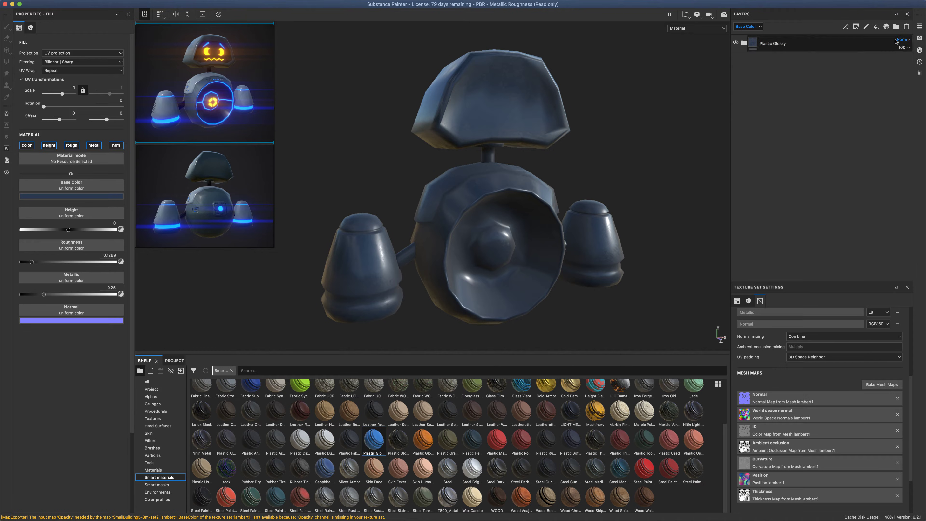
left_click(876, 27)
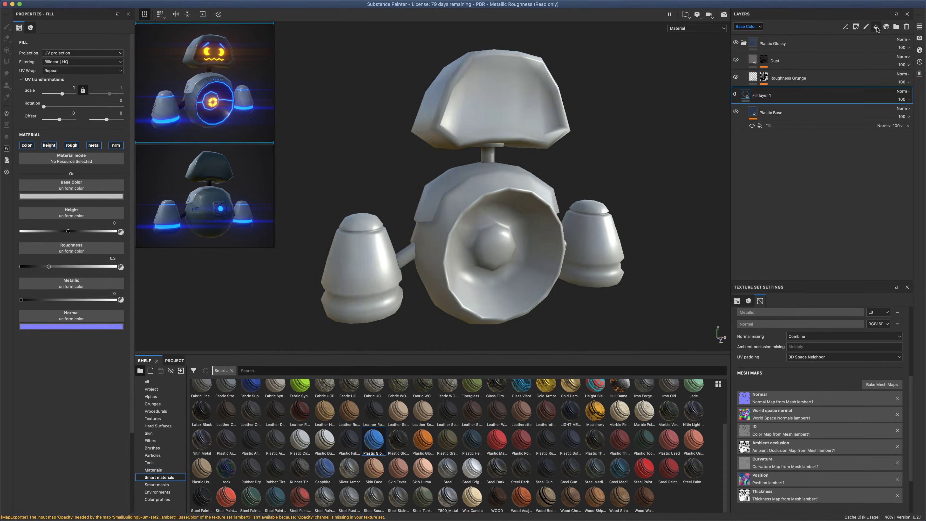
left_click(115, 145)
left_click(94, 145)
left_click(72, 145)
left_click(49, 145)
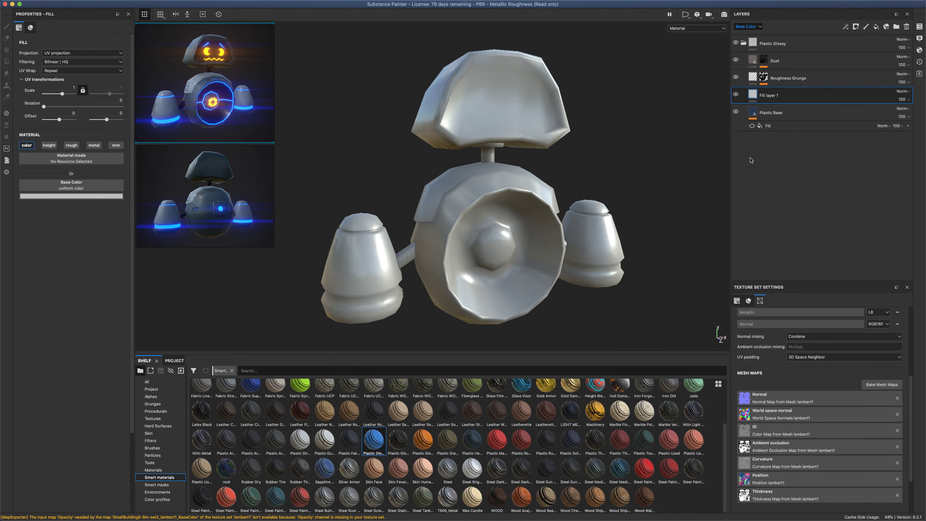
Lower Fill layer 1's opacity to 17 and toggle its visibility to compare the robot's tint
left_click(902, 99)
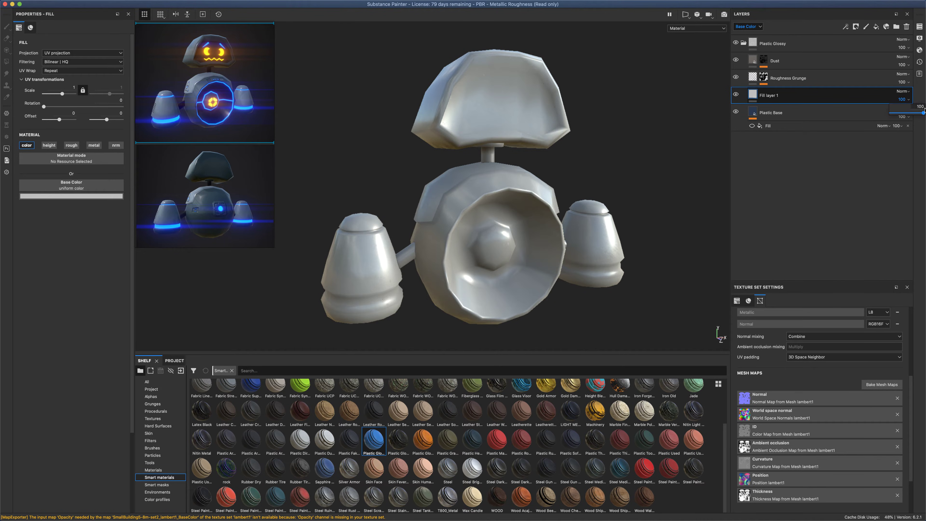
left_click_drag(923, 114, 898, 116)
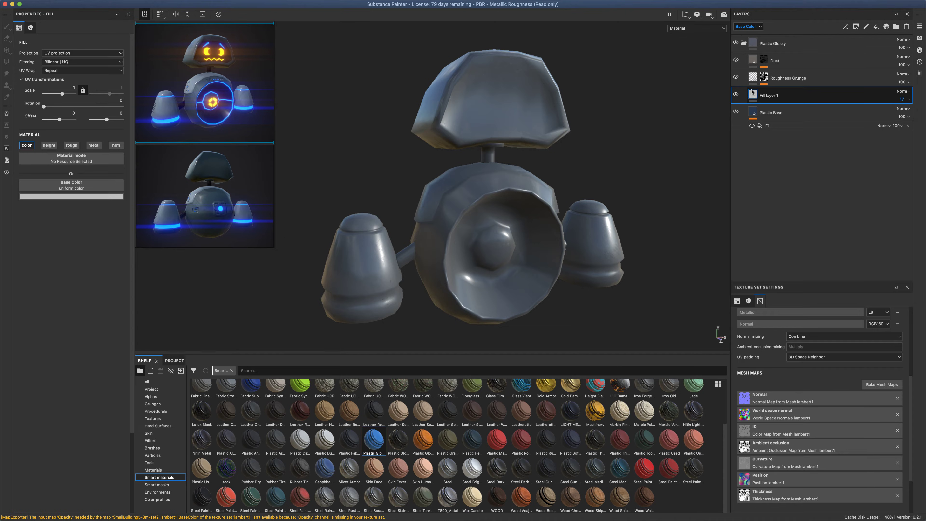
left_click(737, 95)
left_click(736, 95)
left_click(736, 96)
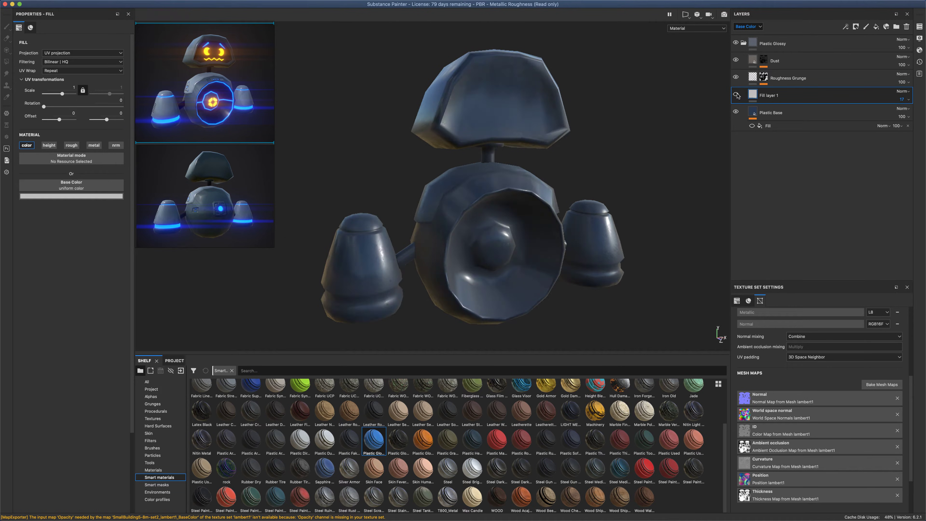
Show Fill layer 1, move it above the collapsed Plastic Glossy folder and give it a black mask
left_click(736, 95)
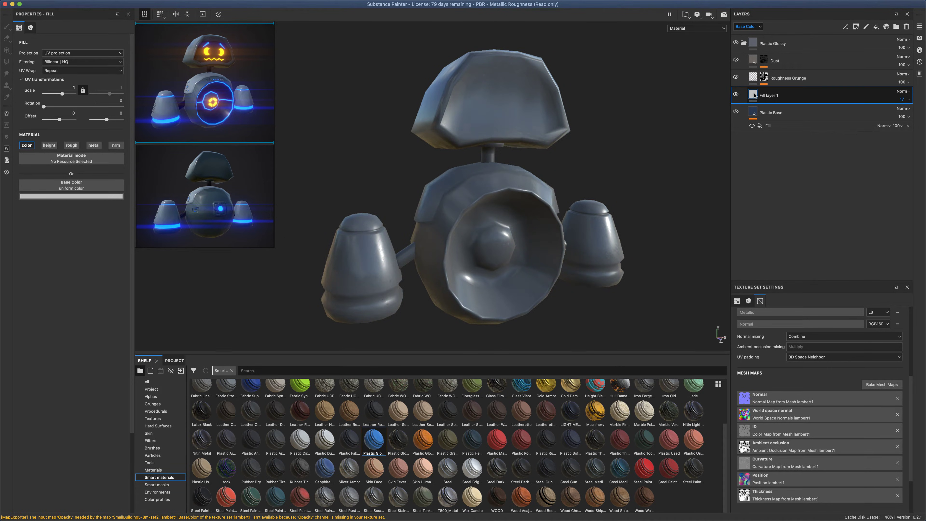
left_click_drag(754, 95, 781, 39)
left_click(744, 62)
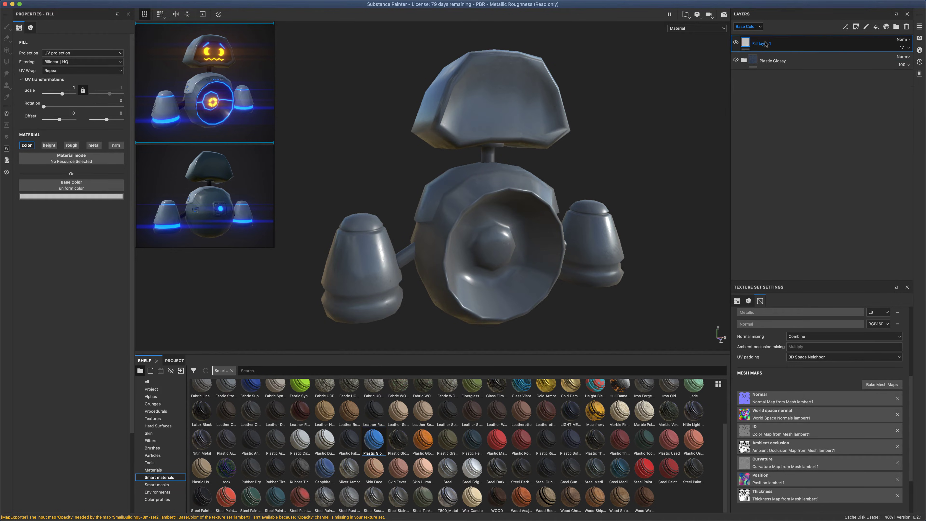
right_click(765, 43)
left_click(779, 55)
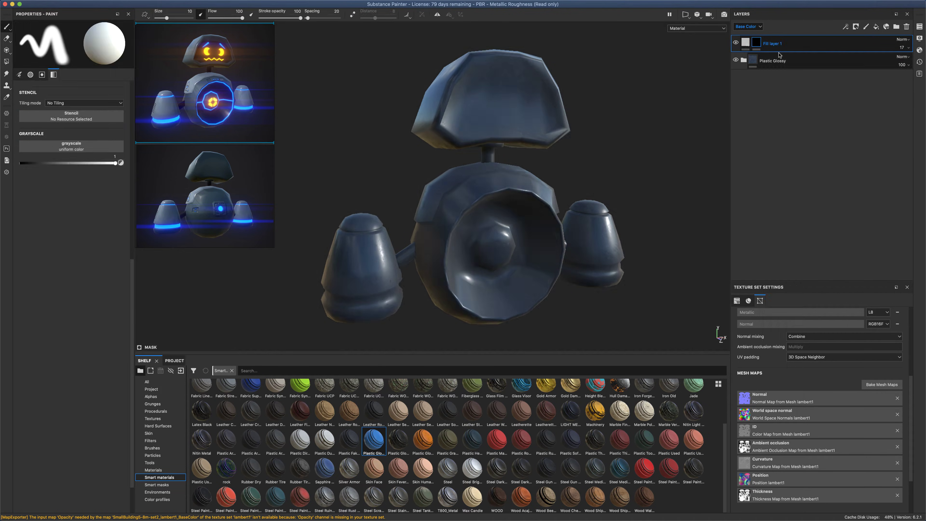
Reveal Fill layer 1 on the arms' upper shells and the body's collar by polygon-filling their UV islands in the mask
left_click(7, 62)
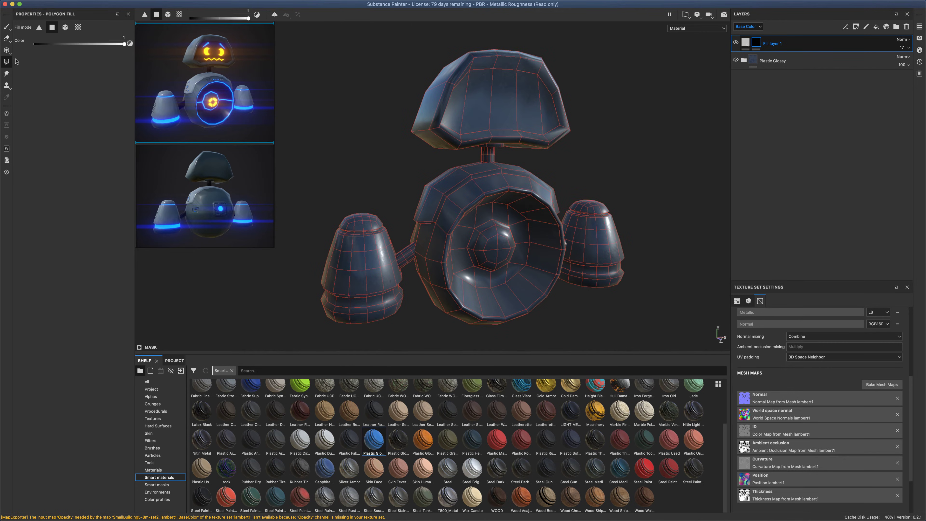
left_click(78, 28)
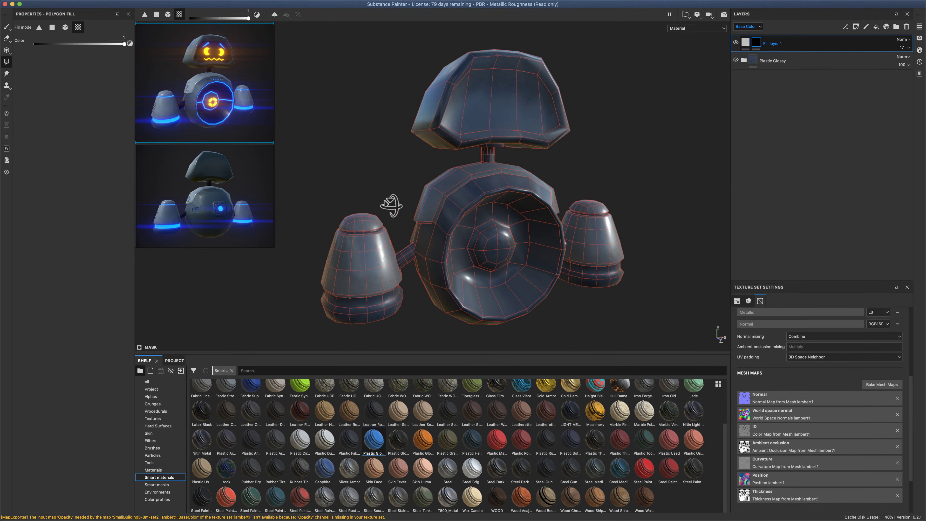
mouse_move(388, 204)
left_mouse_down("alt")
mouse_move(434, 203)
mouse_move(374, 201)
left_mouse_up("alt")
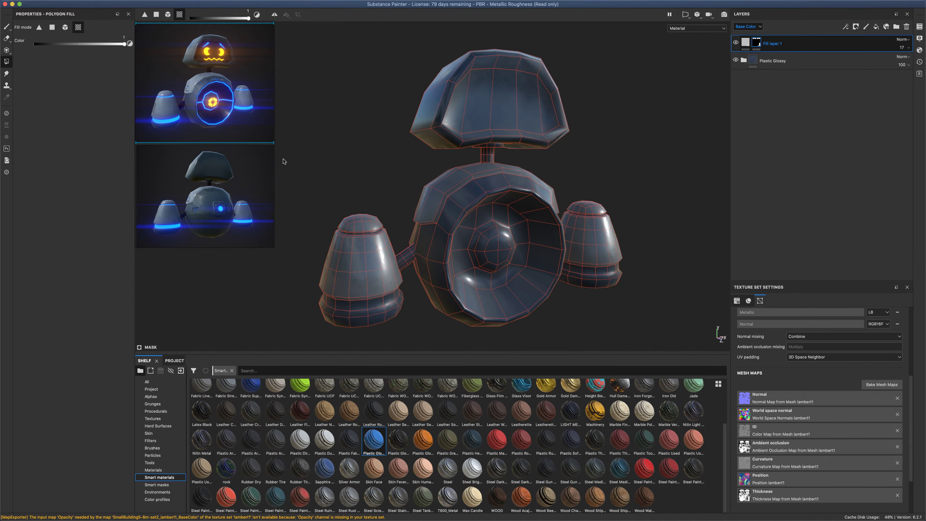
left_click(7, 26)
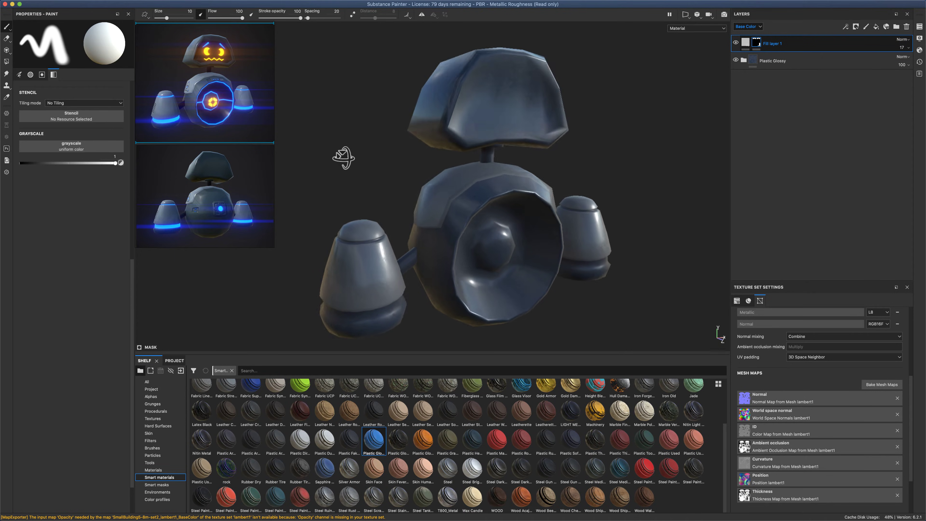
Set Fill layer 1's base color to a muted blue-grey with hue 0.575, saturation 0.217 and value 0.391
left_click(746, 42)
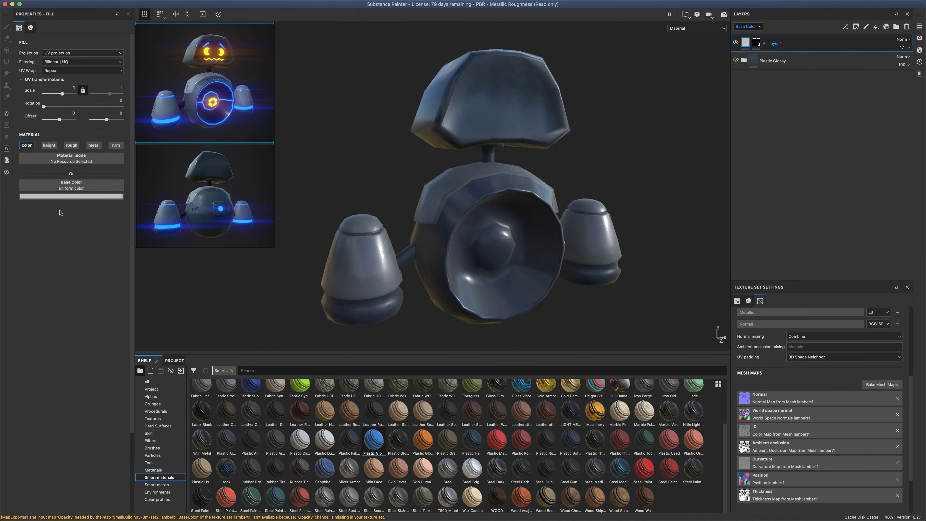
left_click(85, 197)
left_click_drag(92, 225, 82, 222)
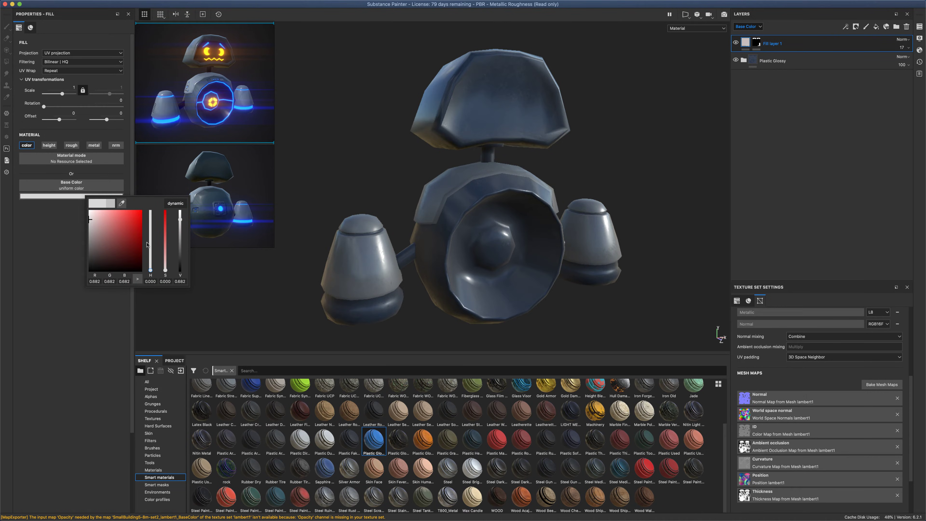
left_click_drag(150, 249, 153, 237)
left_click(94, 232)
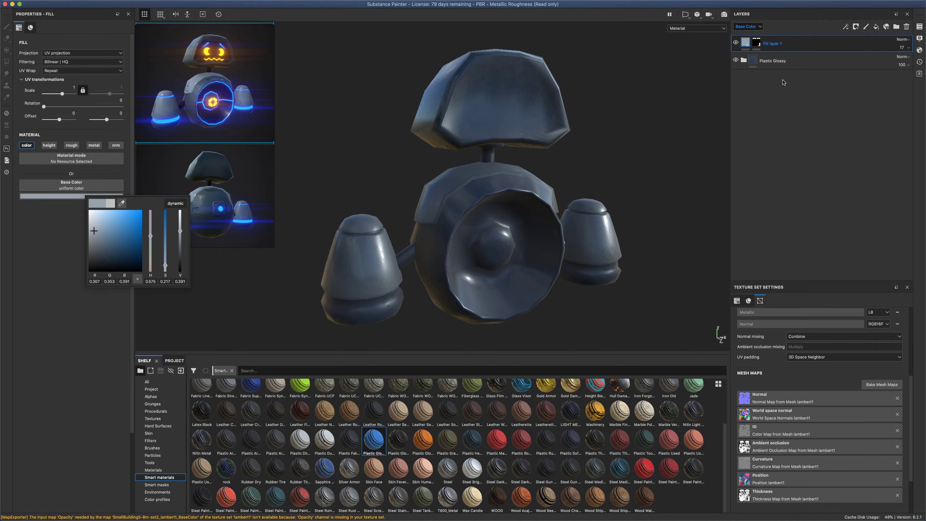
Expand the Plastic Glossy folder and set the Plastic Base layer's base color to a darker navy blue
left_click(744, 62)
left_click(744, 61)
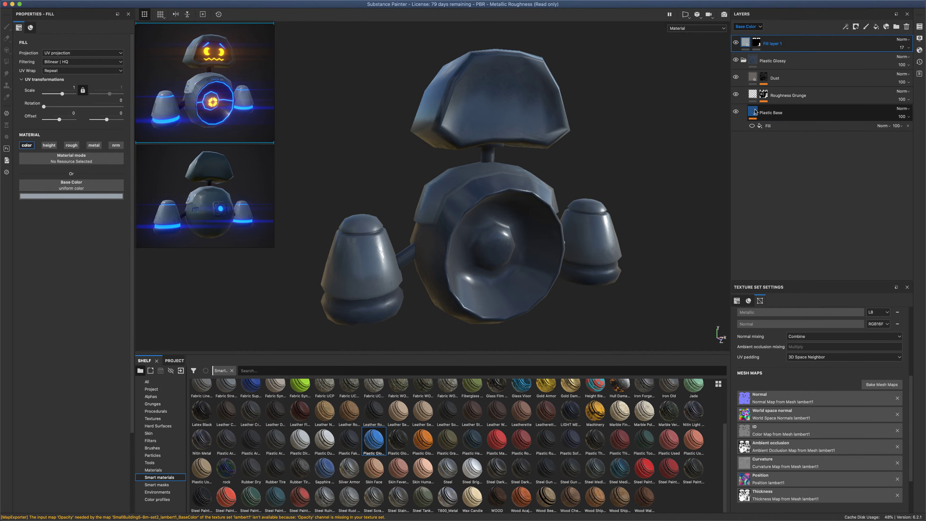
left_click(771, 113)
left_click(88, 197)
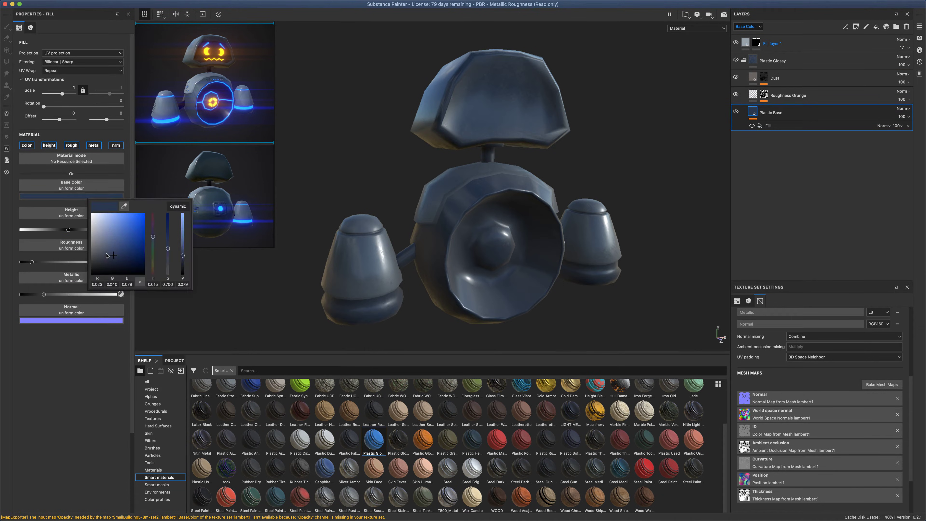
mouse_move(113, 258)
left_mouse_down()
mouse_move(105, 258)
mouse_move(113, 263)
left_mouse_up()
left_click_drag(350, 213, 387, 189, "alt")
mouse_move(387, 189)
right_mouse_down("shift")
mouse_move(346, 180)
mouse_move(362, 183)
right_mouse_up("shift")
mouse_move(362, 183)
left_mouse_down("alt")
mouse_move(358, 190)
mouse_move(347, 176)
left_mouse_up("alt")
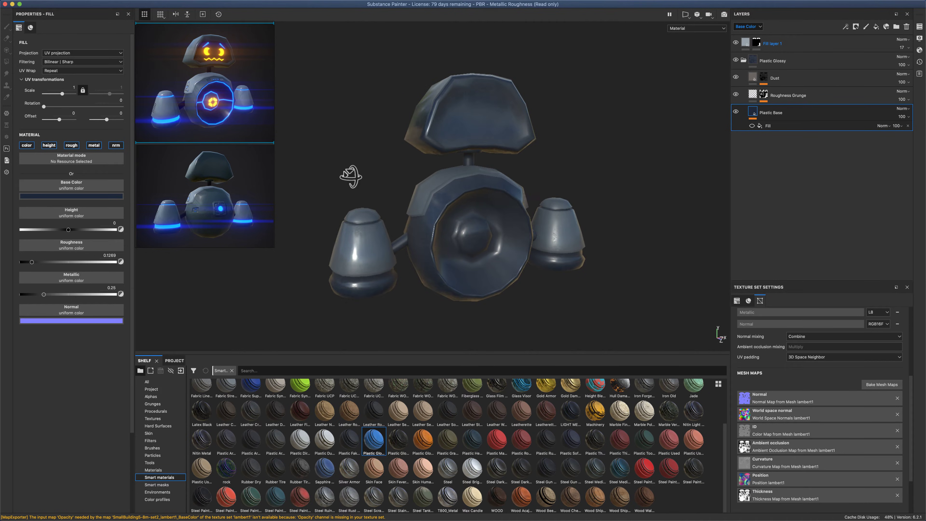
Activate temporal anti-aliasing and shadows in the display settings, with the shadows opacity at 31
left_click(920, 39)
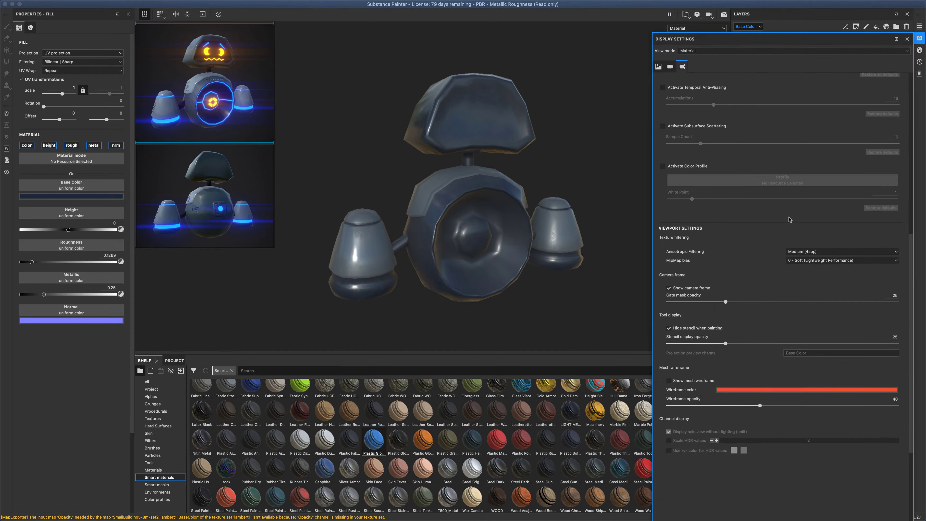
scroll(775, 300, "down", 3)
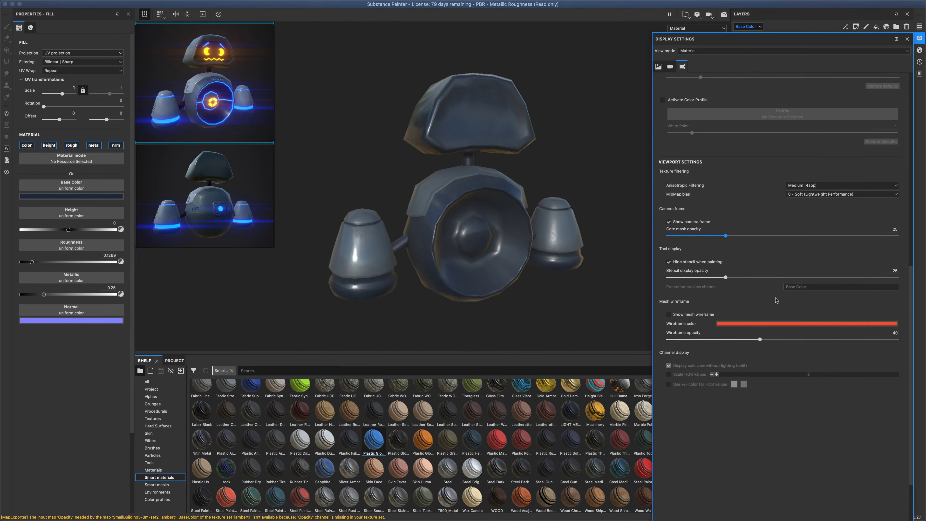
scroll(776, 300, "up", 15)
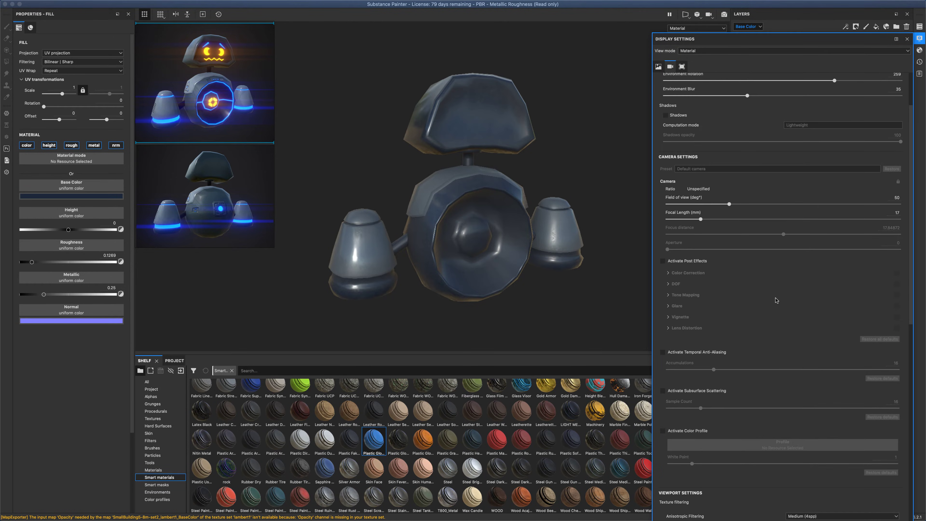
left_click(662, 352)
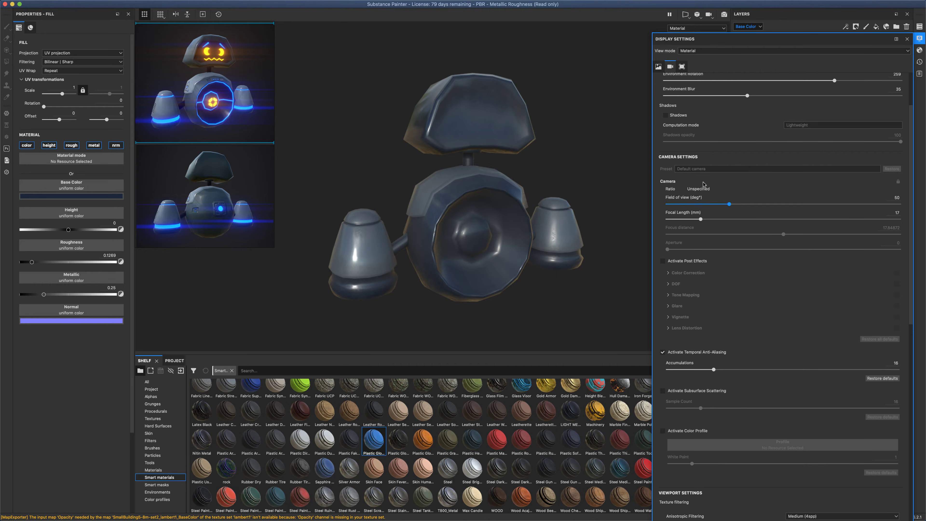
left_click(666, 115)
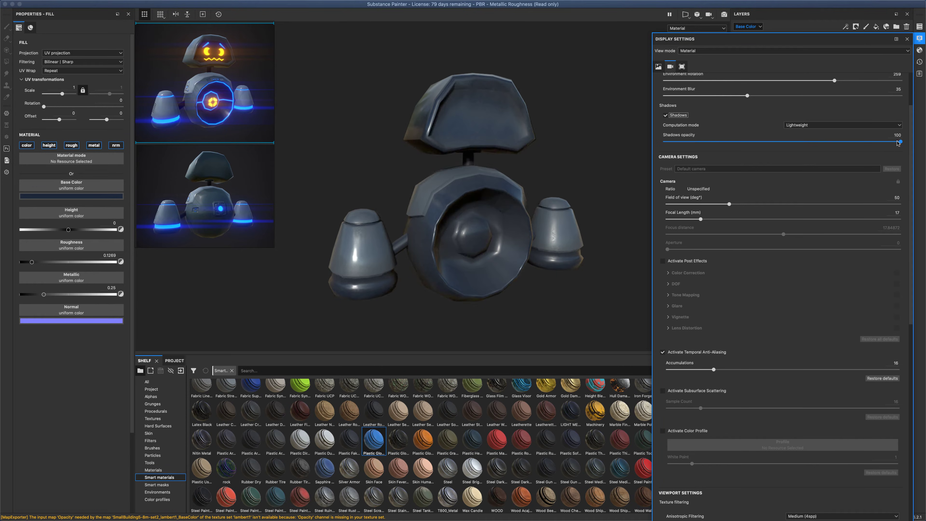
left_click_drag(898, 143, 738, 145)
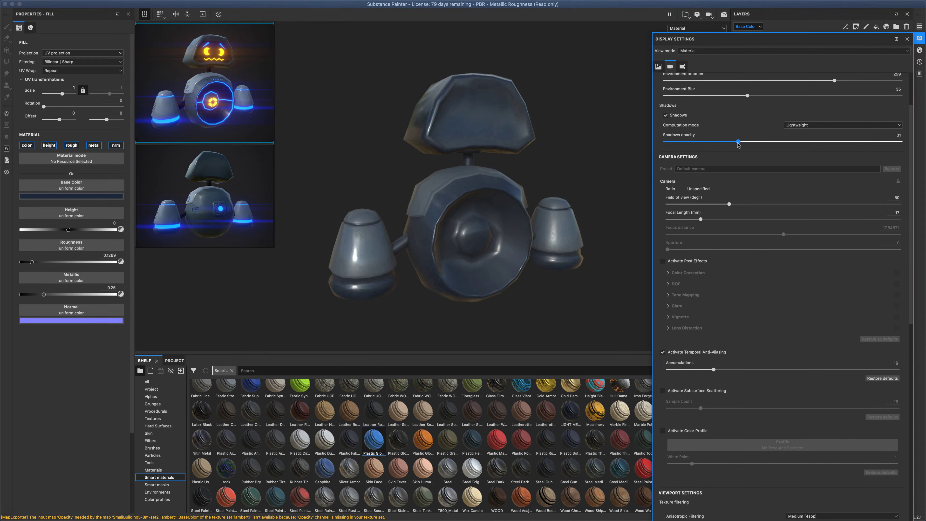
Change the environment map from panorama to Mondarrain 3
scroll(874, 173, "up", 3)
left_click(841, 100)
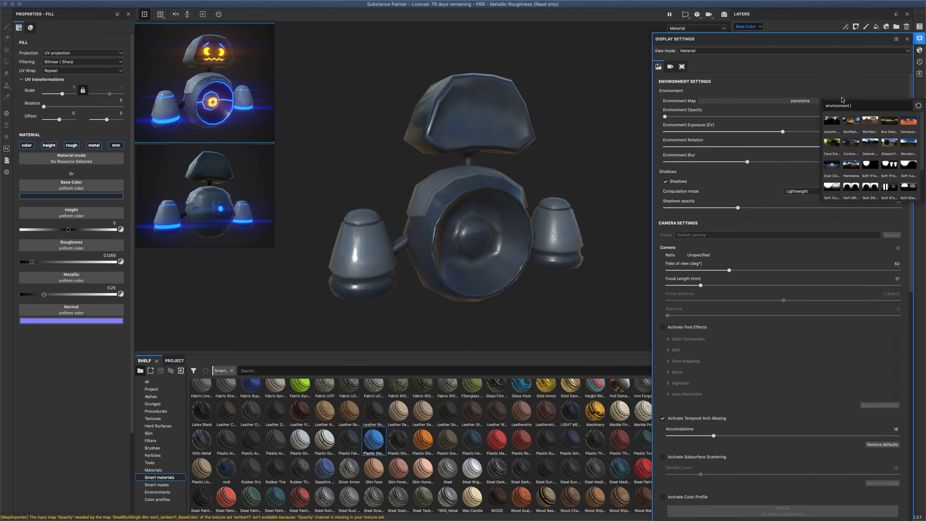
left_click(909, 143)
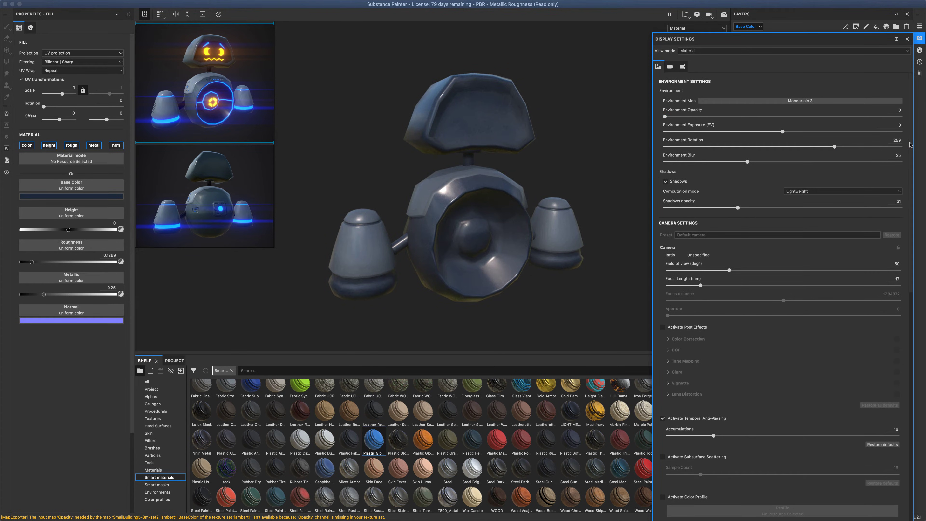
left_click(796, 101)
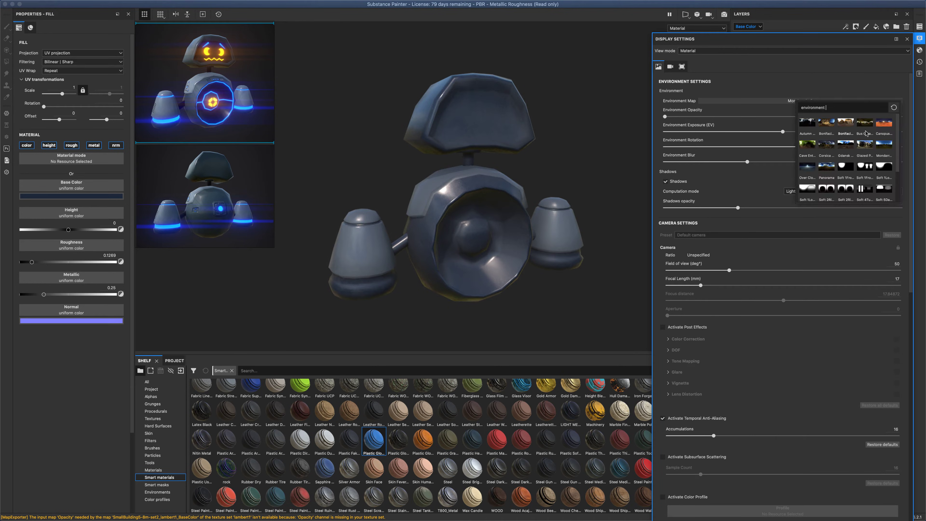
mouse_move(889, 146)
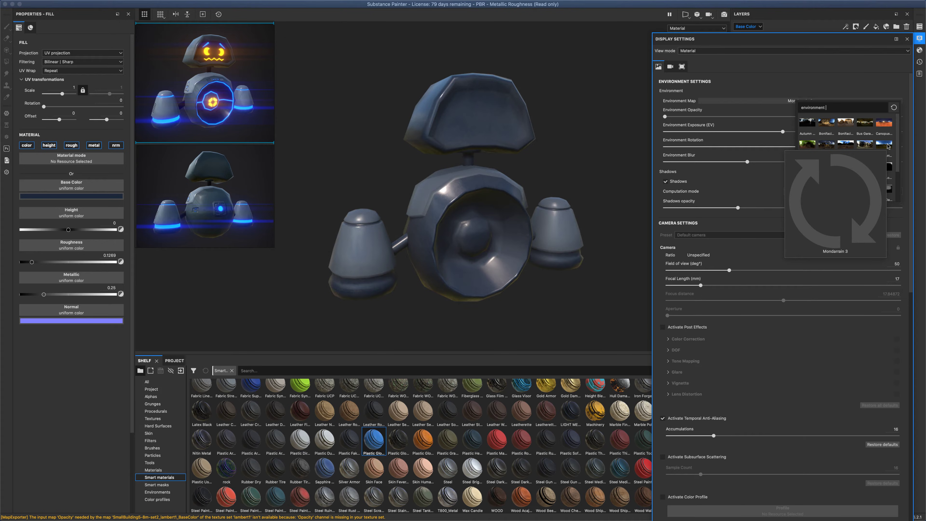
left_click(859, 85)
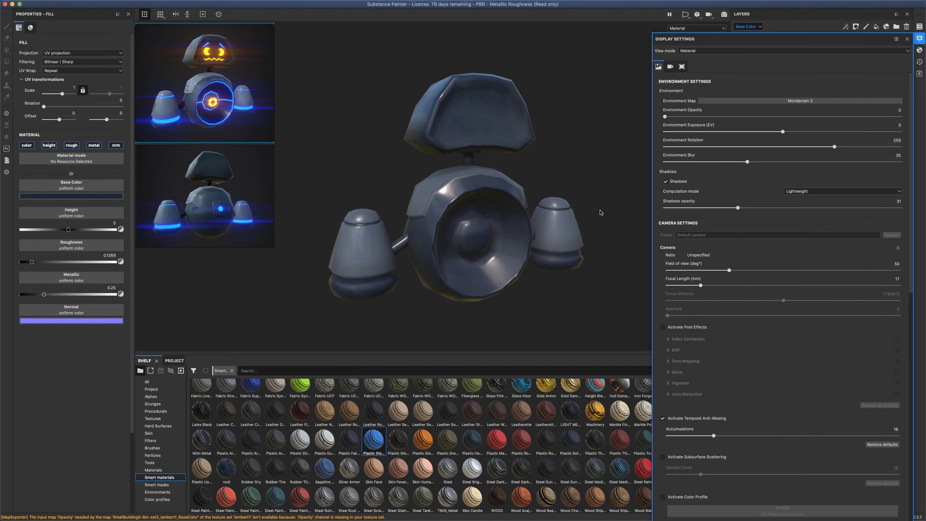
Activate the post effects and enable the vignette with a strength of 0.49
left_click(662, 328)
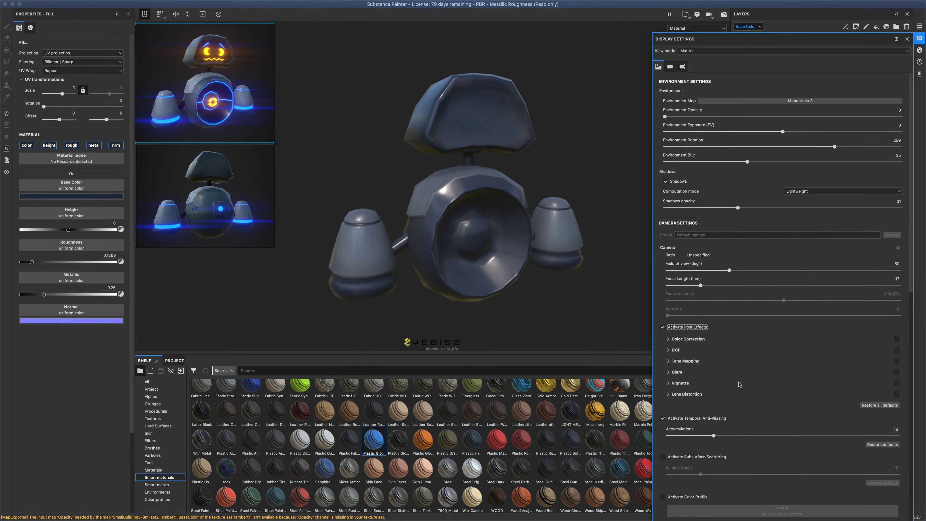
left_click(897, 383)
left_click(680, 384)
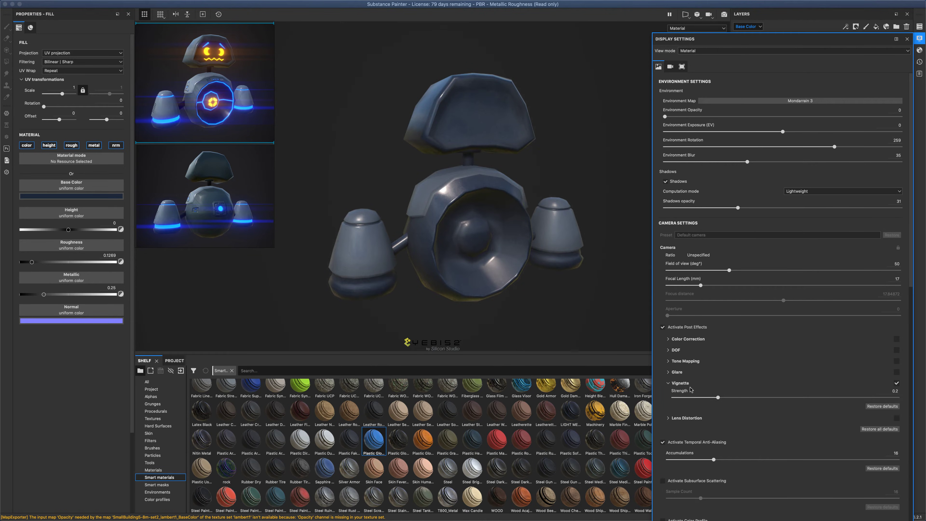
left_click_drag(817, 398, 783, 398)
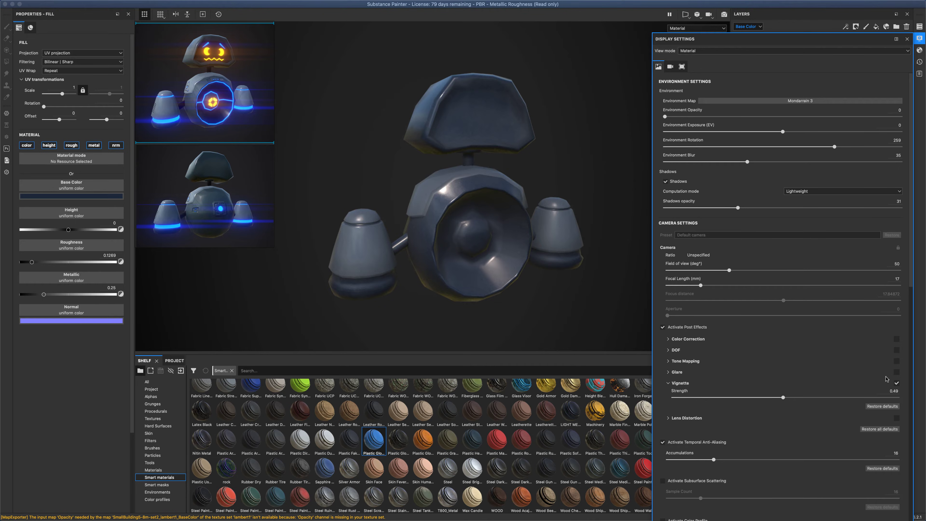
Enable the Glare effect, switch its shape to the horizontal streak filter and close the display settings
left_click(897, 372)
left_click(679, 371)
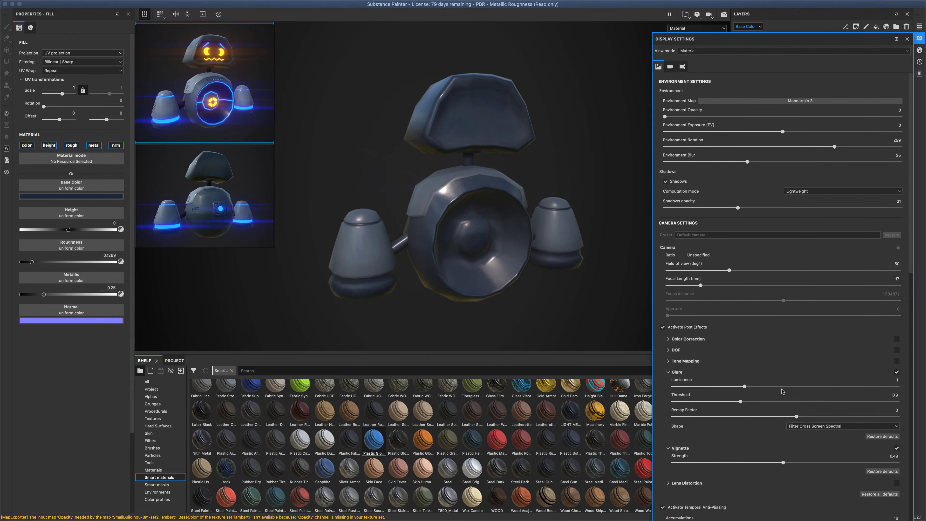
left_click(821, 428)
left_click(805, 462)
left_click(907, 39)
Rotate the environment lighting and compare the robot's glare and reflections with the reference images from several angles
mouse_move(543, 186)
left_mouse_down("alt")
mouse_move(509, 161)
mouse_move(577, 192)
mouse_move(653, 199)
mouse_move(559, 193)
left_mouse_up("alt")
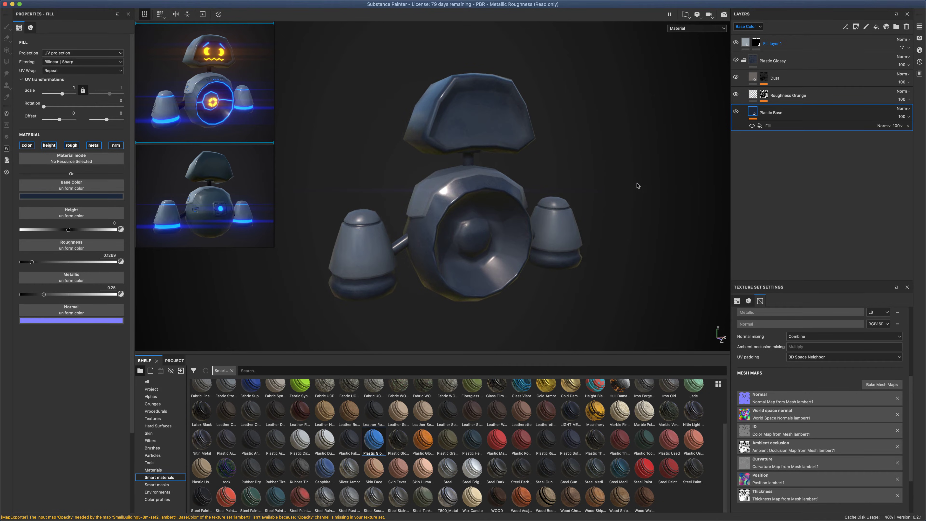
right_click_drag(637, 185, 490, 174, "shift")
mouse_move(579, 173)
left_mouse_down("alt")
mouse_move(693, 181)
mouse_move(596, 180)
mouse_move(587, 161)
mouse_move(601, 173)
mouse_move(589, 175)
left_mouse_up("alt")
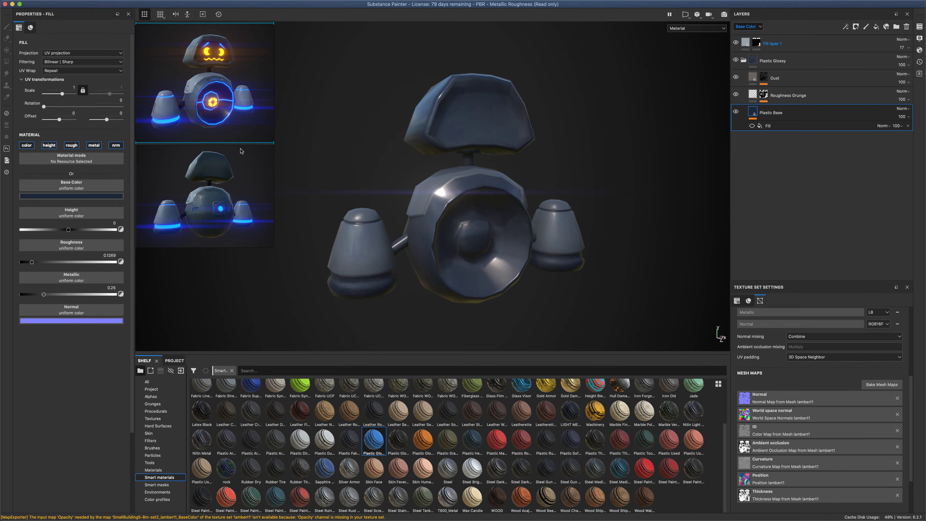
left_click_drag(339, 171, 361, 175, "alt")
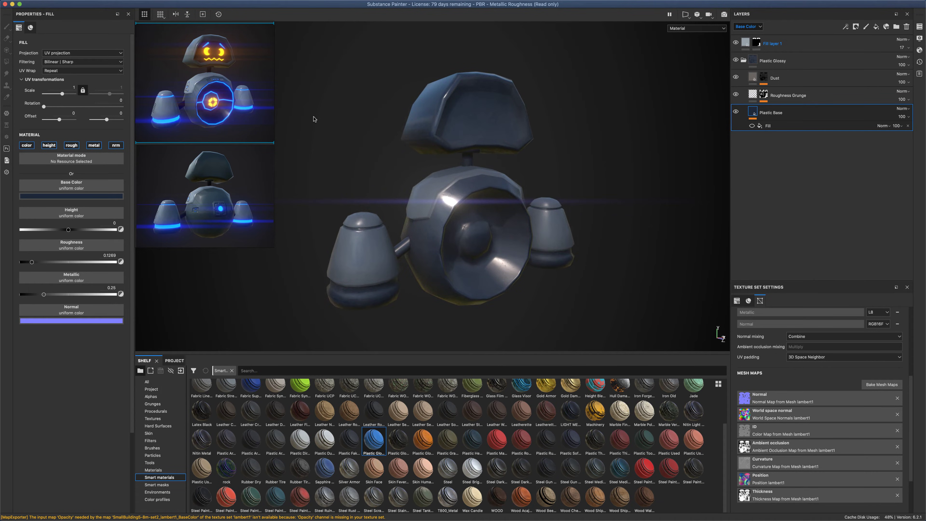
mouse_move(314, 119)
left_mouse_down("alt")
mouse_move(372, 107)
mouse_move(320, 107)
left_mouse_up("alt")
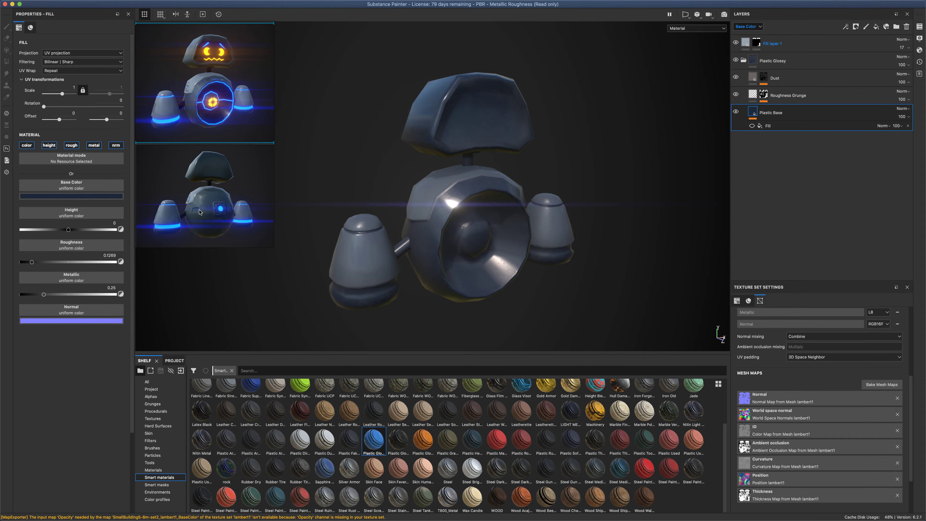
left_click_drag(279, 210, 341, 201, "alt")
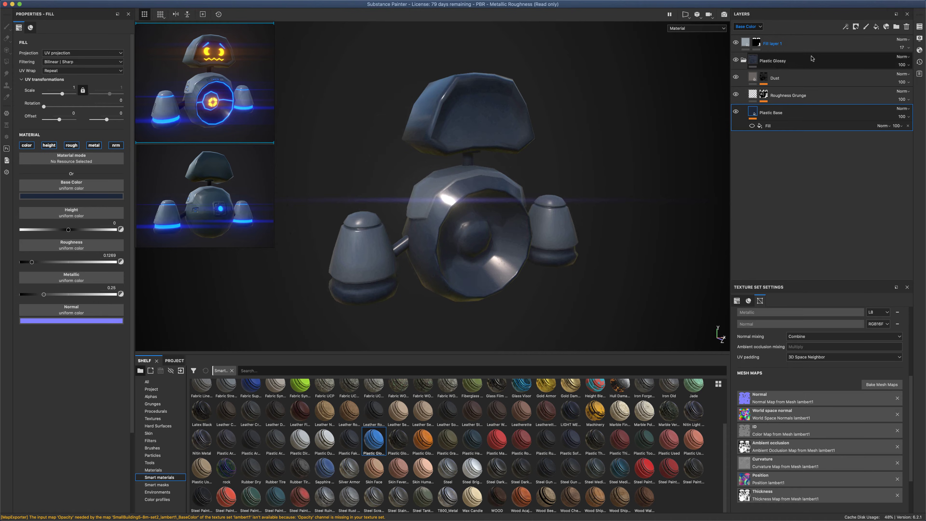
Collapse the Plastic Glossy folder and add a paint layer above Fill layer 1
left_click(743, 61)
left_click(806, 49)
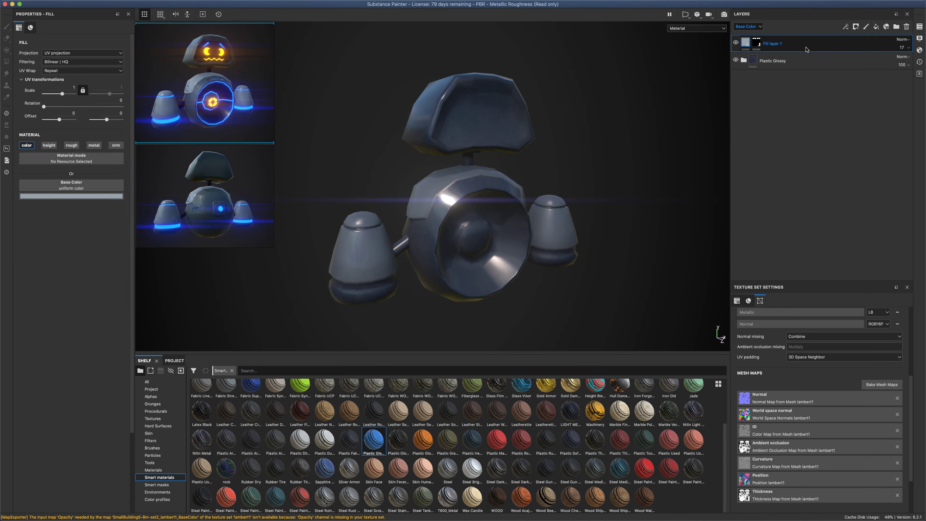
left_click(866, 27)
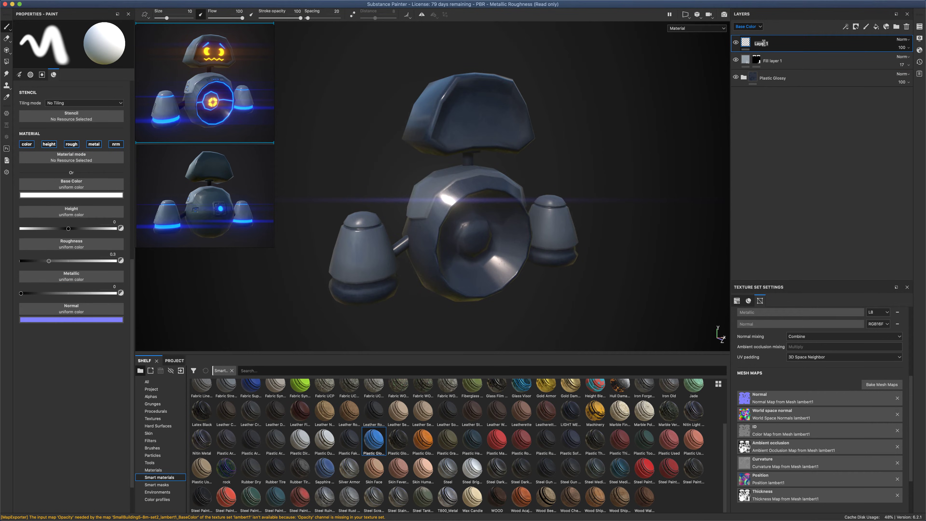
Name the new paint layer "normal detail" and show the Alphas category in the shelf
type("normal detail")
key("Return")
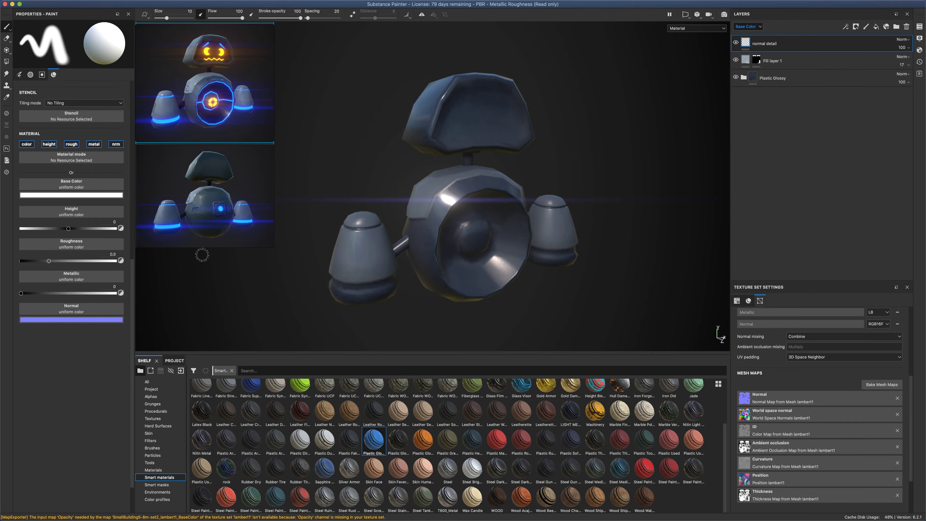
left_click(163, 397)
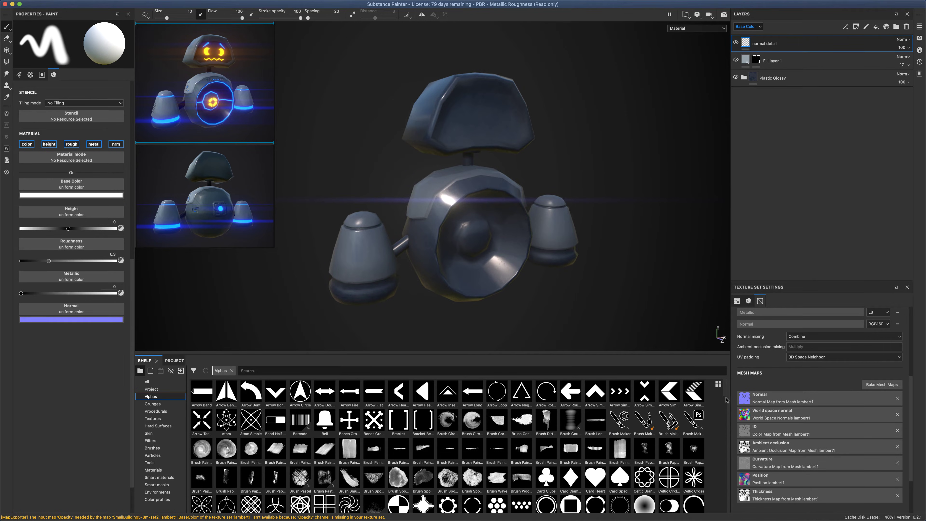
Browse the alphas and load the Shape Lines Bending alpha into the brush
scroll(725, 401, "down", 3)
left_click_drag(727, 408, 731, 456)
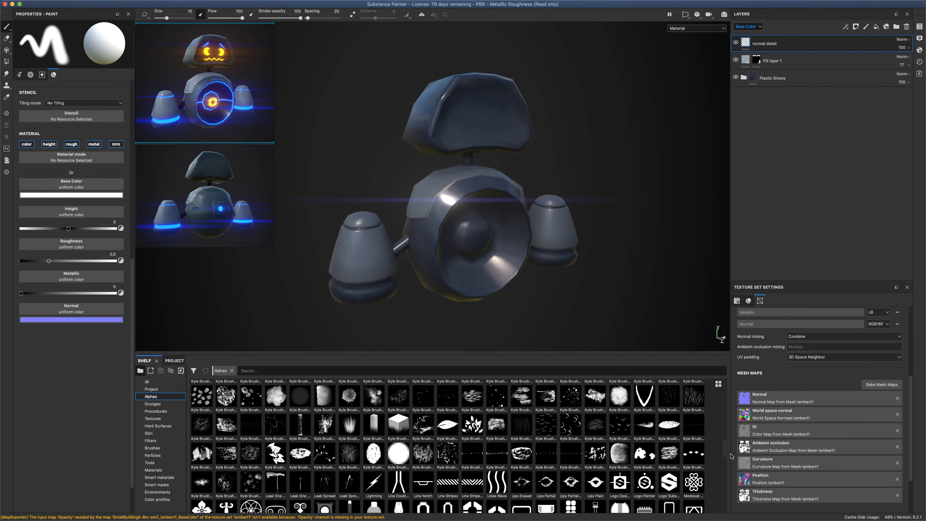
scroll(471, 446, "down", 3)
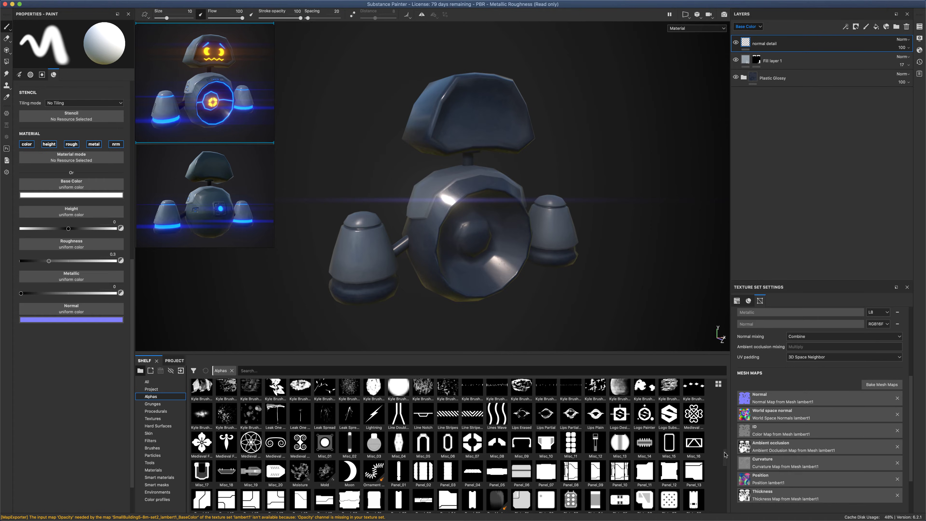
scroll(725, 455, "down", 1)
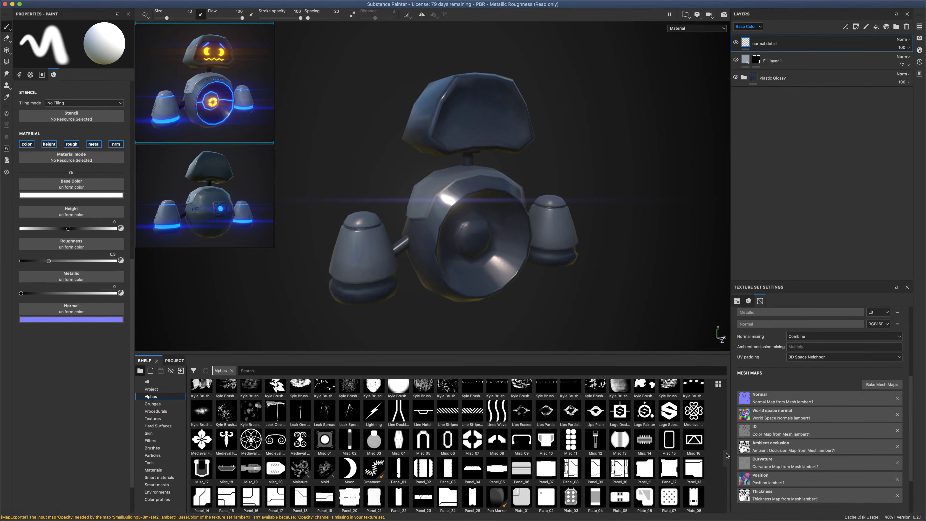
left_click_drag(726, 456, 727, 465)
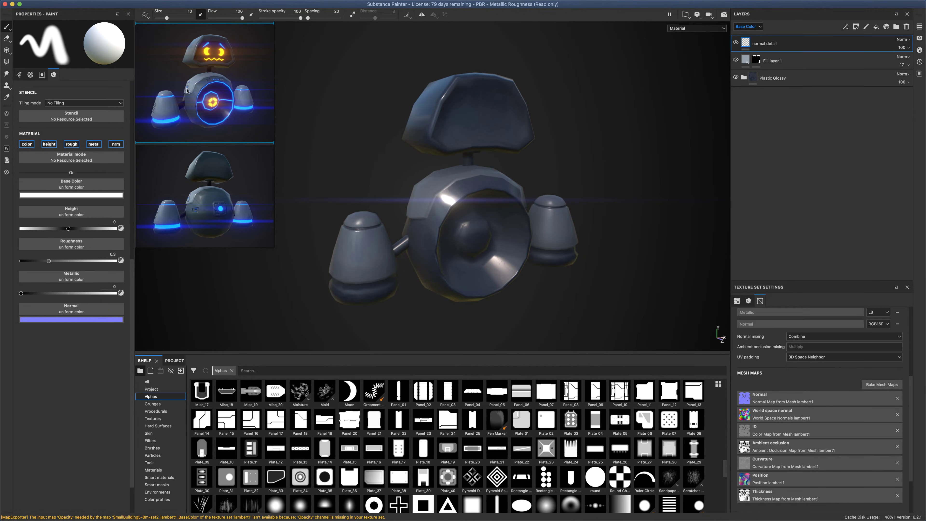
left_click_drag(405, 194, 446, 177, "alt")
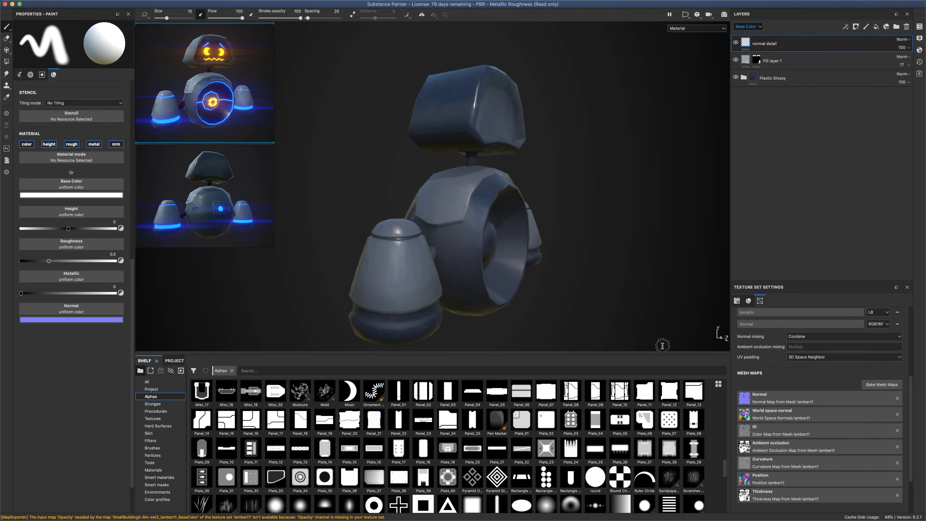
left_click(671, 507)
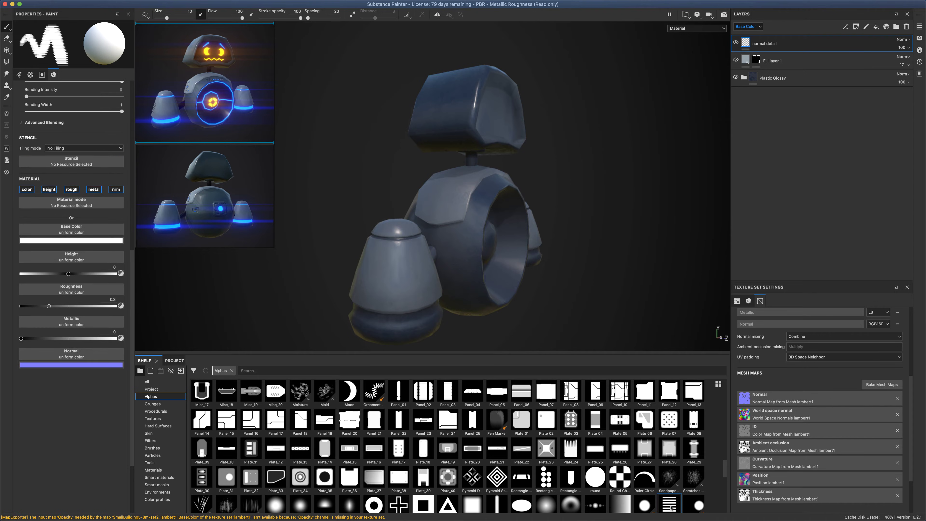
scroll(675, 482, "down", 3)
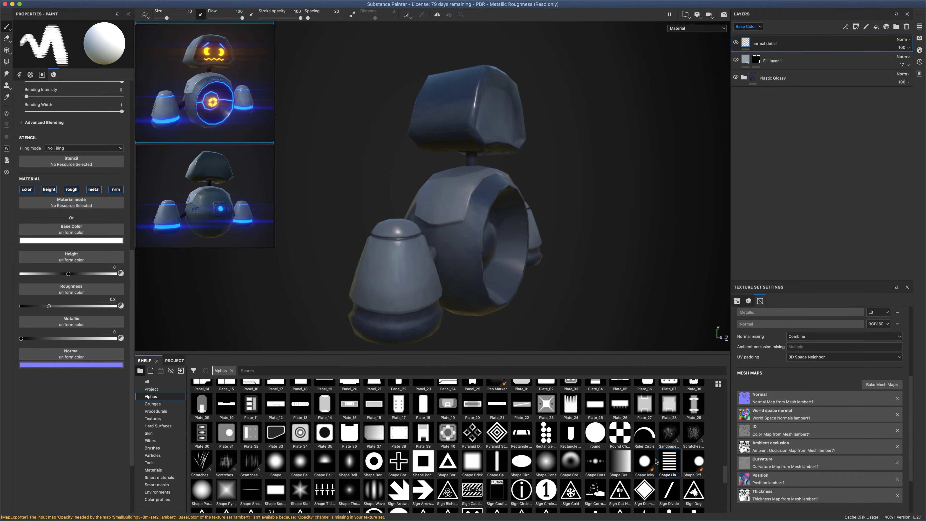
Disable the brush's color, rough and metal channels so it paints only height and normal
left_click(132, 166)
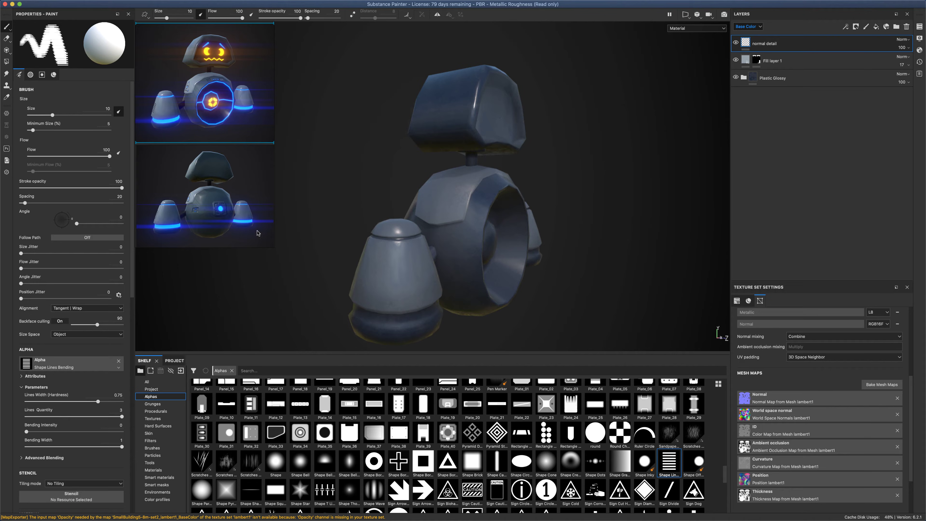
left_click_drag(133, 230, 132, 330)
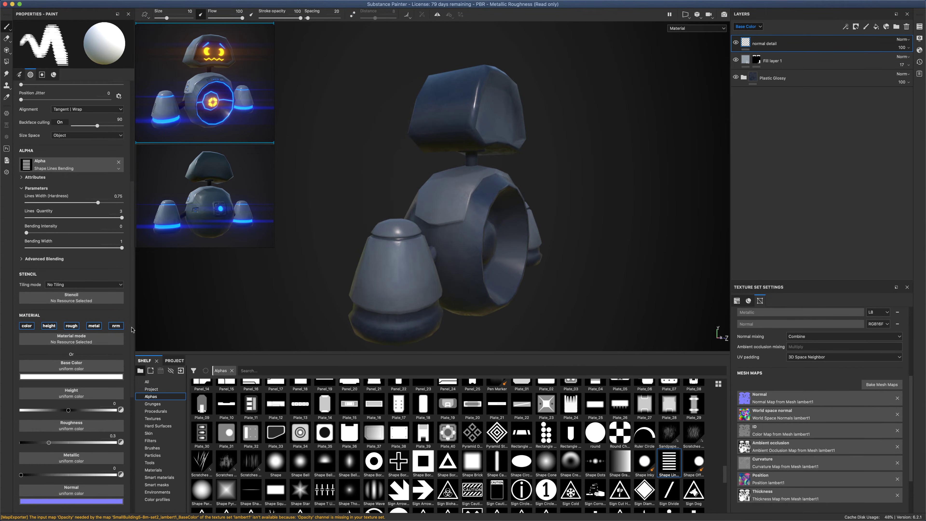
left_click(28, 328)
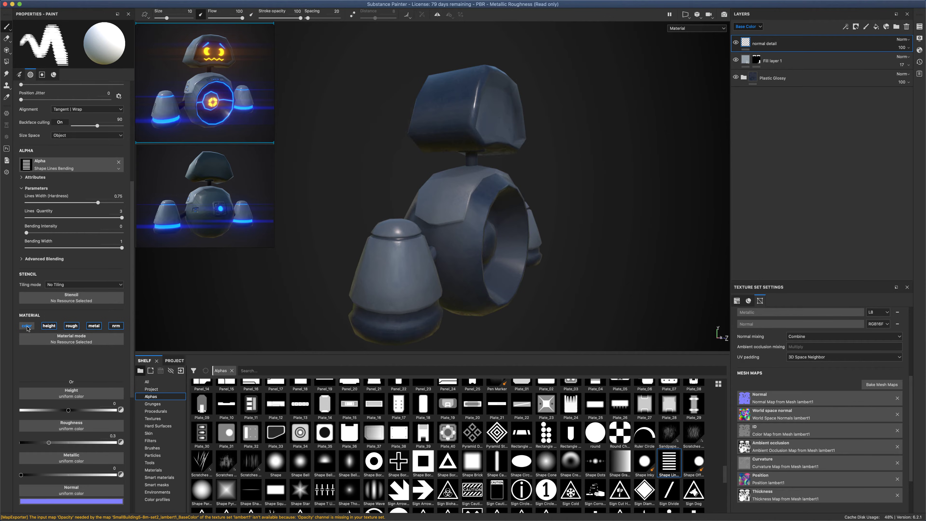
left_click(71, 326)
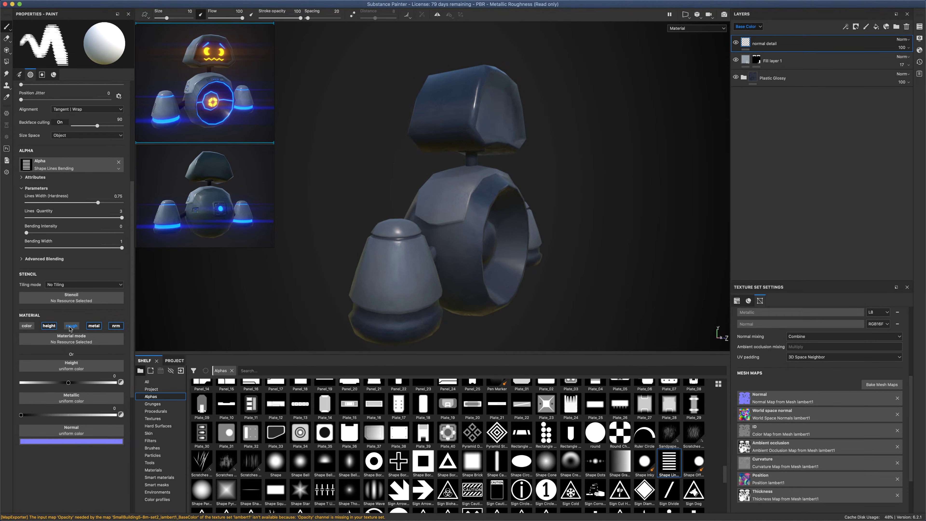
left_click(97, 328)
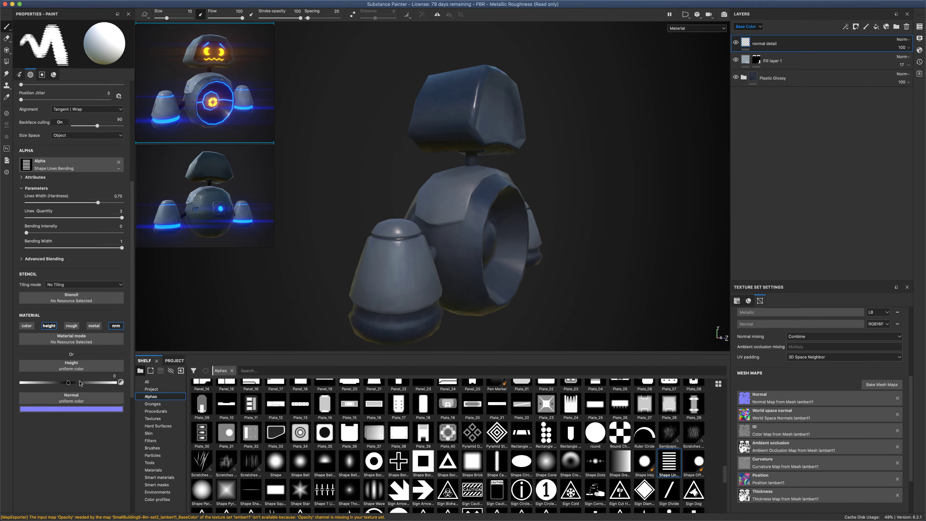
Try a stamp of the line alpha on the robot's side thruster with the brush height at 0.7463
left_click_drag(68, 383, 105, 383)
left_click(389, 276)
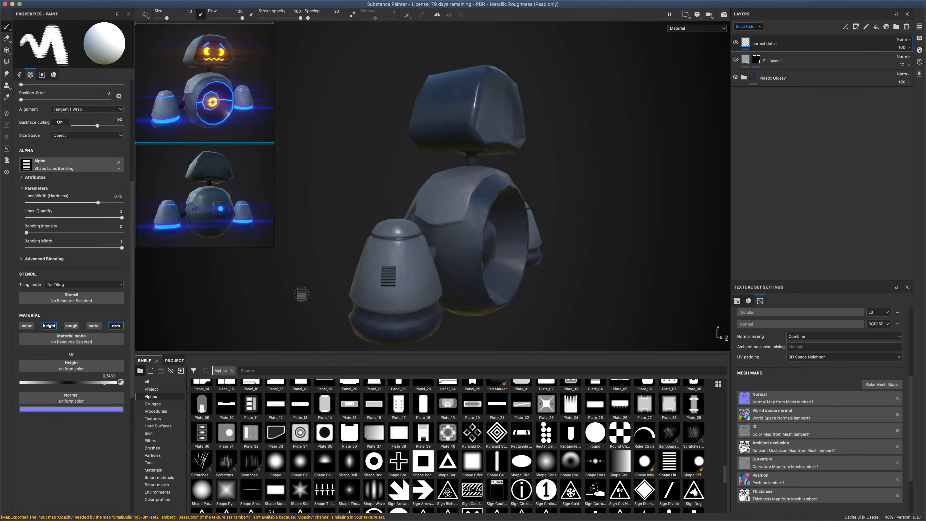
mouse_move(302, 294)
left_mouse_down("alt")
mouse_move(146, 289)
mouse_move(270, 289)
left_mouse_up("alt")
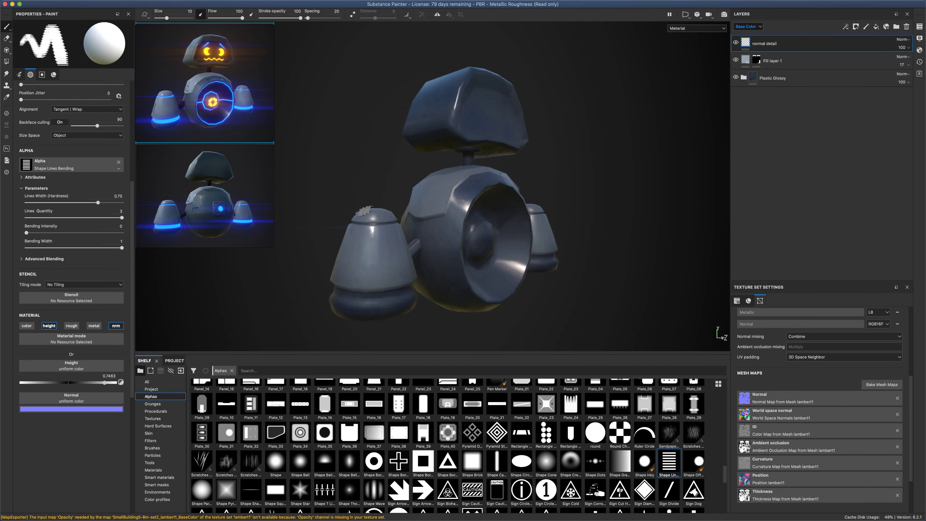
Turn on symmetry and set the brush to size 16.06 with the alpha's lines rotated to vertical
left_click(437, 15)
left_click_drag(365, 145, 474, 145, "alt")
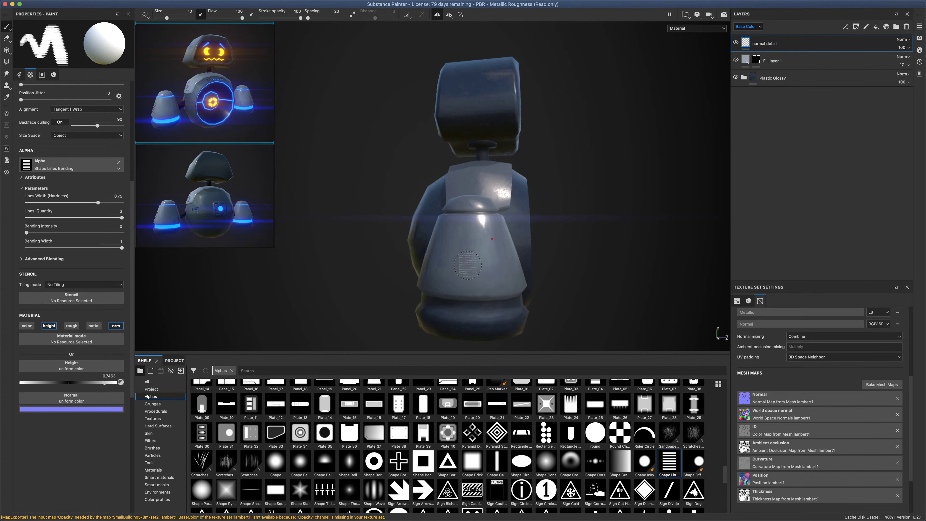
left_click_drag(471, 259, 485, 260, "ctrl")
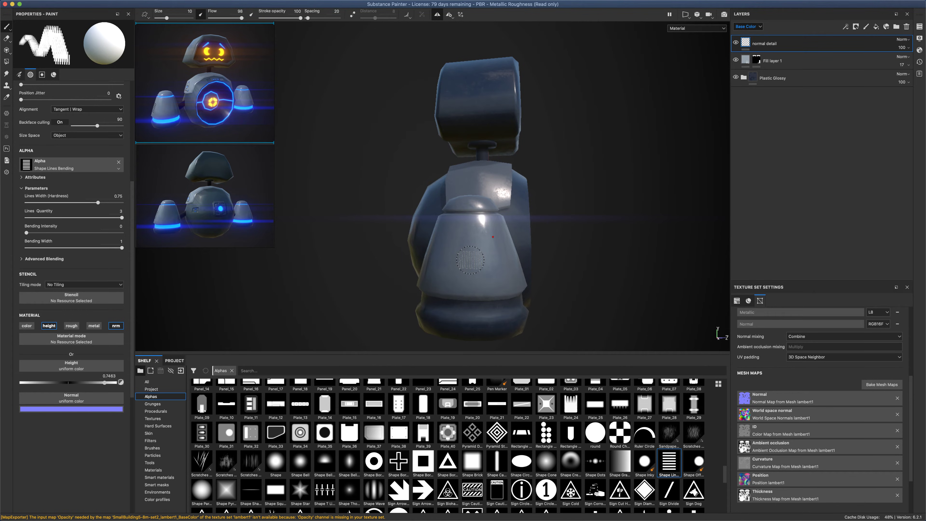
left_click_drag(485, 260, 507, 260, "ctrl")
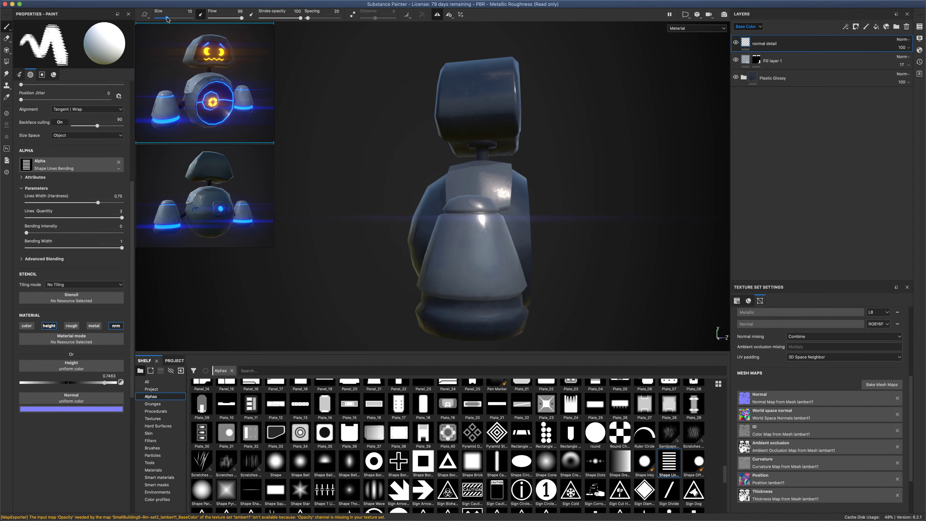
left_click_drag(166, 18, 170, 18)
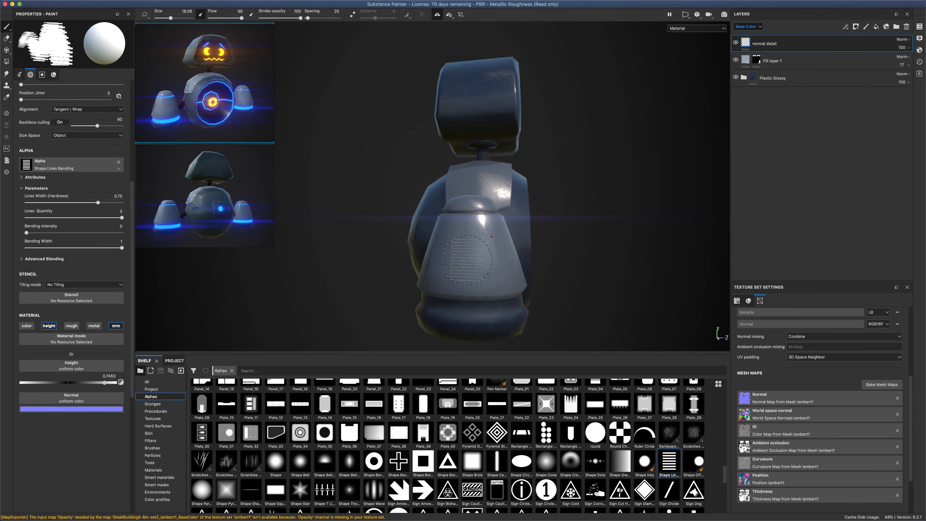
left_click_drag(467, 261, 467, 234, "super")
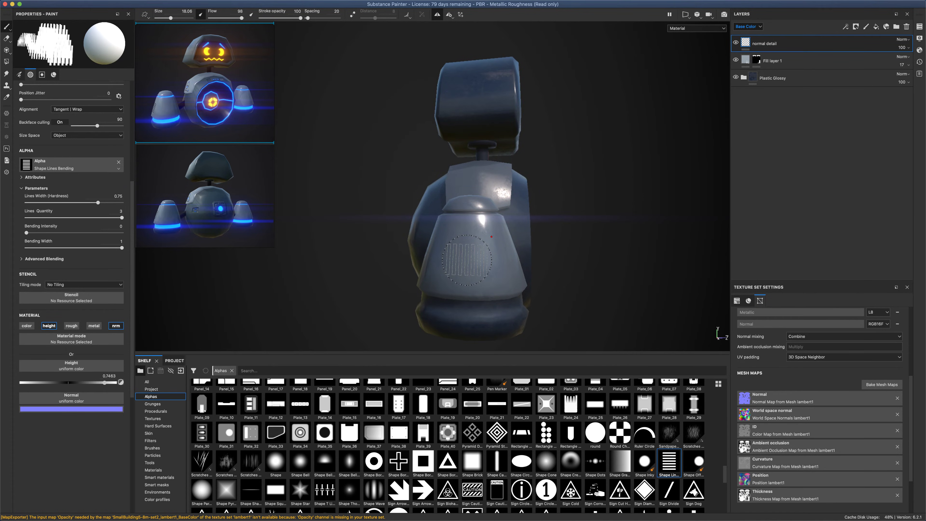
Try a mirrored stamp of the vertical lines on the thruster's outer face and inspect it from both sides
left_click(467, 260)
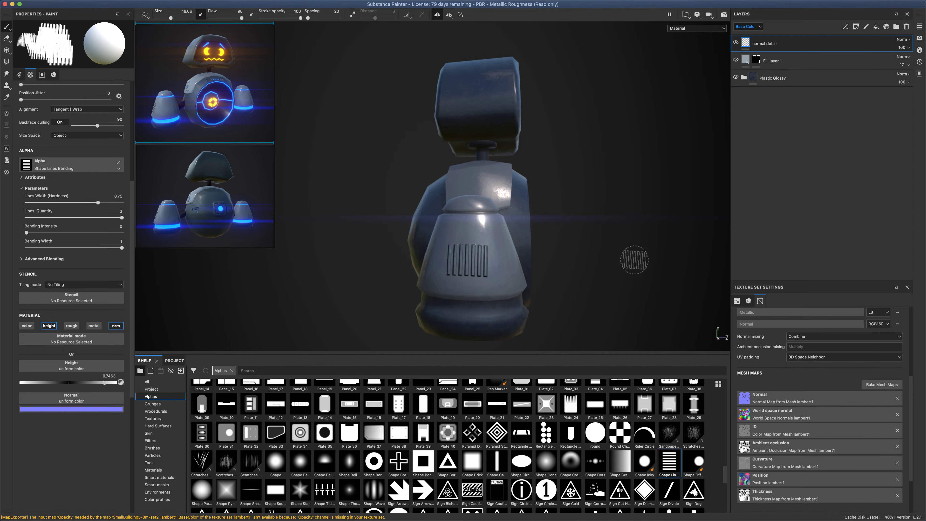
left_click_drag(631, 263, 437, 262, "alt")
mouse_move(218, 258)
left_mouse_down("alt")
mouse_move(554, 265)
mouse_move(420, 285)
left_mouse_up("alt")
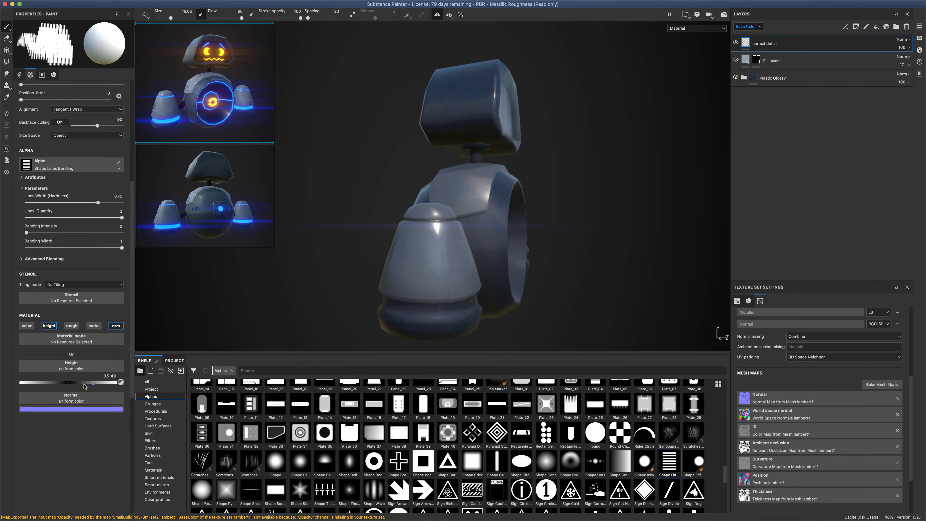
Set the brush height to -0.6642, test a stamp of the vertical lines on the thruster and undo that stamp
left_click_drag(221, 335, 291, 323, "alt")
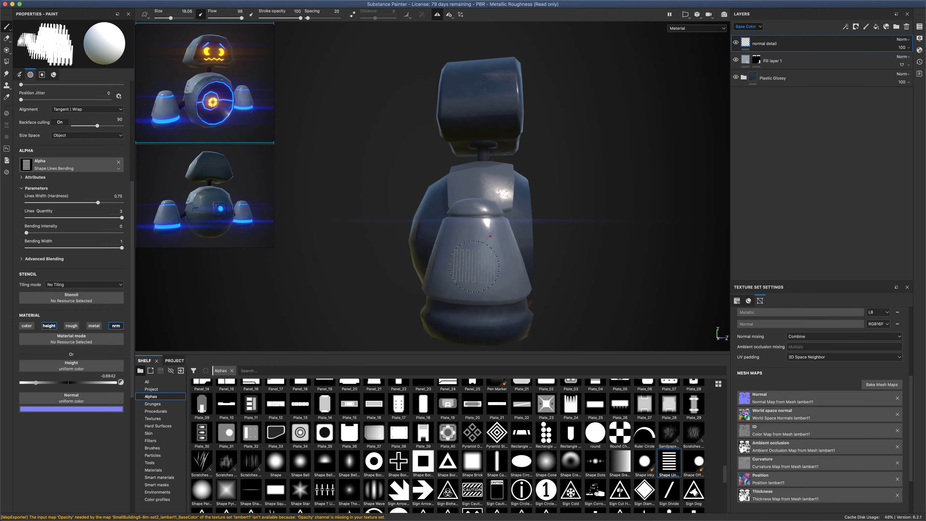
left_click(474, 266)
mouse_move(627, 269)
left_mouse_down("alt")
mouse_move(647, 279)
mouse_move(628, 267)
mouse_move(610, 271)
left_mouse_up("alt")
left_click_drag(347, 272, 359, 271, "alt")
key("super+z")
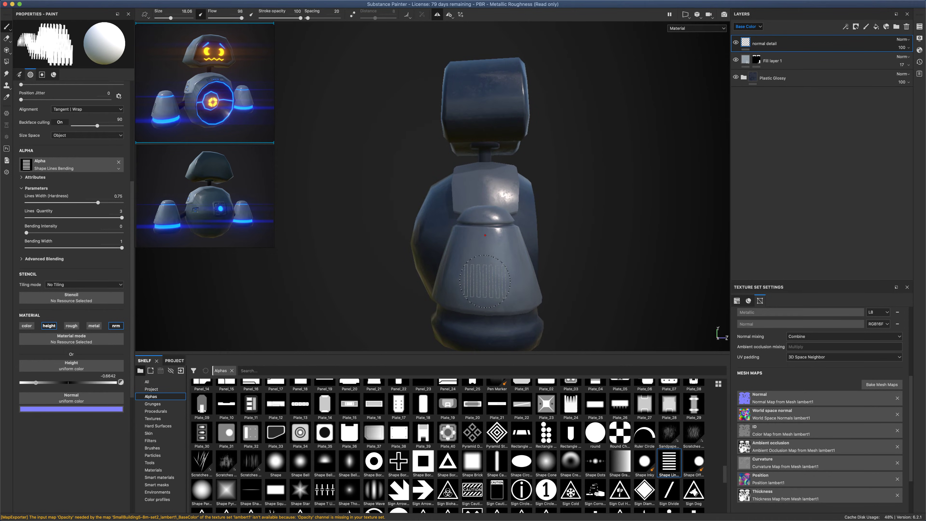
Enable the color channel with a black base color and stamp the vertical vent lines low on the thruster's outer face
left_click(26, 326)
left_click(44, 376)
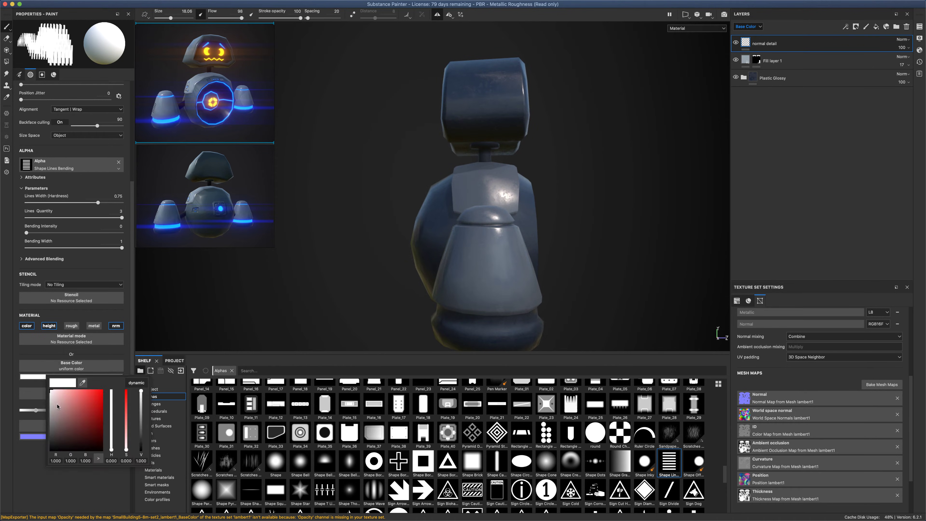
left_click_drag(57, 406, 46, 451)
left_click(465, 288)
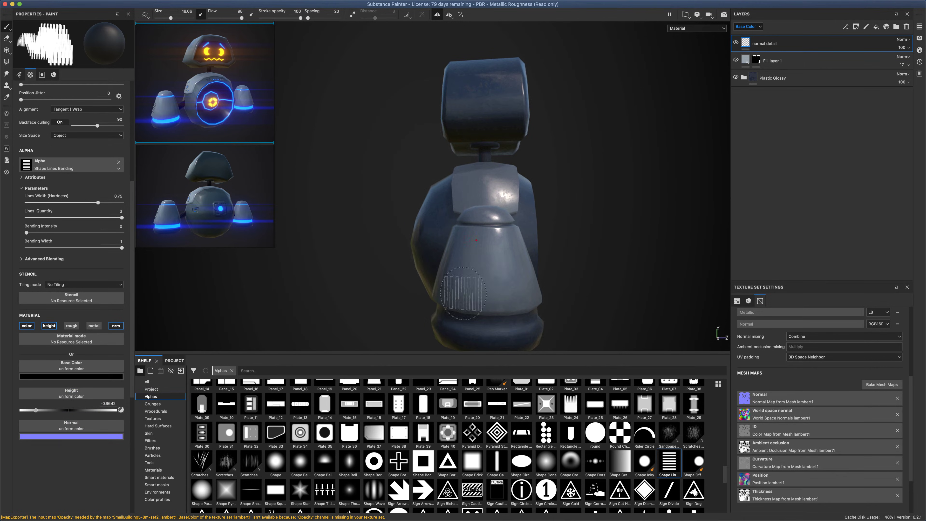
left_click_drag(366, 291, 498, 318, "alt")
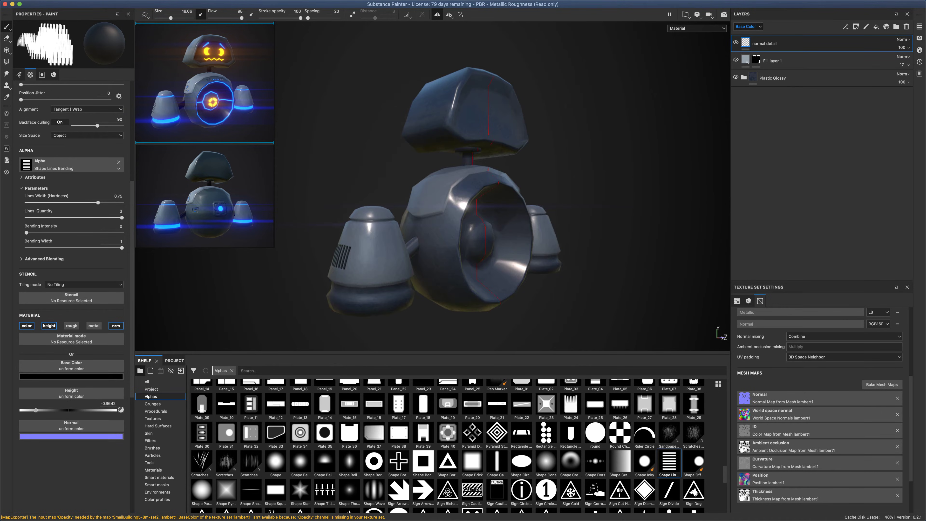
left_click_drag(587, 321, 616, 321, "alt")
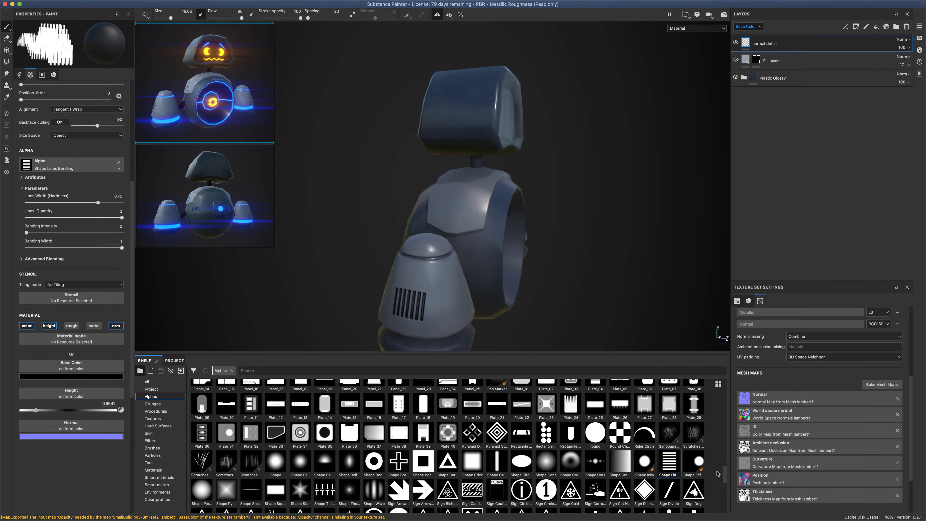
Replace the brush's alpha with Triangle Rounded Circle and face the shoulder panel on the side of the robot's body
scroll(403, 497, "down", 5)
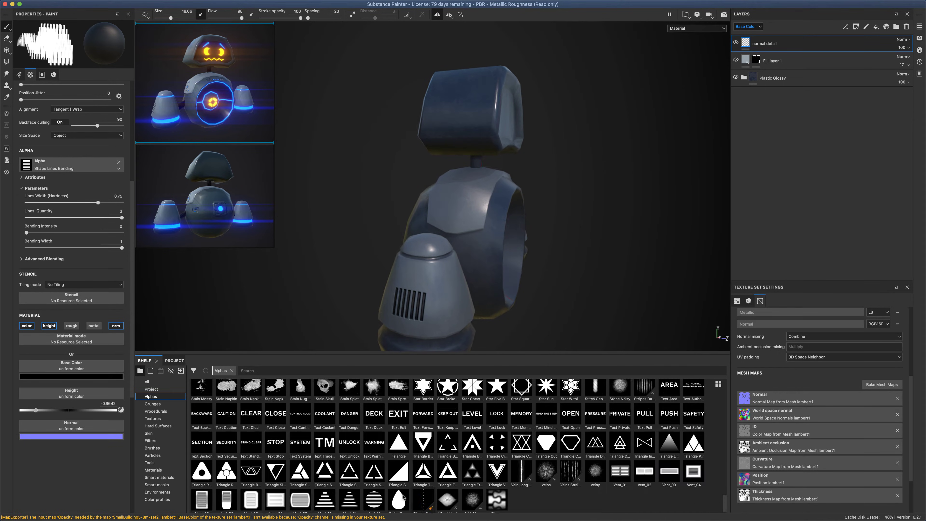
left_click(226, 473)
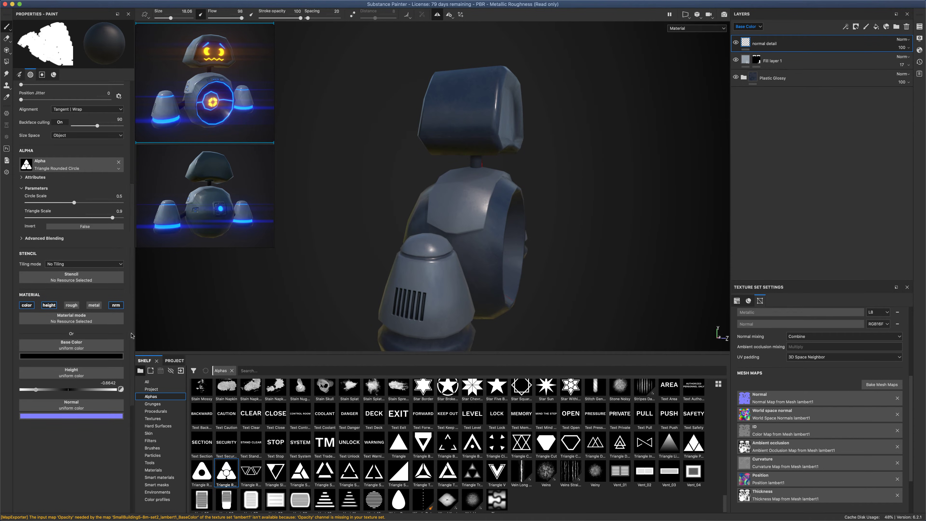
left_click_drag(300, 166, 363, 172, "alt")
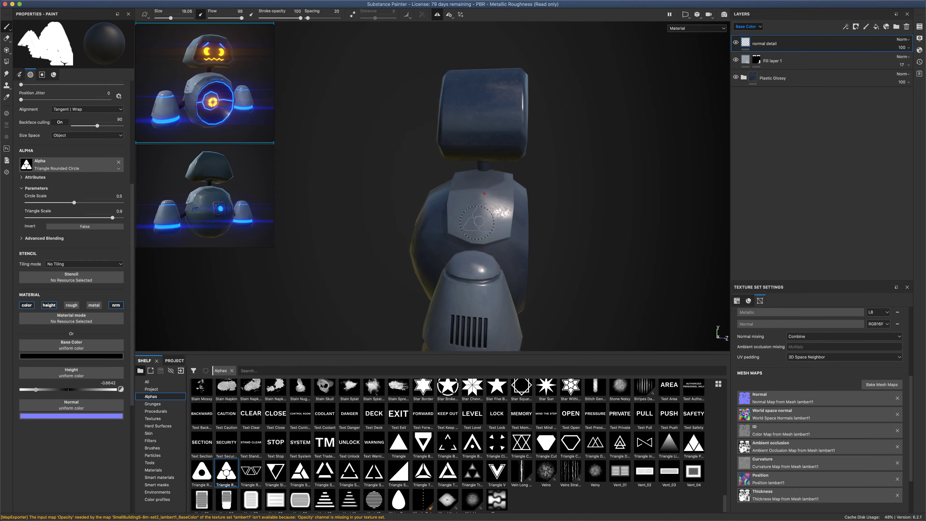
Disable the color channel, set the brush height to 0.7313 and stamp the triangle symbol on the body's shoulder panel
left_click(28, 305)
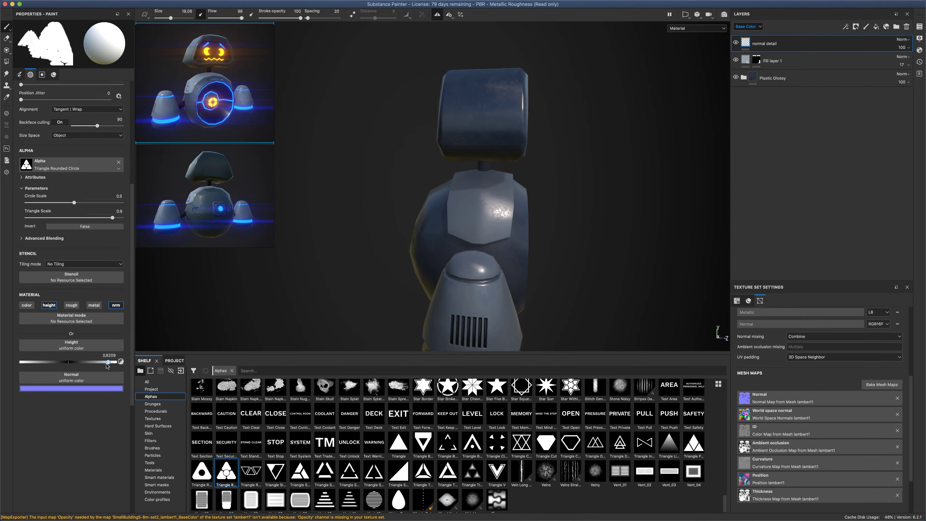
left_click_drag(102, 363, 105, 362)
left_click_drag(614, 254, 543, 255, "alt")
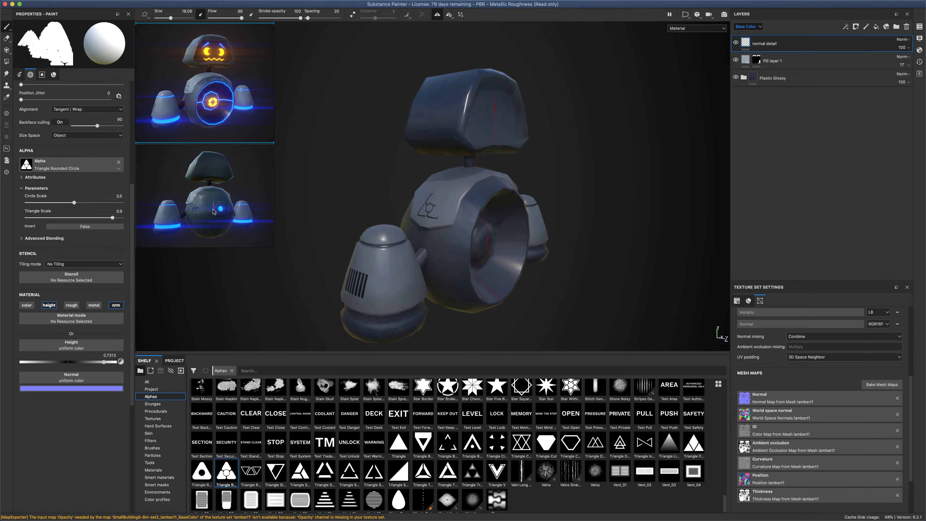
left_click_drag(351, 207, 265, 211, "alt")
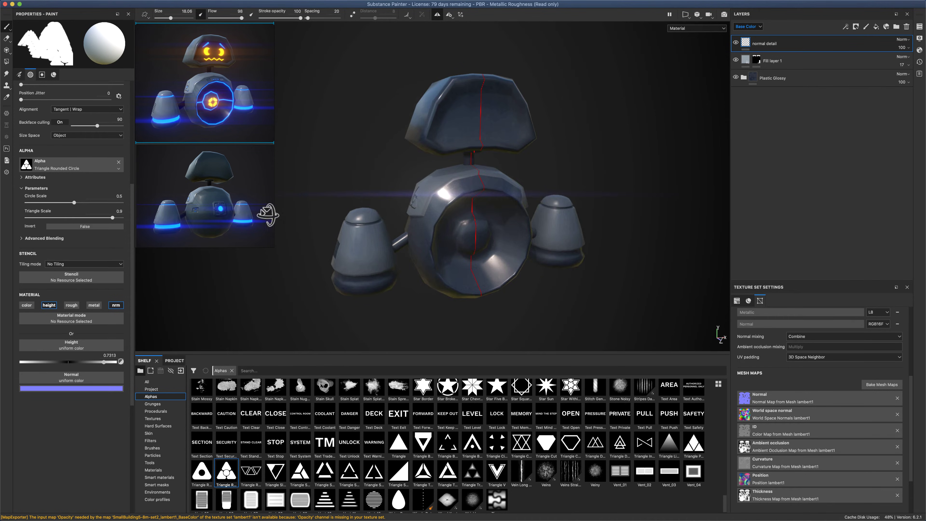
Choose the Plate_40 alpha, set the brush size to 27.66 and stamp the plate on the centre of the robot's back
mouse_move(373, 148)
left_mouse_down("alt")
mouse_move(305, 162)
mouse_move(393, 155)
mouse_move(434, 141)
mouse_move(373, 178)
left_mouse_up("alt")
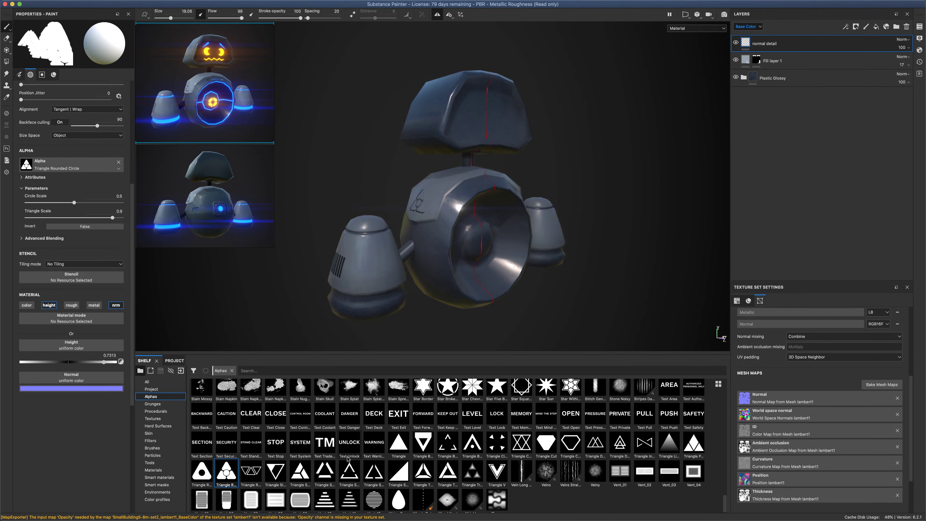
scroll(724, 503, "down", 1)
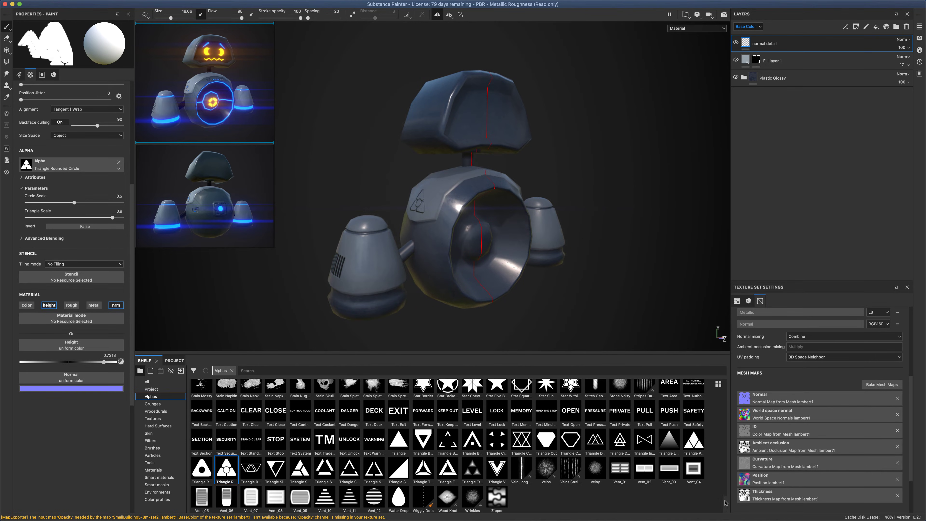
left_click_drag(725, 504, 725, 466)
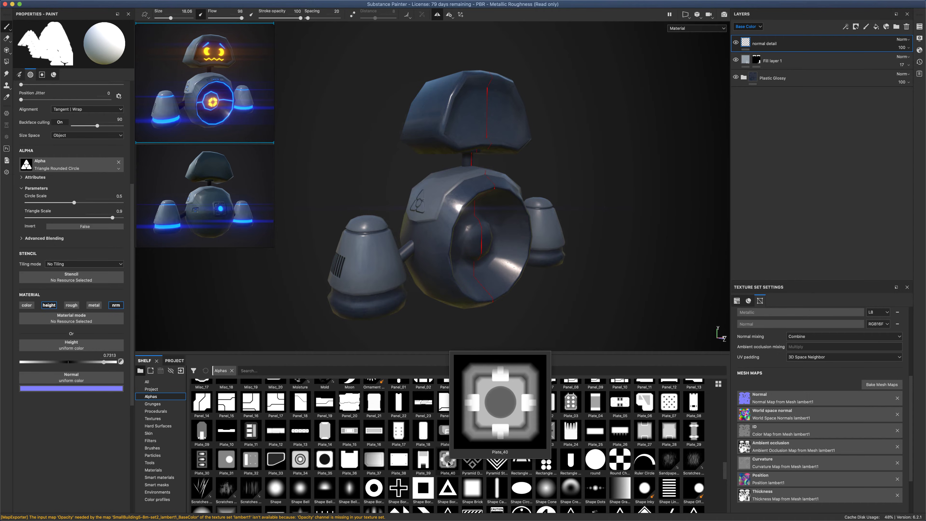
left_click(448, 459)
mouse_move(348, 272)
left_mouse_down("alt")
mouse_move(665, 248)
mouse_move(596, 250)
left_mouse_up("alt")
mouse_move(605, 126)
right_mouse_down("shift")
mouse_move(577, 130)
mouse_move(595, 134)
mouse_move(589, 140)
right_mouse_up("shift")
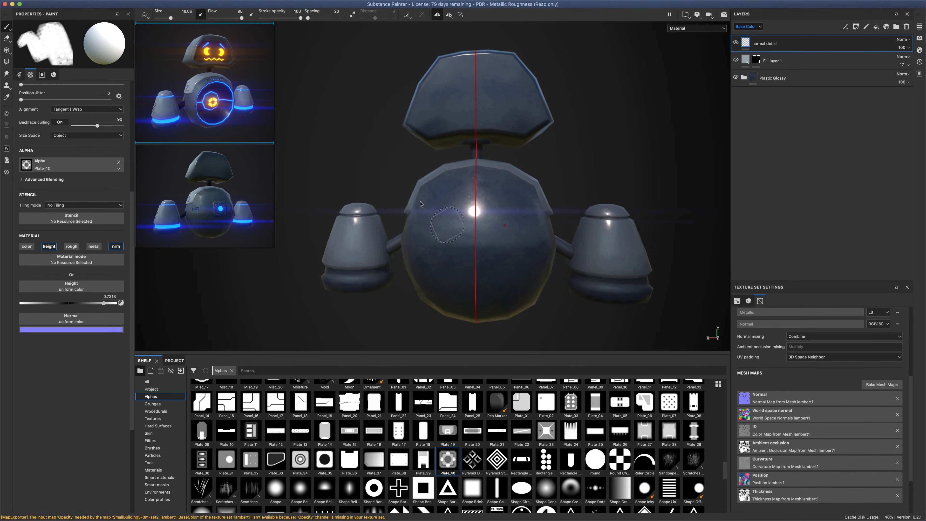
left_click_drag(170, 18, 174, 19)
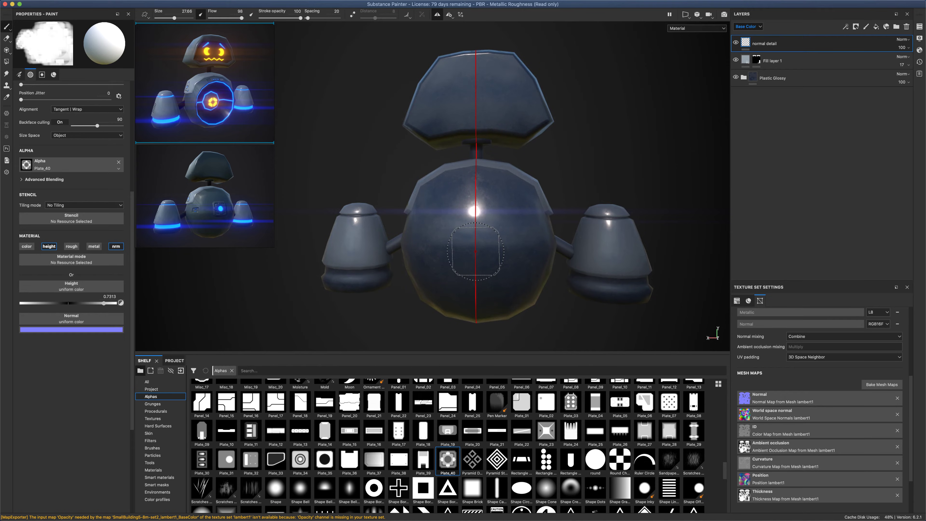
left_click(476, 251)
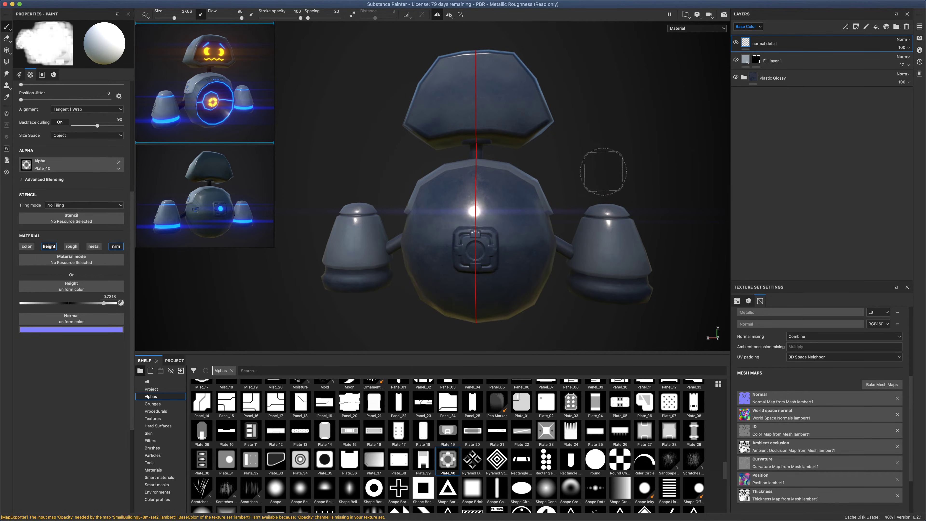
Stamp the Plate_05 alpha horizontally beside the central back plate, rotating the brush and setting its size to 20.73
mouse_move(599, 175)
left_mouse_down("alt")
mouse_move(623, 153)
mouse_move(631, 161)
mouse_move(560, 166)
mouse_move(651, 165)
left_mouse_up("alt")
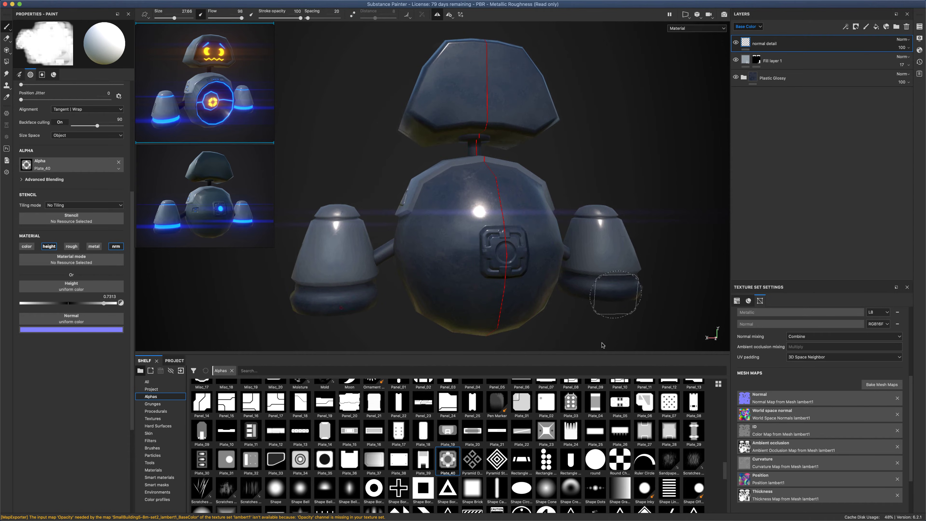
left_click(617, 406)
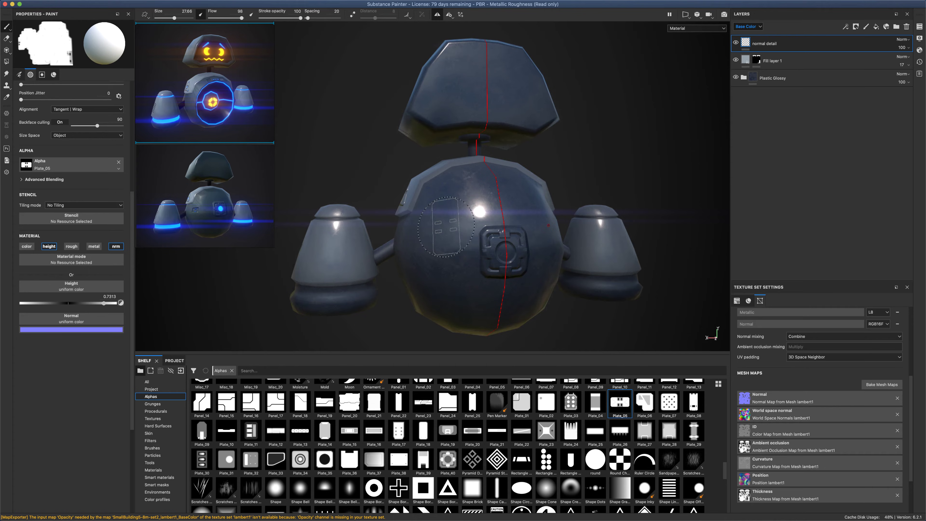
left_click_drag(446, 225, 446, 255, "super")
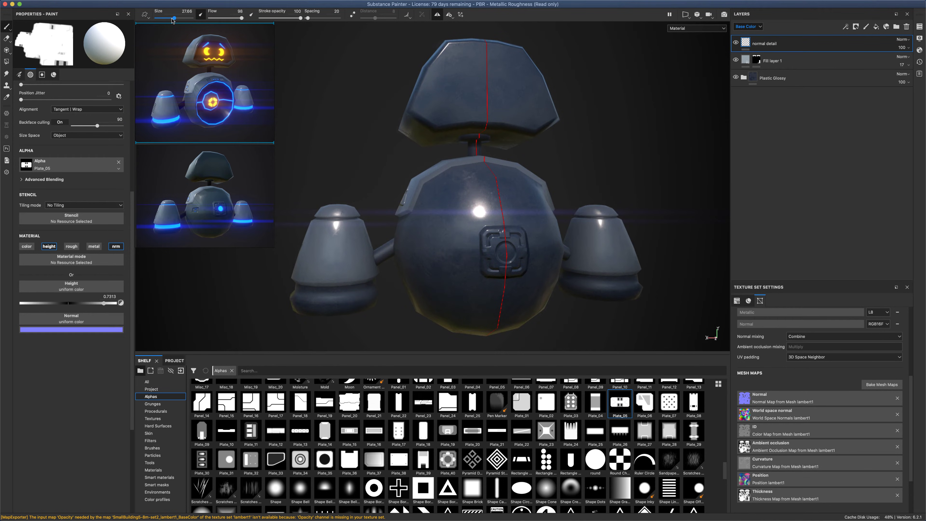
left_click_drag(173, 20, 170, 19)
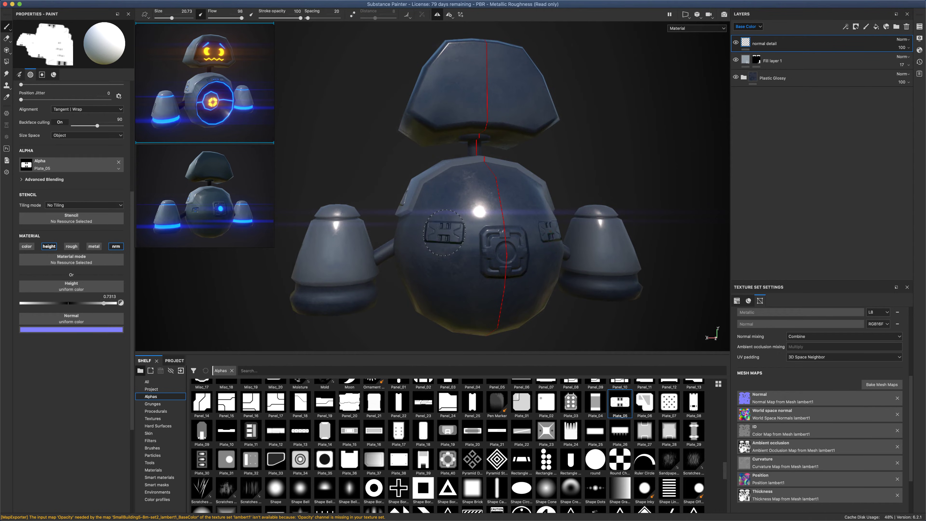
mouse_move(612, 155)
left_mouse_down("alt")
mouse_move(590, 161)
mouse_move(562, 145)
mouse_move(589, 151)
left_mouse_up("alt")
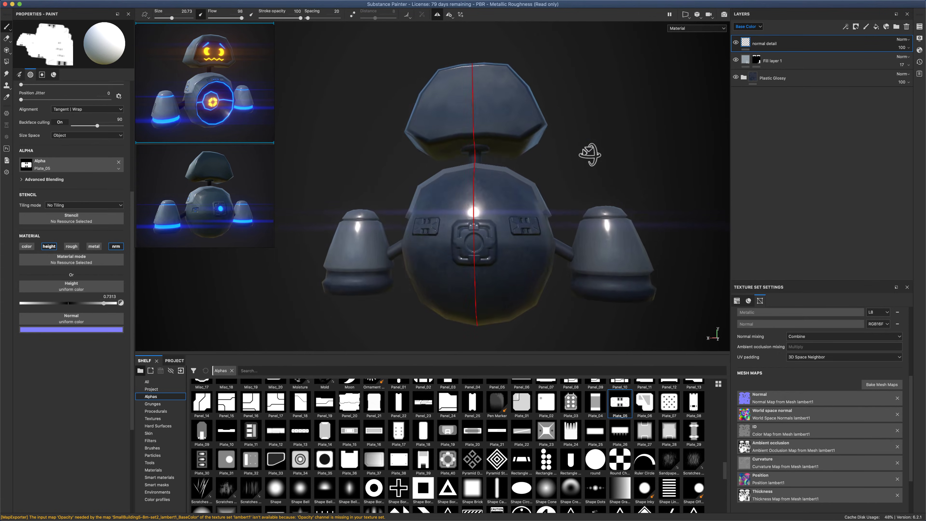
Add a fill layer above the normal detail layer with only the color channel enabled and a black base color
mouse_move(661, 196)
left_mouse_down("alt")
mouse_move(482, 200)
mouse_move(496, 213)
mouse_move(436, 208)
mouse_move(604, 201)
mouse_move(600, 209)
left_mouse_up("alt")
middle_click_drag(601, 216, 599, 232, "alt")
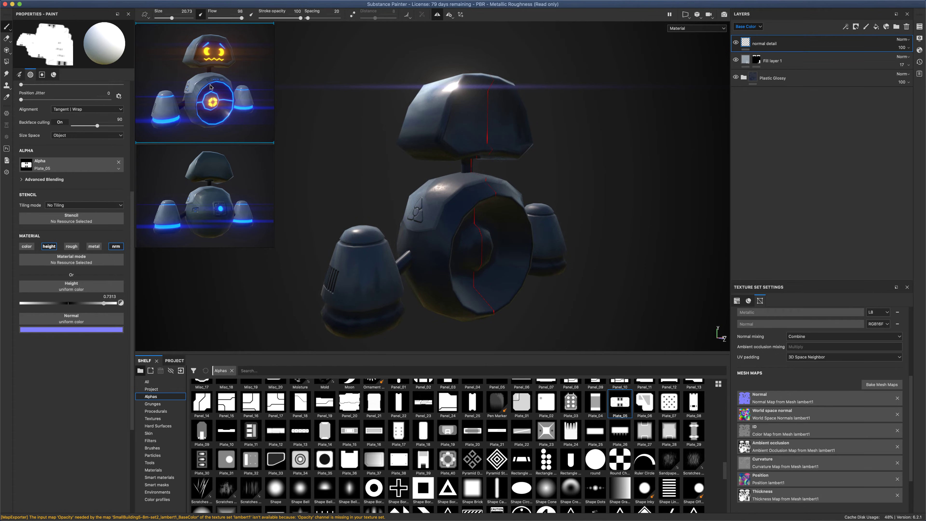
left_click_drag(434, 161, 607, 209, "alt")
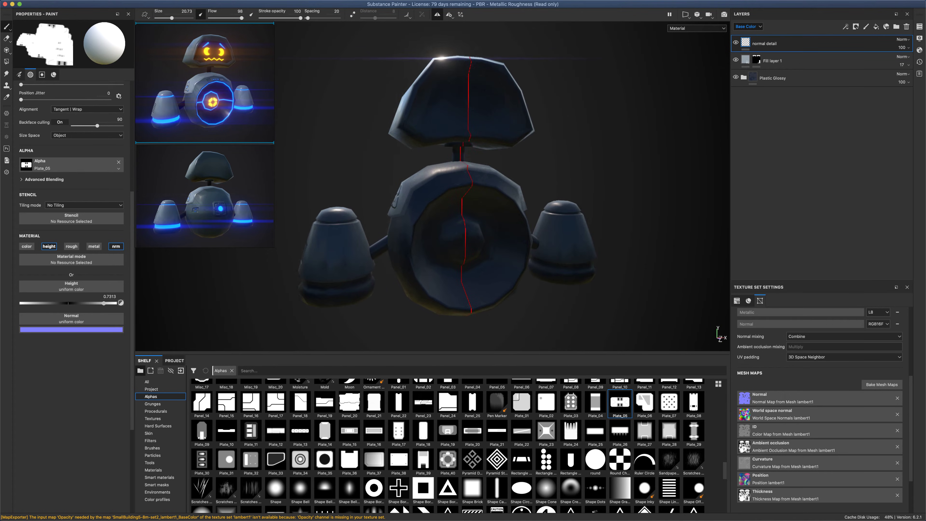
mouse_move(626, 164)
left_mouse_down("alt")
mouse_move(644, 173)
mouse_move(622, 176)
mouse_move(622, 166)
mouse_move(601, 182)
mouse_move(538, 156)
left_mouse_up("alt")
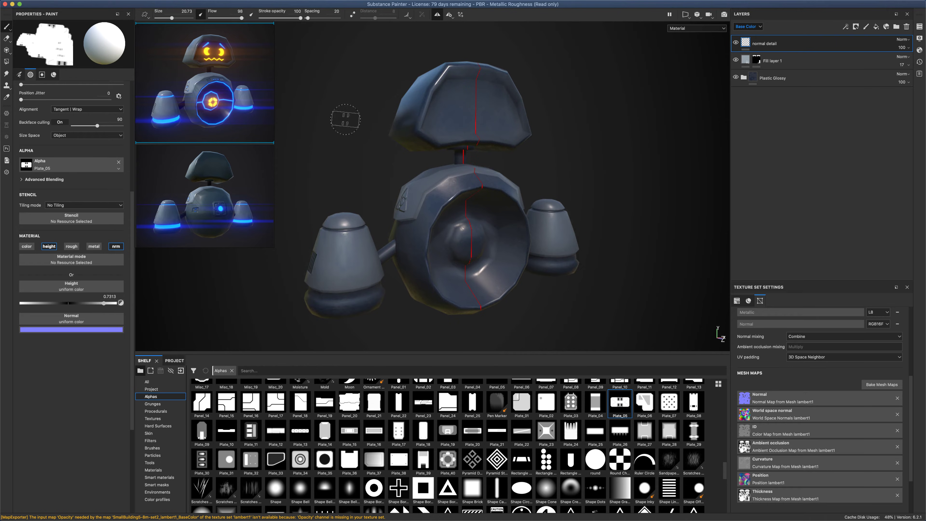
left_click_drag(655, 149, 658, 144, "alt")
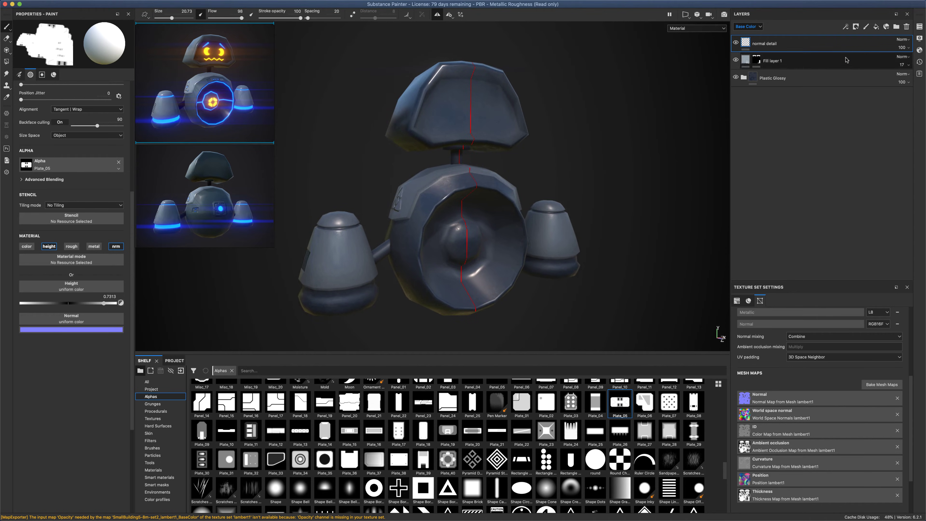
left_click(877, 27)
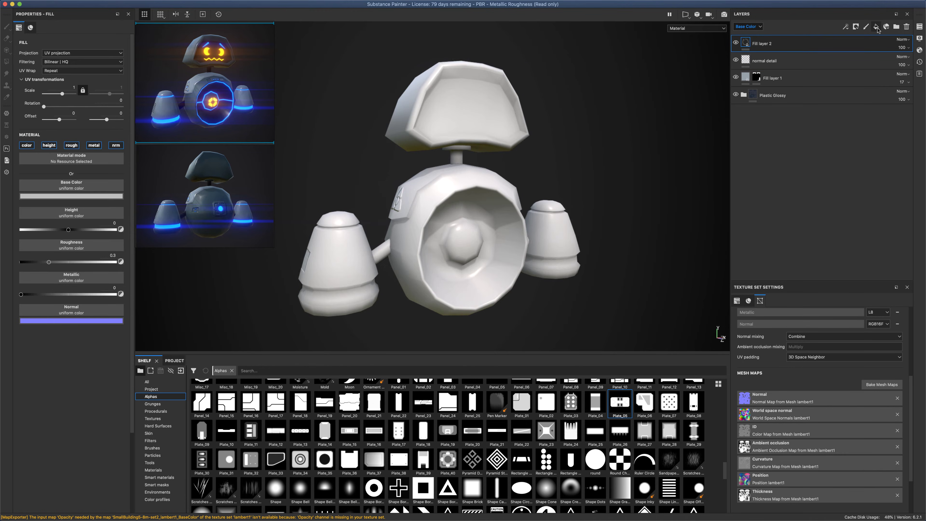
left_click(115, 145)
left_click(94, 145)
left_click(72, 146)
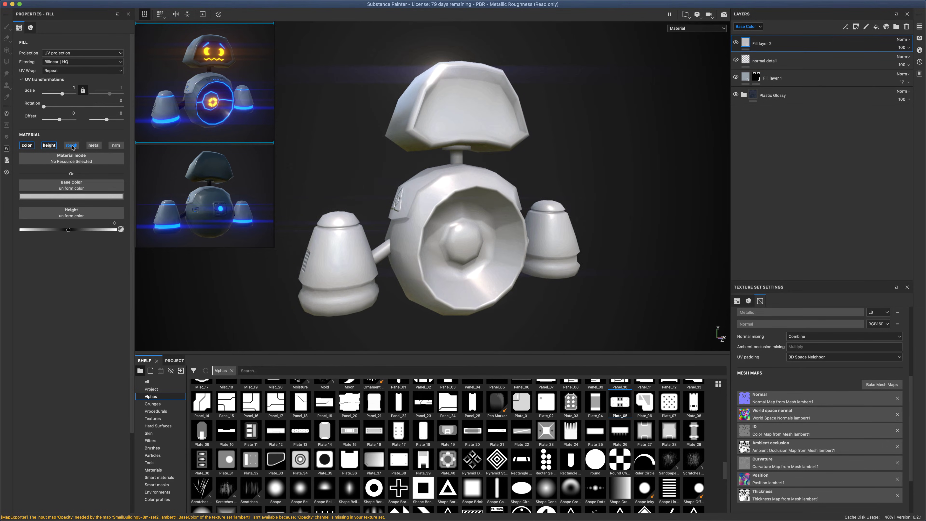
left_click(53, 146)
left_click(71, 196)
left_click_drag(84, 234, 30, 296)
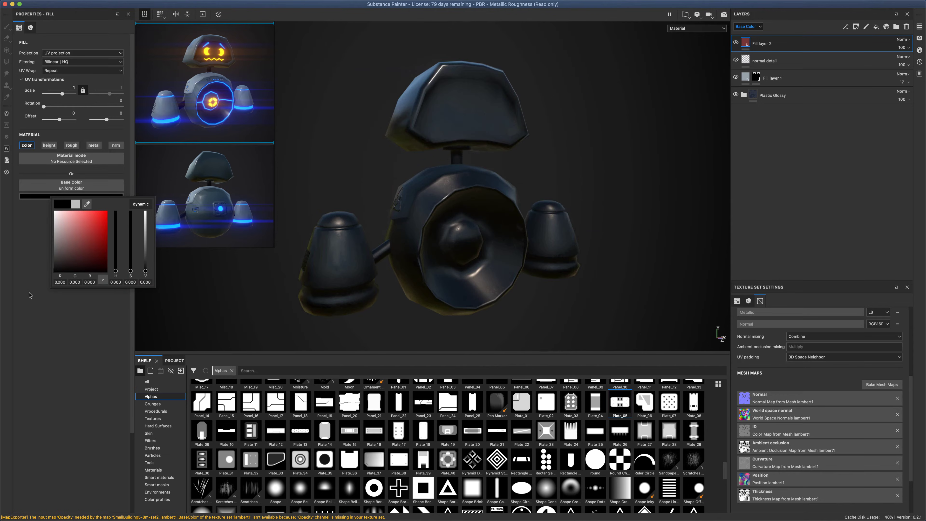
Give Fill layer 2 a black mask and reveal the body's recessed ring with Polygon Fill, undoing the extra fill on the central dome
right_click(749, 44)
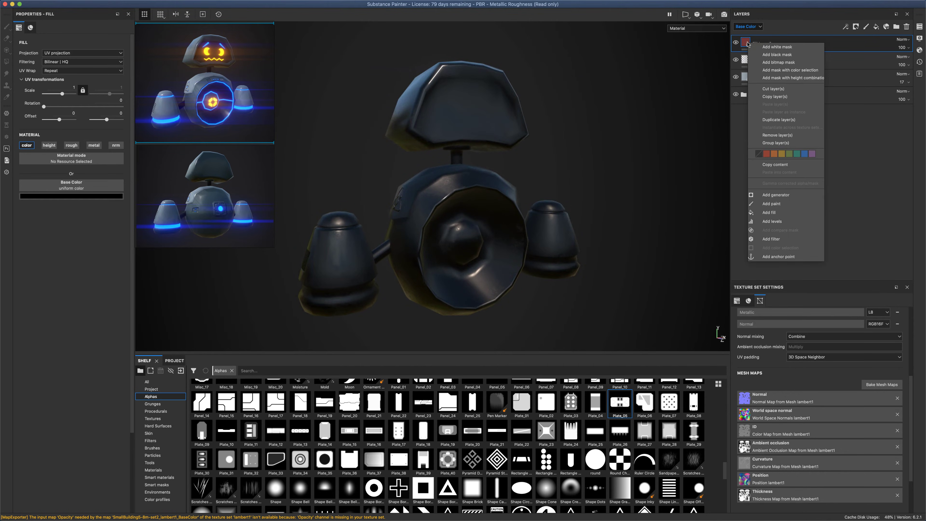
left_click(770, 54)
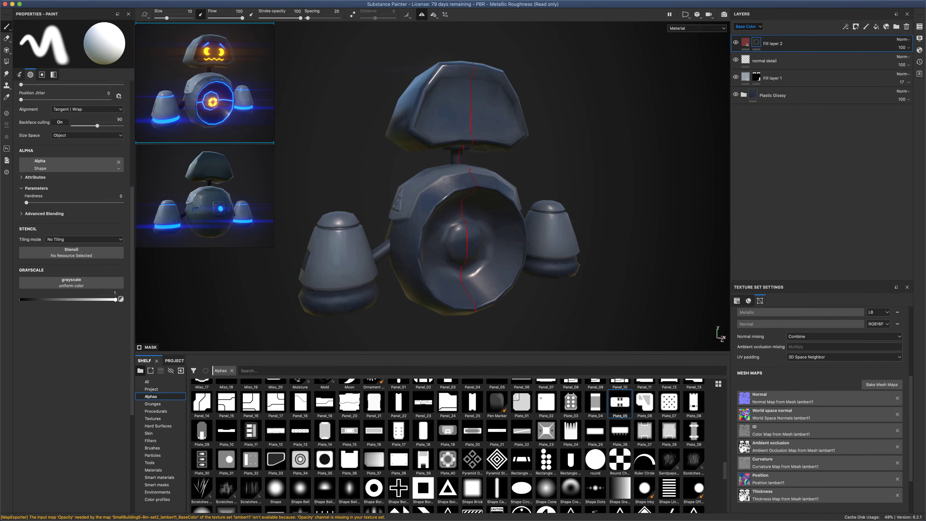
left_click(6, 62)
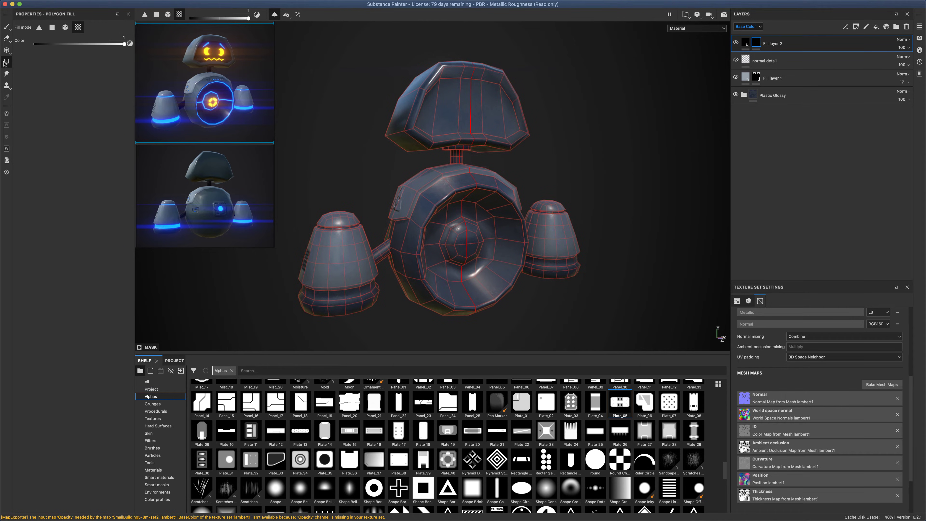
left_click(507, 222)
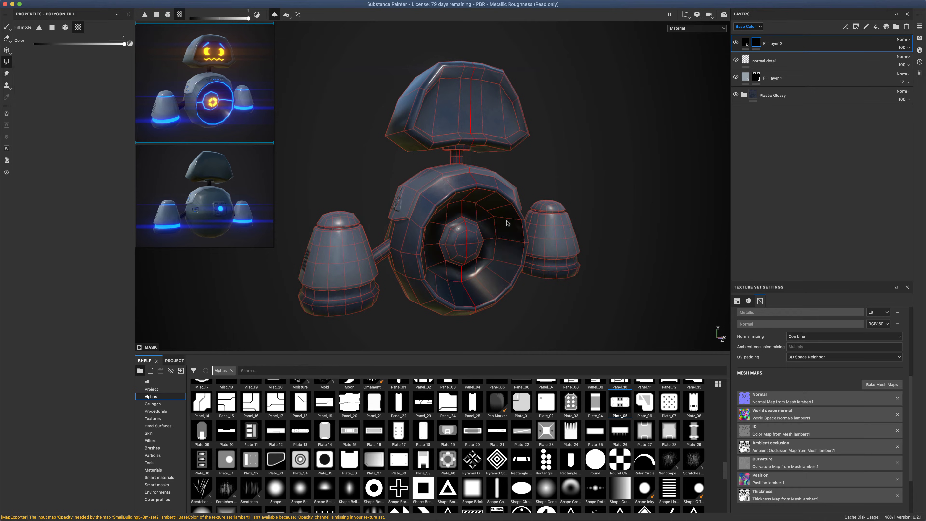
left_click(476, 236)
key("super+z")
Reveal the black fill on the head's recessed face panel with Polygon Fill and switch back to the paint brush
left_click_drag(460, 242, 451, 224, "alt")
left_click(463, 116)
left_click_drag(463, 118, 570, 147, "alt")
left_click(7, 28)
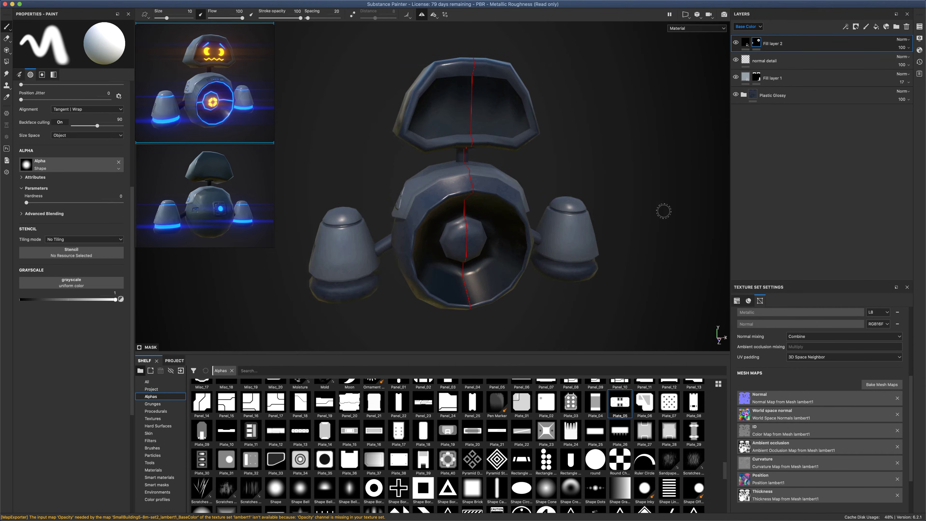
mouse_move(661, 209)
left_mouse_down("alt")
mouse_move(610, 188)
mouse_move(680, 192)
mouse_move(523, 190)
mouse_move(705, 199)
mouse_move(541, 192)
mouse_move(674, 192)
mouse_move(684, 201)
left_mouse_up("alt")
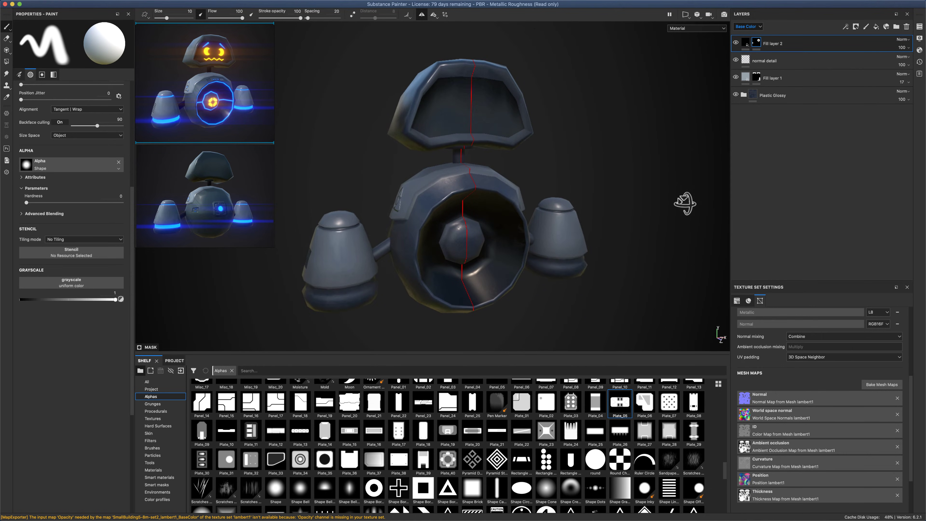
Change the base color of Plastic Base inside the Plastic Glossy folder to a brighter blue, RGB 0.019, 0.058, 0.147
left_click(744, 96)
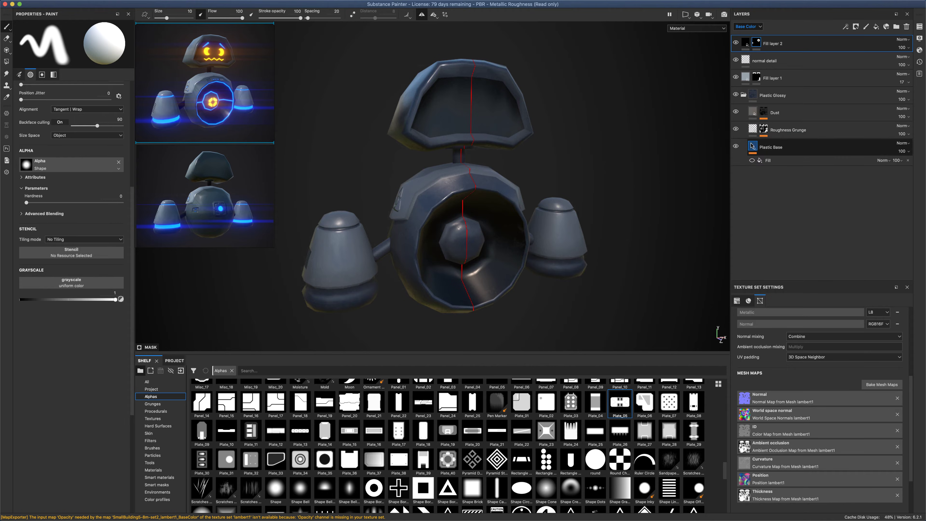
left_click(752, 147)
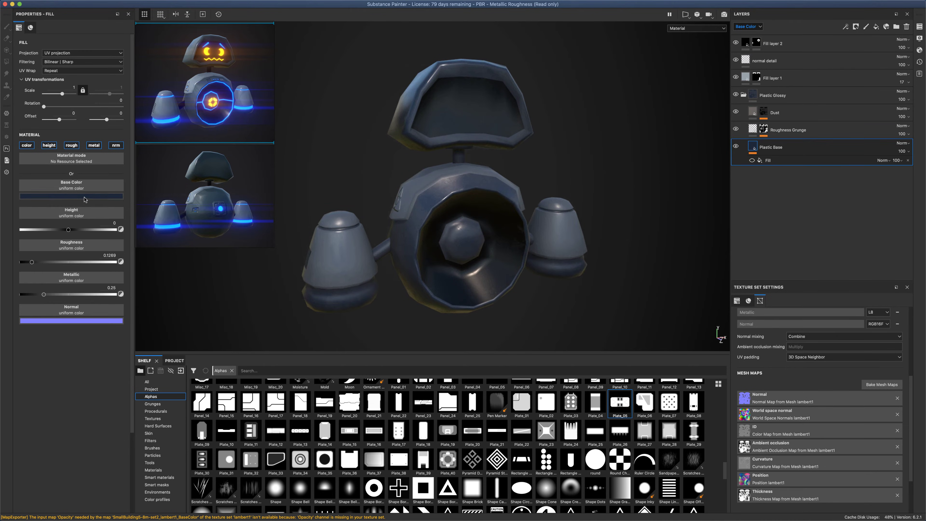
left_click(102, 197)
mouse_move(128, 260)
left_mouse_down()
mouse_move(120, 240)
mouse_move(135, 260)
mouse_move(134, 234)
mouse_move(141, 259)
left_mouse_up()
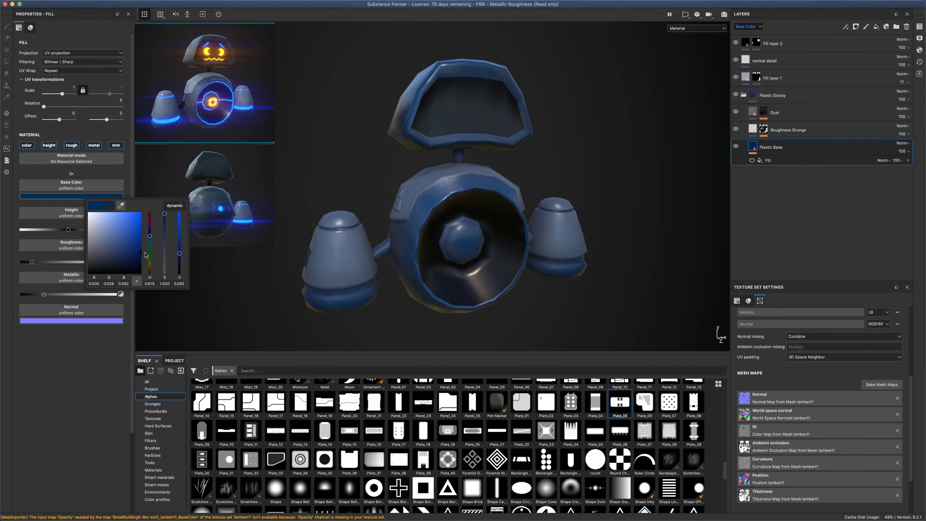
left_click_drag(145, 254, 123, 243)
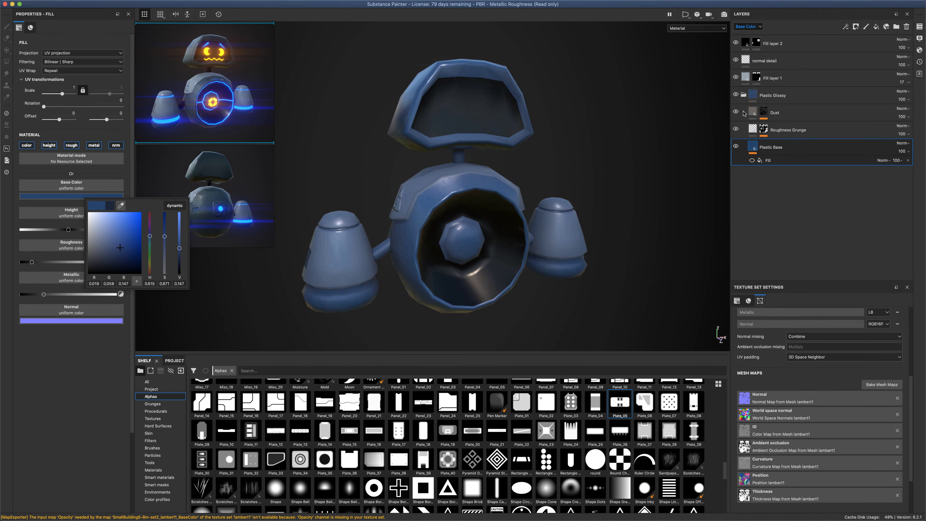
Collapse the Plastic Glossy folder and set the base color of Fill layer 1 to light blue, RGB 0.477, 0.648, 0.784
left_click(743, 84)
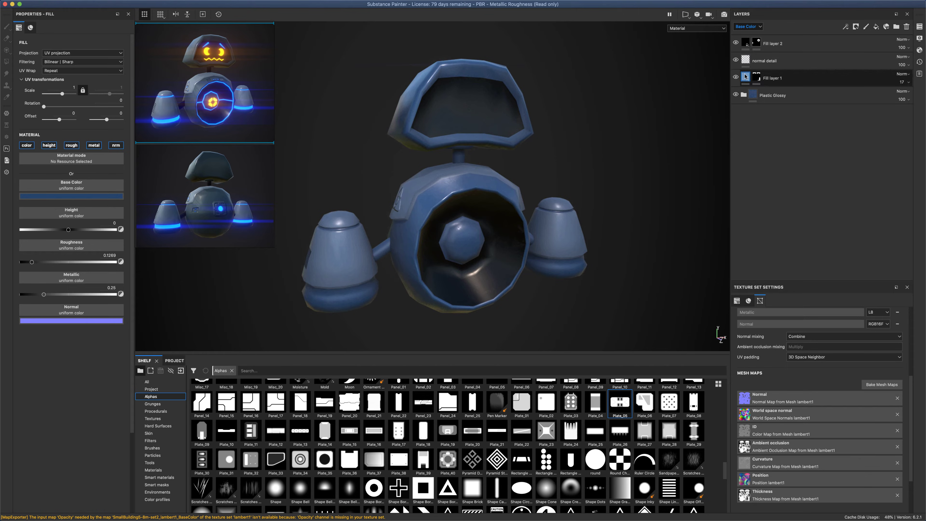
left_click(78, 197)
mouse_move(87, 229)
left_mouse_down()
mouse_move(75, 210)
mouse_move(88, 218)
left_mouse_up()
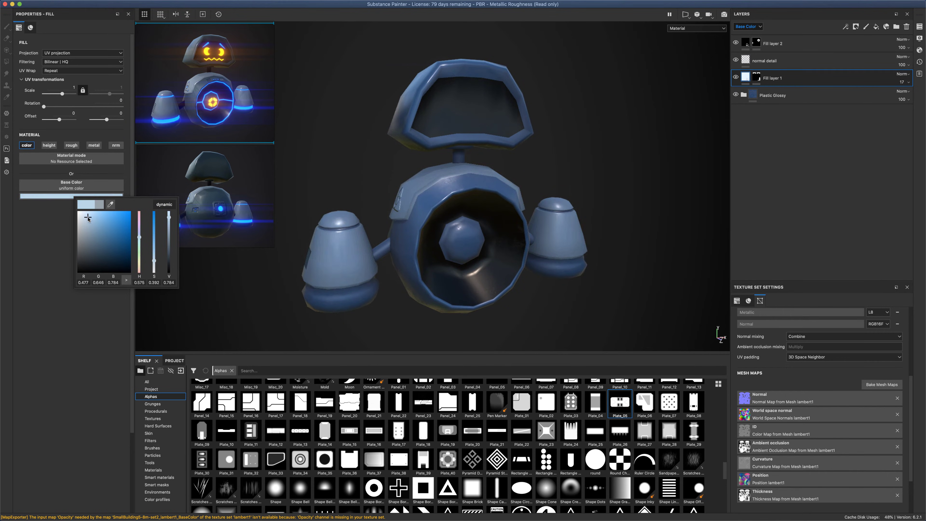
left_click_drag(364, 171, 575, 195, "alt")
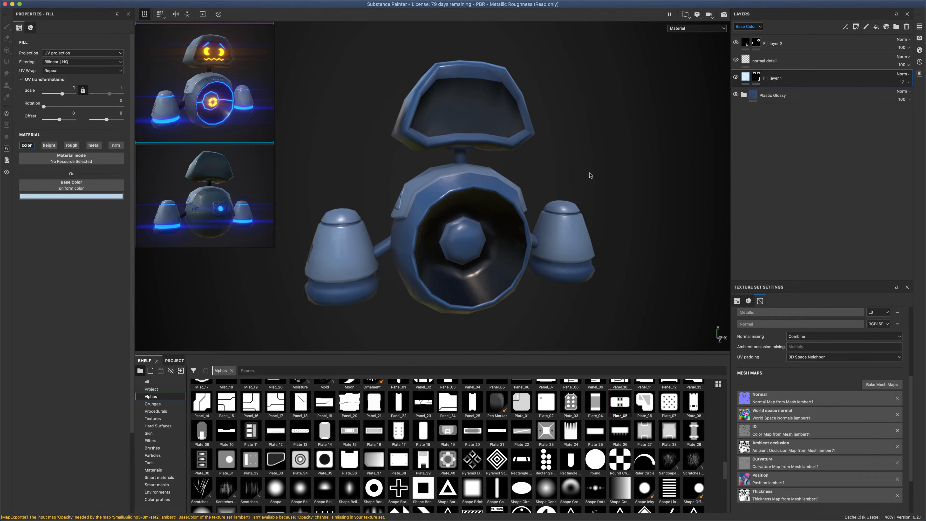
left_click_drag(590, 175, 621, 170, "alt")
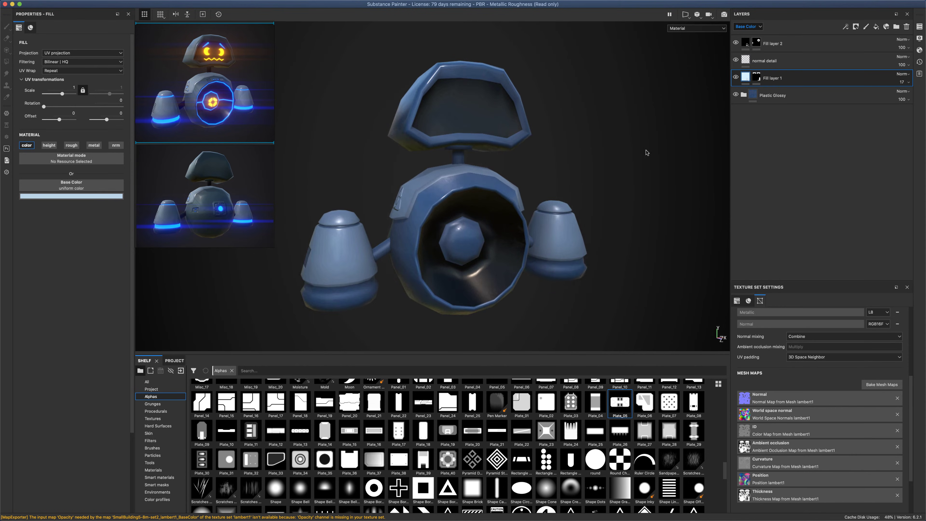
Enable the roughness channel on the black Fill layer 2 and set its roughness to 0.8470
left_click(748, 44)
left_click_drag(620, 126, 461, 105, "alt")
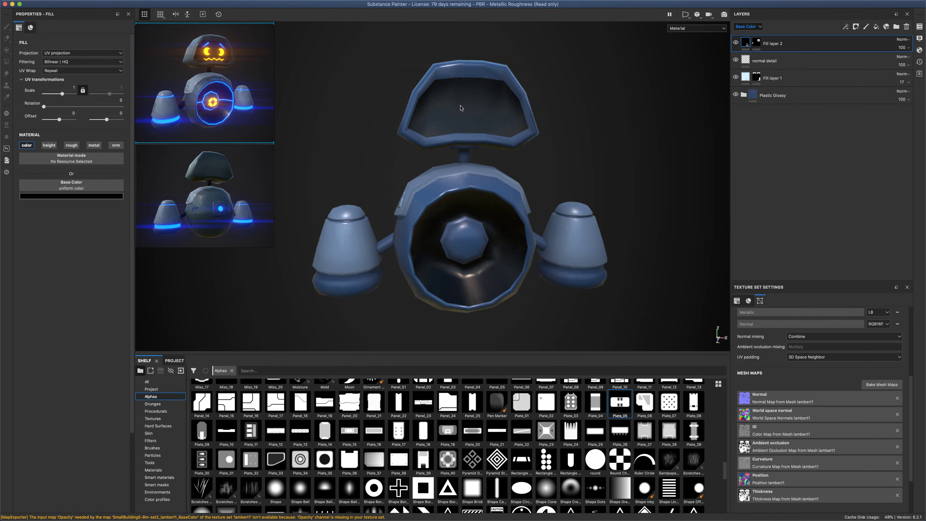
left_click(71, 145)
left_click_drag(51, 229, 30, 234)
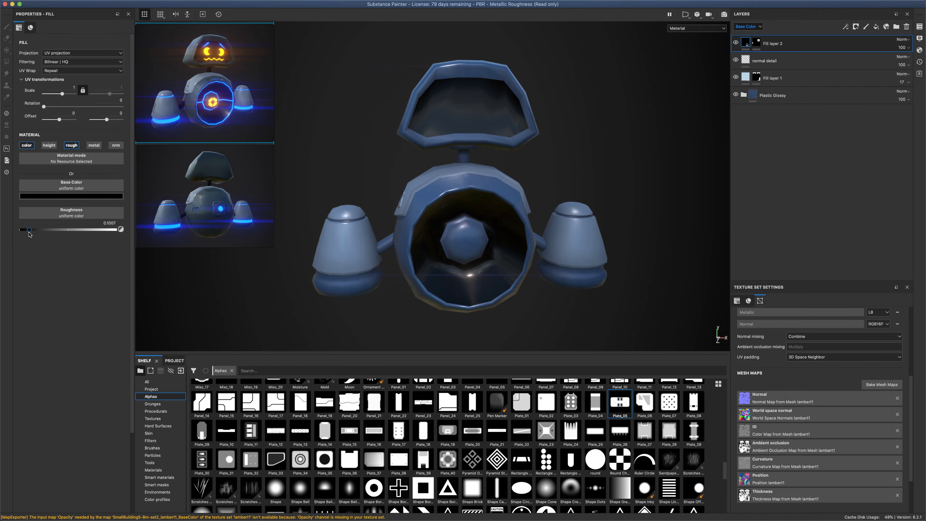
left_click_drag(30, 235, 110, 238)
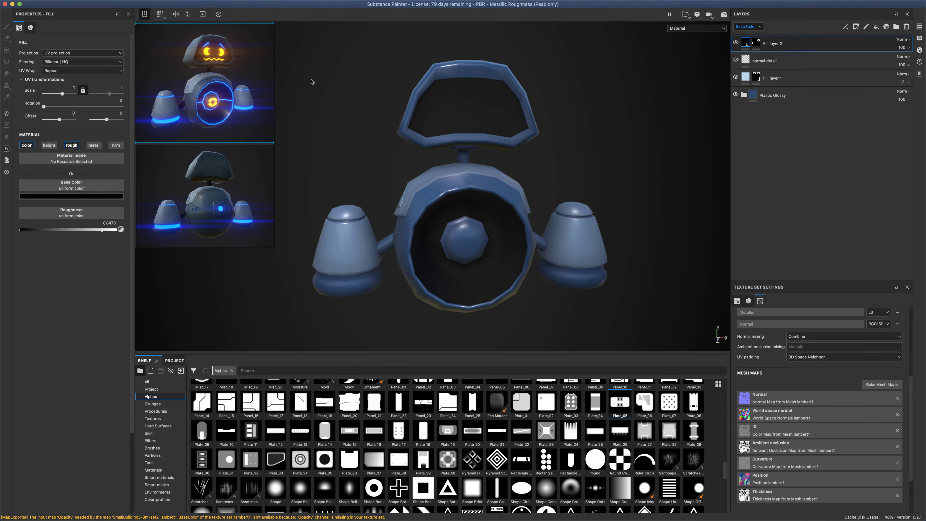
Reveal the black Fill layer 2 on the neck and both arm connectors with Polygon Fill in its mask, and switch back to the paint brush
left_click_drag(312, 82, 621, 186, "alt")
scroll(562, 161, "down", 3)
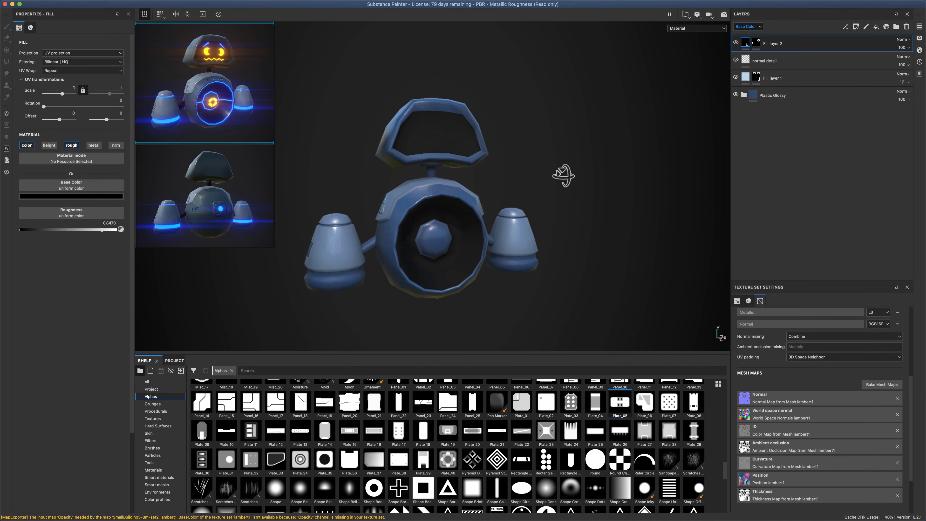
left_click_drag(563, 176, 585, 186, "alt")
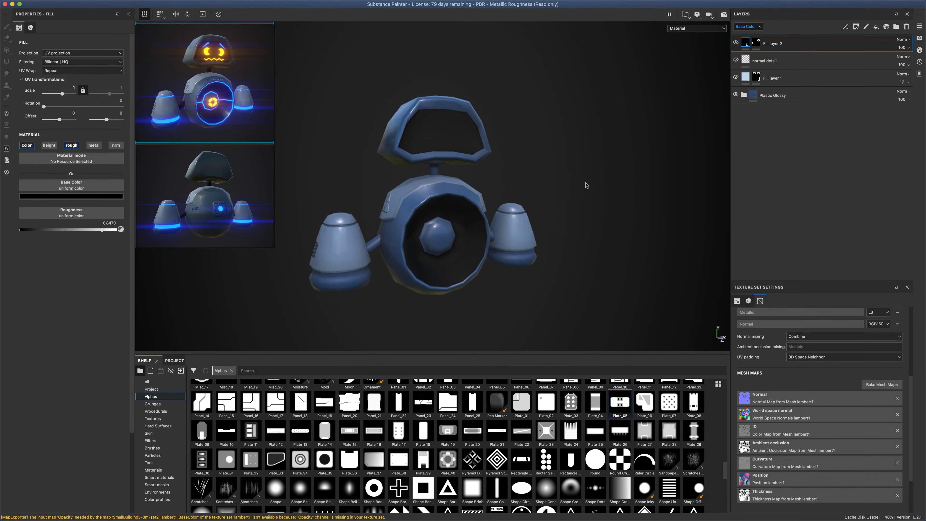
scroll(587, 186, "up", 2)
scroll(364, 157, "up", 2)
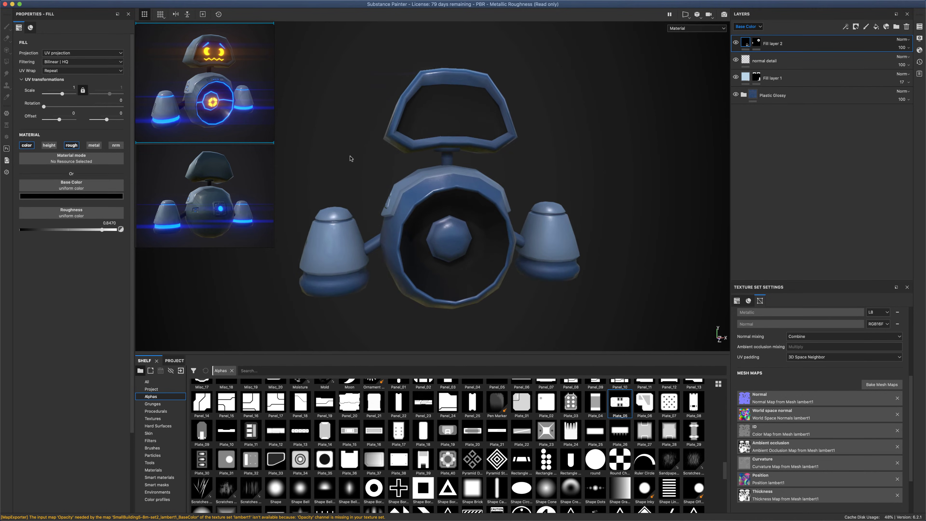
left_click(758, 43)
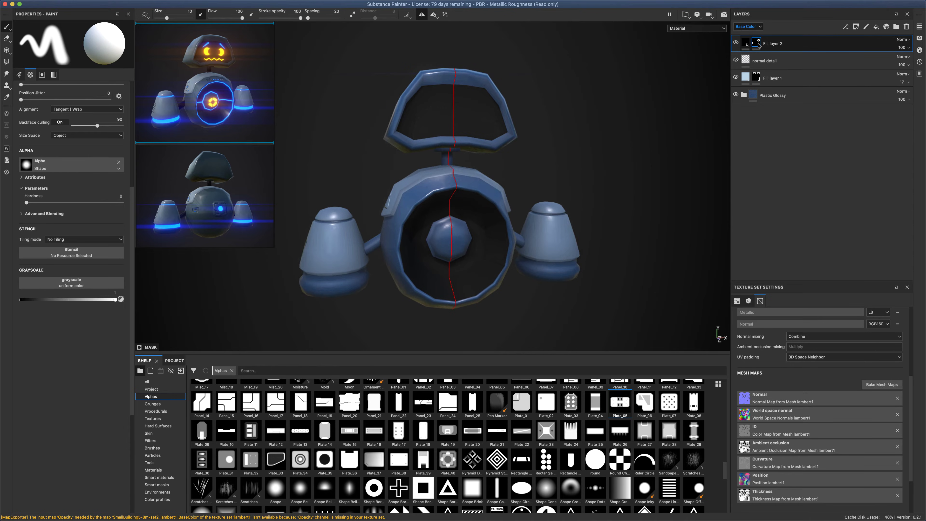
left_click(7, 61)
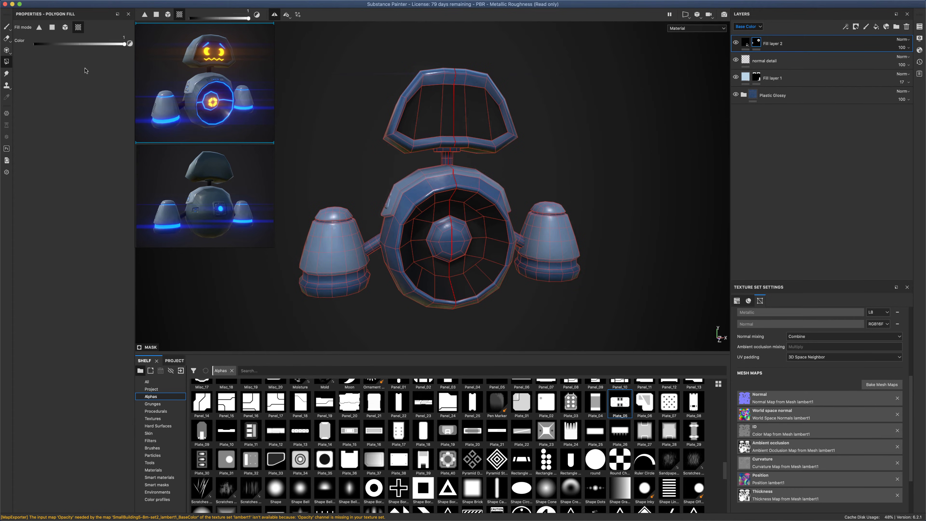
left_click(371, 246)
left_click(451, 162)
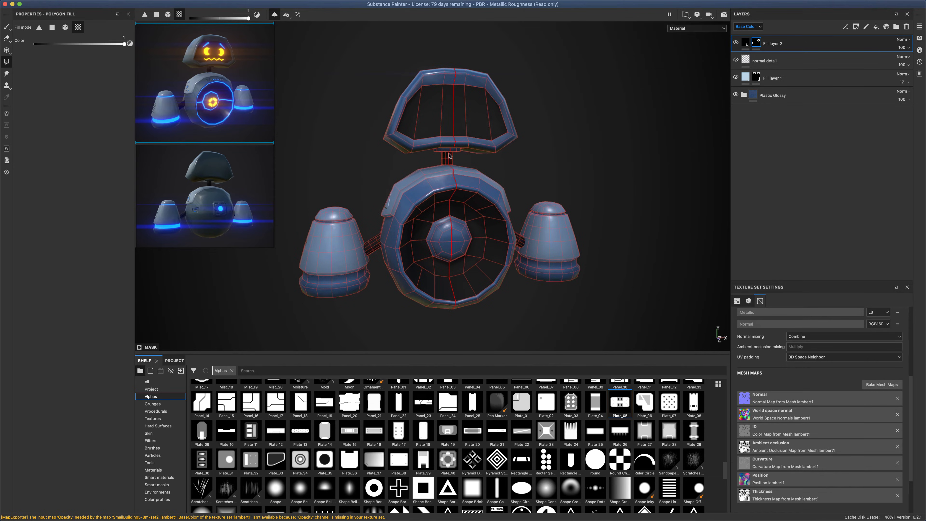
left_click(6, 27)
Add an Emissive channel to the lambert1 texture set
mouse_move(511, 147)
left_mouse_down("alt")
mouse_move(560, 124)
mouse_move(444, 152)
mouse_move(575, 170)
mouse_move(509, 176)
mouse_move(562, 175)
mouse_move(542, 175)
mouse_move(535, 159)
mouse_move(364, 178)
mouse_move(593, 182)
mouse_move(601, 174)
mouse_move(609, 182)
left_mouse_up("alt")
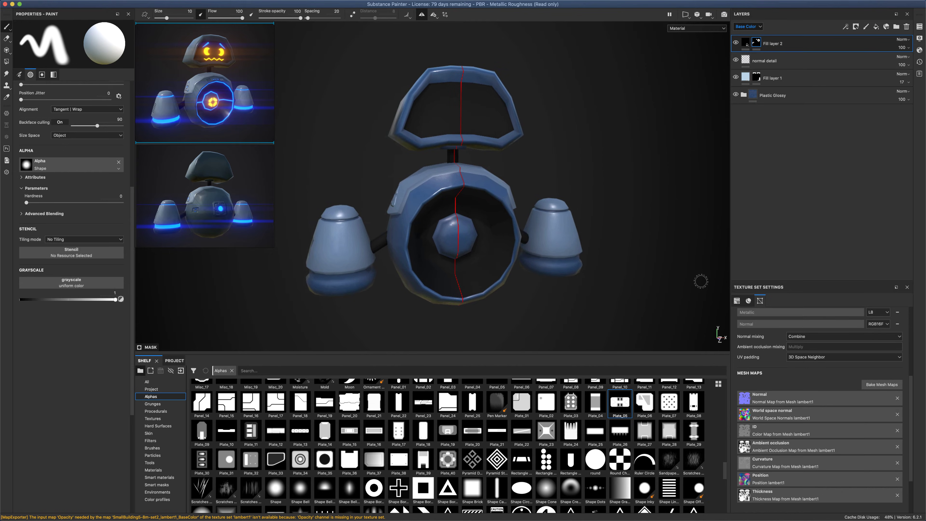
scroll(911, 362, "up", 5)
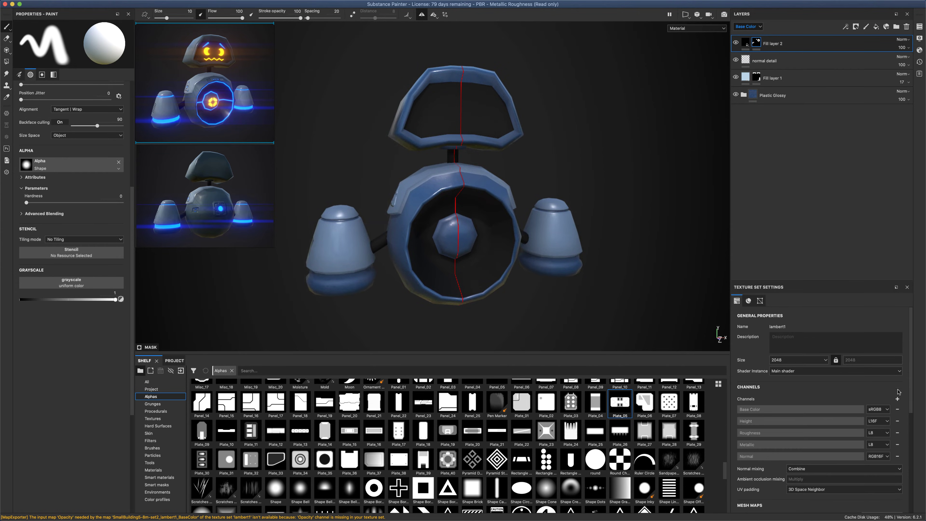
left_click(899, 399)
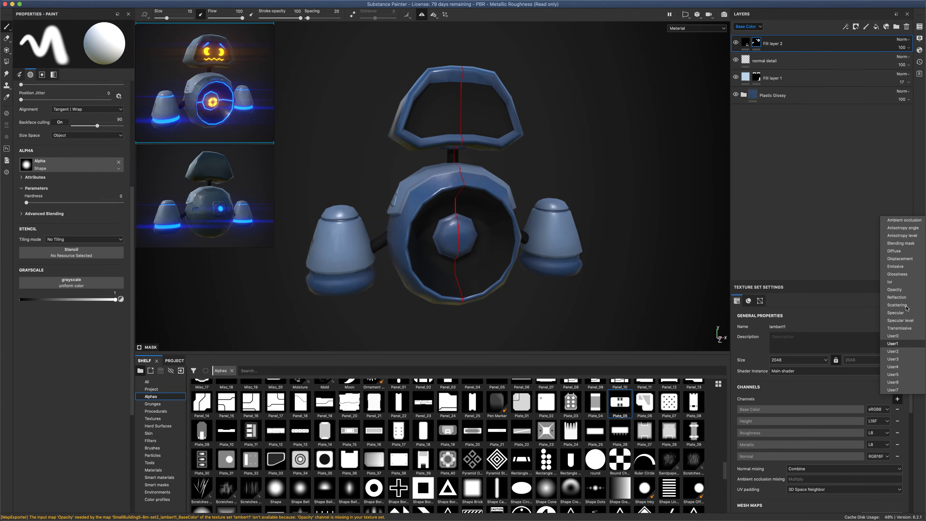
left_click(901, 266)
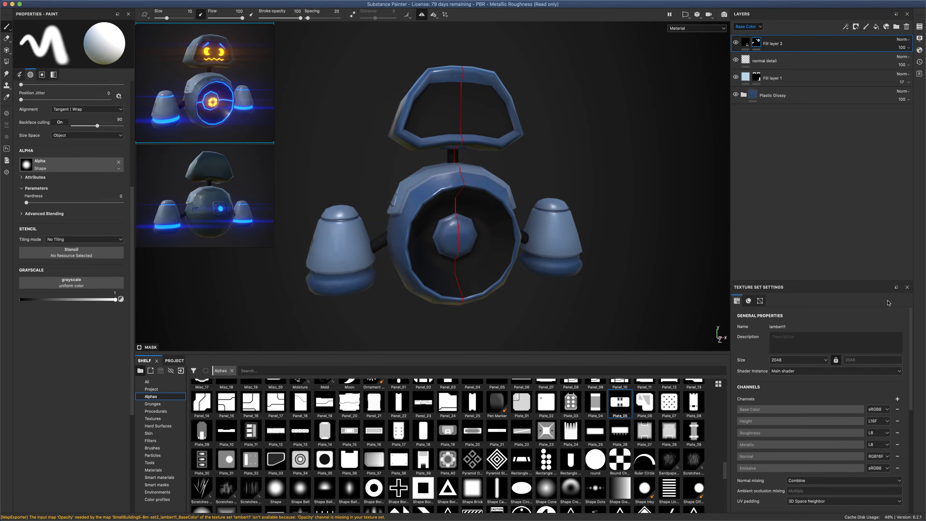
Add a new fill layer above Fill layer 2 and name it "orange glow"
left_click(875, 27)
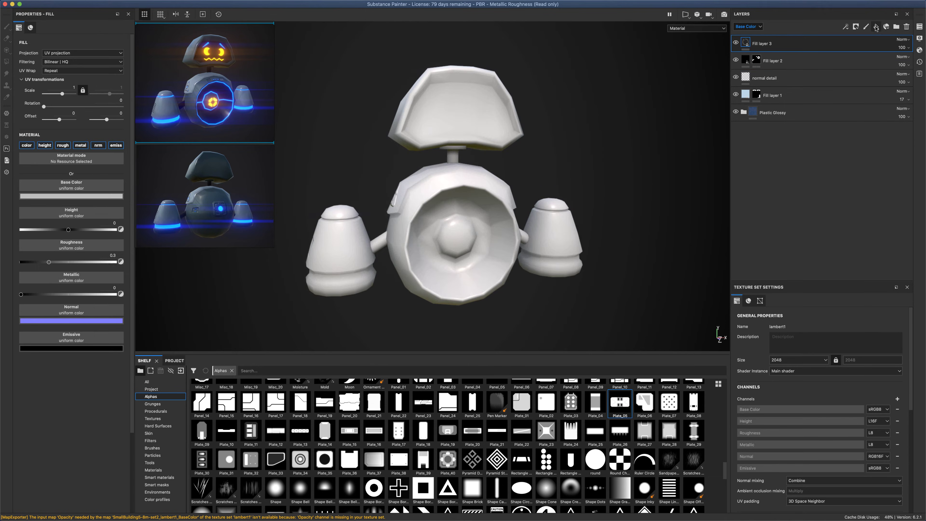
double_click(763, 44)
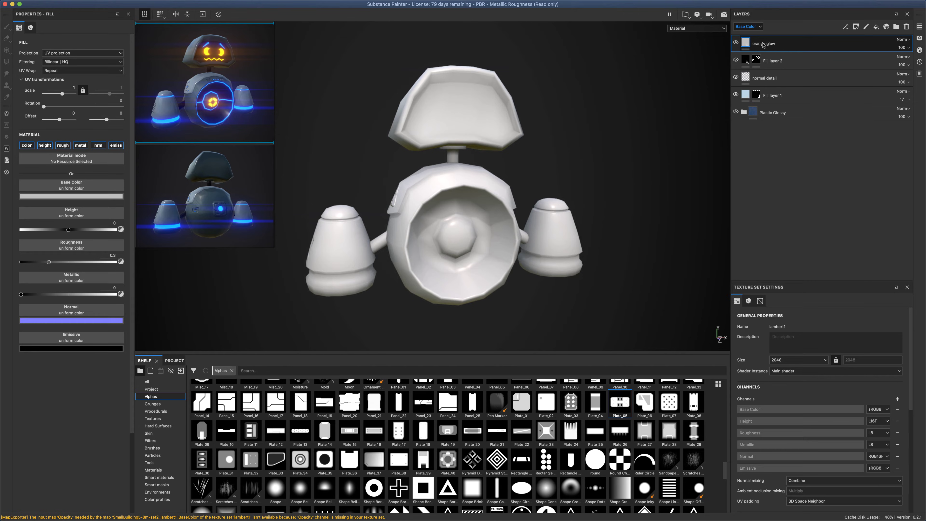
key("Return")
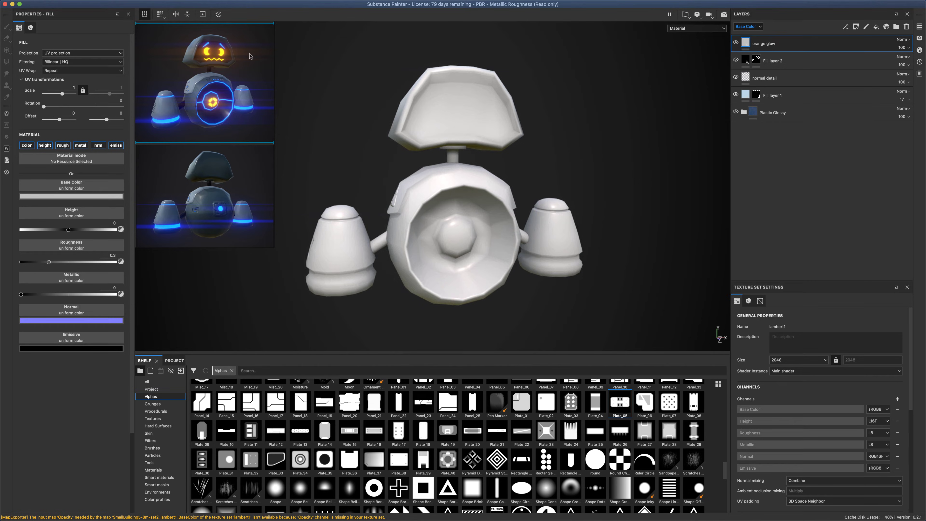
Disable the normal, metallic, roughness, height and color channels of the orange glow layer, leaving only emissive
left_click(98, 145)
left_click(81, 145)
left_click(63, 146)
left_click(43, 145)
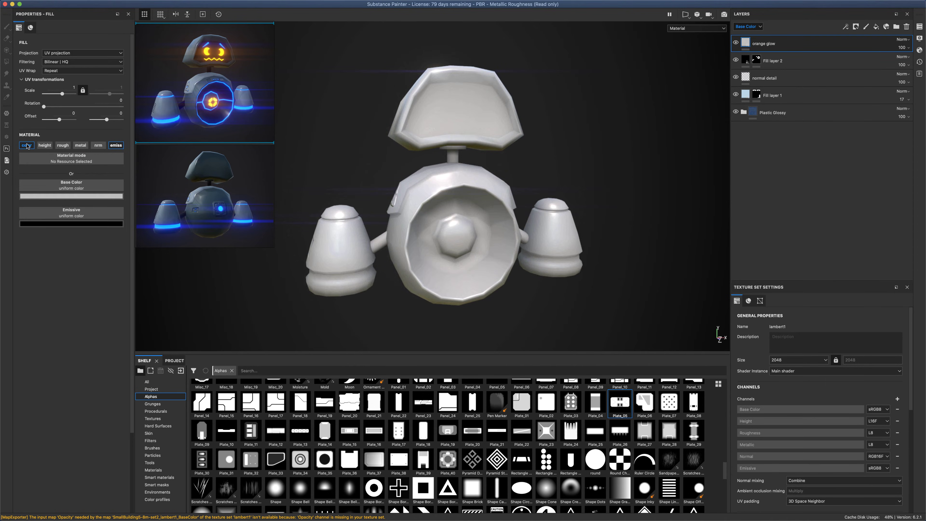
left_click(27, 145)
Set the emissive color of the orange glow layer to orange, RGB 1.000, 0.359, 0.000
left_click(90, 197)
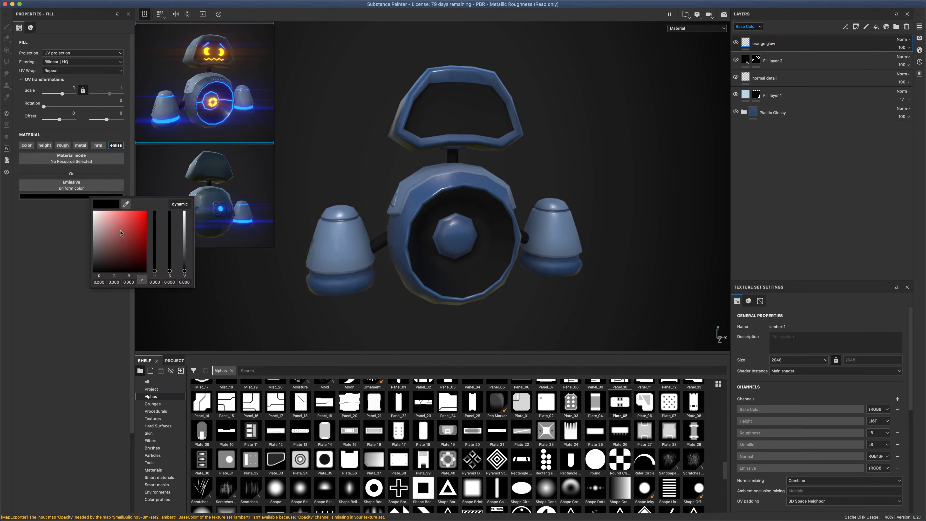
left_click_drag(139, 240, 160, 203)
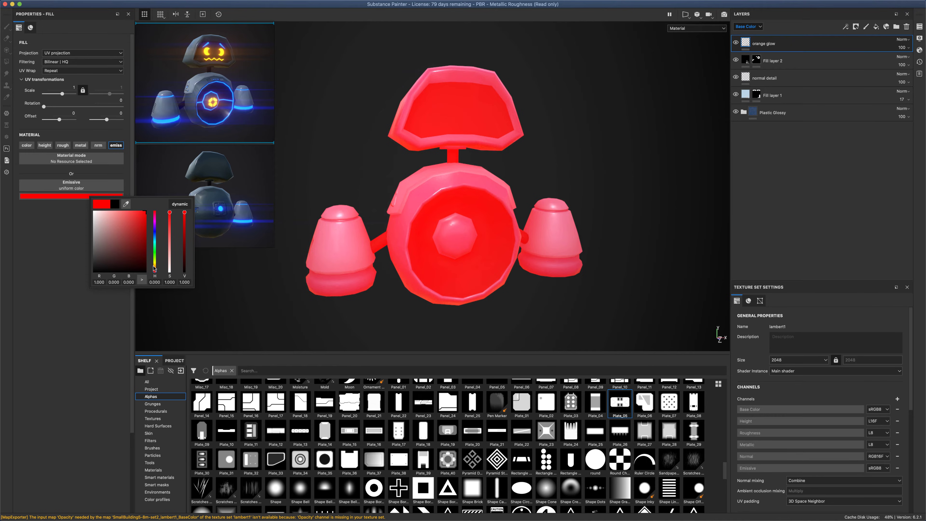
left_click_drag(154, 269, 155, 270)
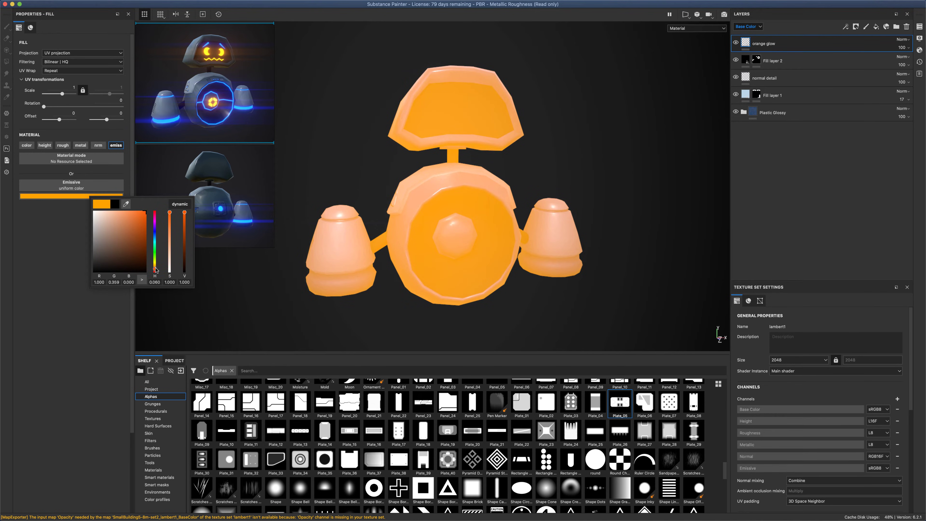
left_click(71, 240)
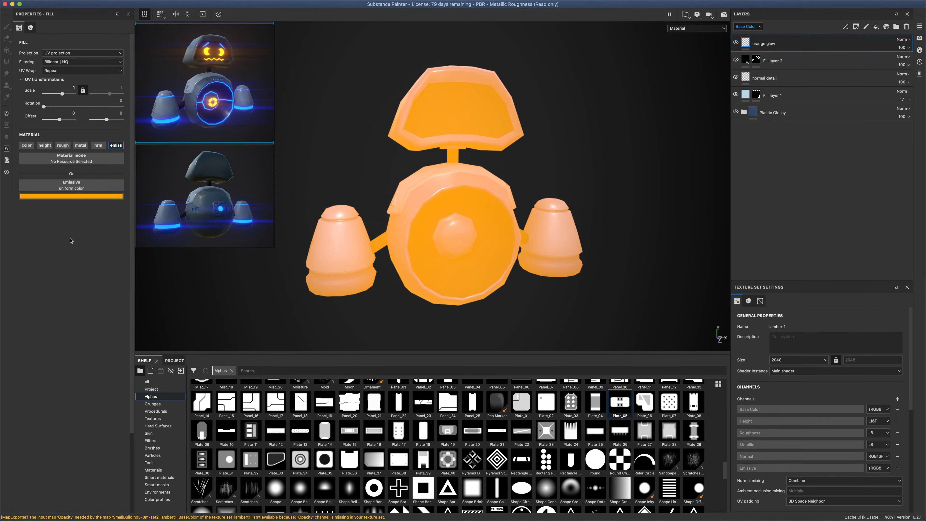
Add a black mask to the orange glow layer
left_click(748, 44)
right_click(747, 43)
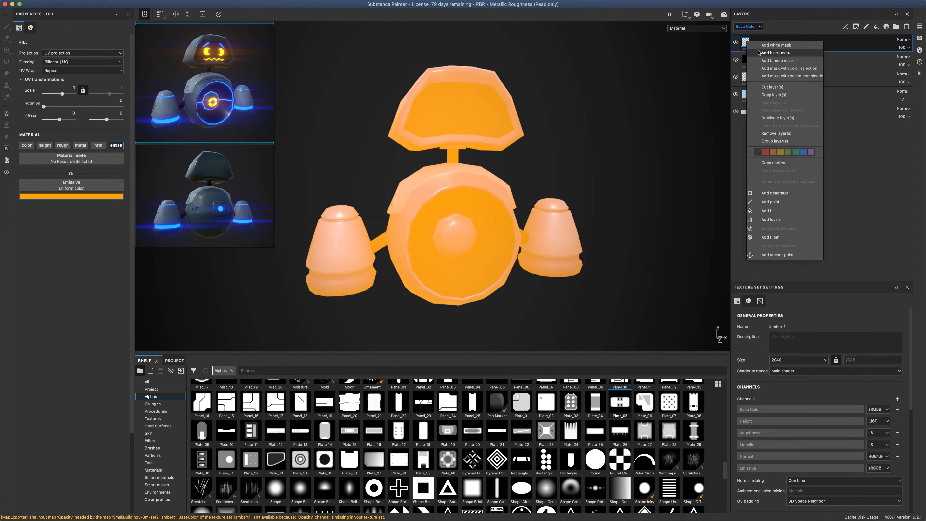
left_click(769, 48)
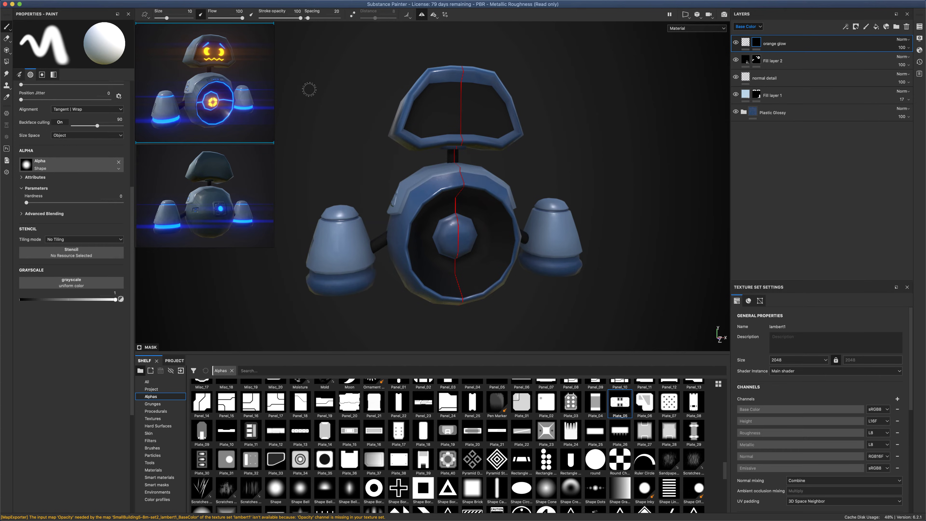
Stamp the Misc_07 alpha at brush size 18.93 onto the center of the body's round hub in the orange glow mask
mouse_move(324, 120)
left_mouse_down("alt")
mouse_move(385, 136)
mouse_move(352, 145)
mouse_move(362, 143)
mouse_move(341, 136)
left_mouse_up("alt")
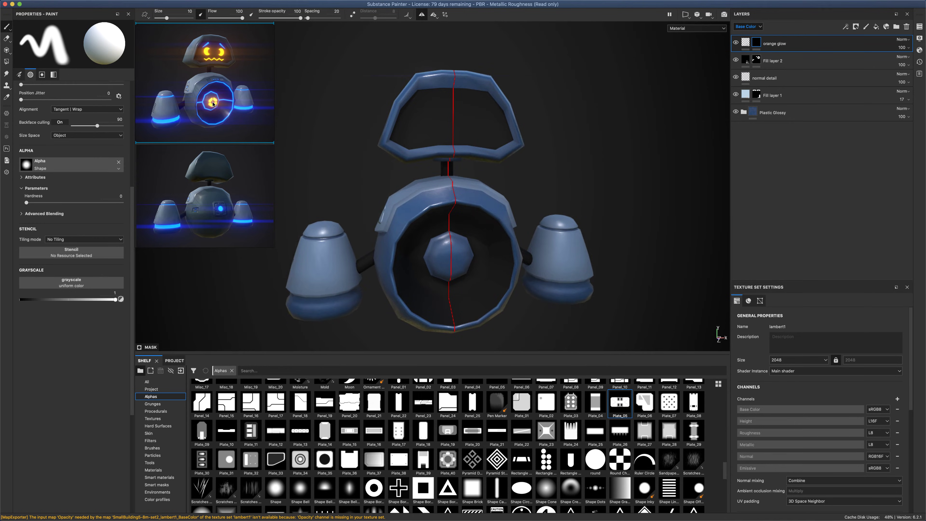
left_click_drag(610, 242, 622, 226, "alt")
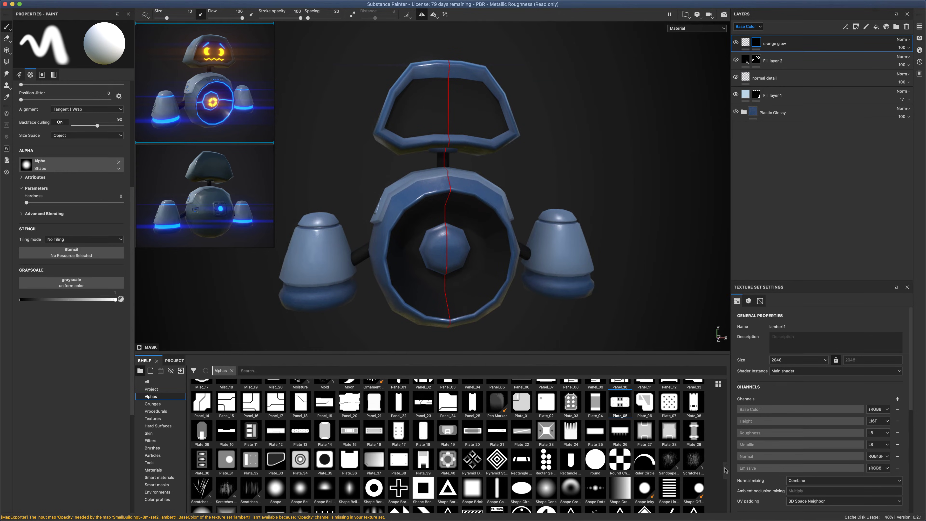
mouse_move(725, 471)
left_mouse_down()
mouse_move(727, 491)
mouse_move(725, 461)
left_mouse_up()
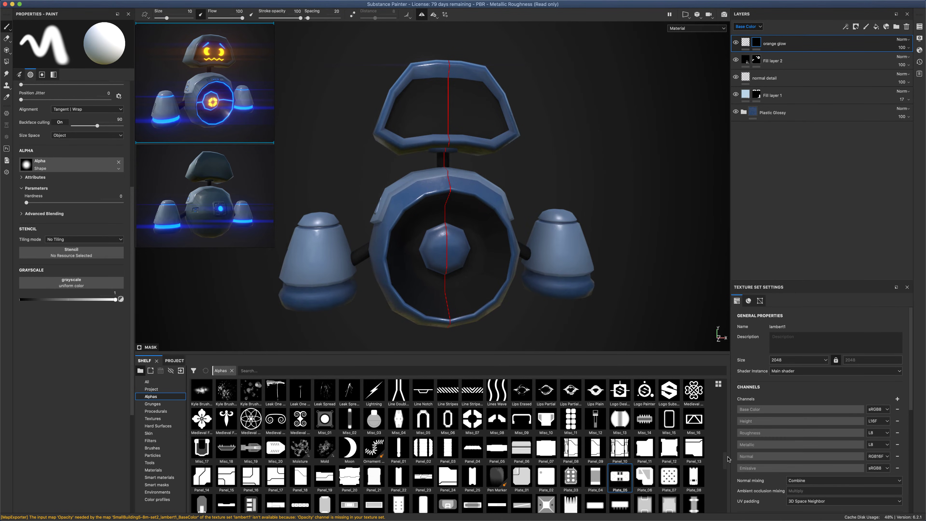
left_click(478, 425)
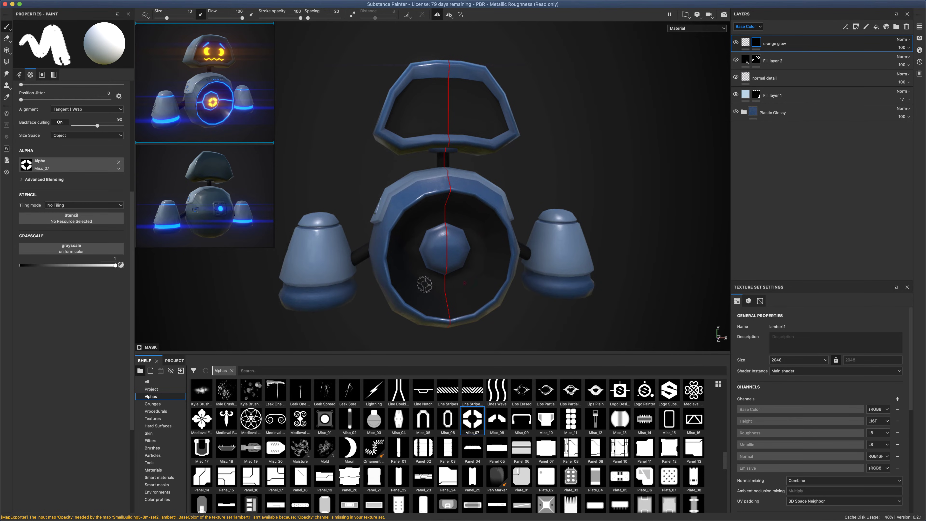
left_click_drag(166, 18, 171, 18)
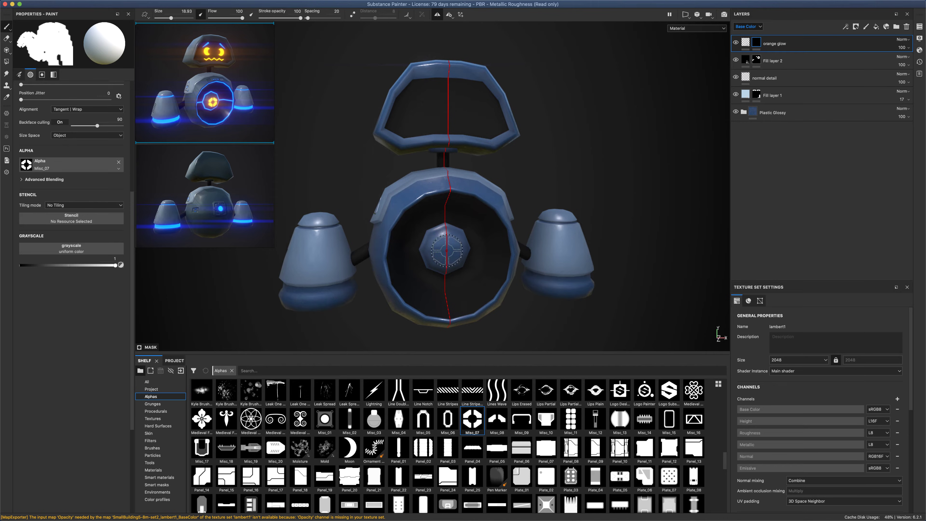
scroll(440, 246, "up", 3)
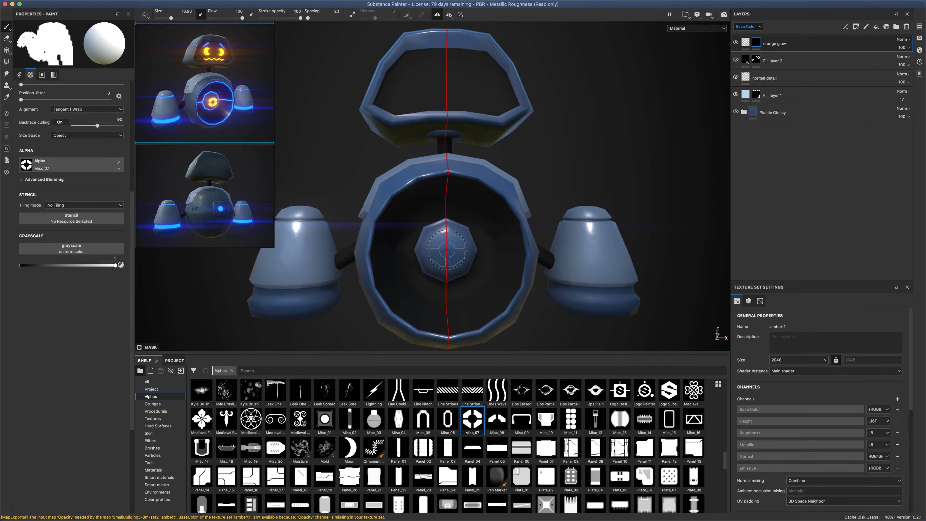
left_click(447, 250)
scroll(446, 248, "up", 3)
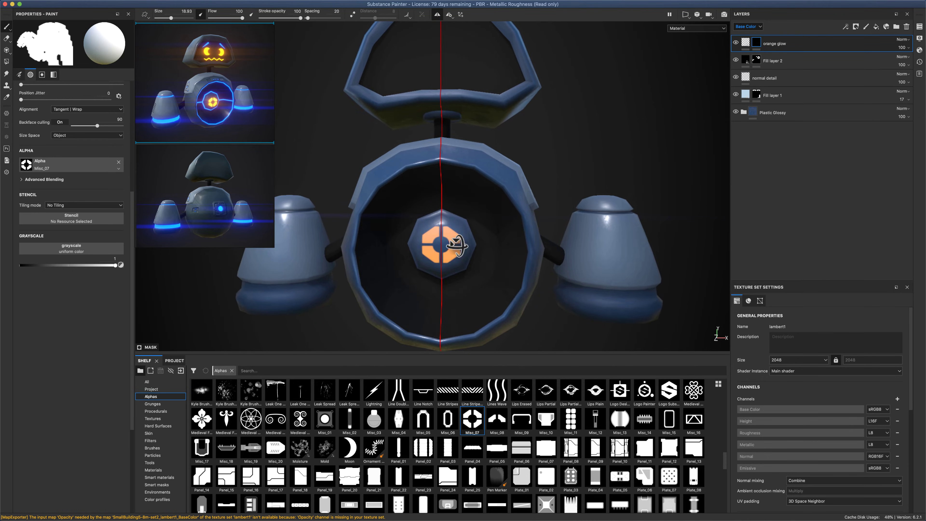
Raise the main shader's emissive intensity to about 5.33 so the orange core emblem glows
mouse_move(456, 245)
left_mouse_down("alt")
mouse_move(507, 244)
mouse_move(495, 250)
left_mouse_up("alt")
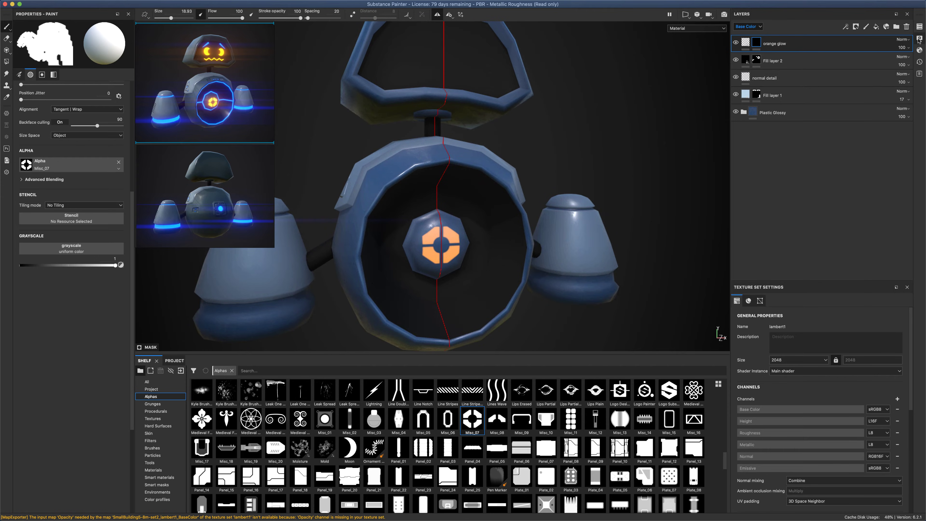
left_click(920, 51)
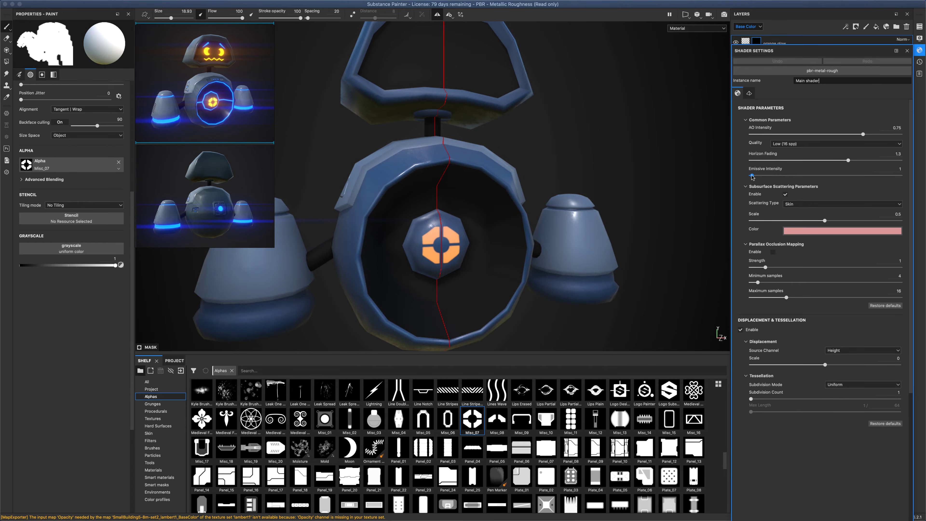
left_click_drag(753, 177, 759, 177)
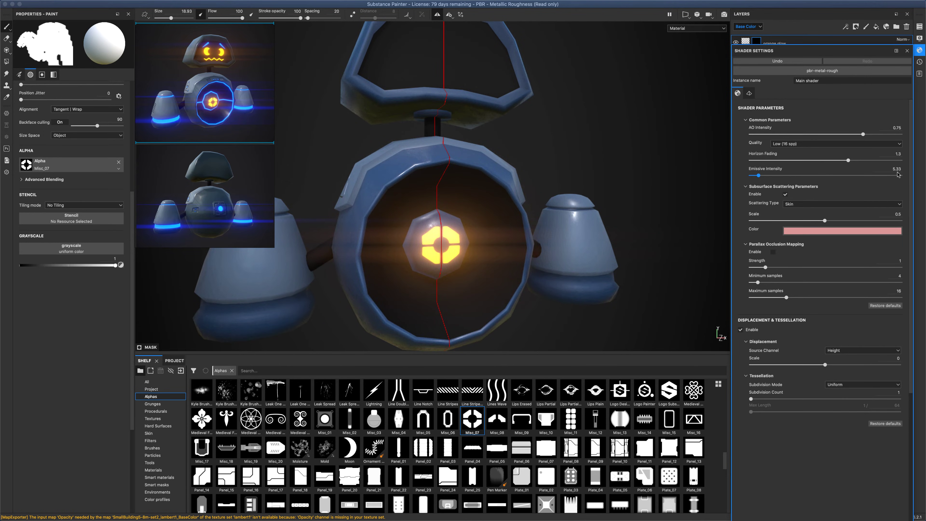
left_click_drag(569, 190, 547, 177, "alt")
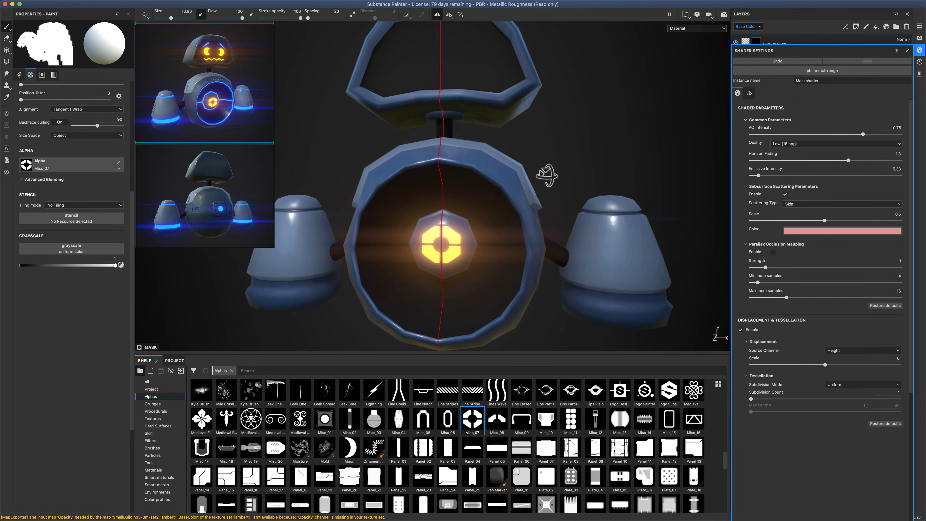
Set the glare post effect to luminance 1.47, threshold 1.48 and remap factor 4.85
left_click(919, 40)
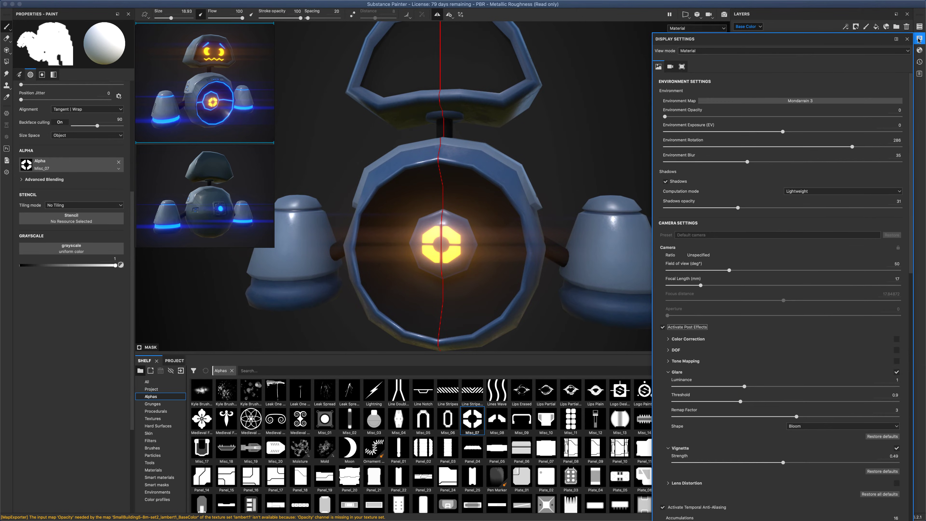
scroll(770, 311, "down", 2)
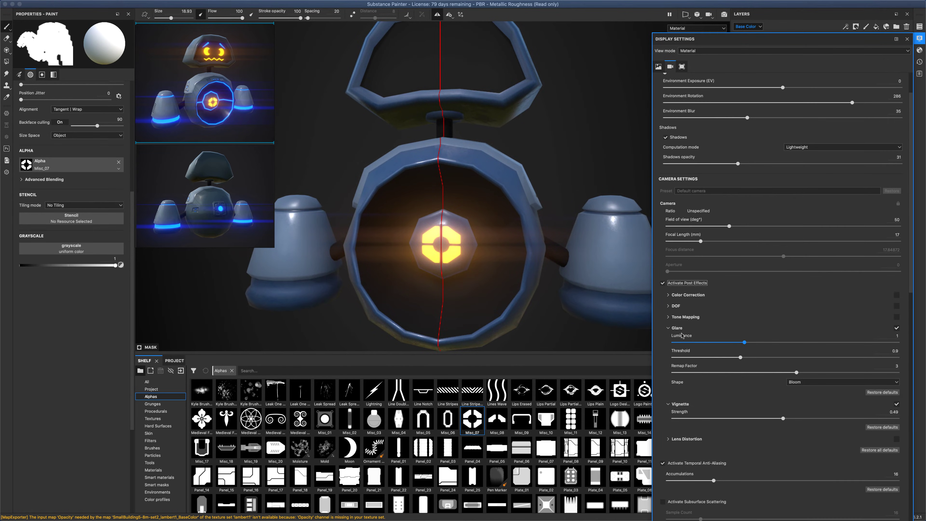
left_click_drag(745, 343, 760, 360)
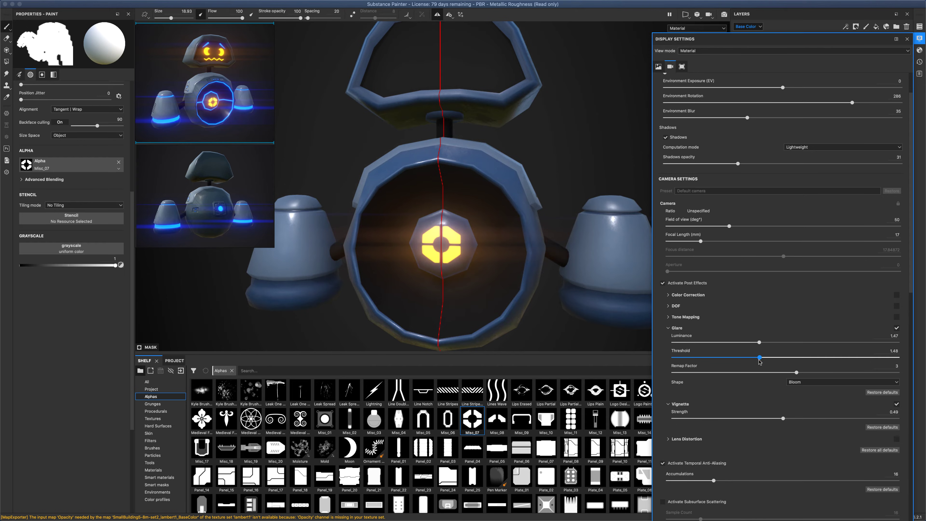
left_click(796, 372)
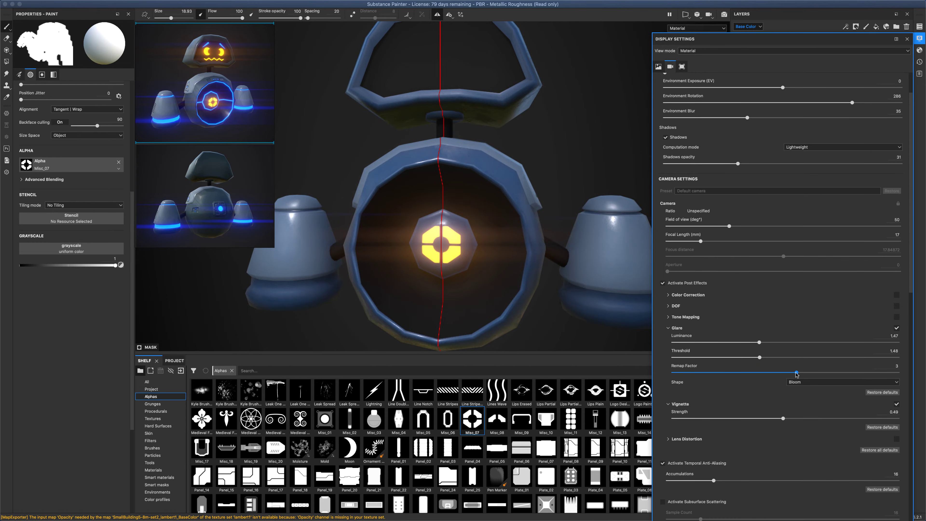
left_click_drag(797, 373, 844, 374)
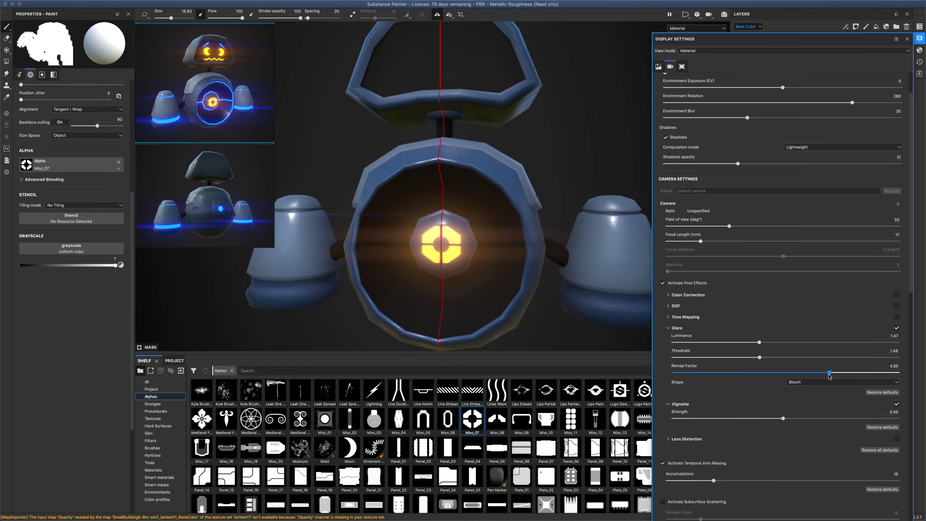
mouse_move(587, 122)
left_mouse_down("alt")
mouse_move(701, 124)
mouse_move(570, 123)
mouse_move(583, 122)
left_mouse_up("alt")
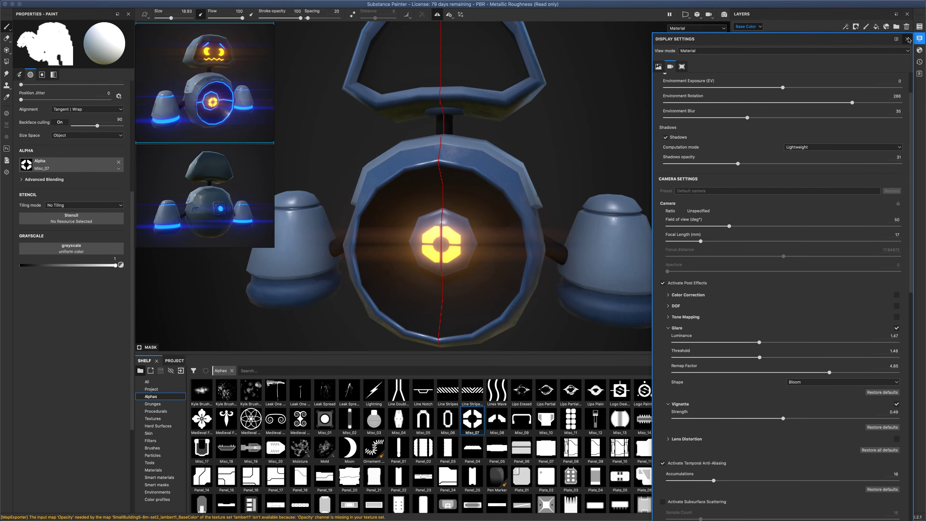
left_click(908, 39)
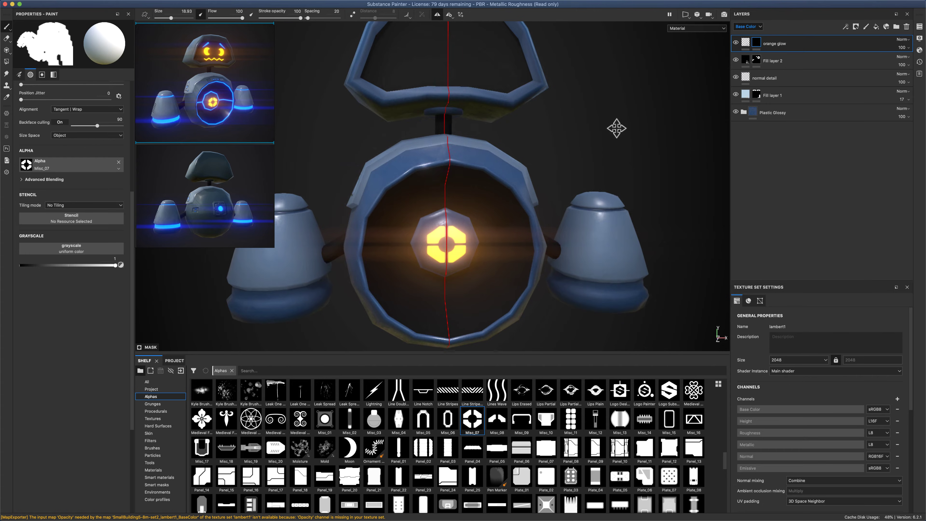
Stamp a pair of mirrored glowing eyes on the robot's face in the orange glow mask using the round alpha
mouse_move(616, 128)
left_mouse_down("alt")
mouse_move(606, 196)
mouse_move(622, 199)
left_mouse_up("alt")
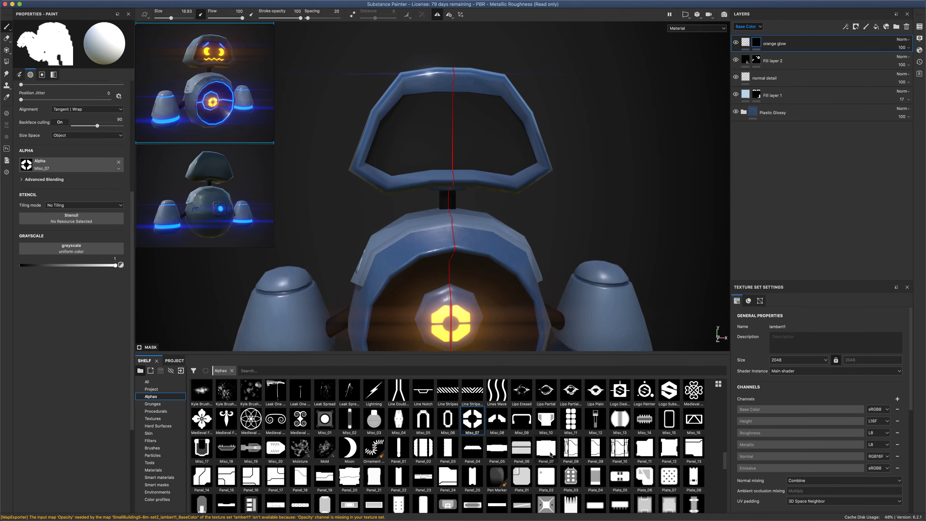
mouse_move(725, 458)
left_mouse_down()
mouse_move(726, 436)
mouse_move(728, 469)
left_mouse_up()
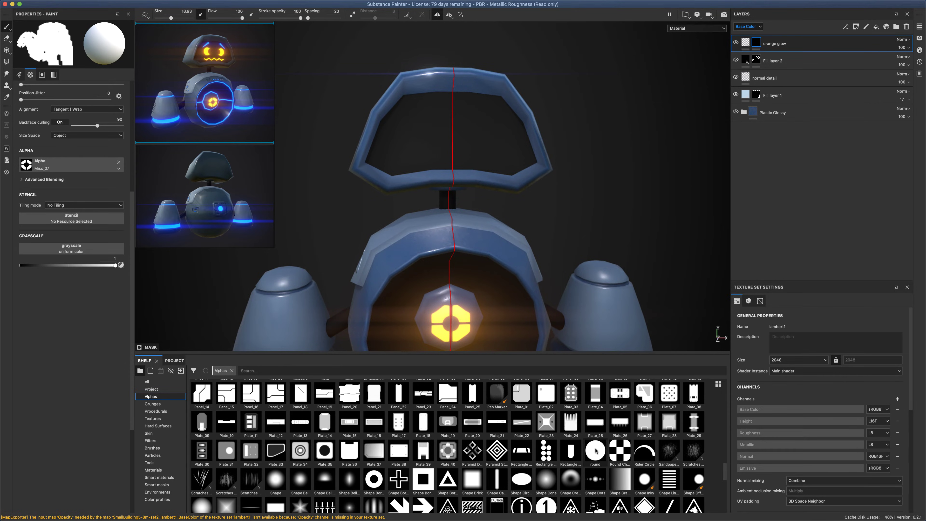
mouse_move(595, 451)
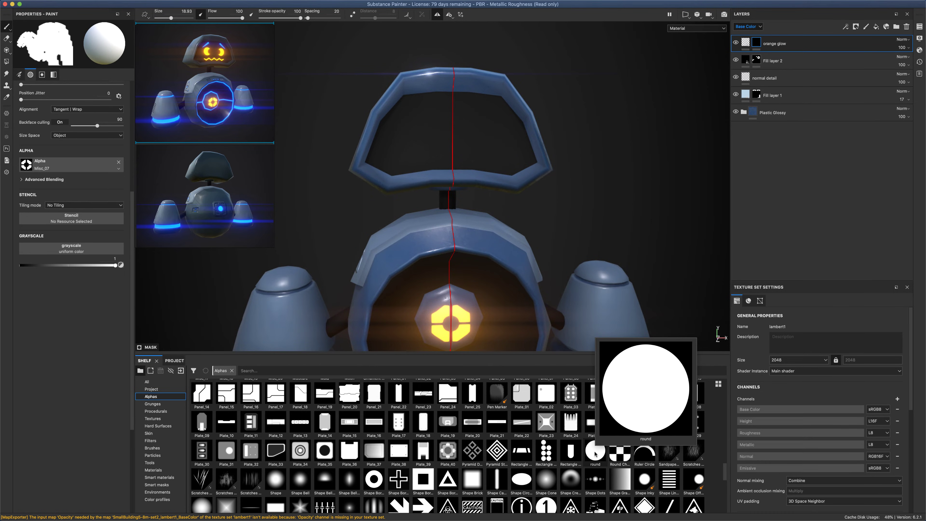
left_click(595, 452)
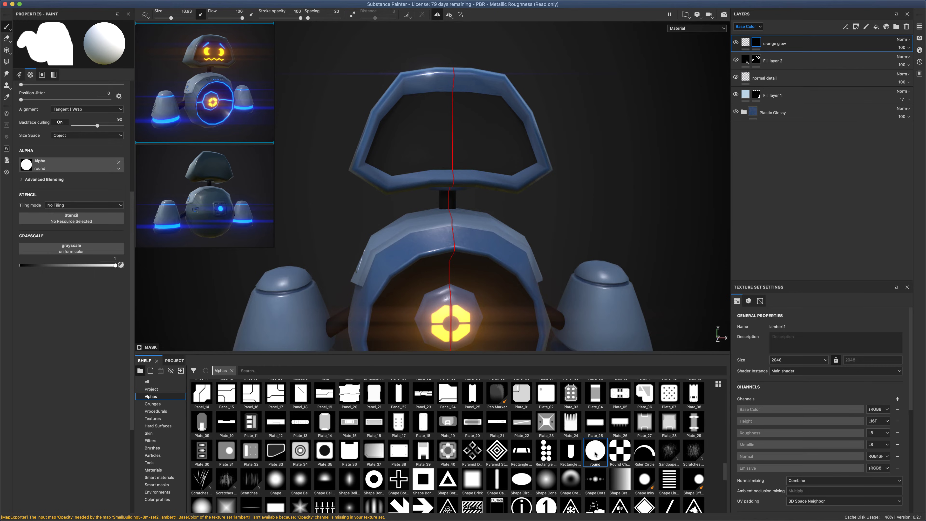
left_click(424, 125)
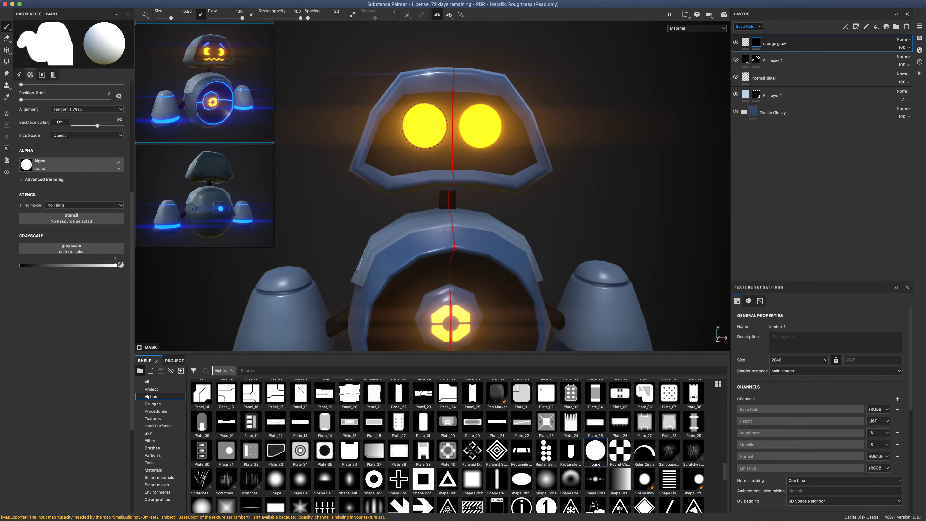
Cut a round notch from the inner side of both eyes with grayscale 0 and brush size 11.17
mouse_move(616, 138)
left_mouse_down("alt")
mouse_move(696, 149)
mouse_move(630, 156)
mouse_move(568, 145)
mouse_move(637, 149)
left_mouse_up("alt")
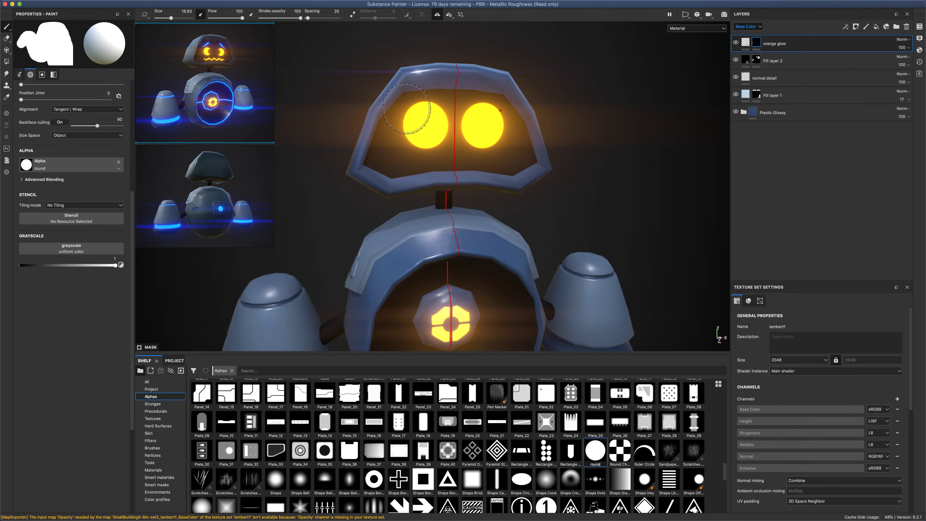
left_click(121, 265)
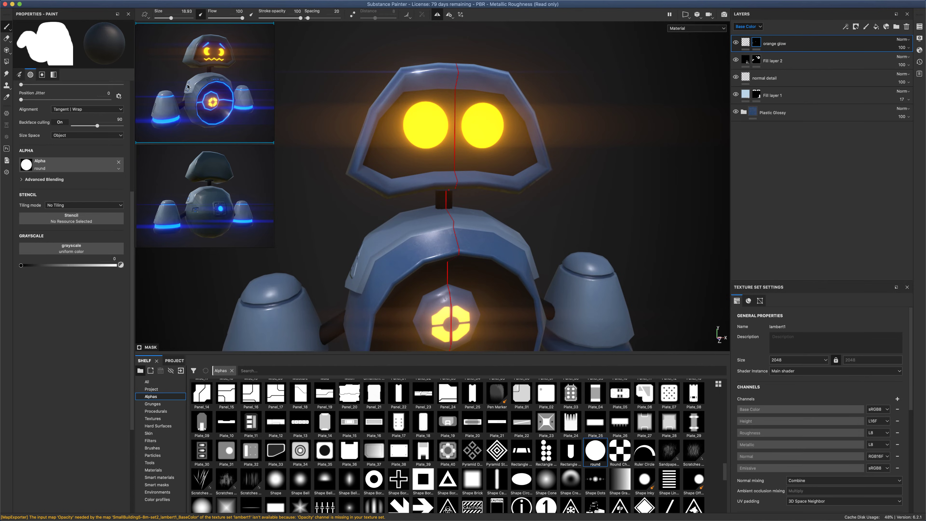
left_click_drag(171, 19, 167, 18)
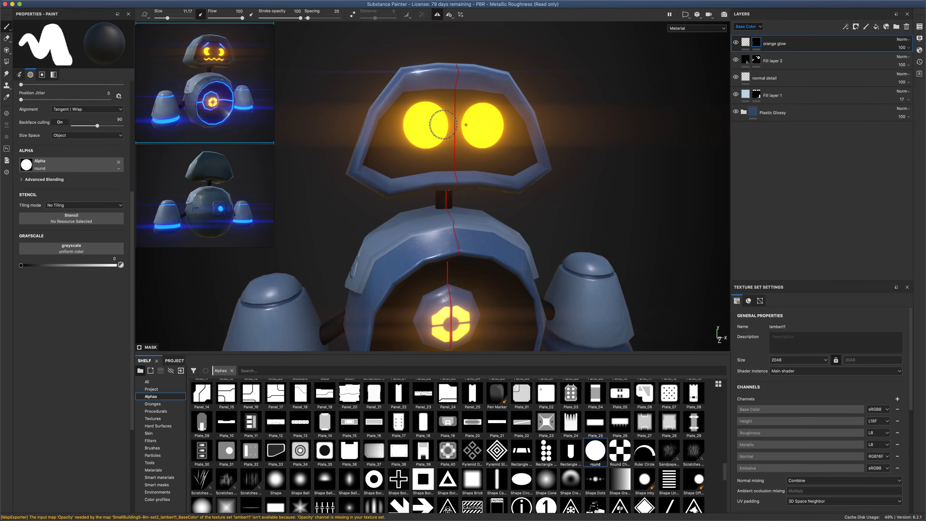
mouse_move(616, 126)
left_mouse_down("alt")
mouse_move(681, 130)
mouse_move(517, 130)
mouse_move(623, 132)
left_mouse_up("alt")
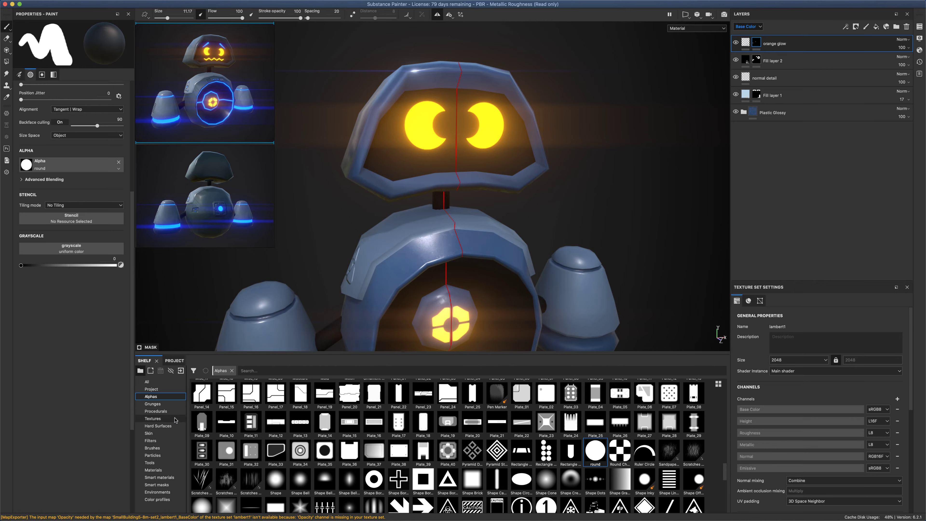
Set up the Basic Soft brush at size 1.7 with grayscale 1 for painting on the face
left_click(163, 449)
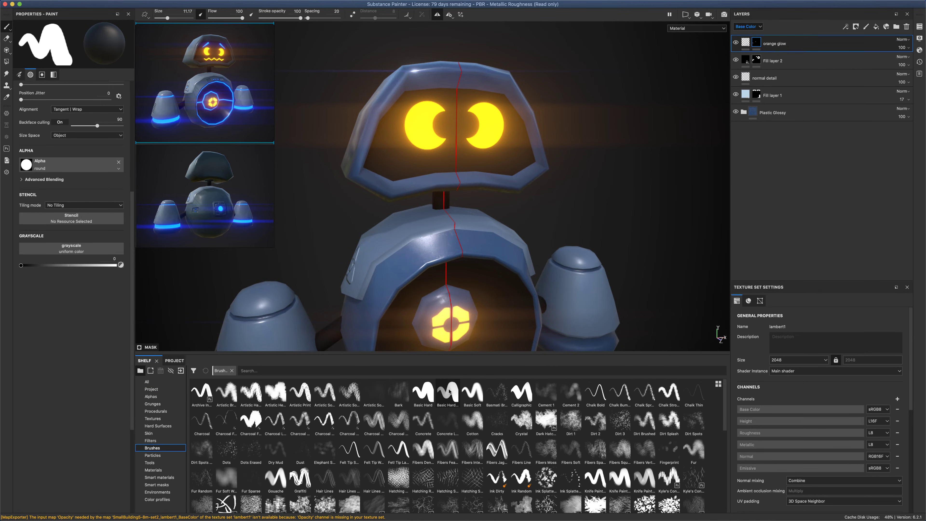
left_click(470, 391)
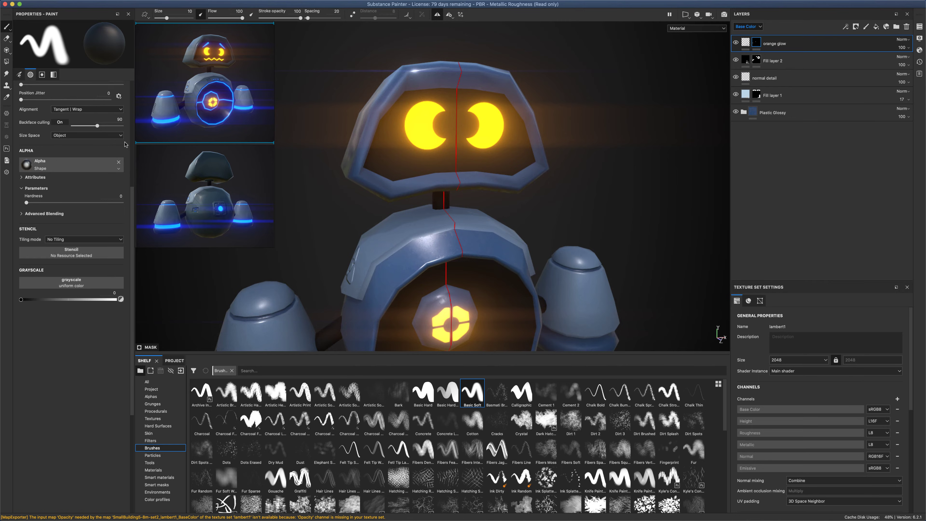
left_click_drag(165, 19, 163, 18)
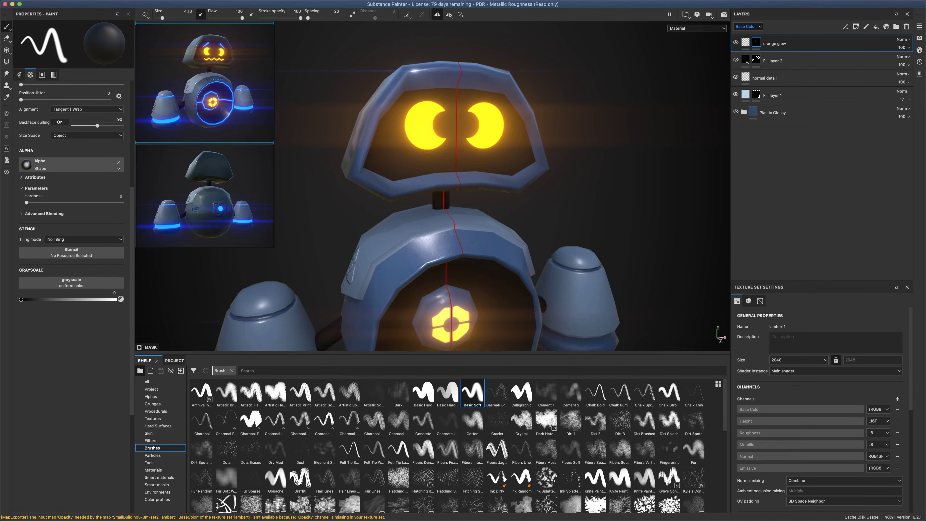
middle_click_drag(626, 212, 623, 245, "alt")
scroll(623, 245, "up", 2)
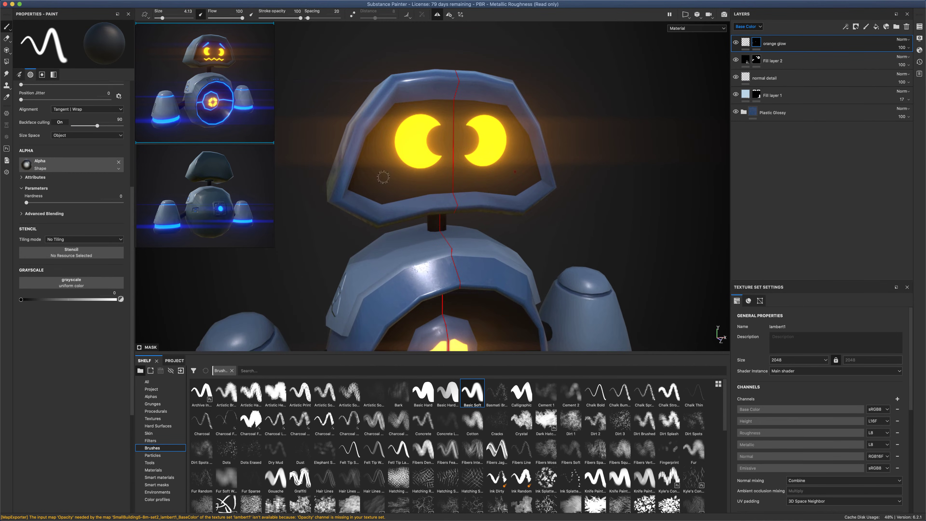
right_click_drag(452, 180, 437, 185, "ctrl")
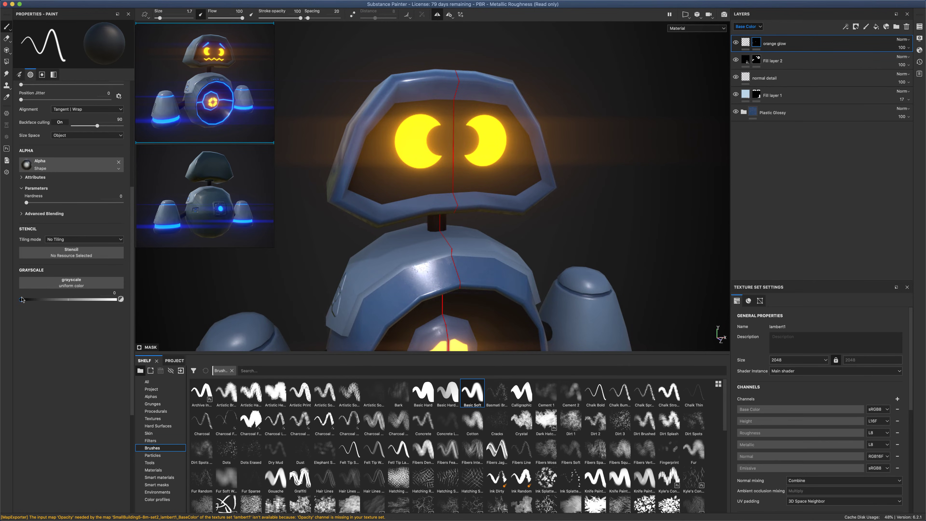
left_click(121, 300)
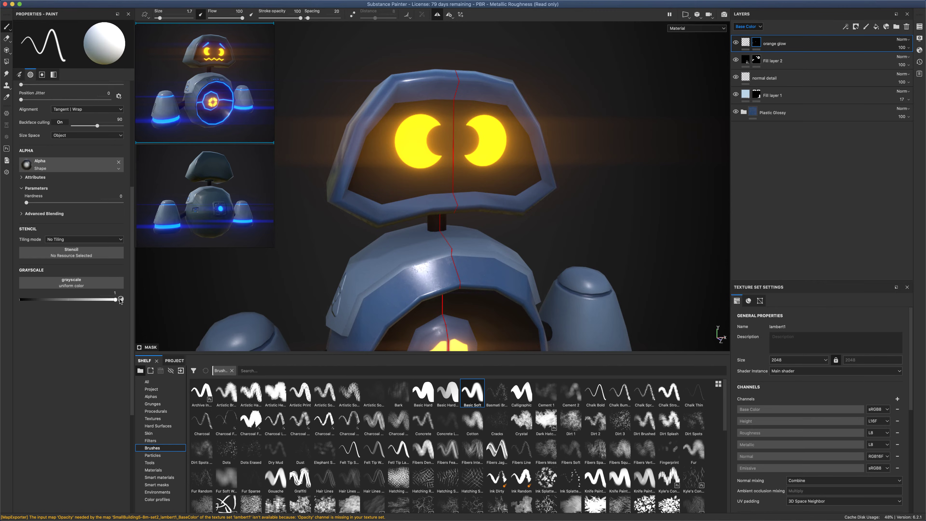
Paint a mirrored zigzag mouth below the eyes using connected straight brush segments instead of a freehand wavy stroke
left_click_drag(384, 178, 452, 179)
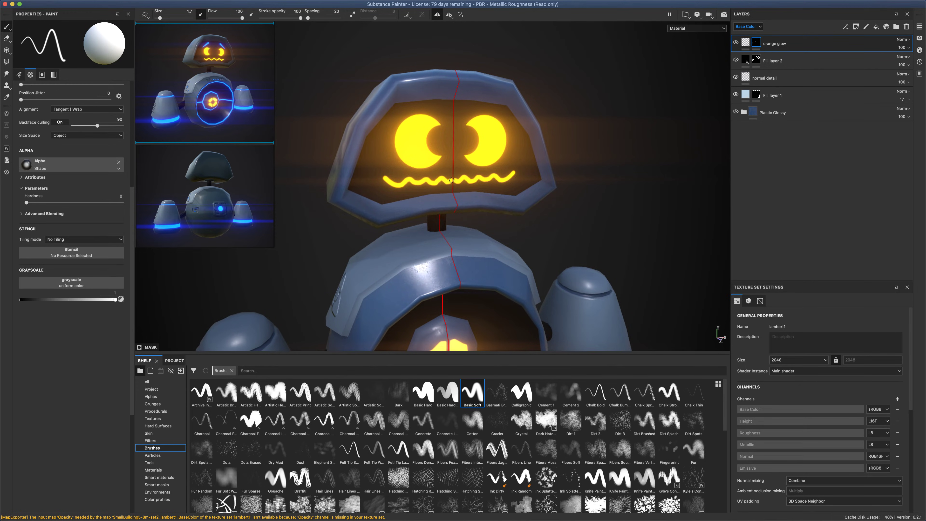
key("super+z")
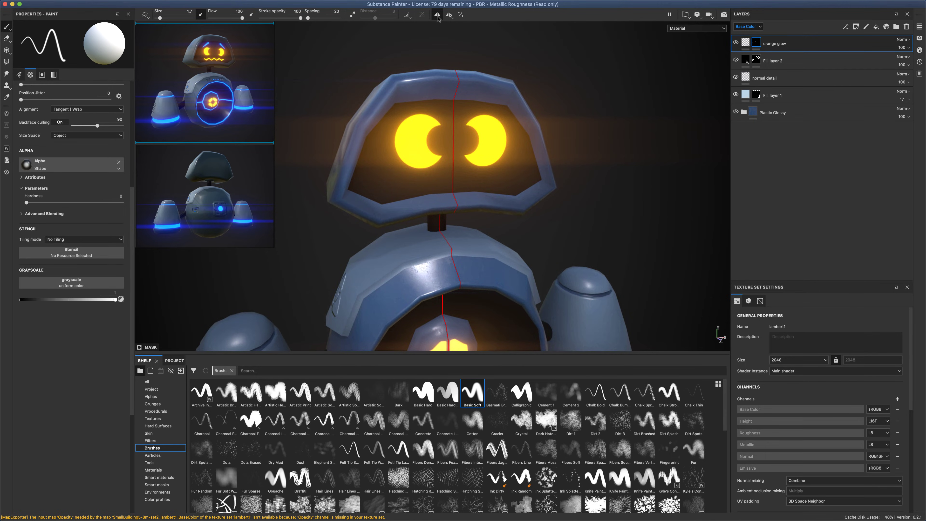
left_click(385, 181)
left_click(403, 188, "shift")
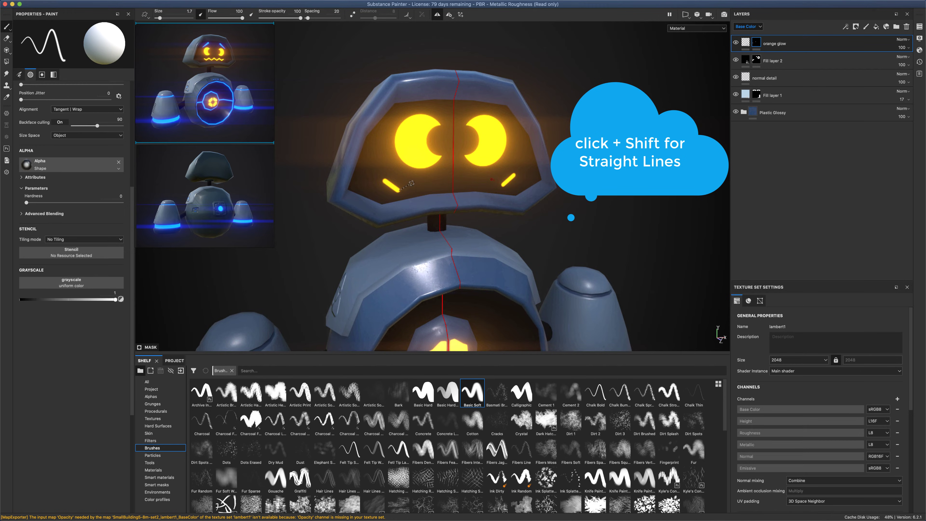
left_click(413, 182, "shift")
left_click(423, 189, "shift")
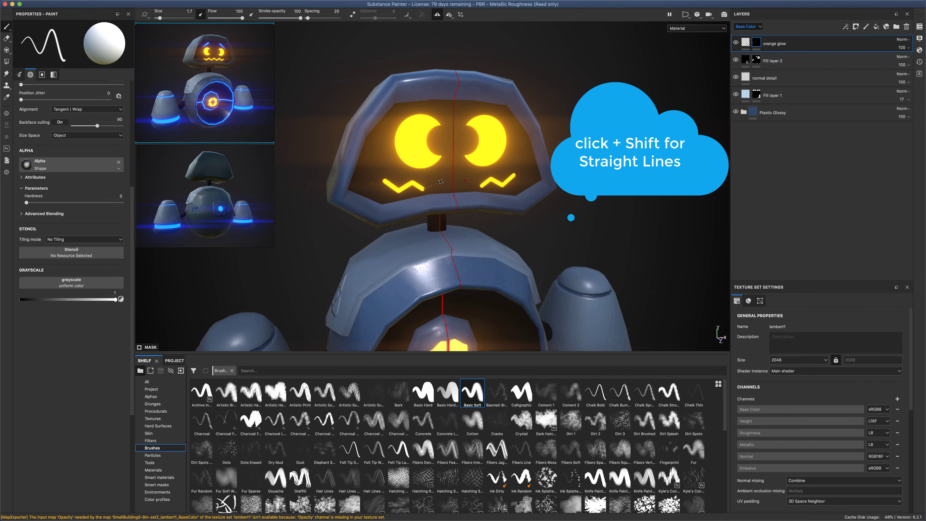
left_click(441, 180, "shift")
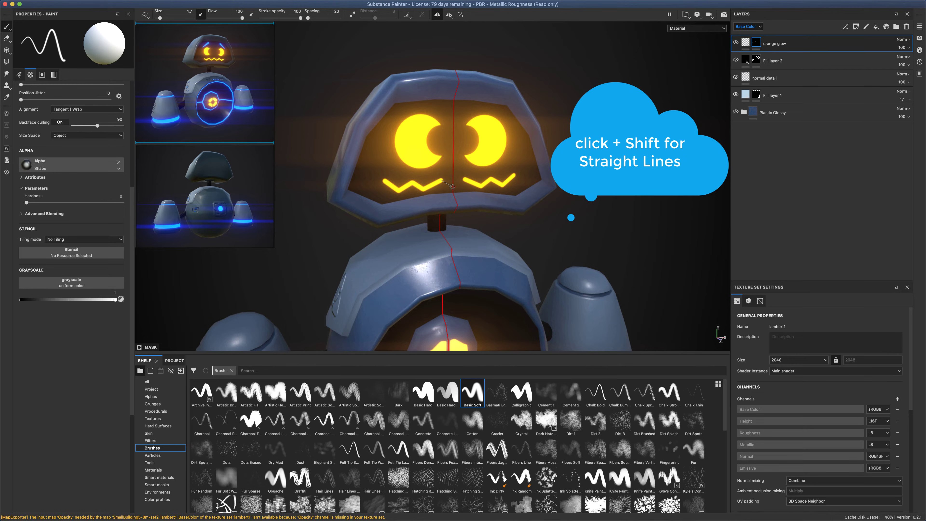
left_click(453, 187, "shift")
Thicken the zigzag mouth by painting a second run of straight segments just below the first, ending at the centre line
left_click_drag(395, 190, 356, 186, "alt")
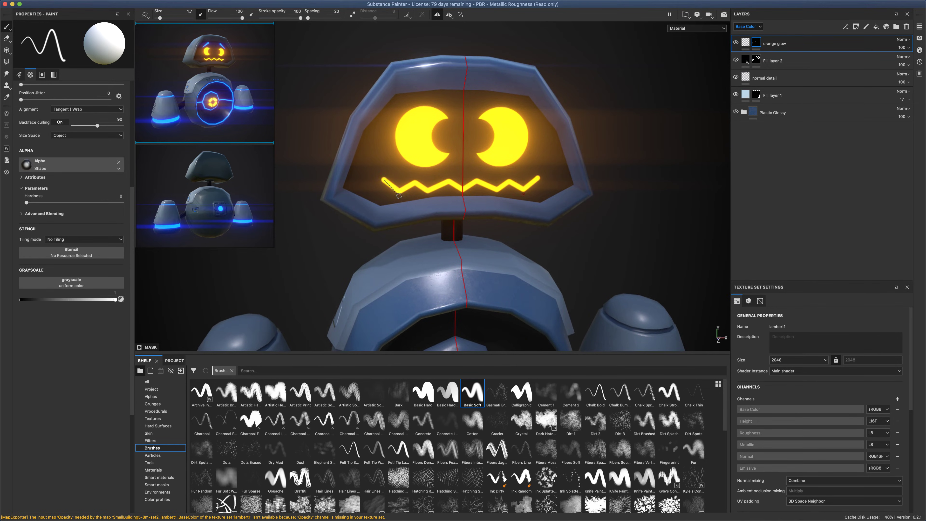
left_click(400, 195, "shift")
left_click(415, 184, "shift")
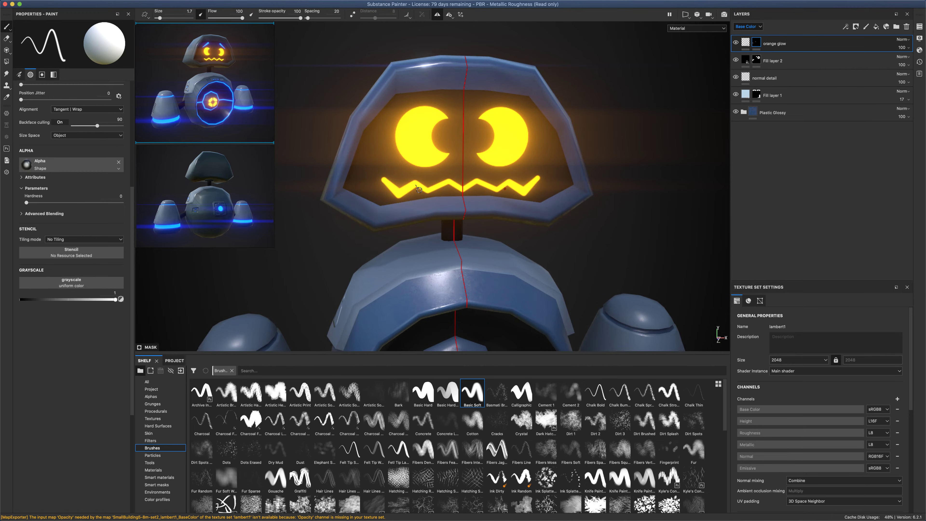
left_click(428, 193, "shift")
left_click(450, 185, "shift")
left_click(462, 191, "shift")
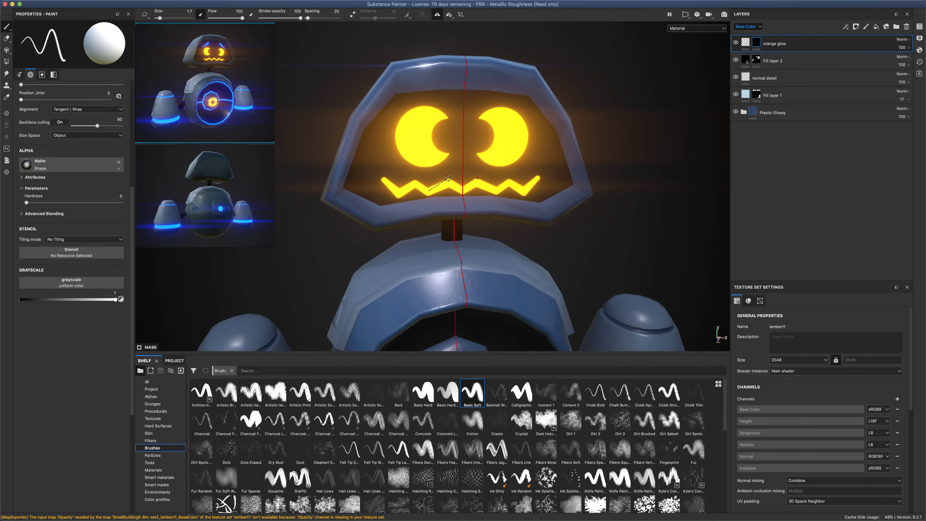
key("super+z")
left_click(463, 191, "shift")
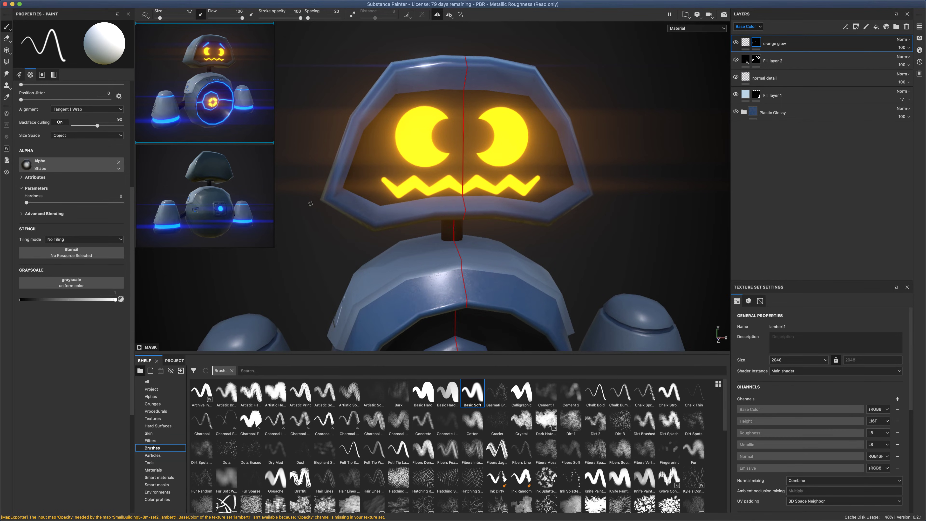
Trim and sharpen the outer ends of the zigzag mouth with the Eraser at size 1.97
left_click_drag(311, 204, 355, 193, "alt")
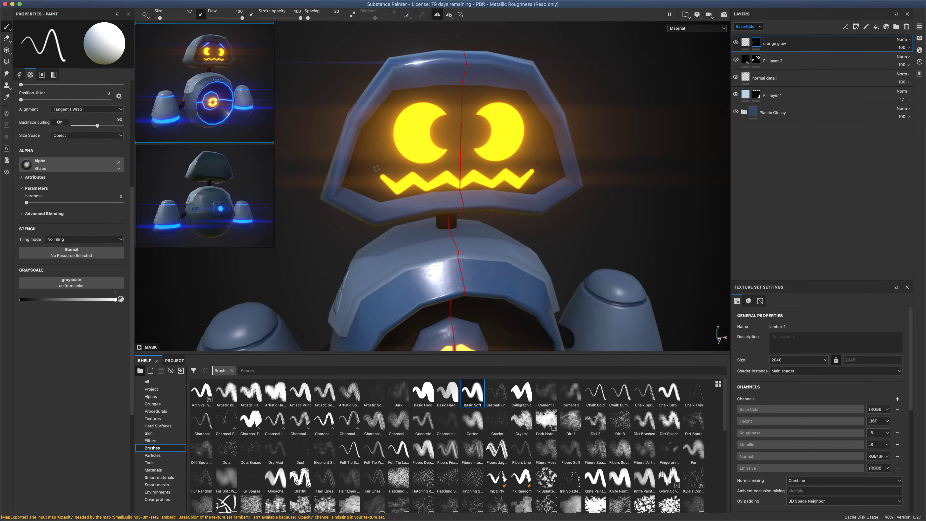
left_click_drag(376, 168, 354, 182, "alt")
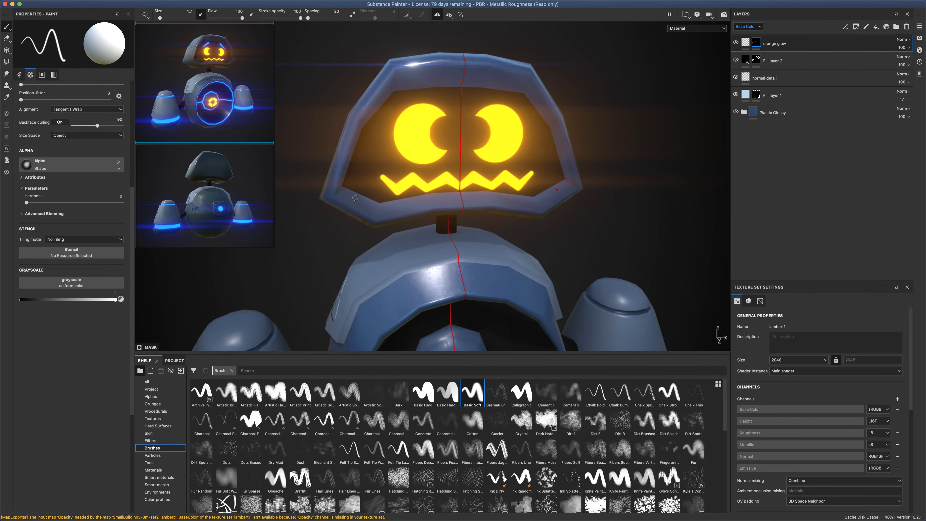
left_click(7, 38)
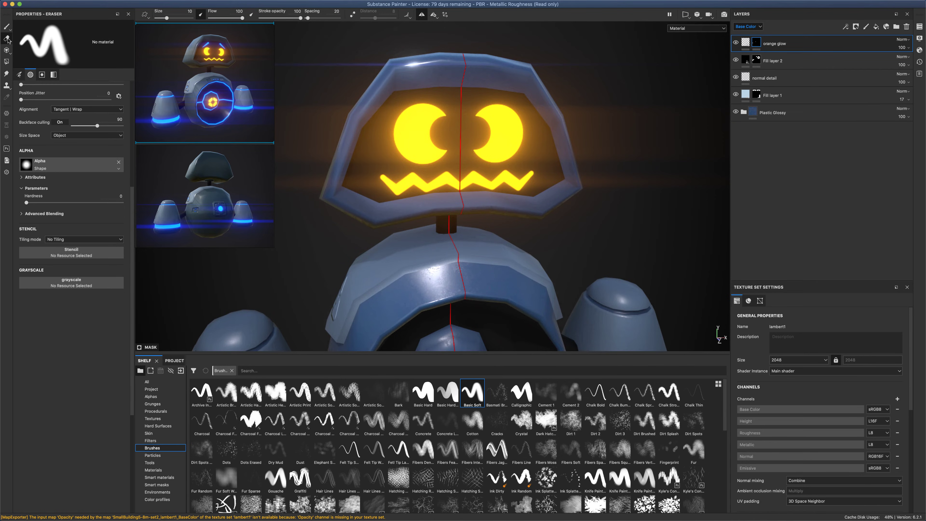
left_click_drag(167, 18, 161, 19)
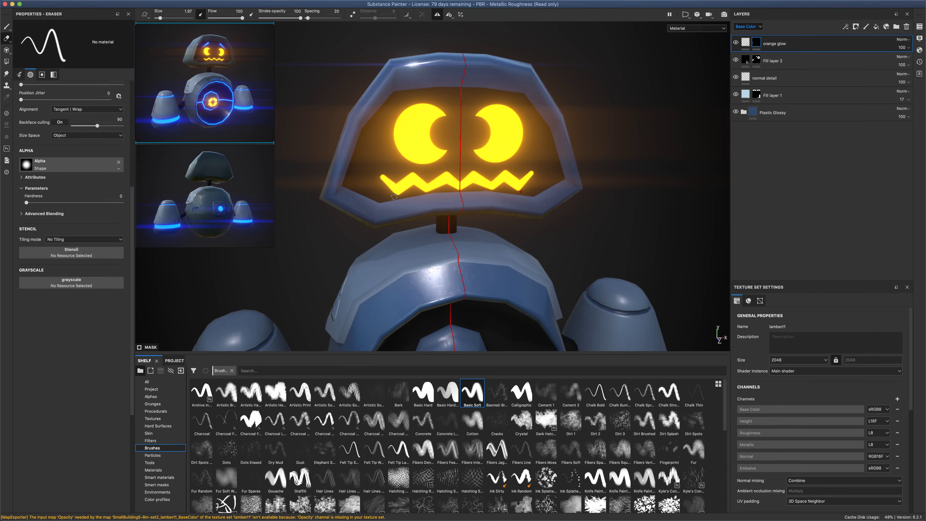
key("shift")
mouse_move(448, 165)
left_mouse_down("alt")
mouse_move(503, 169)
mouse_move(372, 157)
mouse_move(445, 158)
mouse_move(434, 157)
left_mouse_up("alt")
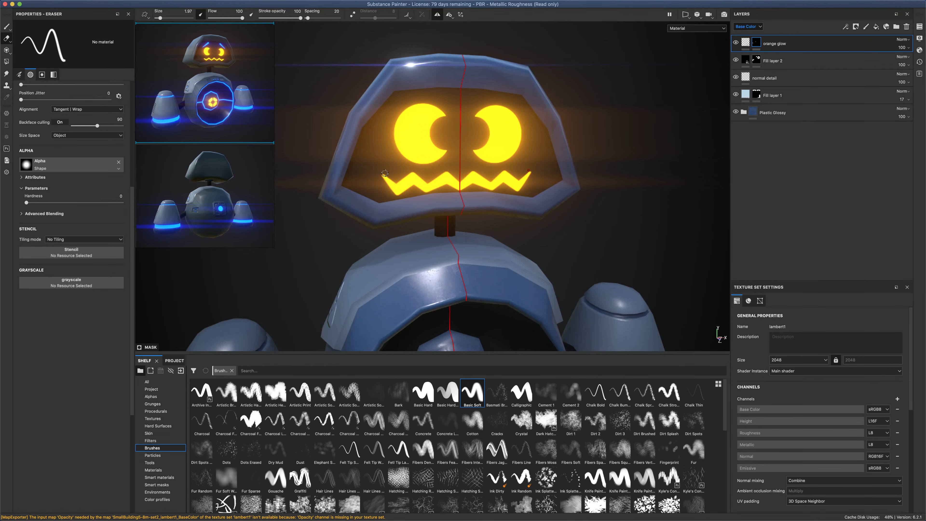
mouse_move(385, 176)
left_mouse_down("alt")
mouse_move(414, 176)
mouse_move(398, 188)
left_mouse_up("alt")
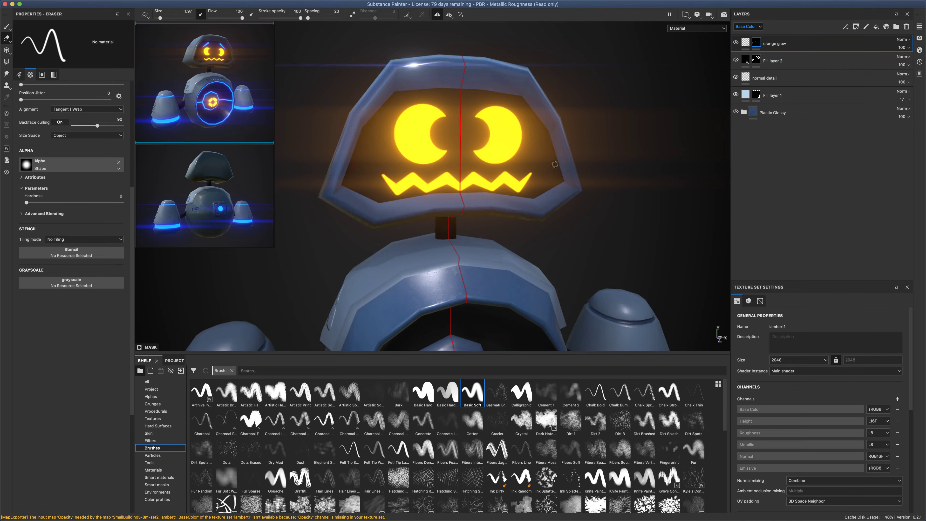
Add a fill layer above the orange glow layer with only the emissive channel enabled
right_click_drag(531, 160, 352, 187, "alt")
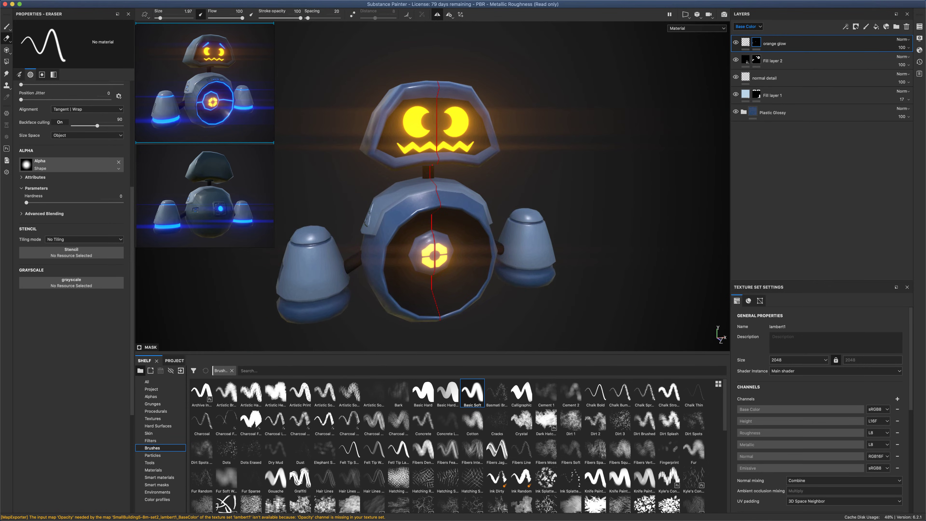
middle_click_drag(353, 188, 357, 190, "alt")
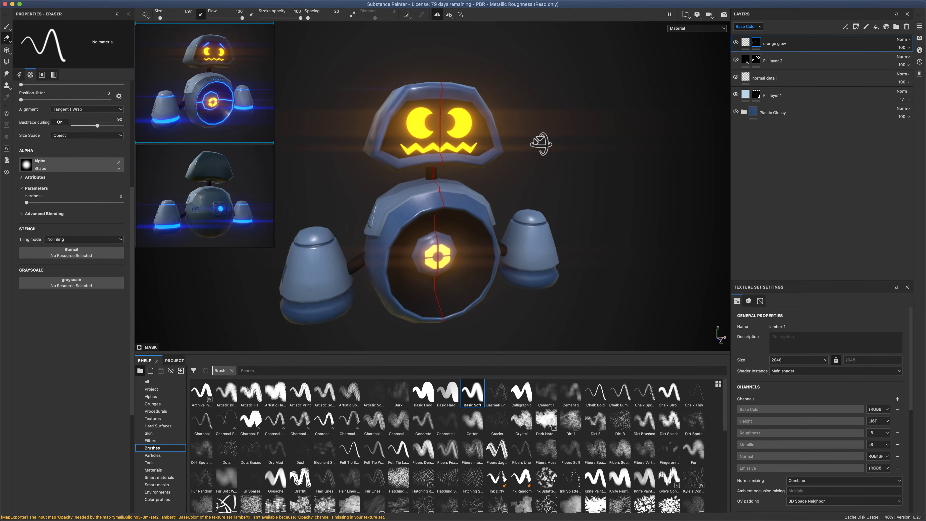
left_click_drag(541, 143, 551, 144, "alt")
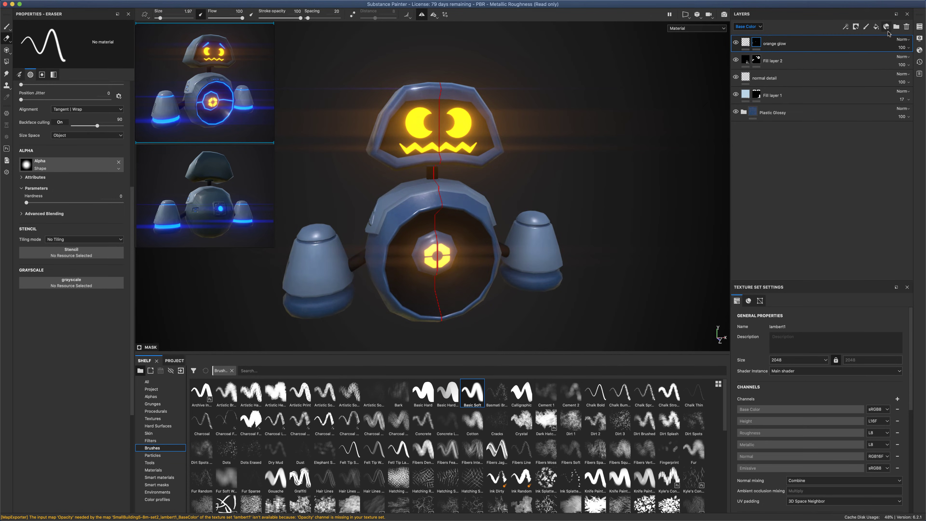
left_click(877, 28)
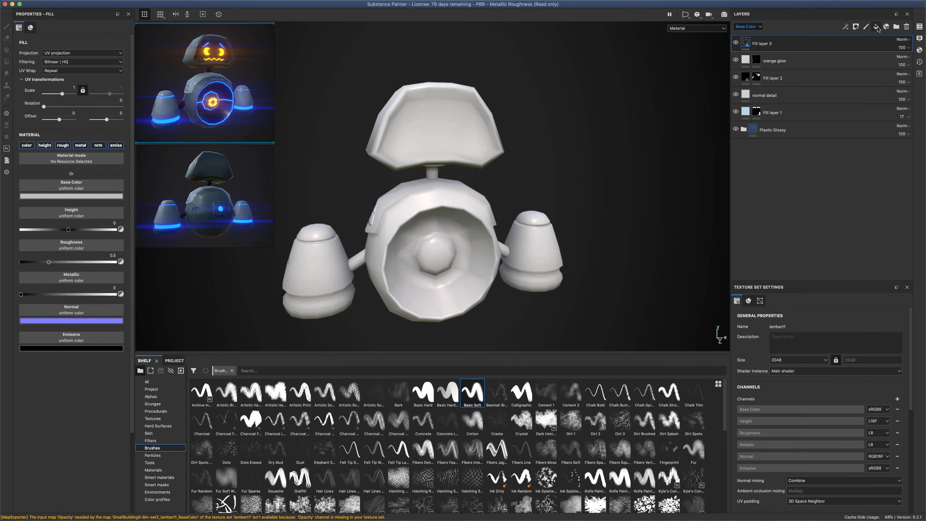
left_click(98, 146)
left_click(80, 145)
left_click(62, 145)
left_click(44, 145)
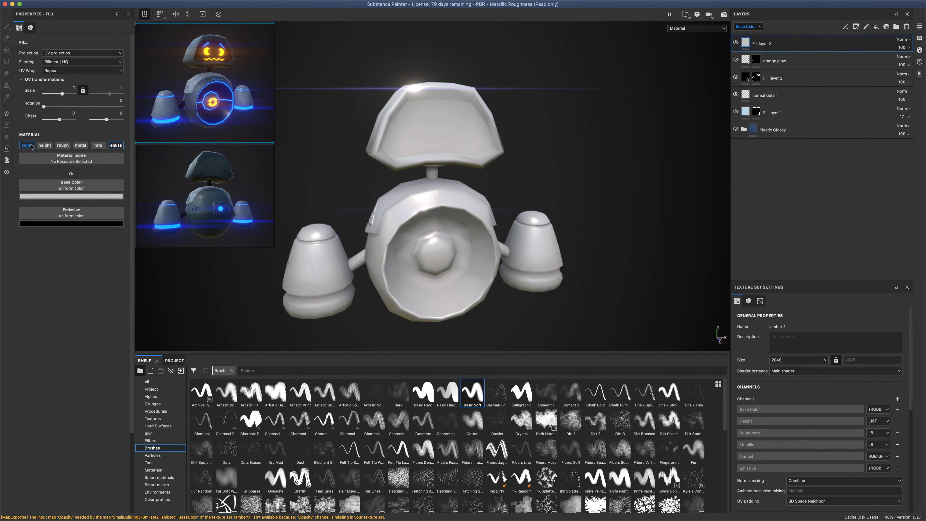
left_click(31, 146)
Set the new fill layer's emissive colour to bright blue with RGB 0.000, 0.479, 1.000
left_click(72, 196)
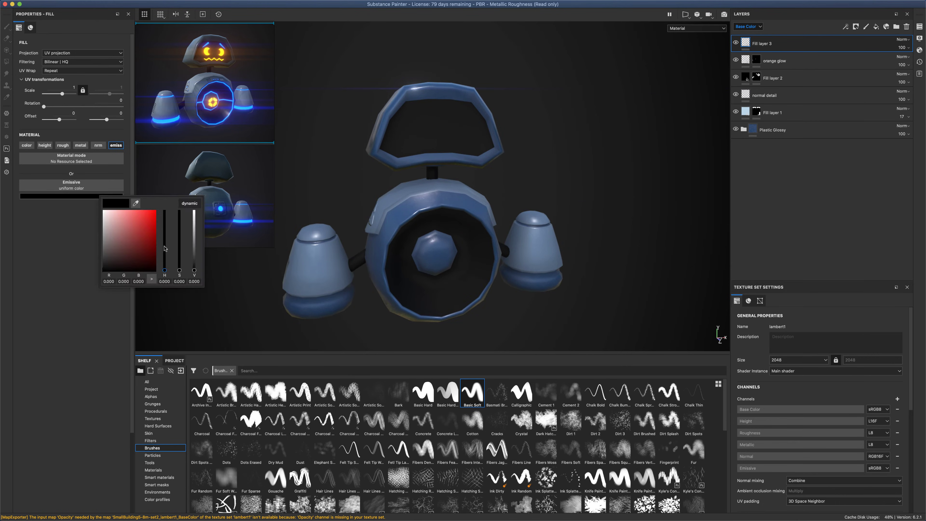
left_click_drag(165, 249, 177, 196)
left_click(153, 214)
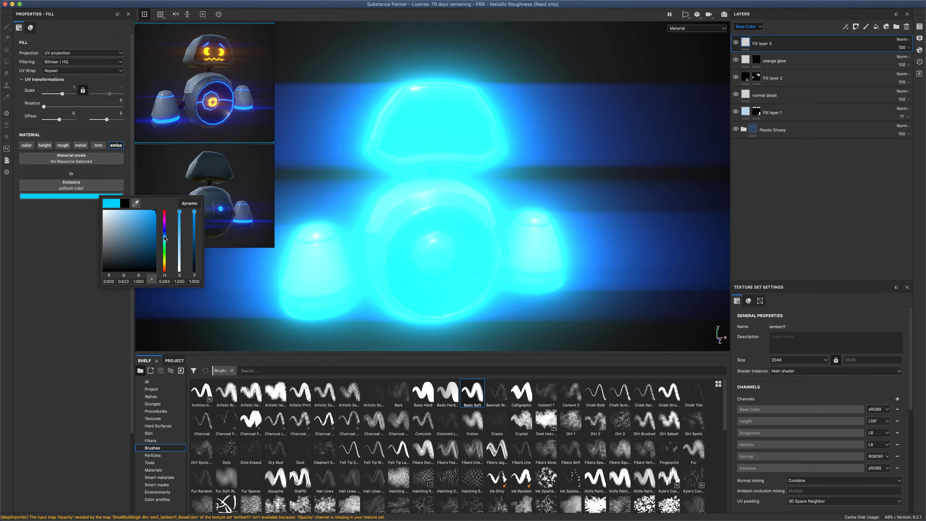
left_click_drag(165, 239, 164, 235)
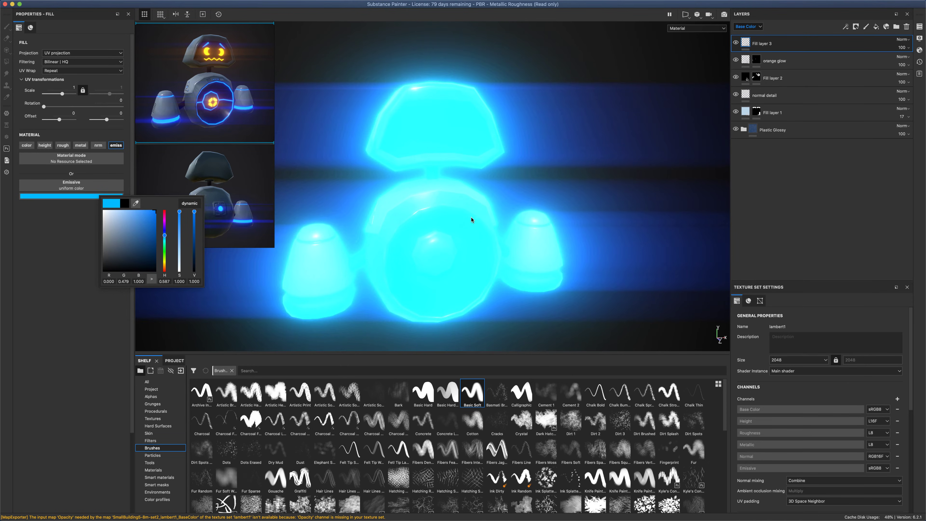
left_click(920, 53)
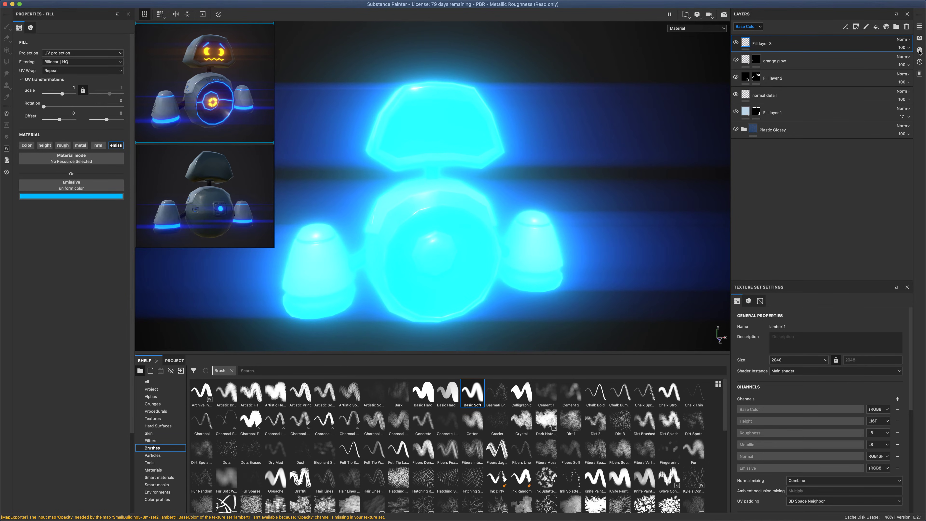
left_click(920, 51)
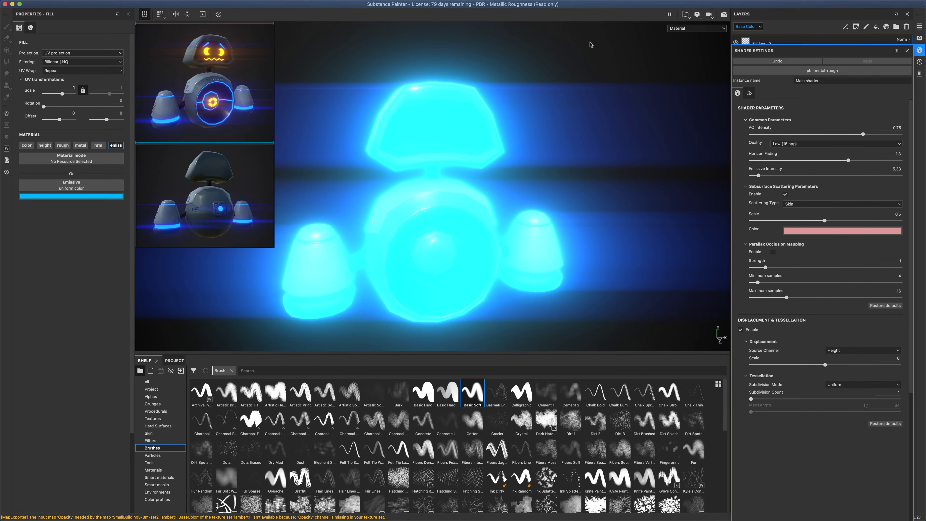
left_click(907, 51)
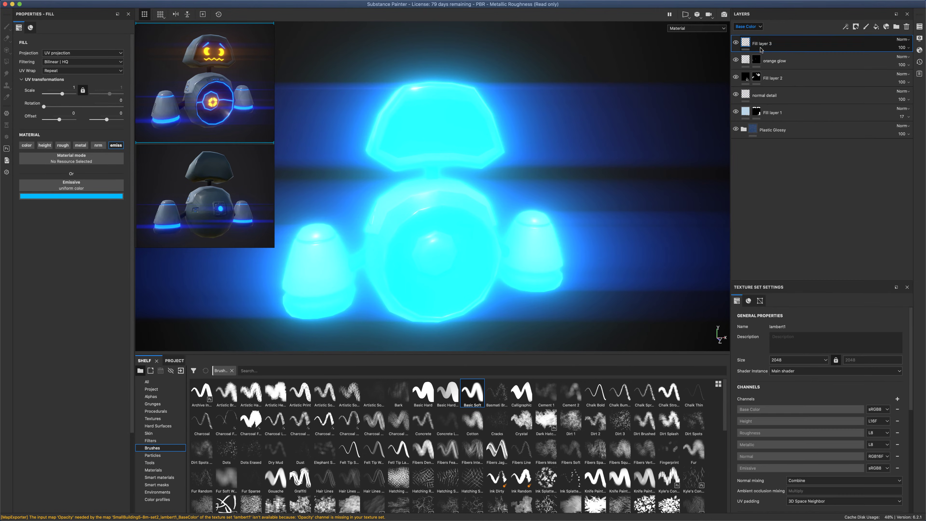
Add a black mask to Fill layer 3 and reveal the wide lower bands on both arms with mirrored UV chunk Polygon Fill
right_click(746, 44)
left_click(763, 58)
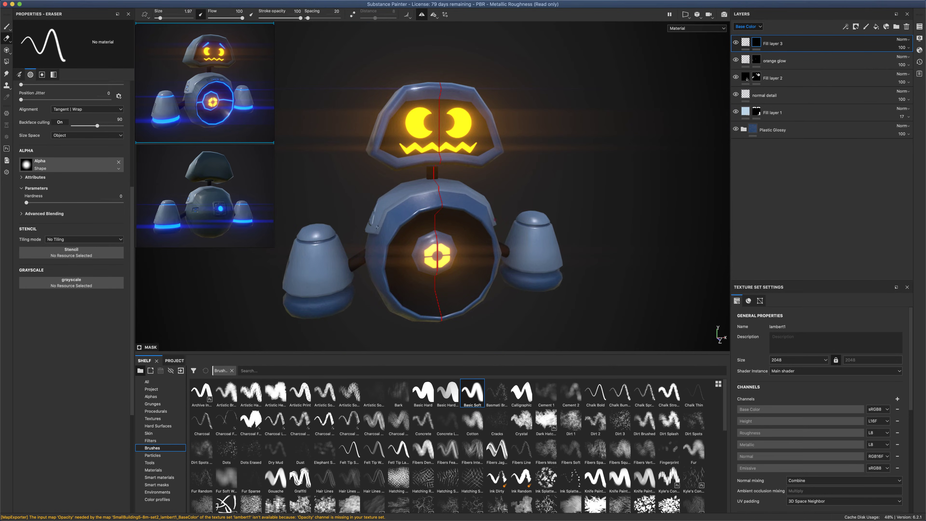
left_click_drag(566, 202, 562, 176, "alt")
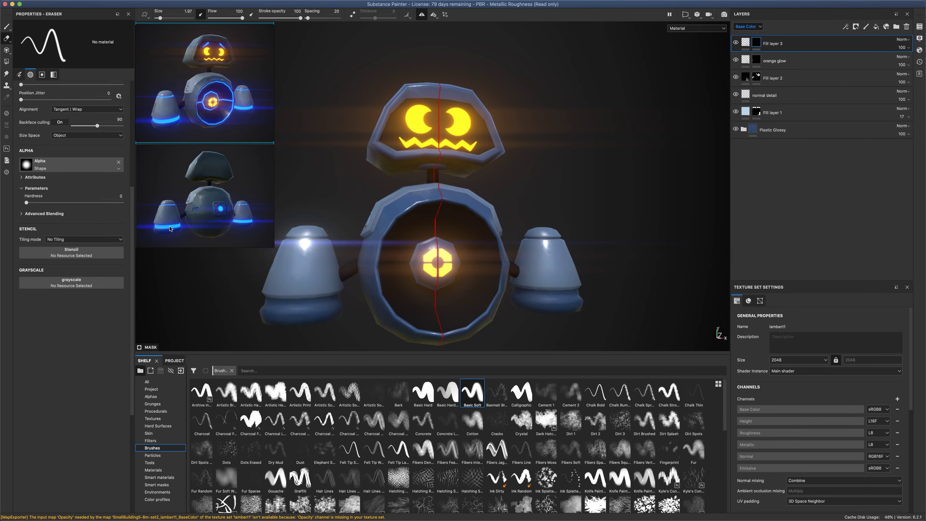
left_click_drag(340, 184, 343, 180, "alt")
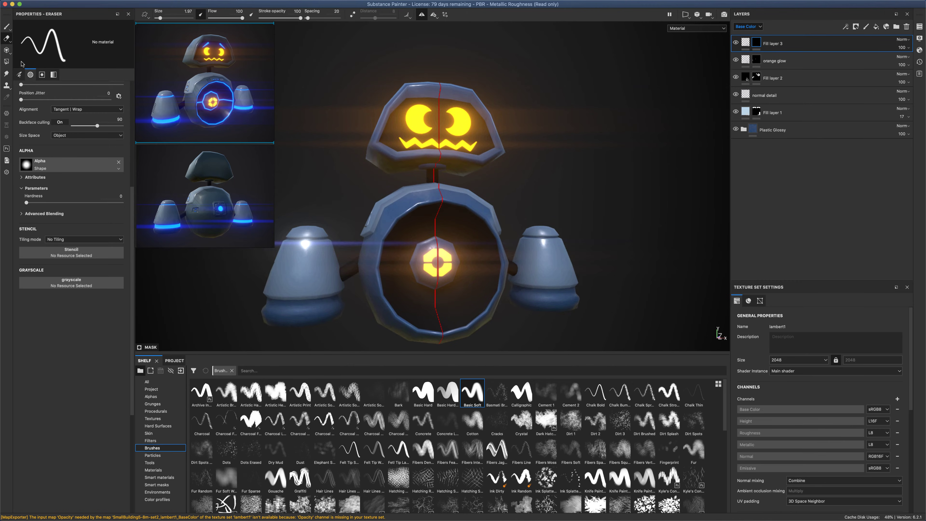
left_click(7, 61)
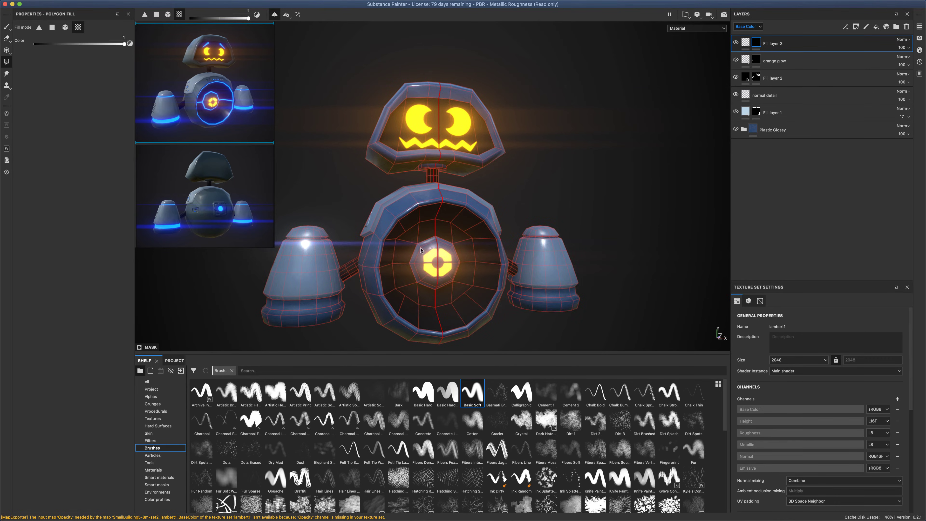
left_click(548, 296)
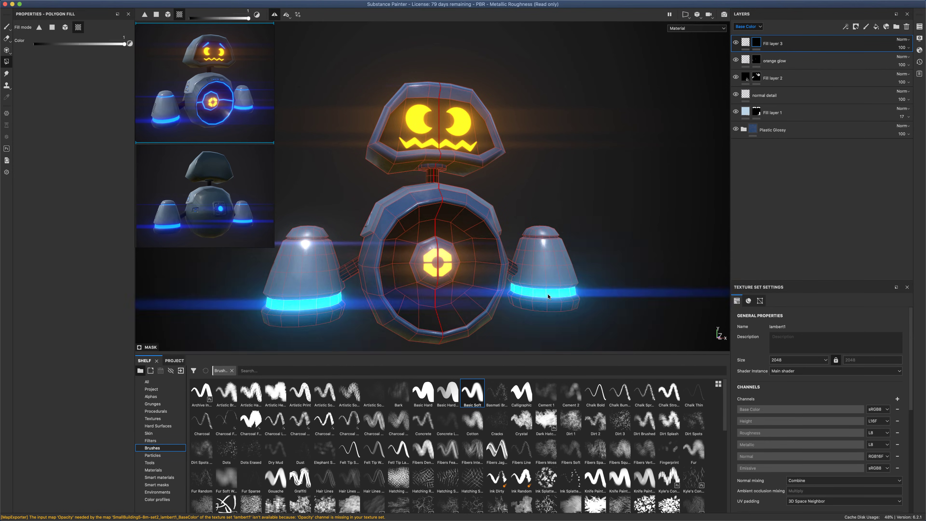
Fill the thin grooves below both arm caps and the hollow undersides of the arms into the blue glow mask
scroll(564, 258, "up", 5)
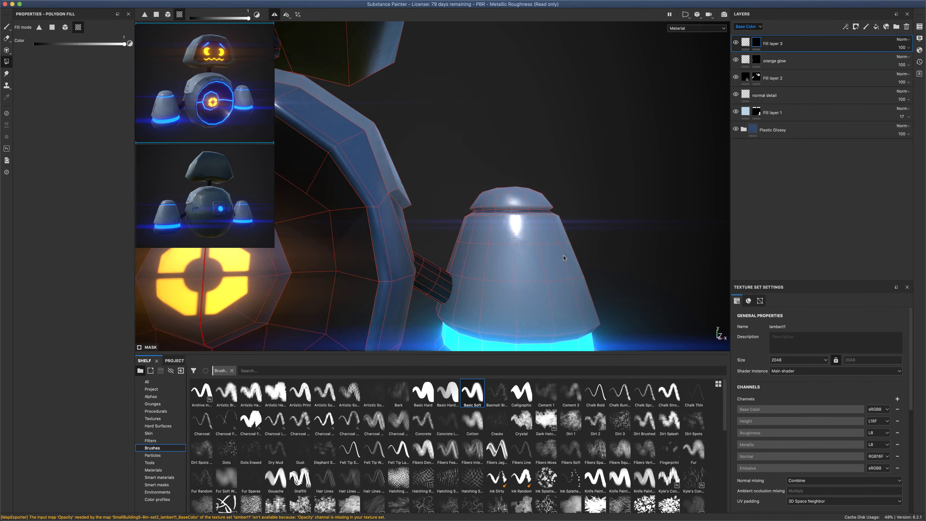
left_click(506, 211)
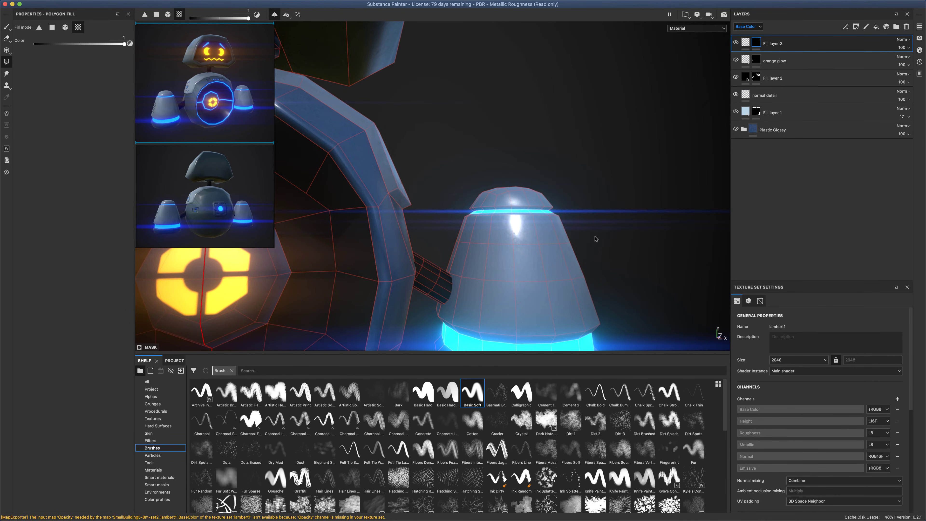
scroll(595, 239, "down", 5)
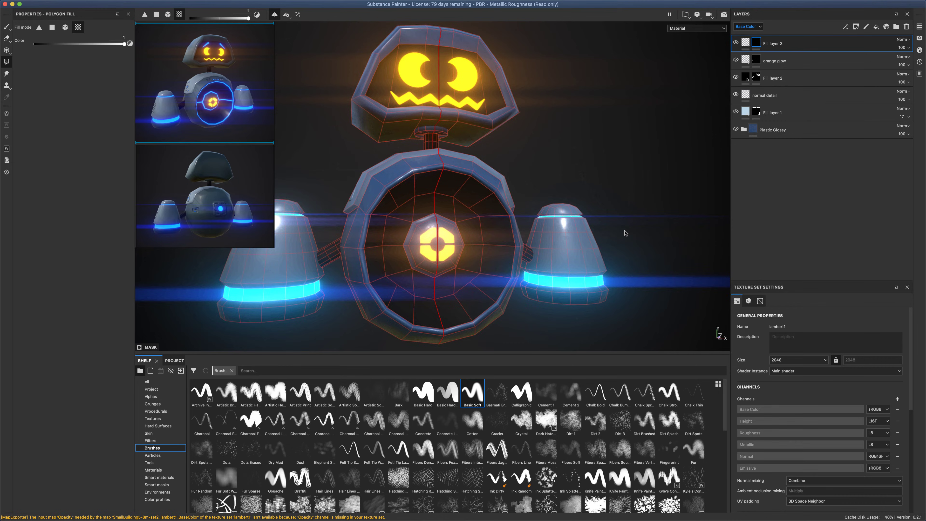
left_click_drag(625, 233, 563, 135, "alt")
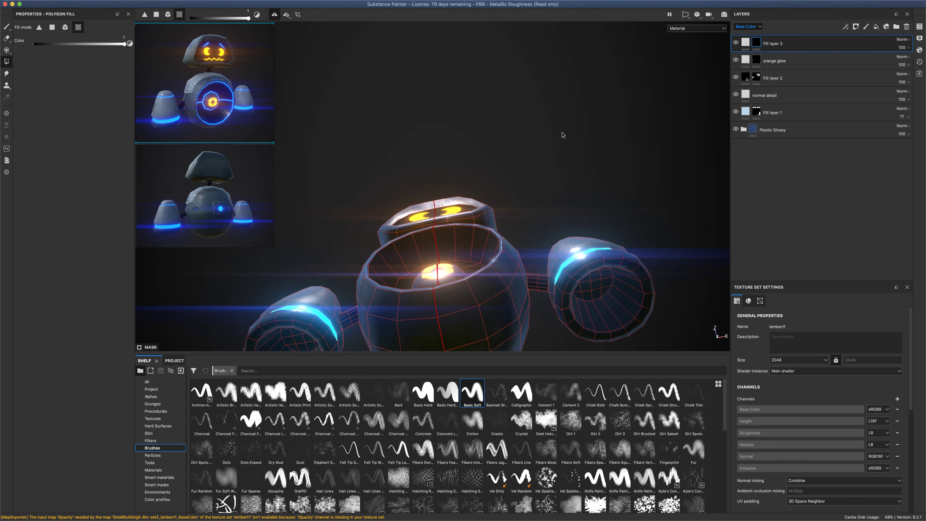
left_click(613, 299)
Switch to the Paint tool and load the round alpha for painting on the robot's back panel
left_click_drag(655, 280, 491, 256, "alt")
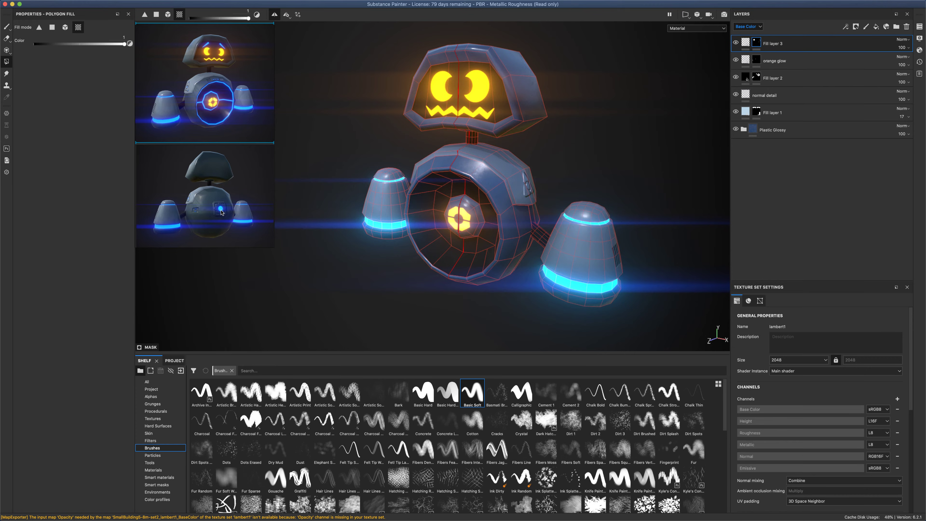
left_click_drag(229, 212, 515, 206, "alt")
scroll(515, 206, "up", 5)
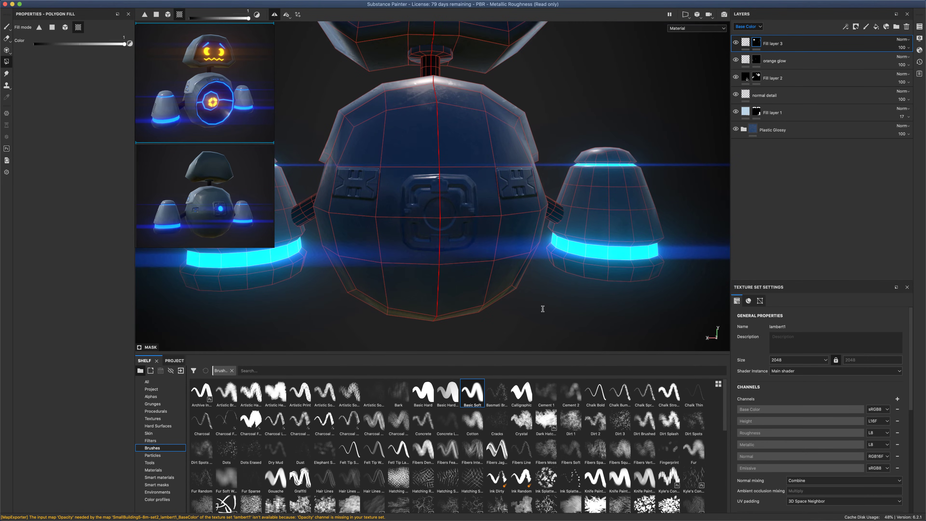
left_click(7, 29)
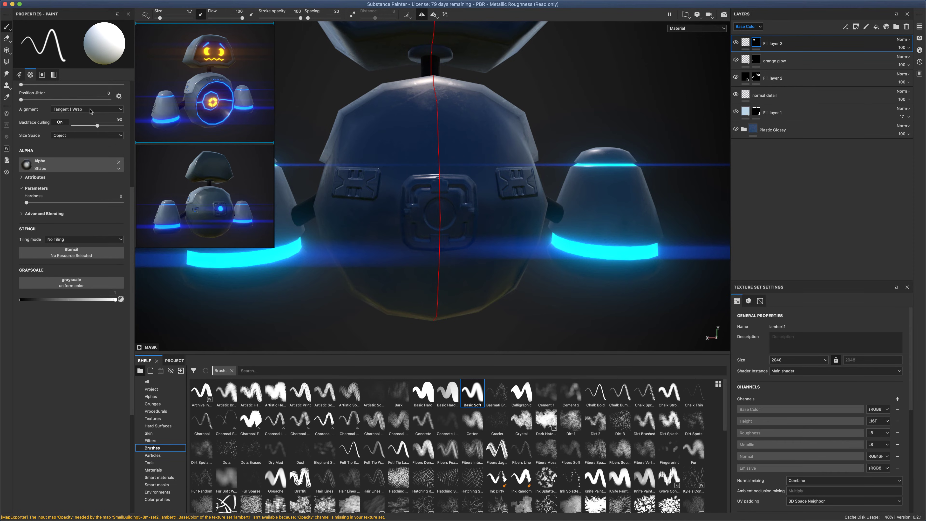
left_click(153, 396)
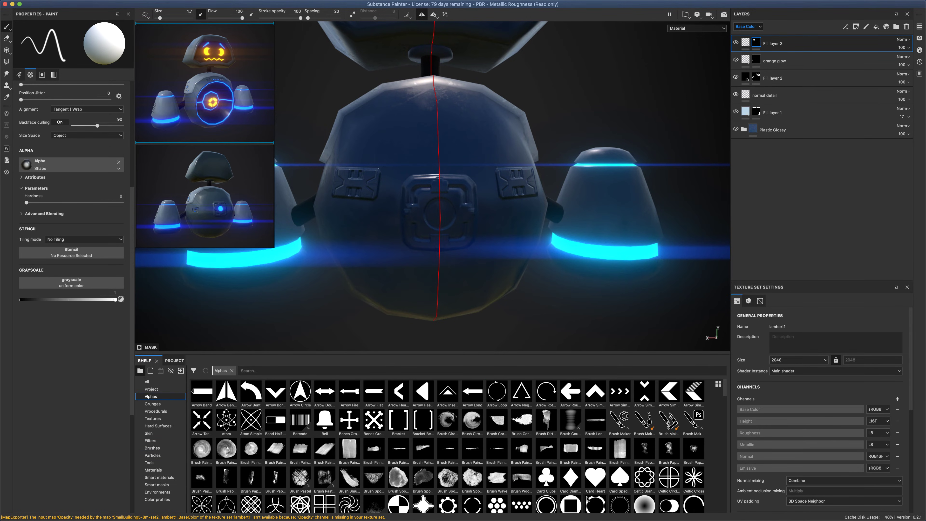
scroll(567, 489, "down", 15)
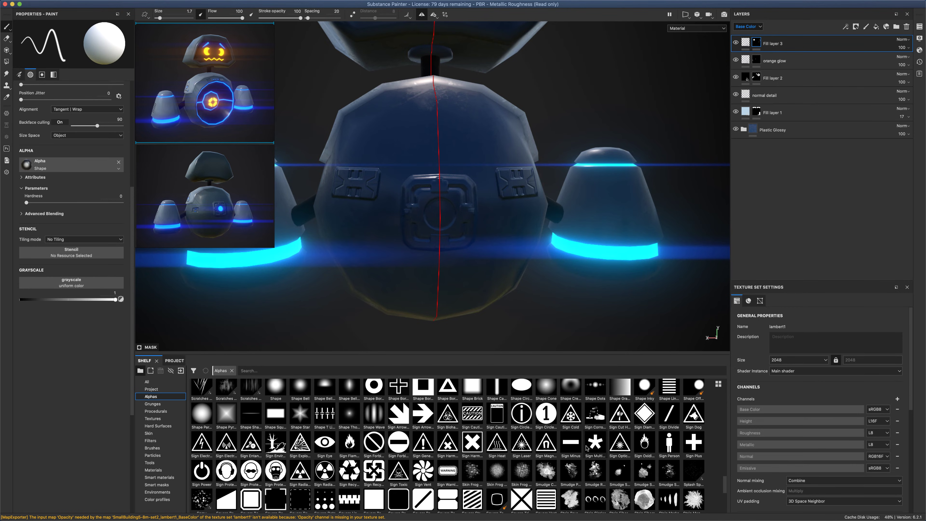
scroll(596, 470, "up", 5)
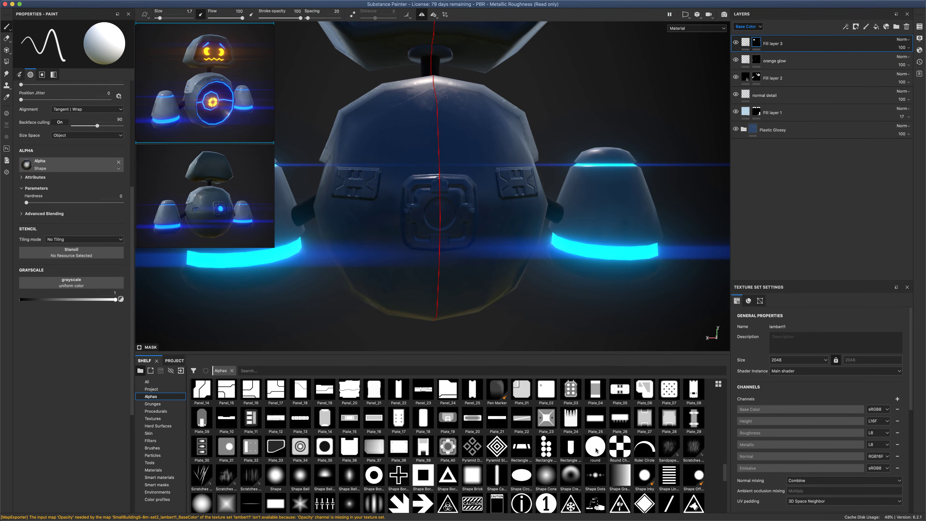
left_click(596, 448)
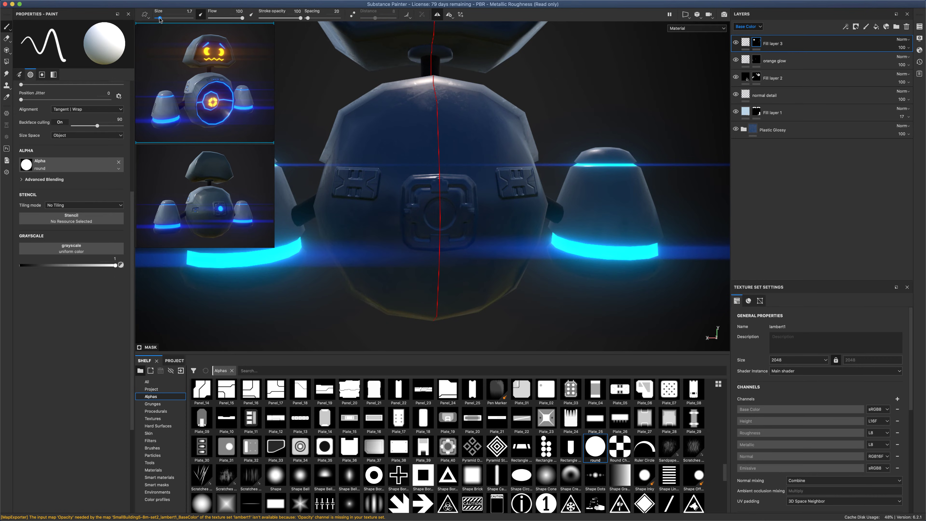
Stamp a glowing blue dot at brush size 6.43 in the circular centre of the robot's back panel
left_click_drag(159, 20, 164, 19)
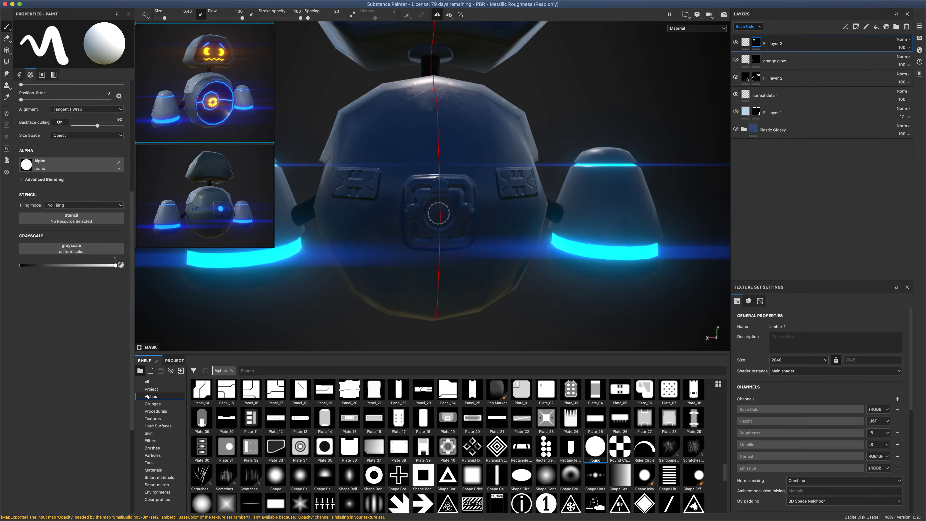
left_click(438, 213)
mouse_move(489, 262)
left_mouse_down("alt")
mouse_move(495, 280)
mouse_move(416, 279)
mouse_move(647, 278)
mouse_move(613, 268)
left_mouse_up("alt")
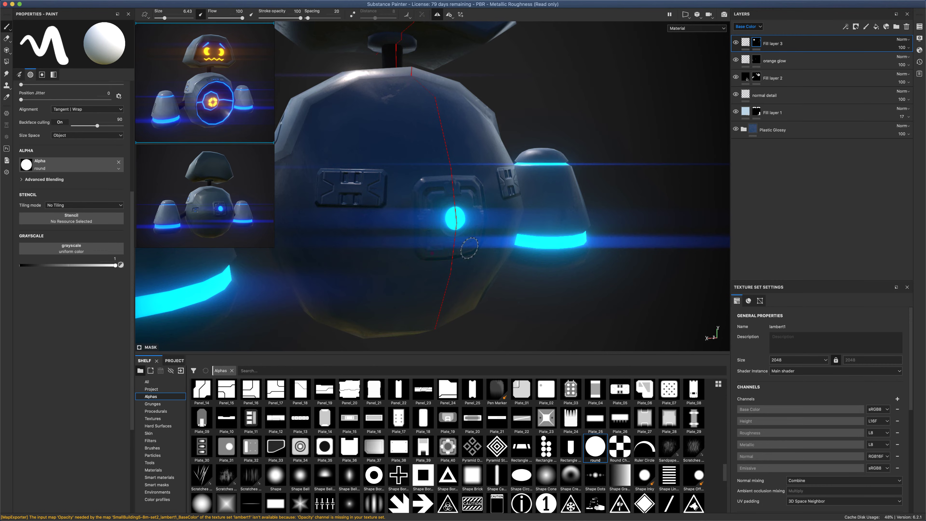
Try painting glowing strokes at brush size 0.85 in the upper slots of the rectangular plate beside the back panel
left_click_drag(469, 248, 508, 257, "alt")
middle_click_drag(409, 266, 439, 267, "alt")
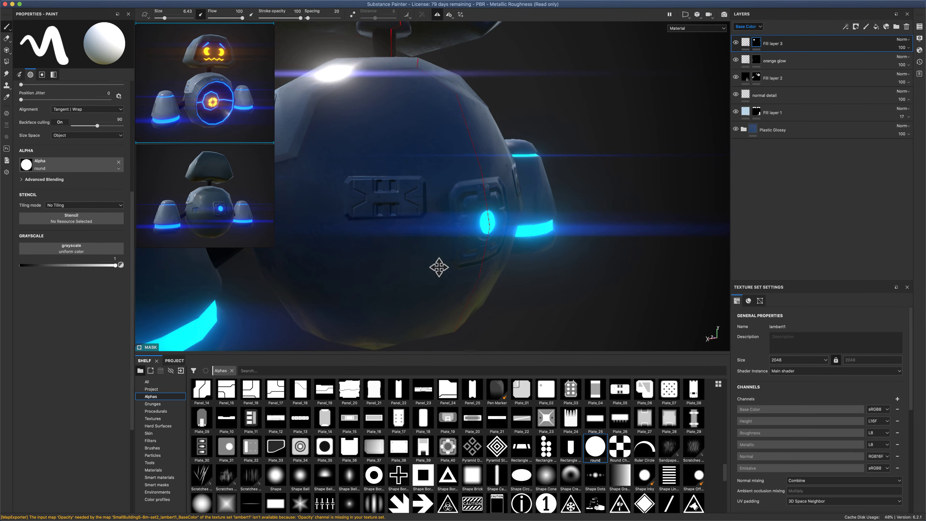
scroll(350, 194, "up", 1)
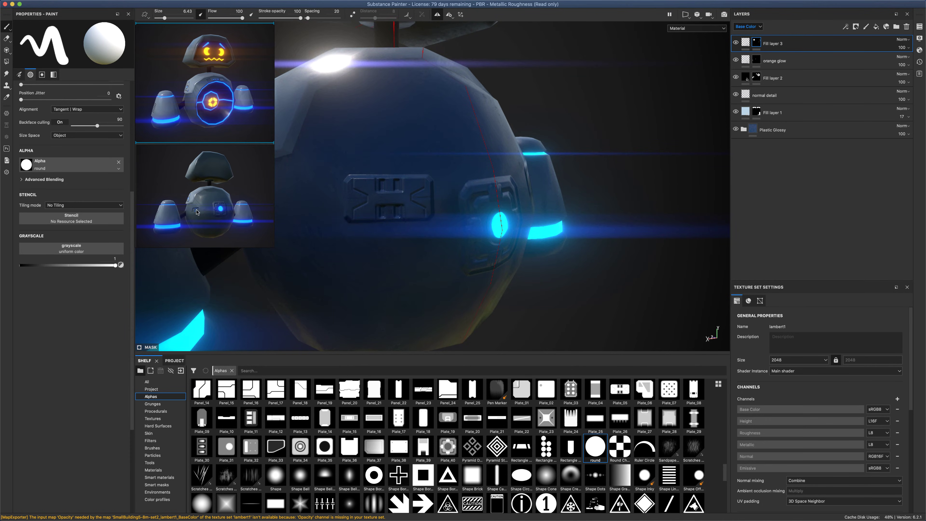
scroll(344, 226, "up", 1)
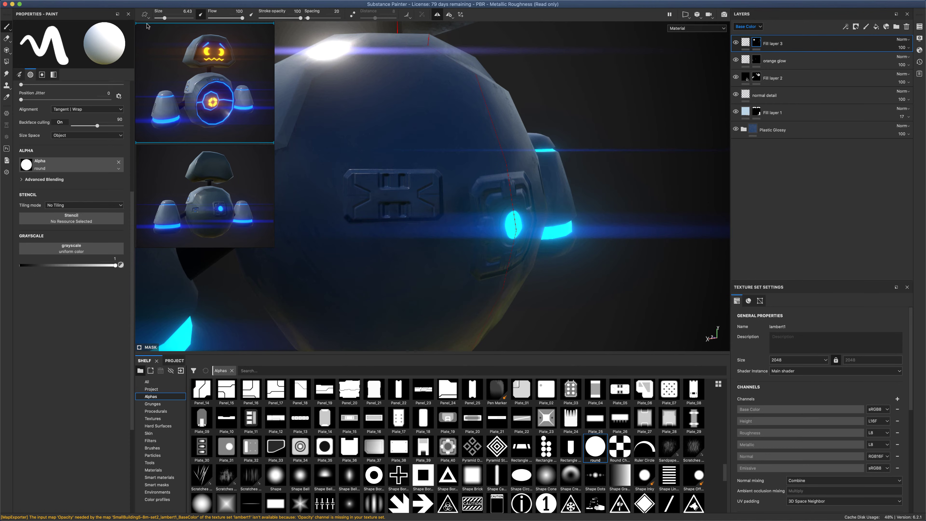
left_click_drag(162, 19, 159, 19)
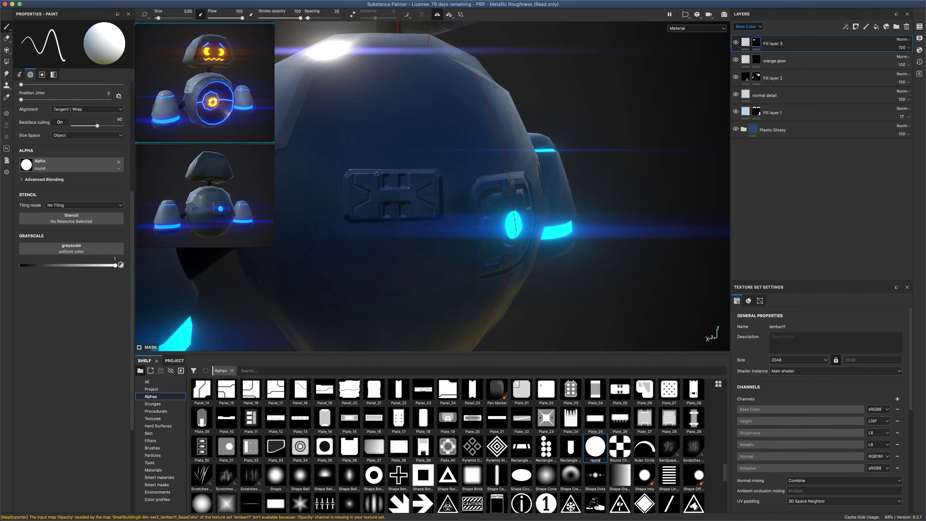
left_click(385, 177)
key("shift")
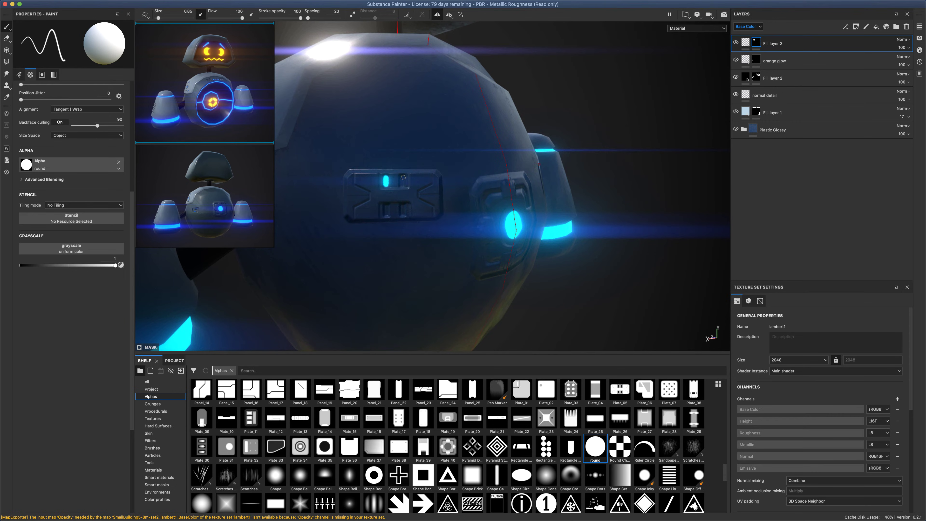
left_click_drag(402, 177, 403, 184)
key("super+z")
key("super+z")
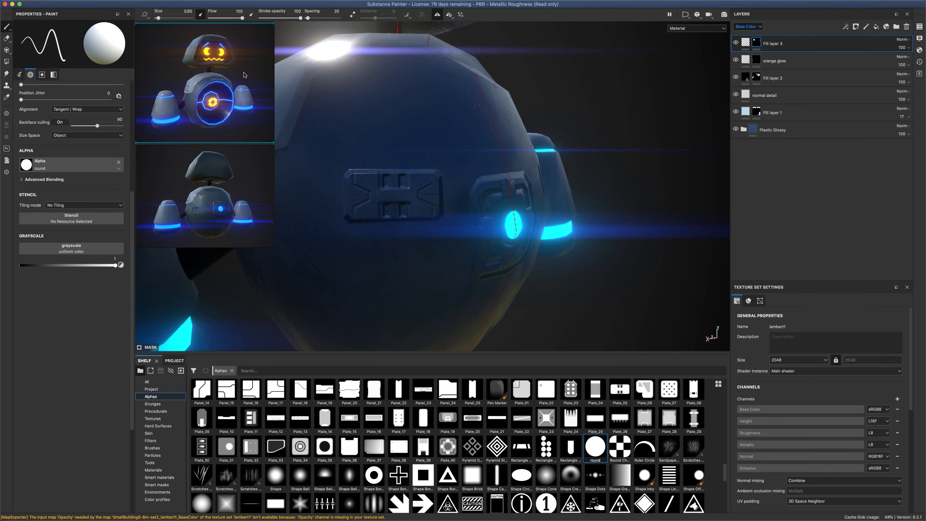
Paint short straight glowing blue strokes at brush size 0.38 in the four slots of the rectangular plate beside the back panel
left_click_drag(158, 18, 158, 18)
scroll(414, 197, "up", 5)
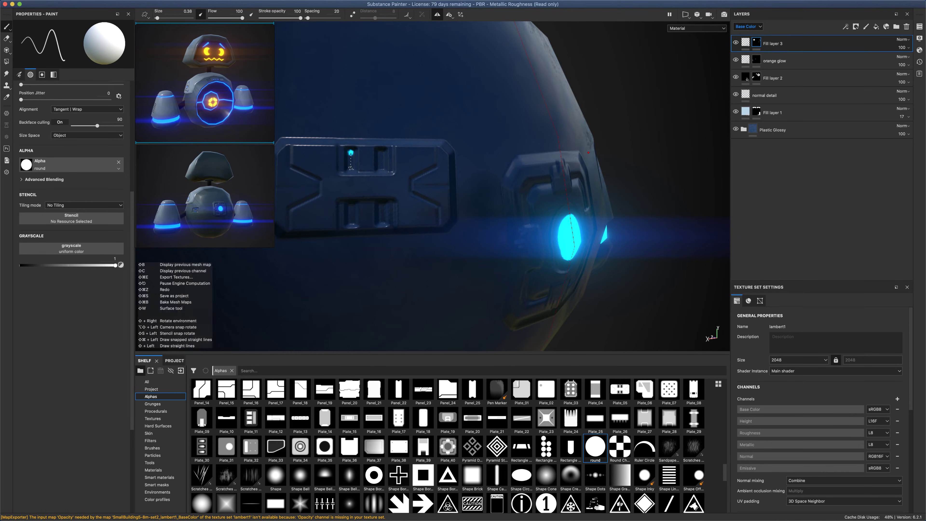
left_click(351, 152, "shift")
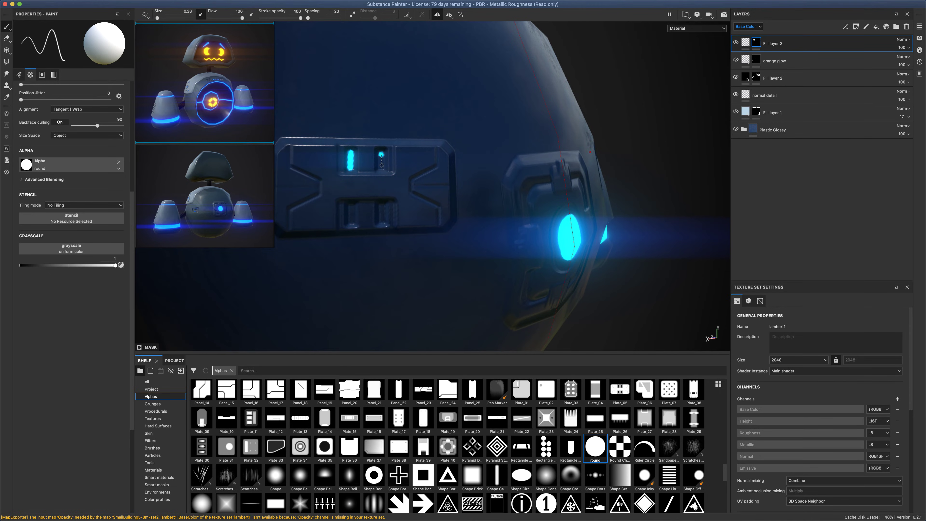
left_click(381, 155, "shift")
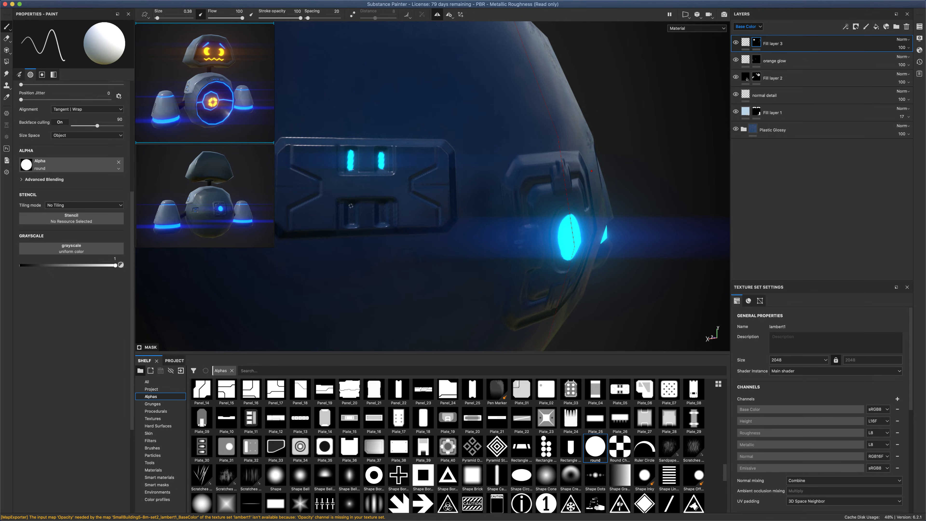
left_click(351, 219, "shift")
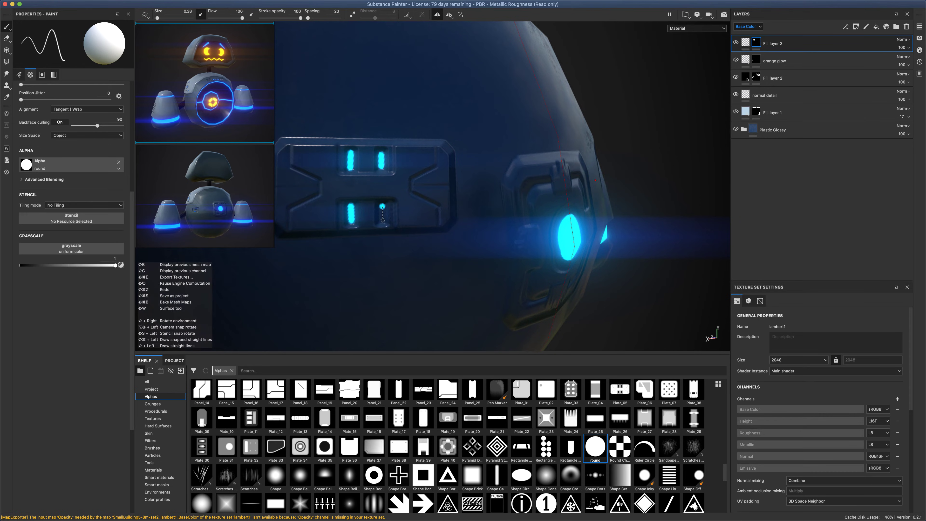
left_click(383, 219, "shift")
Stamp a glowing blue dot at brush size 4.13 in the centre of the triangular emblem on the body's side
scroll(382, 219, "down", 5)
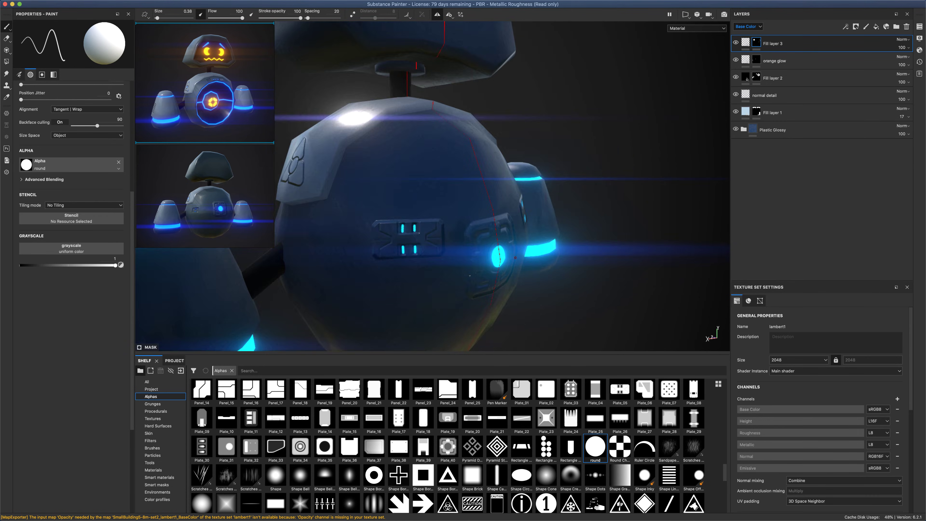
left_click_drag(470, 275, 394, 280, "alt")
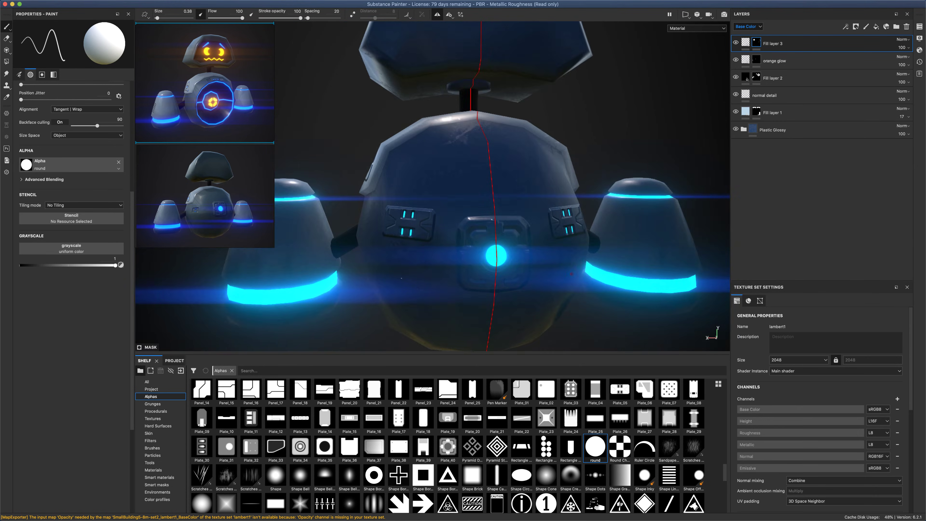
scroll(474, 284, "down", 8)
middle_click_drag(489, 273, 449, 220, "alt")
left_click_drag(474, 252, 595, 264, "alt")
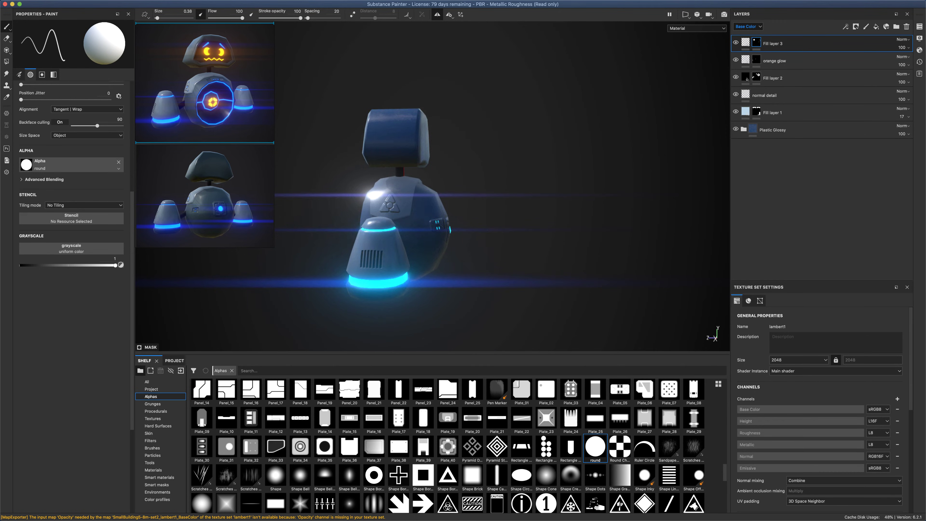
right_click_drag(350, 164, 394, 203, "alt")
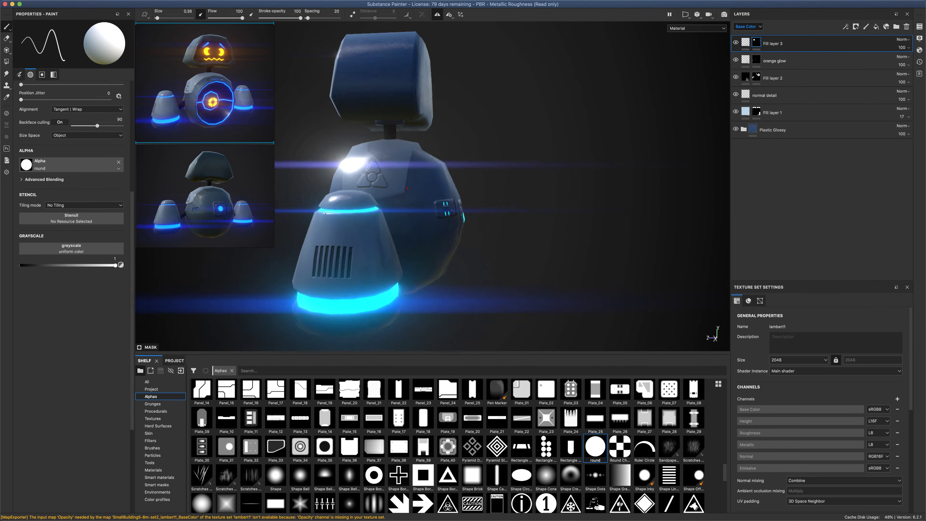
left_click_drag(393, 203, 395, 121, "alt")
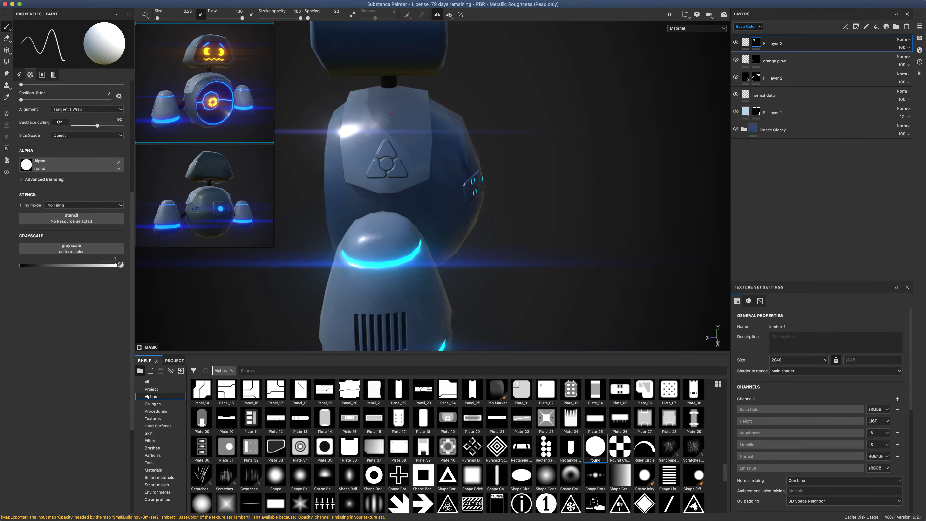
left_click_drag(162, 19, 163, 17)
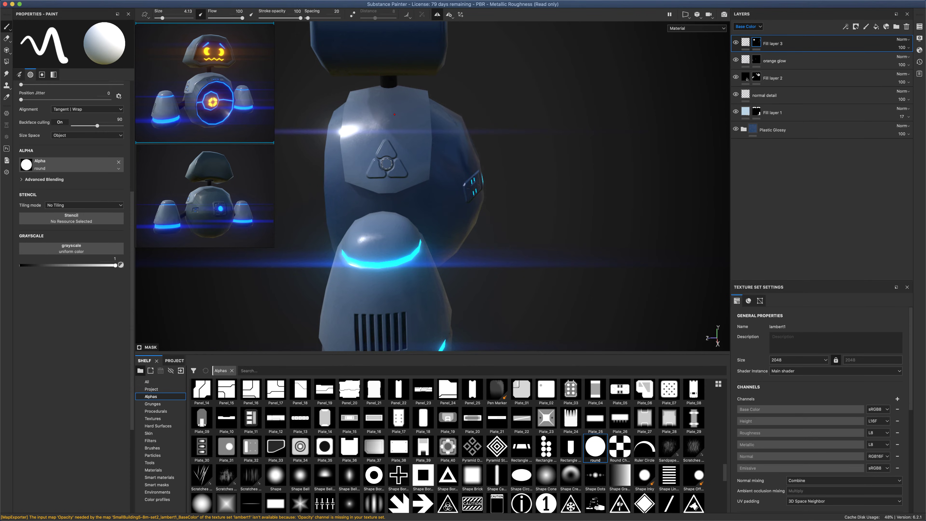
left_click(386, 163)
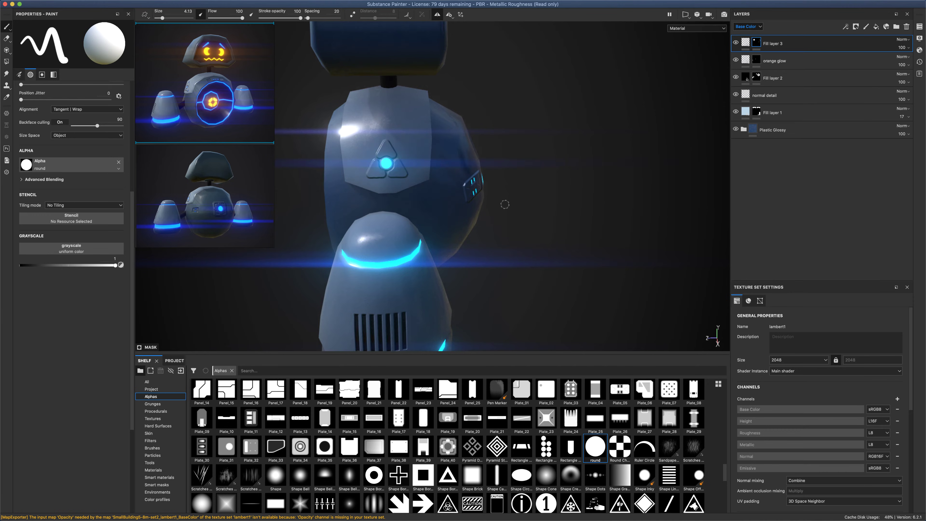
Stamp small glowing blue dots at brush size 1.28 in the three outer corners of the triangular emblem
scroll(503, 197, "up", 4)
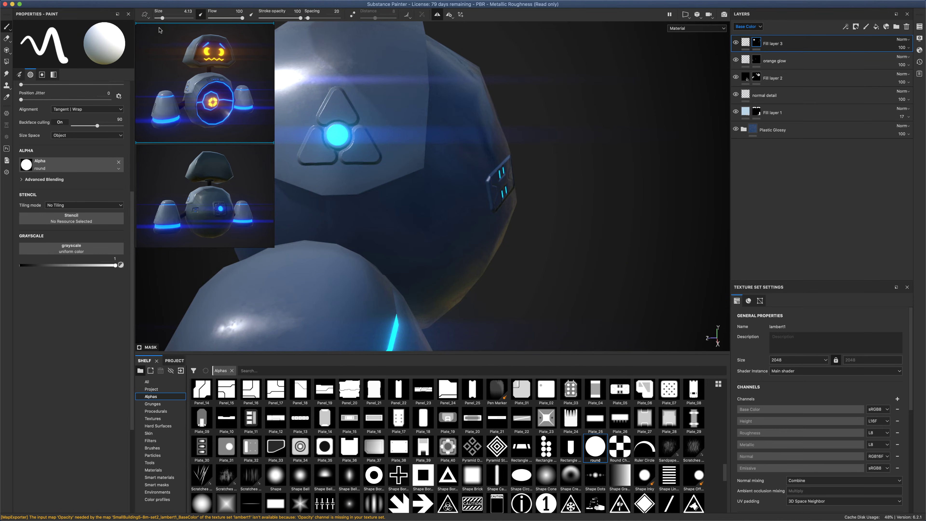
left_click_drag(162, 17, 159, 18)
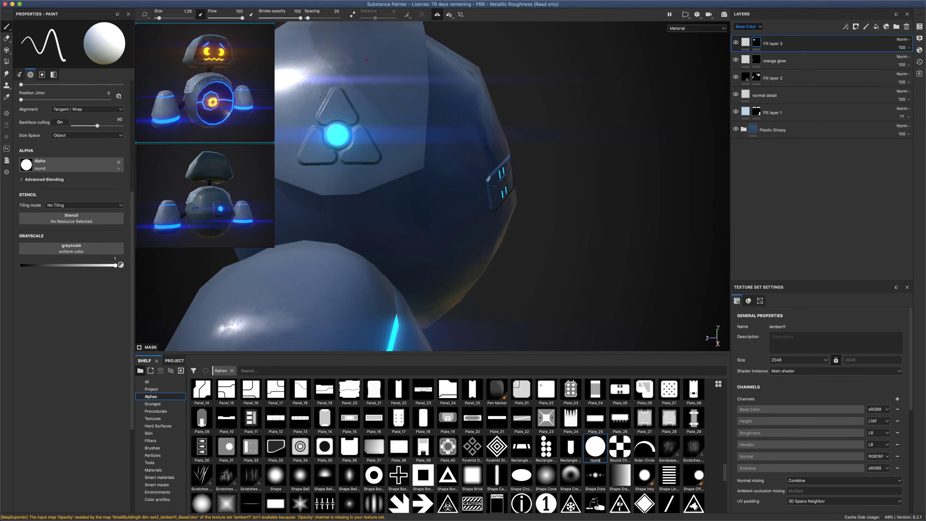
left_click(338, 96)
left_click(305, 157)
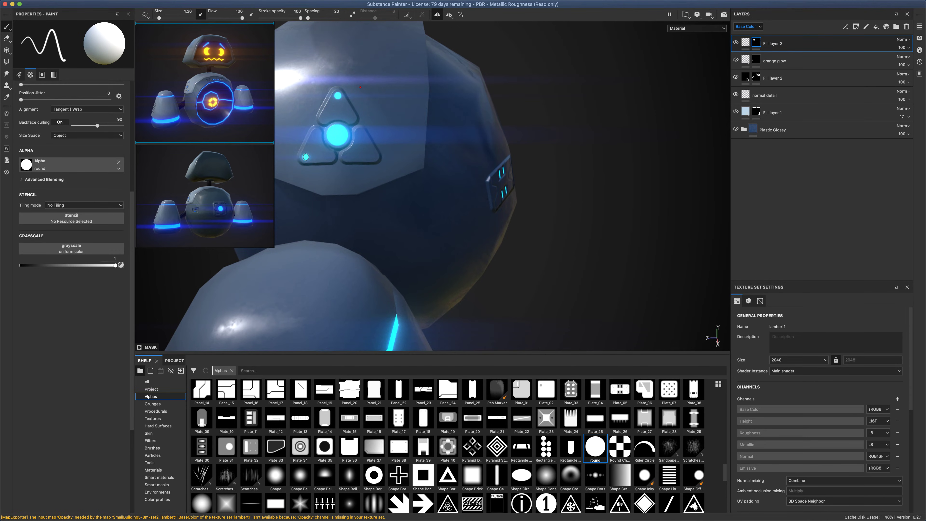
left_click(374, 157)
Paint slanted blue eyebrows above both eyes on the robot's face with mirrored straight strokes at brush size 1.28
left_click_drag(538, 206, 518, 247, "alt")
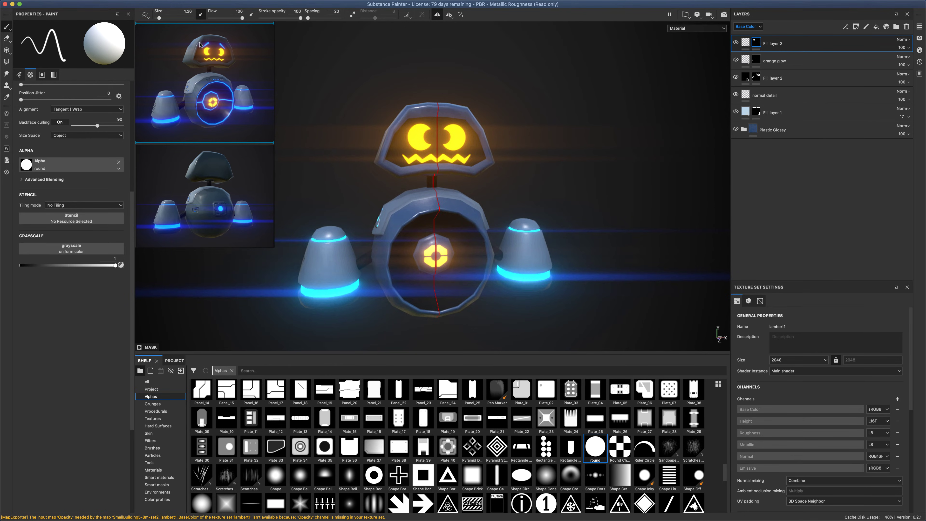
scroll(471, 186, "up", 6)
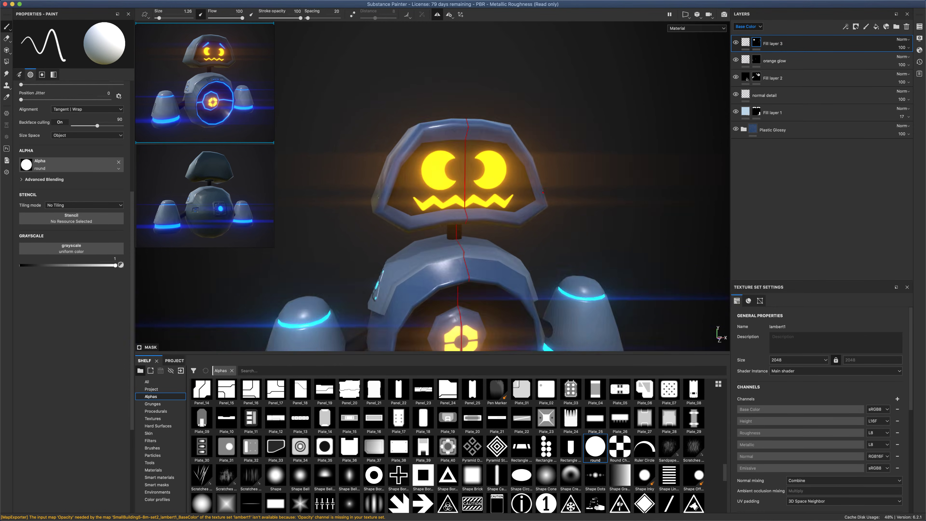
middle_click_drag(471, 183, 432, 206, "alt")
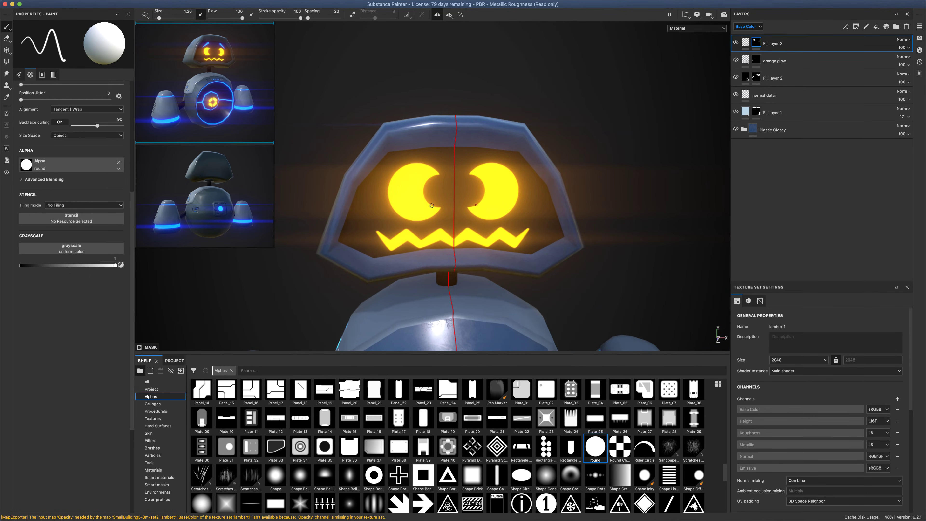
left_click(385, 171)
left_click(411, 155, "shift")
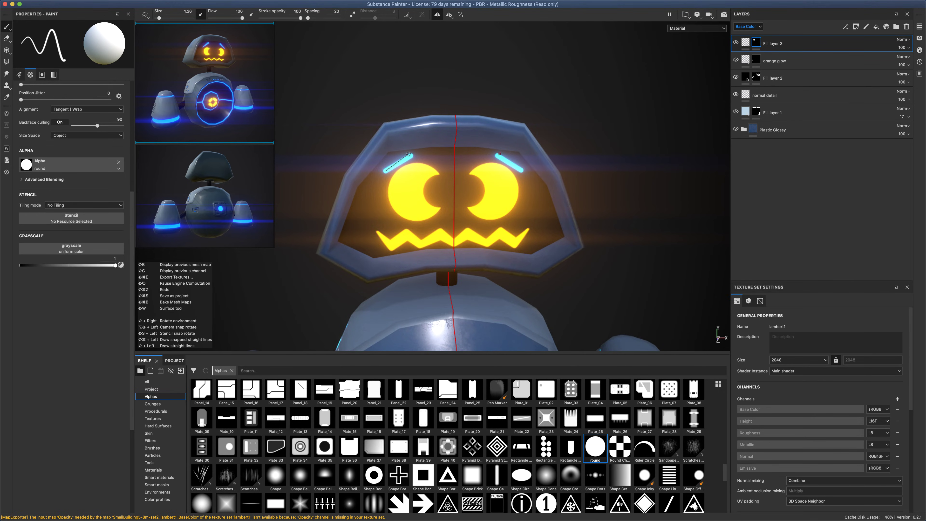
left_click(409, 153, "shift")
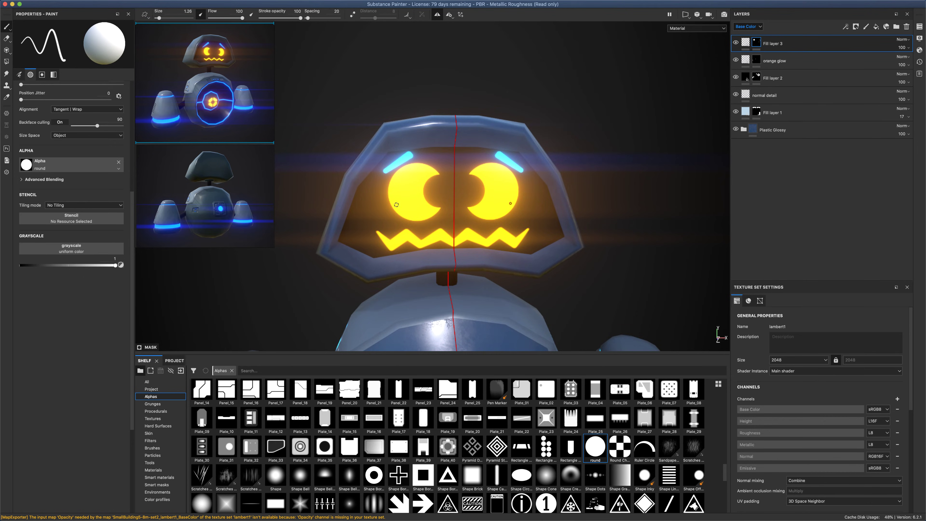
Taper the blue eyebrows by trimming their edges with the Eraser at size 1.05
mouse_move(396, 204)
left_mouse_down("alt")
mouse_move(325, 211)
mouse_move(375, 201)
left_mouse_up("alt")
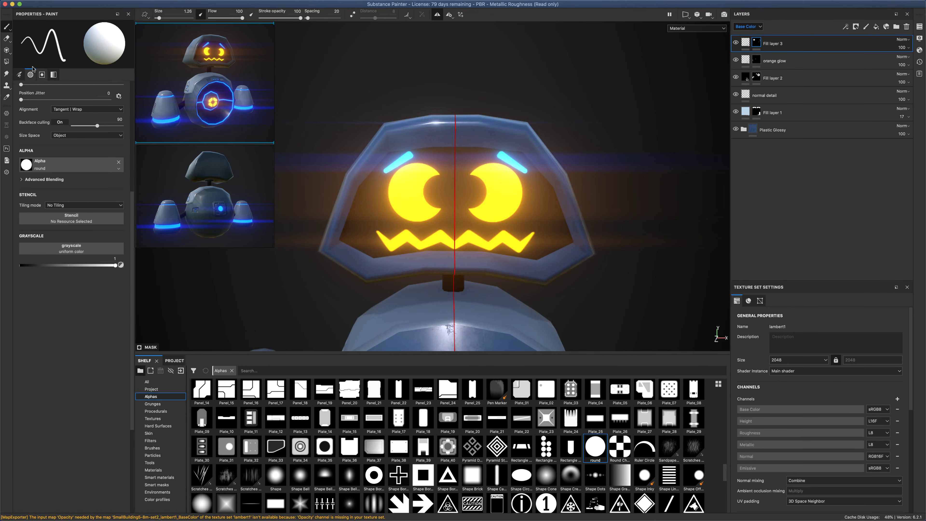
left_click(6, 39)
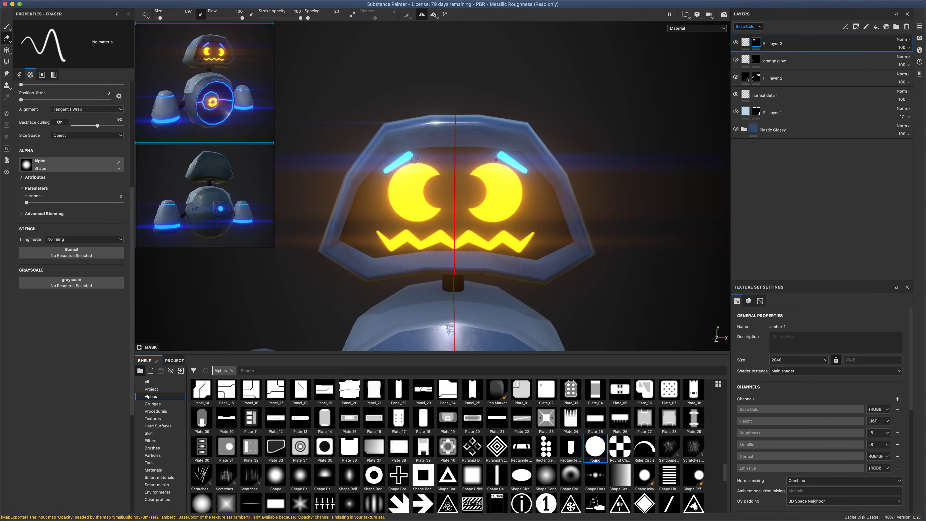
key("bracketleft")
key("bracketleft")
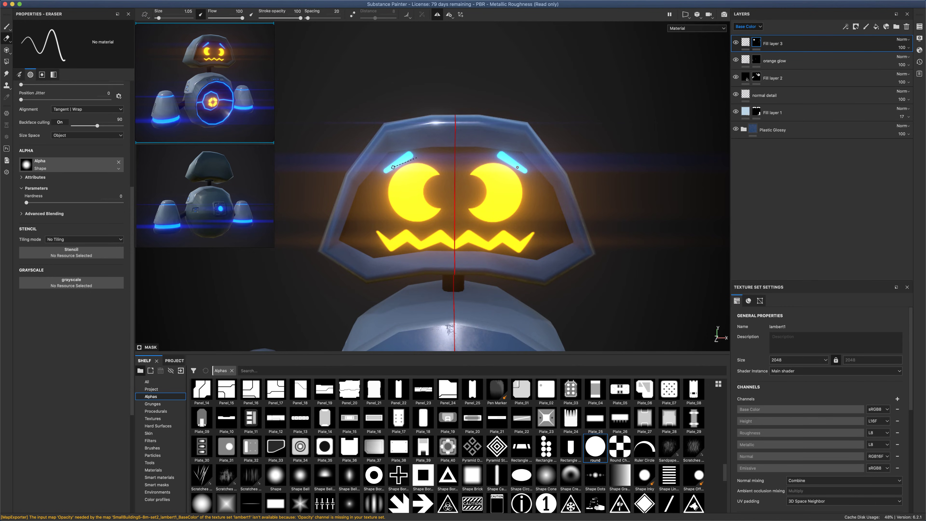
key("shift")
key("shift")
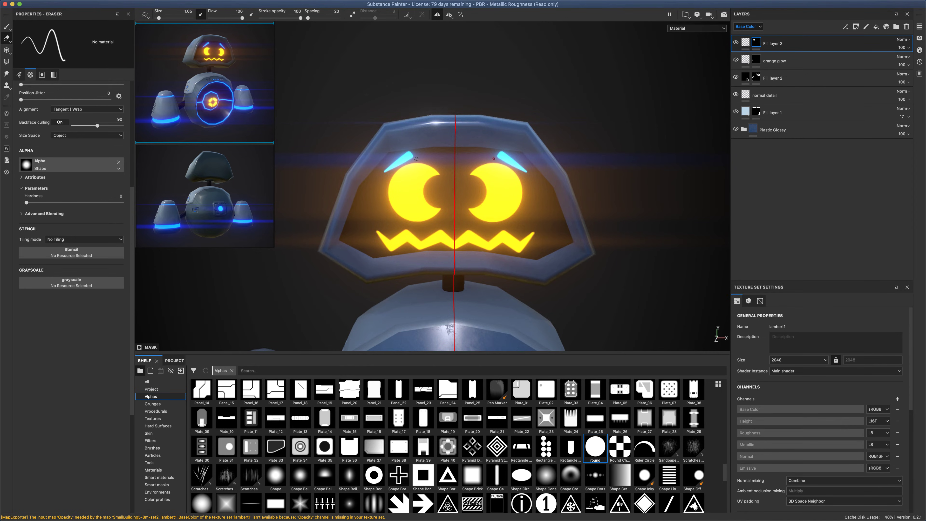
key("shift")
Examine the robot's face, chest core and the rim of the chest opening from the front
scroll(473, 256, "down", 3)
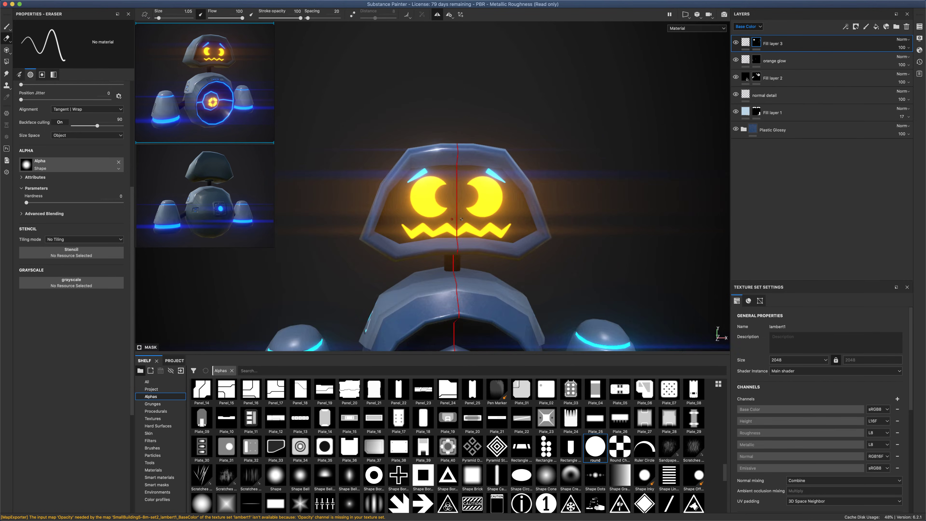
left_click_drag(472, 257, 525, 254, "alt")
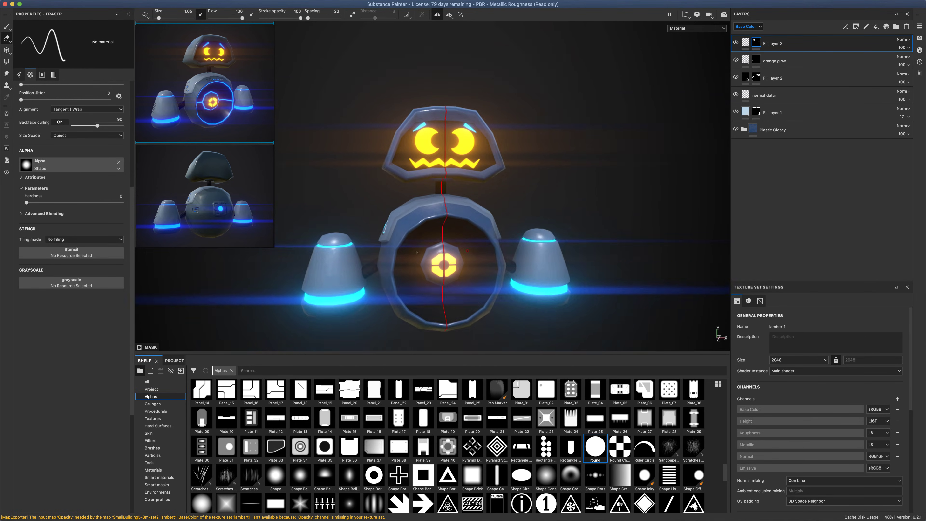
mouse_move(370, 244)
left_mouse_down("alt")
mouse_move(696, 248)
mouse_move(728, 234)
mouse_move(378, 243)
left_mouse_up("alt")
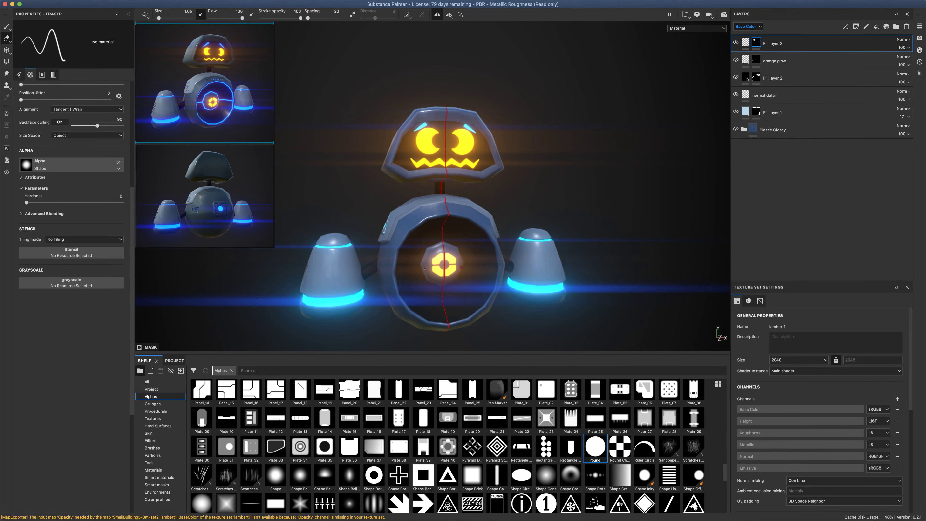
scroll(443, 269, "up", 5)
middle_click_drag(443, 270, 454, 269, "alt")
left_click_drag(454, 269, 472, 218, "alt")
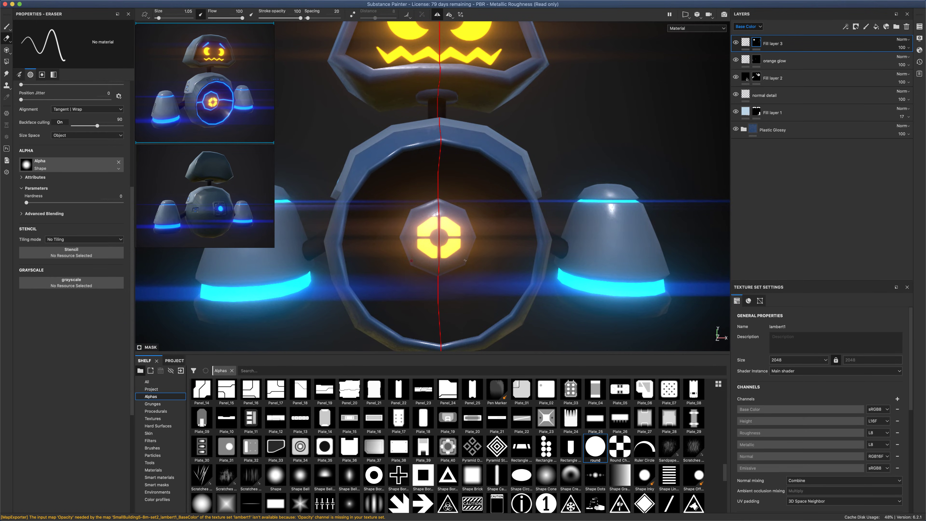
left_click_drag(487, 268, 631, 226, "alt")
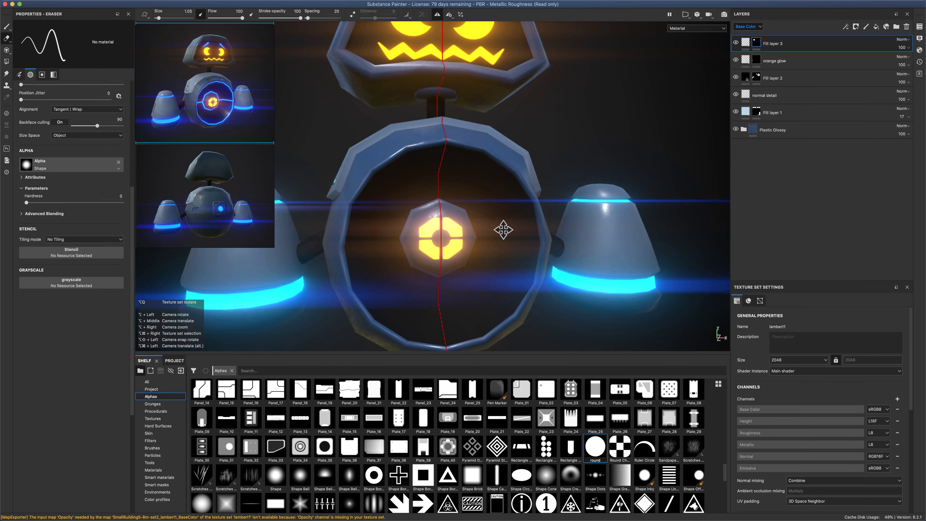
mouse_move(496, 228)
left_mouse_down("alt")
mouse_move(508, 238)
mouse_move(505, 230)
left_mouse_up("alt")
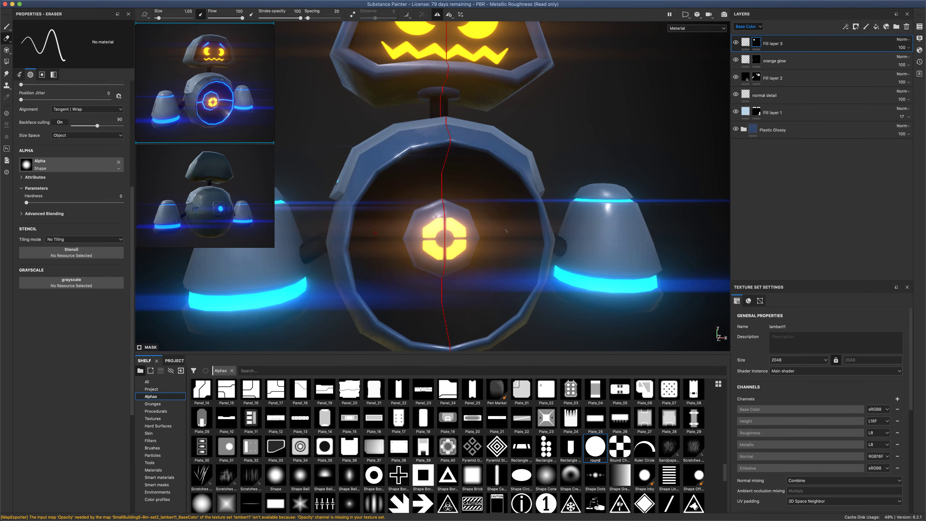
Show the mesh wireframe on the robot through the viewport display settings and set the wireframe color to white
left_click(919, 38)
scroll(769, 338, "down", 2)
scroll(770, 337, "down", 10)
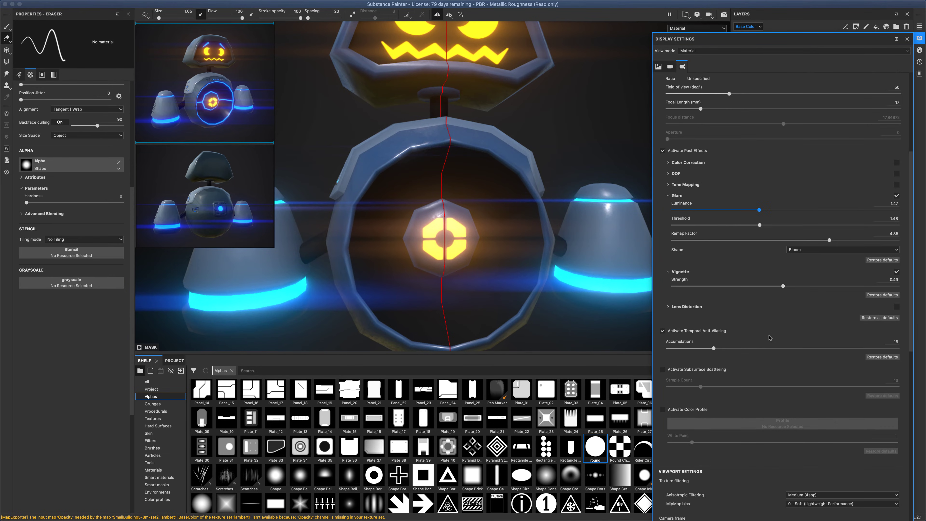
scroll(769, 338, "down", 1)
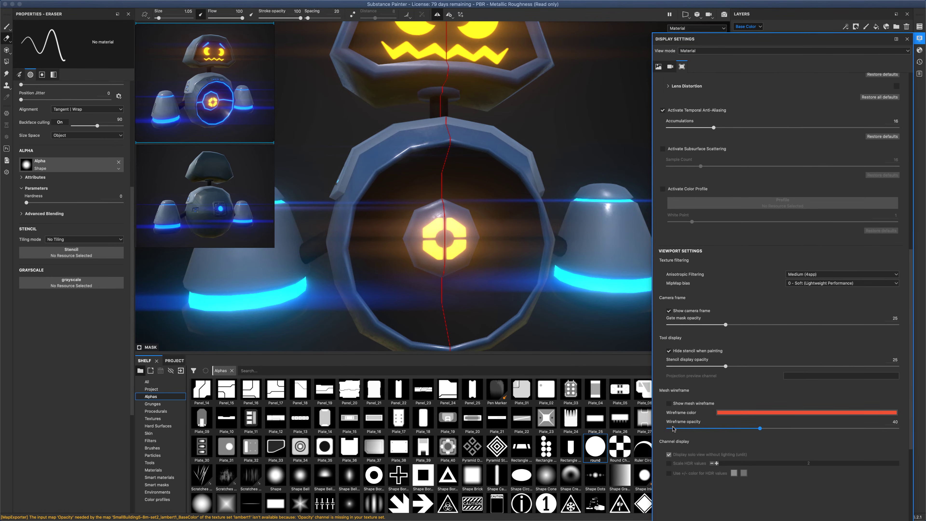
left_click(669, 404)
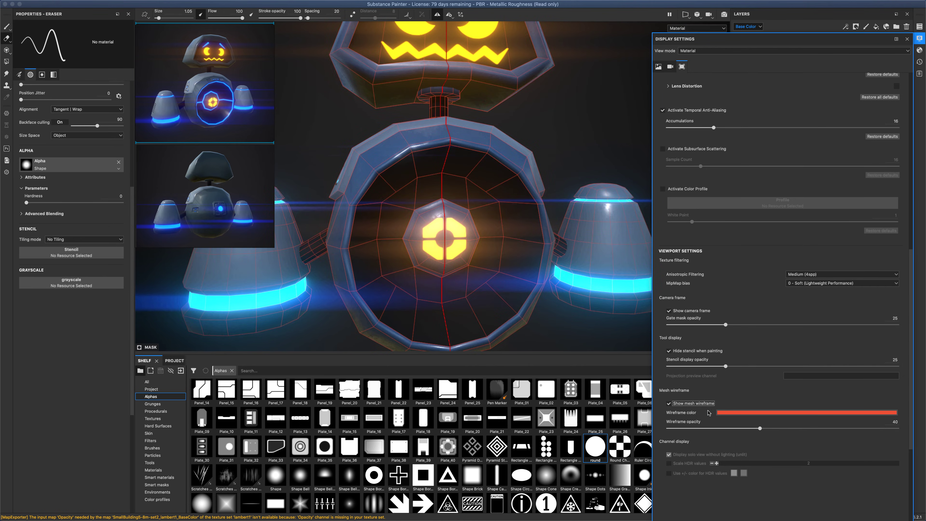
left_click(737, 415)
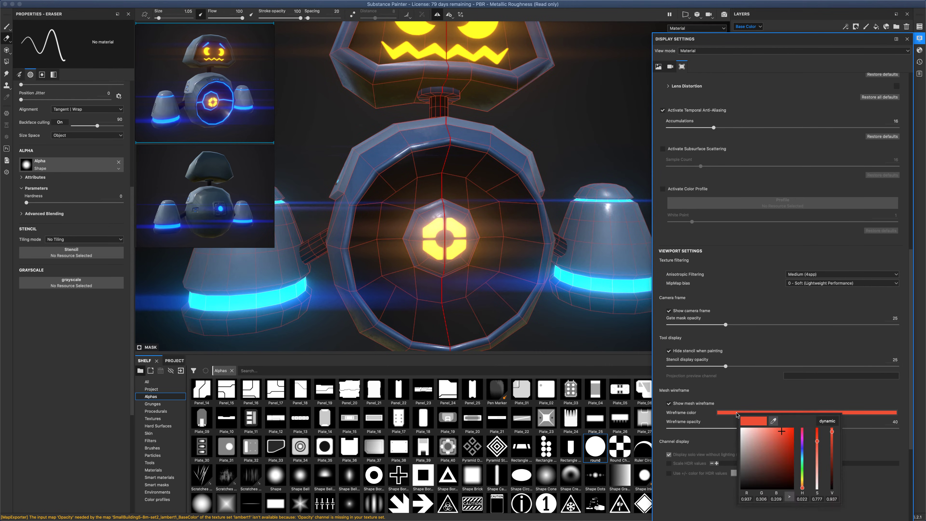
left_click(738, 415)
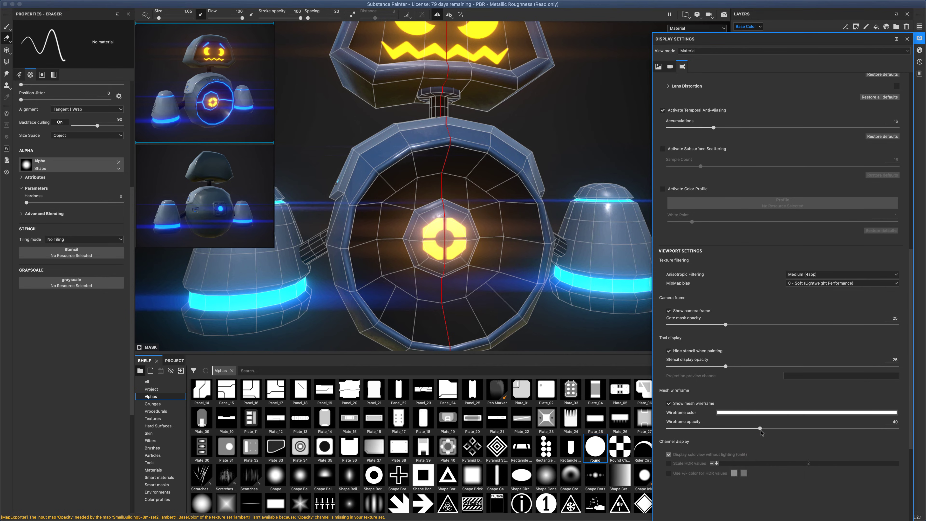
Reduce the mesh wireframe opacity to 6 and close the display settings
left_click_drag(760, 428, 694, 432)
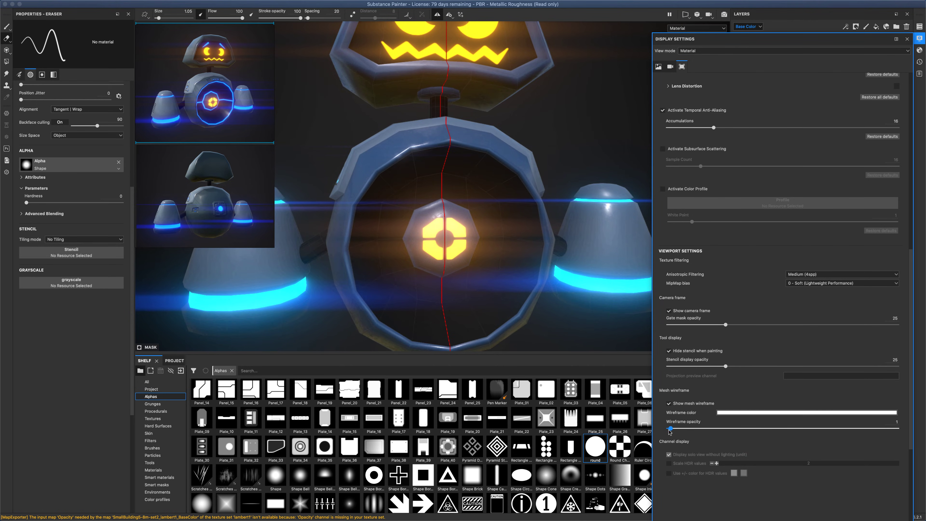
left_click_drag(673, 430, 681, 432)
left_click_drag(605, 138, 563, 137, "alt")
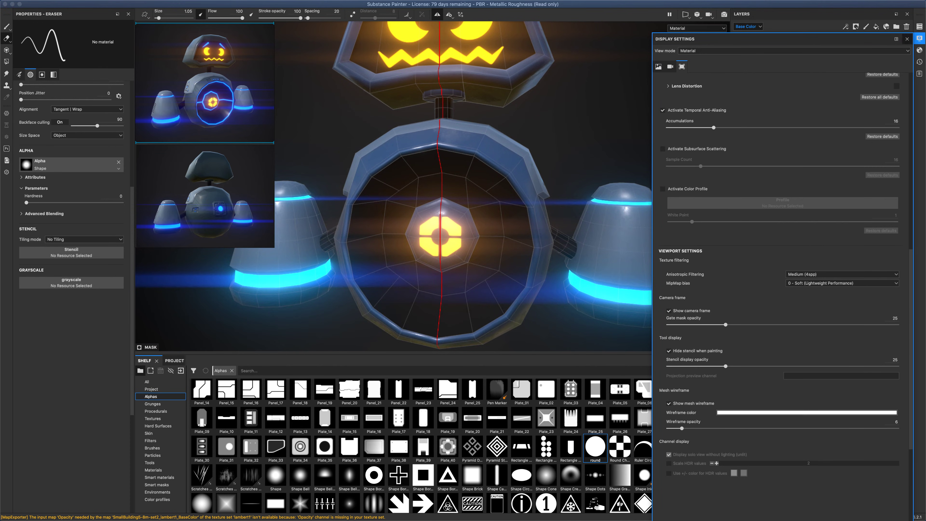
left_click(908, 39)
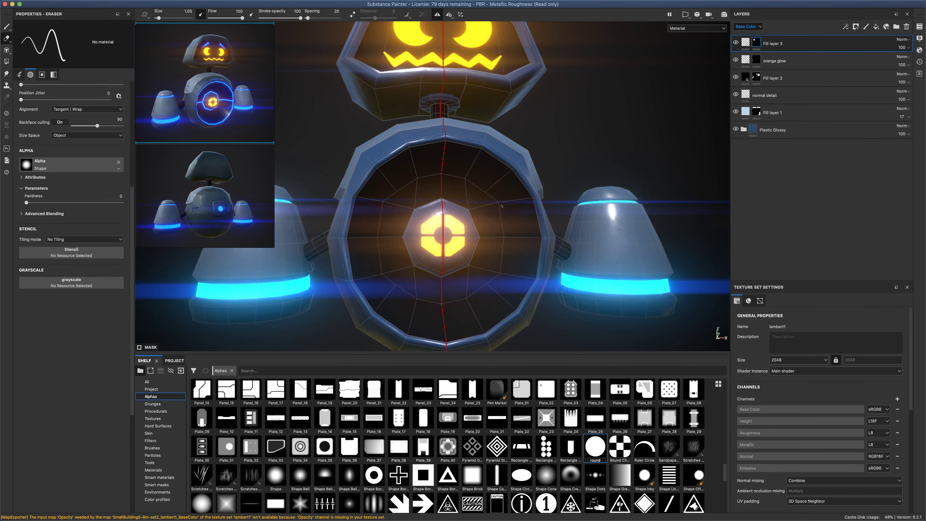
left_click_drag(599, 168, 602, 140, "alt")
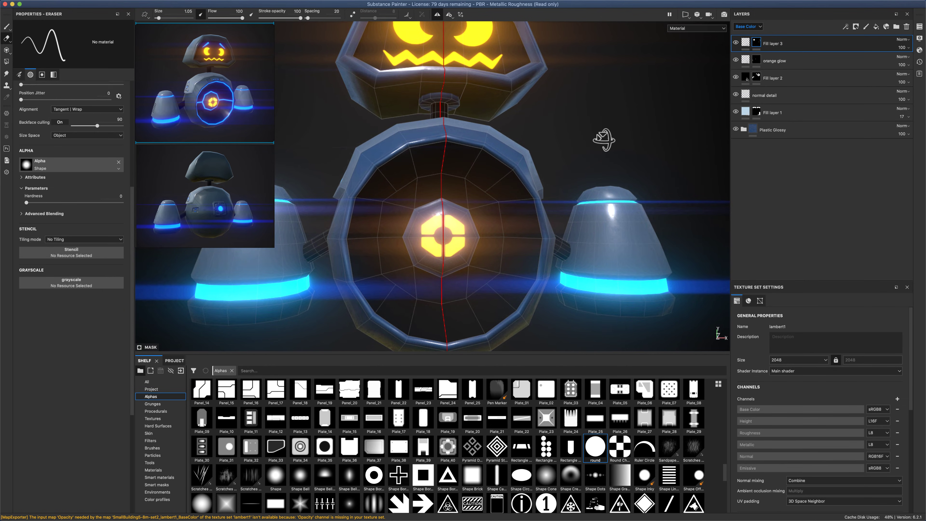
Rename the selected fill layer 3 to "blue glow"
double_click(770, 44)
type("b")
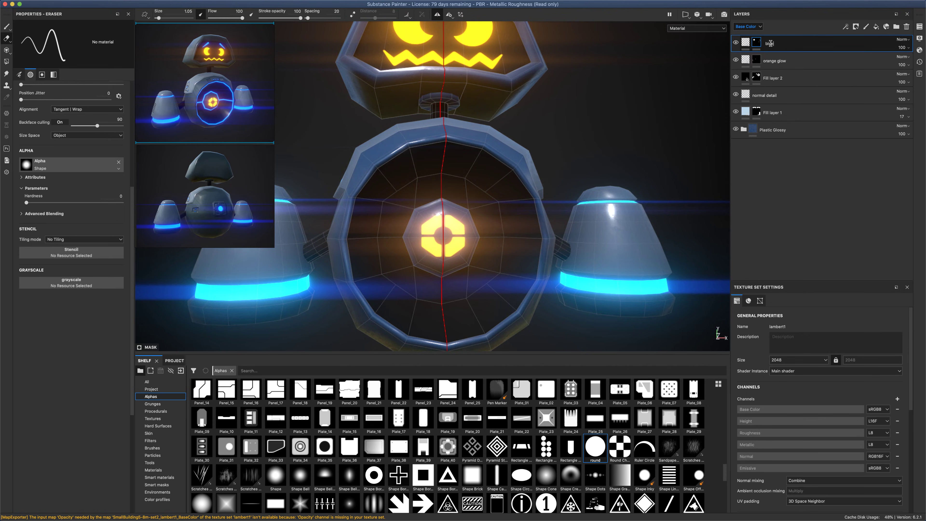
type("lue glow")
key("Return")
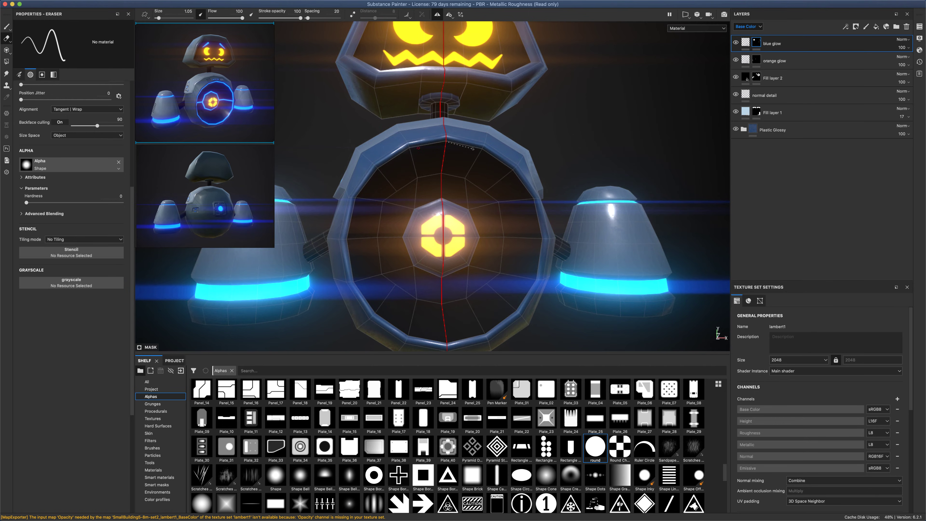
Paint a mirrored blue line in straight segments along the upper half of the chest opening's inner rim at brush size 1.28
key("shift")
left_click(6, 27)
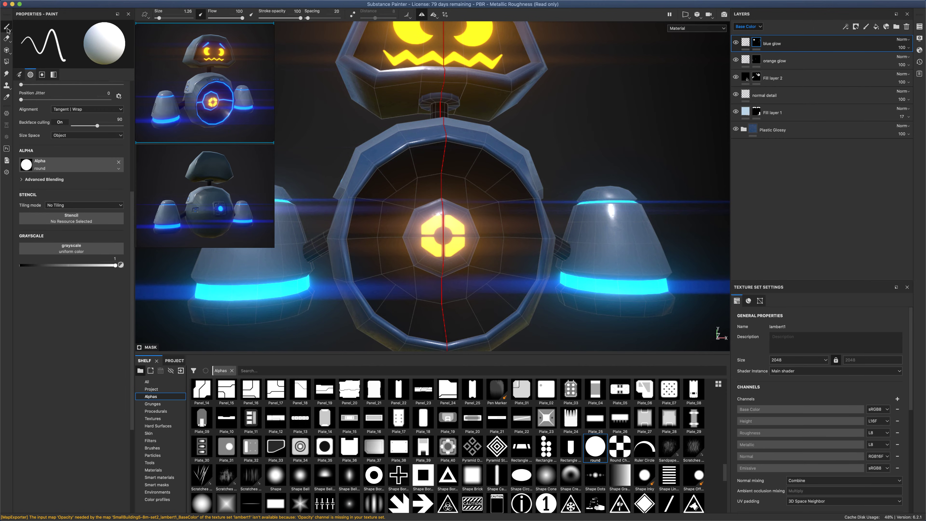
left_click_drag(500, 170, 523, 221)
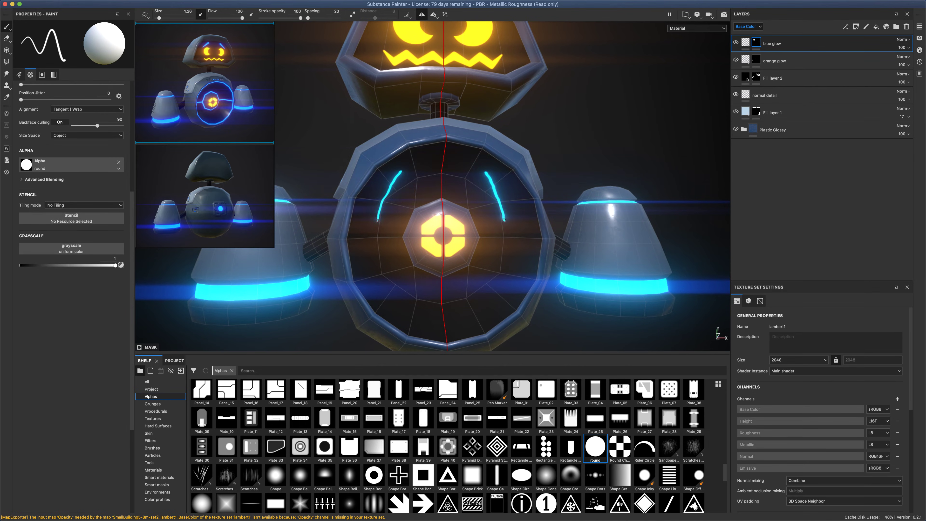
key("super+z")
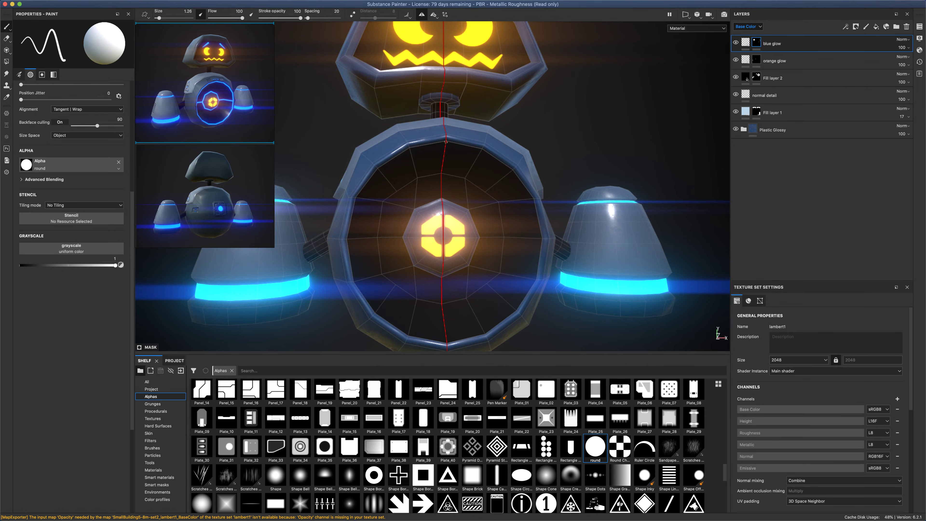
key("shift")
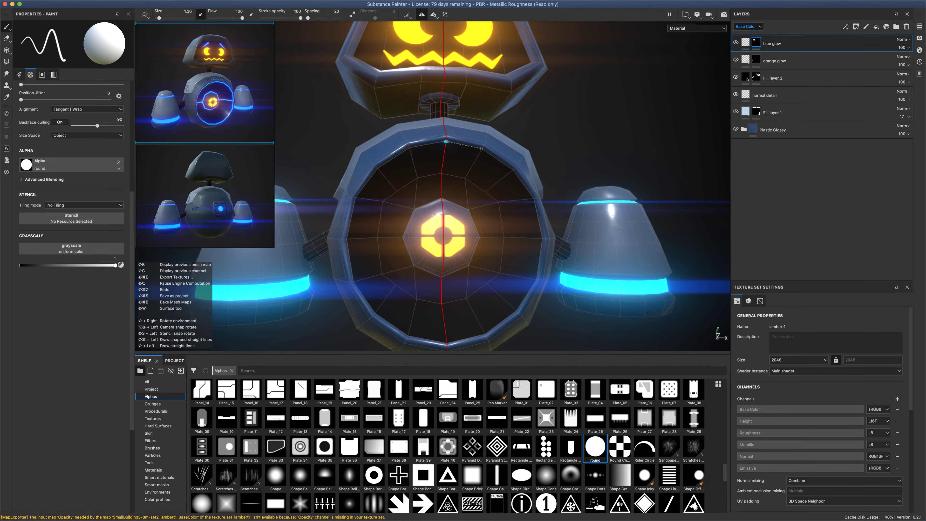
left_click(482, 148, "shift")
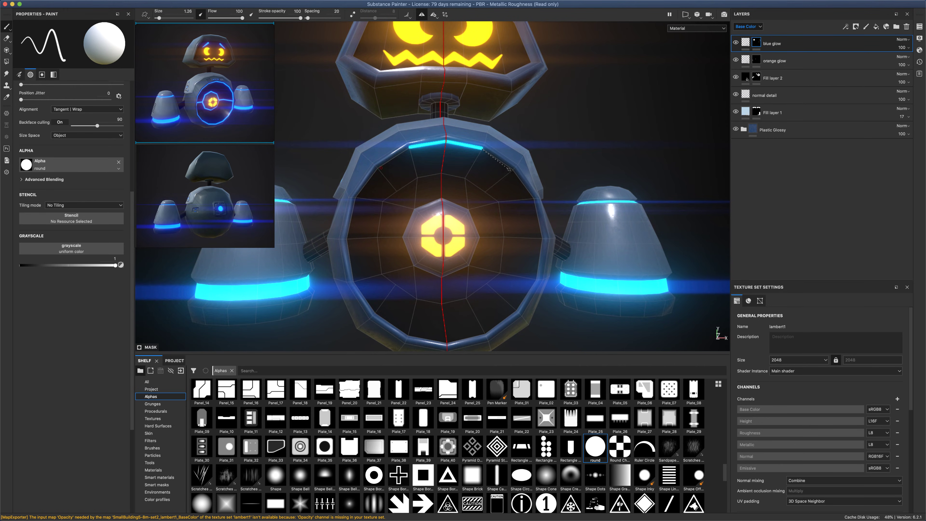
left_click(512, 169, "shift")
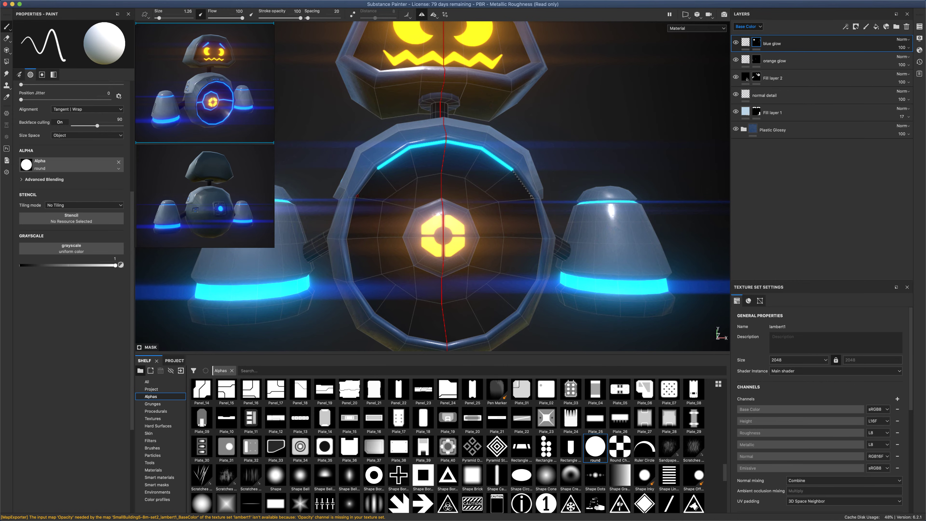
left_click(533, 198, "shift")
left_click(542, 238, "shift")
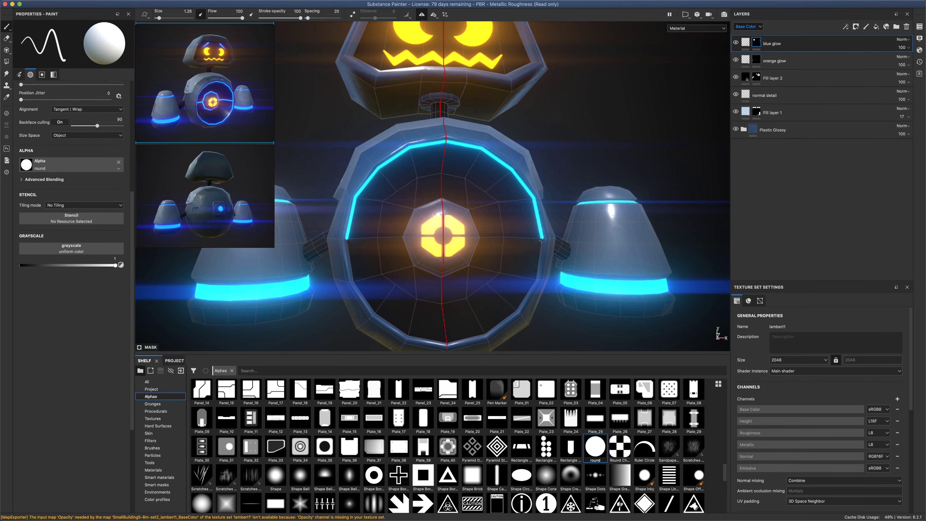
Continue the mirrored blue rim line with straight segments around the lower half of the chest opening to close the ring
left_click(536, 279, "shift")
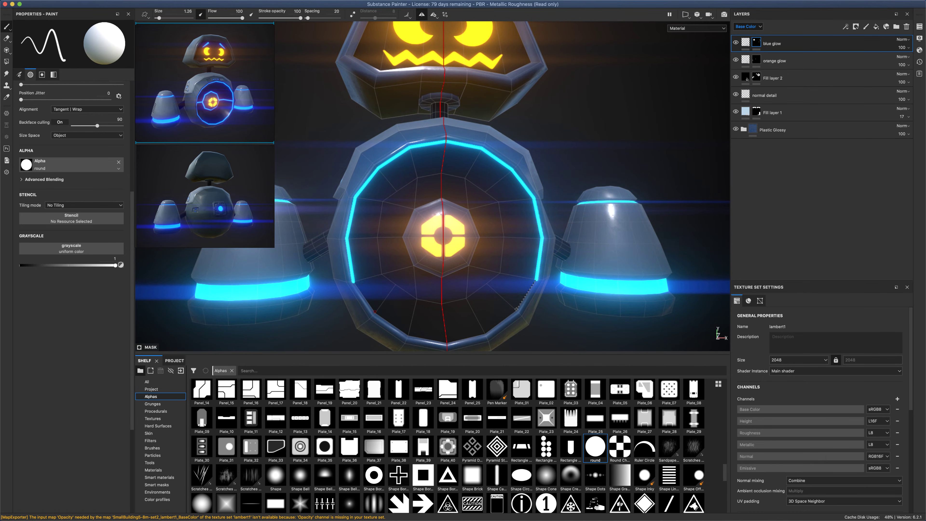
left_click(516, 309, "shift")
left_click(484, 333, "shift")
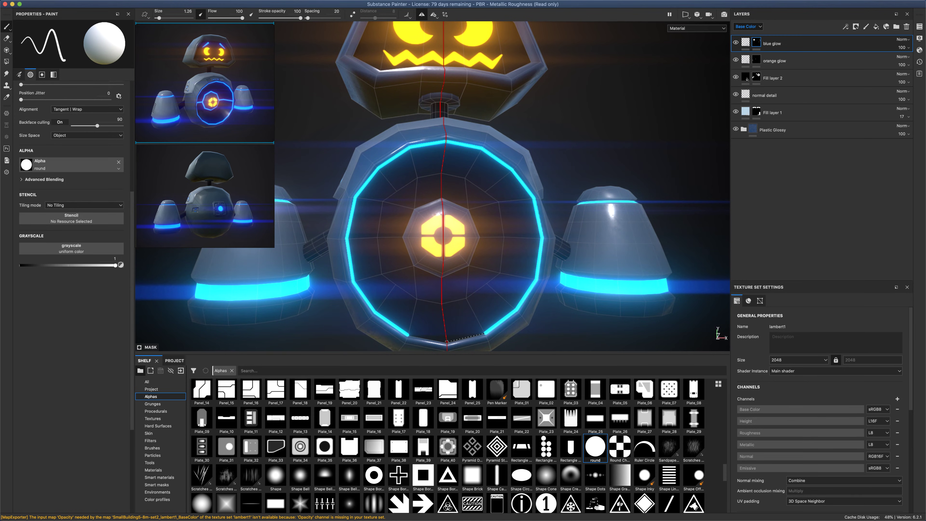
left_click(447, 342, "shift")
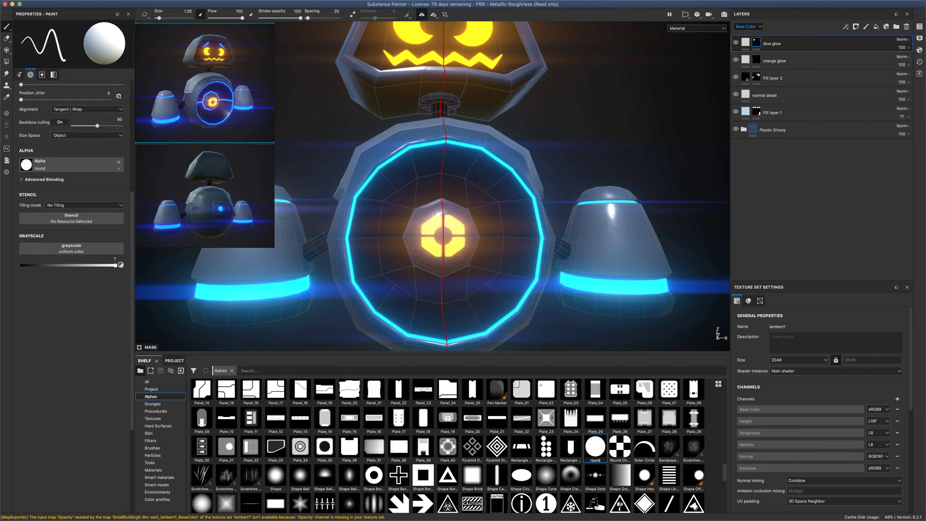
Outline the octagonal plate around the orange chest core with mirrored straight blue strokes along its edges
left_click_drag(438, 182, 443, 182, "alt")
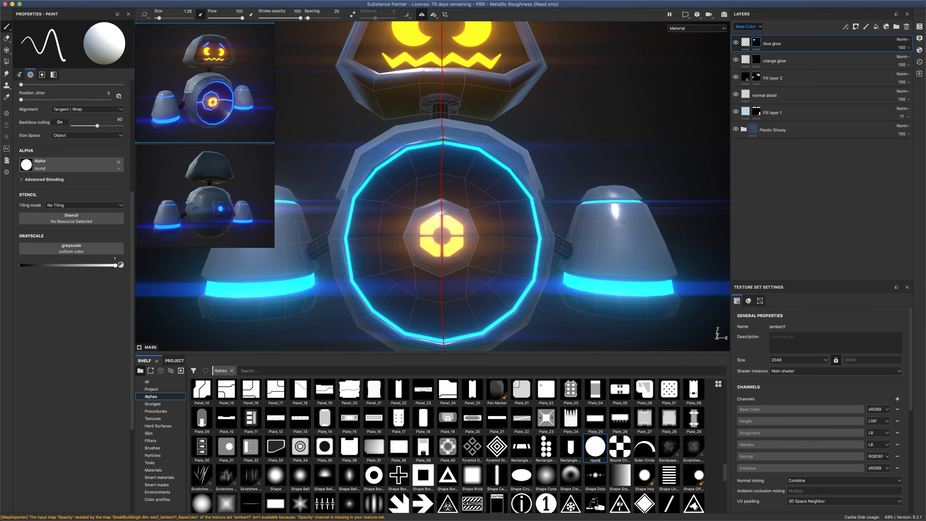
scroll(493, 242, "up", 3)
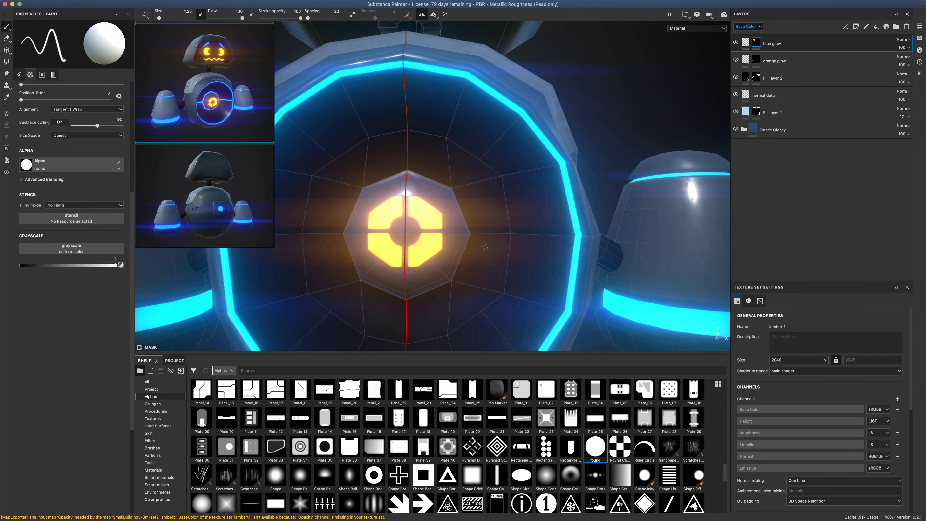
left_click_drag(485, 247, 491, 252, "alt")
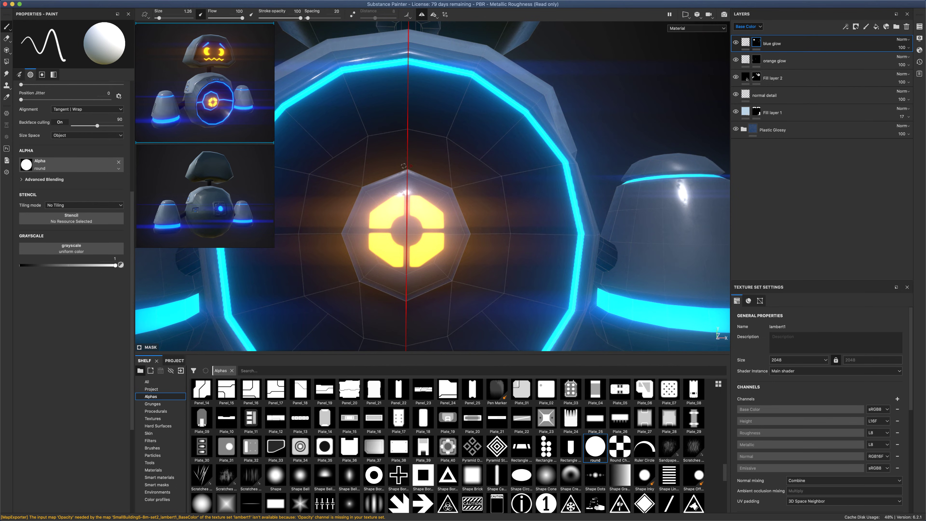
left_click(407, 168)
left_click(452, 187, "shift")
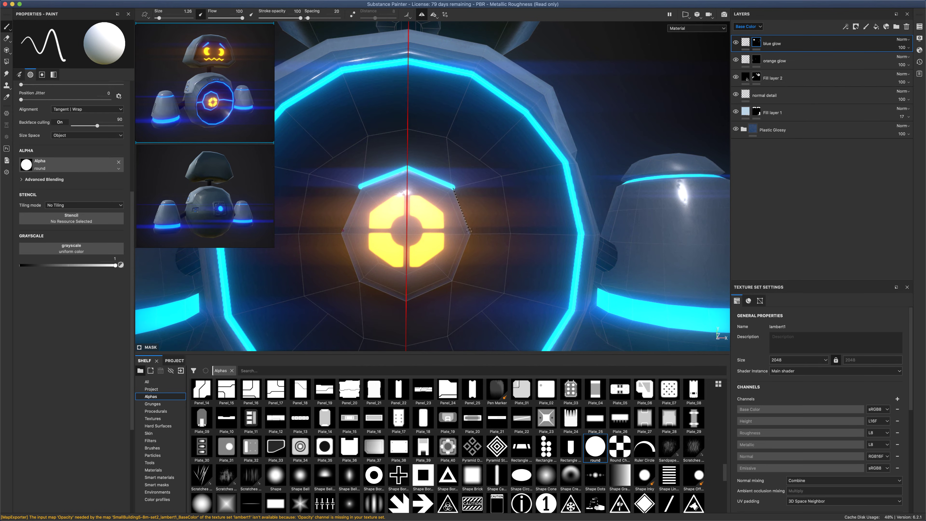
left_click(471, 235, "shift")
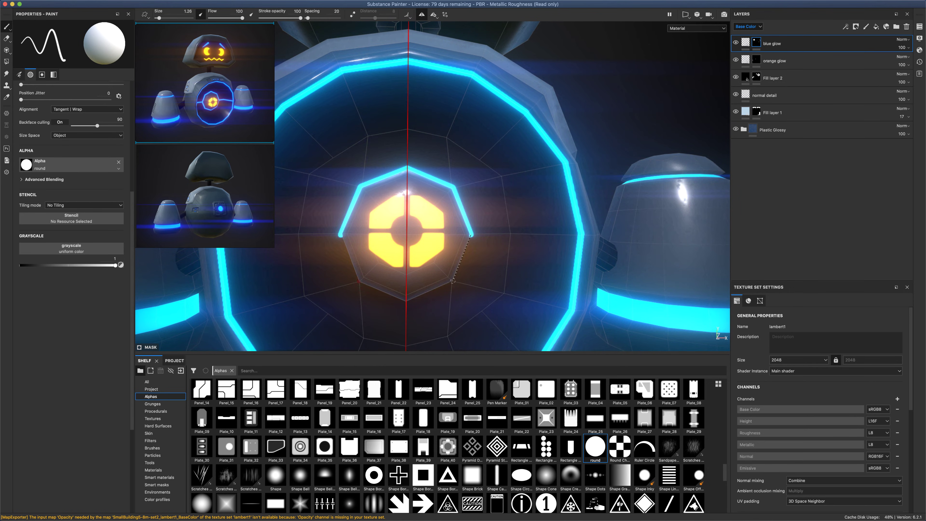
left_click(453, 282, "shift")
left_click(407, 301, "shift")
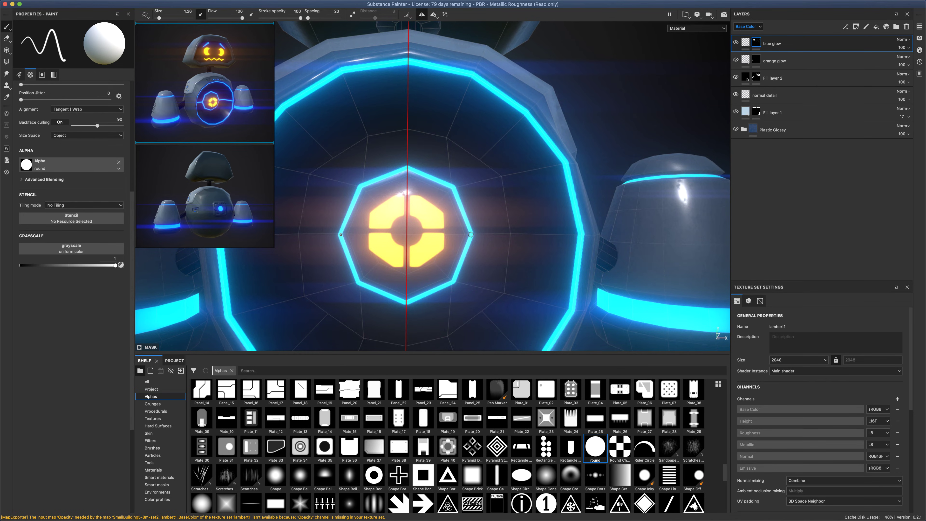
Paint mirrored horizontal blue lines connecting the octagonal core outline to the outer chest ring
left_click(512, 235, "shift")
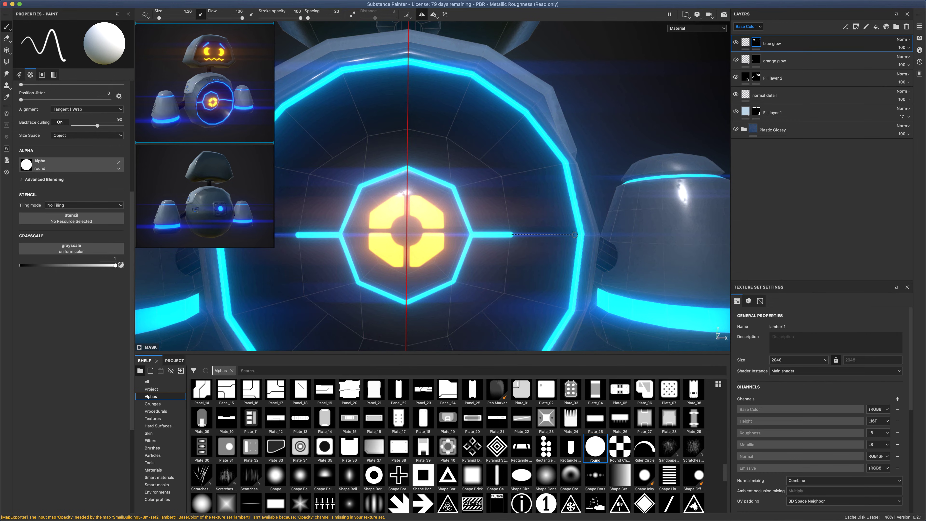
left_click(575, 235, "shift")
scroll(491, 270, "down", 5)
mouse_move(490, 270)
left_mouse_down("alt")
mouse_move(554, 273)
mouse_move(503, 255)
mouse_move(526, 242)
mouse_move(407, 231)
mouse_move(505, 252)
mouse_move(515, 252)
mouse_move(498, 245)
mouse_move(621, 248)
mouse_move(497, 242)
mouse_move(480, 232)
mouse_move(509, 242)
mouse_move(513, 223)
mouse_move(500, 234)
mouse_move(507, 265)
mouse_move(489, 262)
left_mouse_up("alt")
scroll(528, 242, "down", 4)
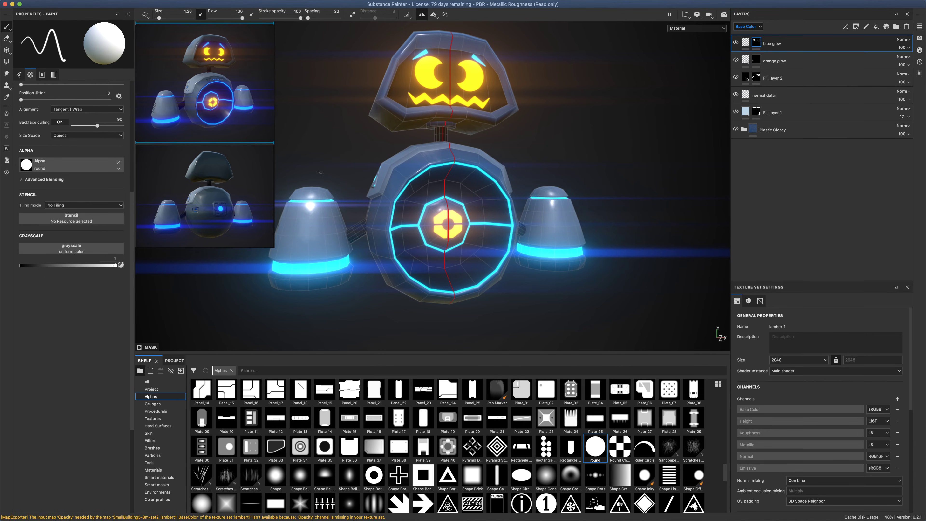
left_click_drag(518, 221, 364, 222, "alt")
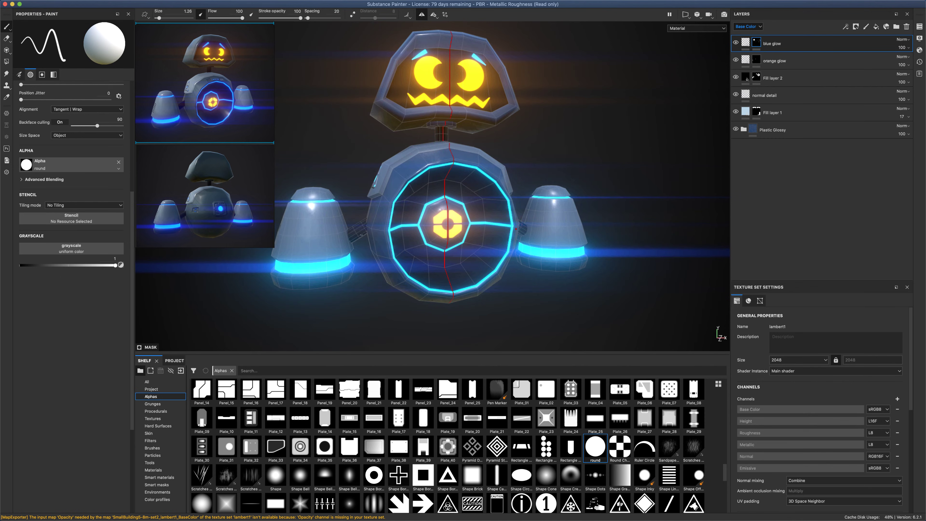
left_click_drag(496, 228, 488, 233, "alt")
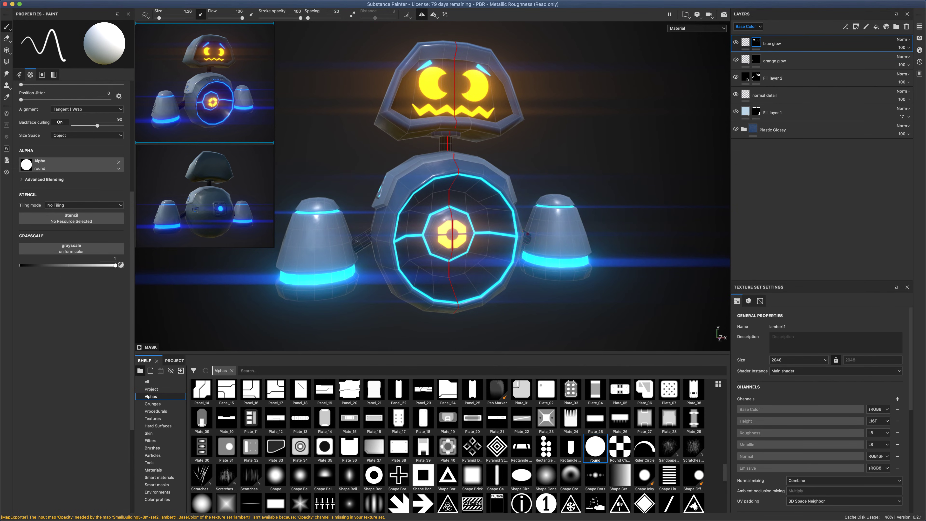
mouse_move(358, 242)
left_mouse_down("alt")
mouse_move(413, 239)
mouse_move(358, 241)
left_mouse_up("alt")
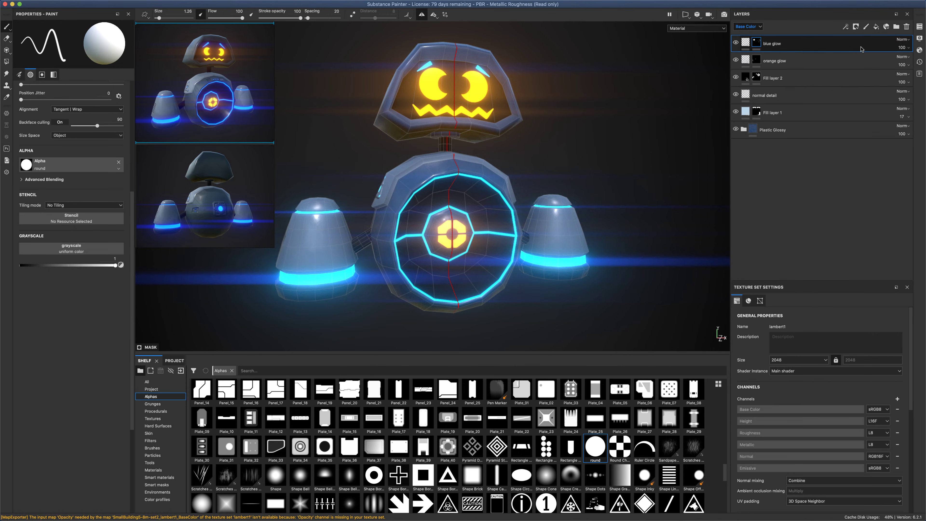
Hide the mesh wireframe in the viewport display settings and view the whole robot
left_click(919, 38)
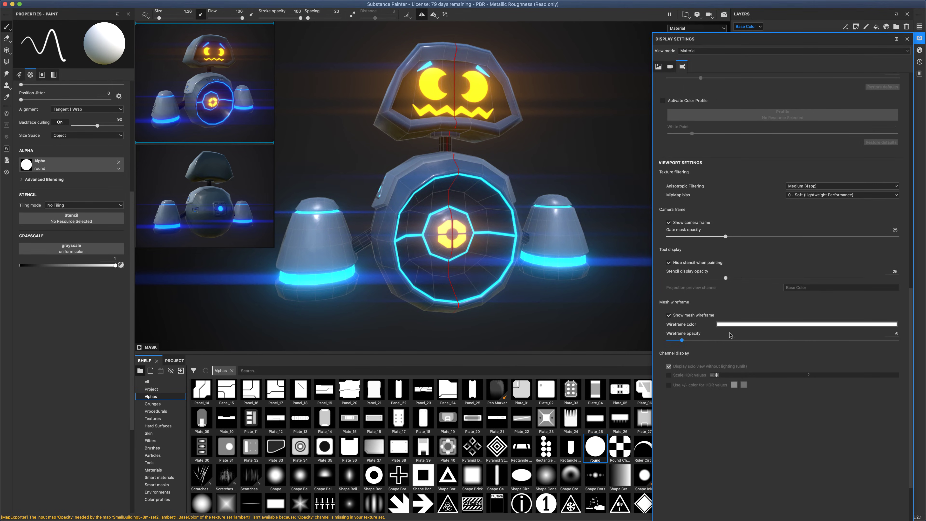
left_click(669, 315)
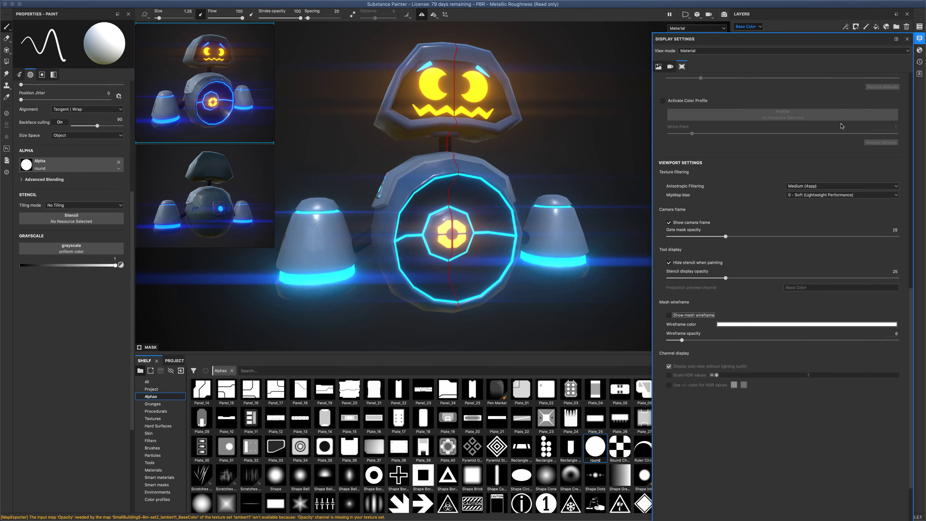
left_click(907, 39)
mouse_move(714, 173)
left_mouse_down("alt")
mouse_move(614, 180)
mouse_move(672, 186)
mouse_move(587, 180)
left_mouse_up("alt")
scroll(640, 185, "down", 3)
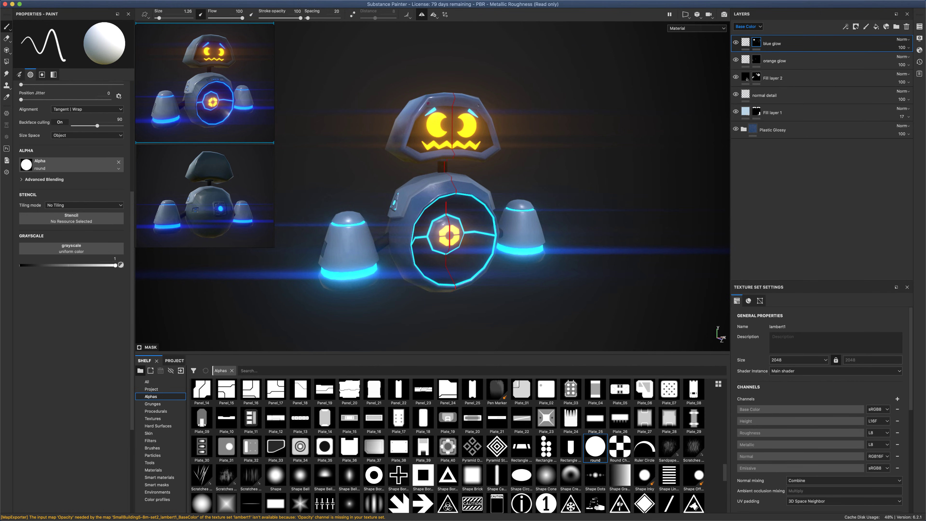
Turn off mirror symmetry and inspect the robot from front and back while rotating the environment lighting
left_click(421, 16)
mouse_move(574, 134)
left_mouse_down("alt")
mouse_move(522, 128)
mouse_move(496, 97)
mouse_move(587, 131)
mouse_move(574, 139)
left_mouse_up("alt")
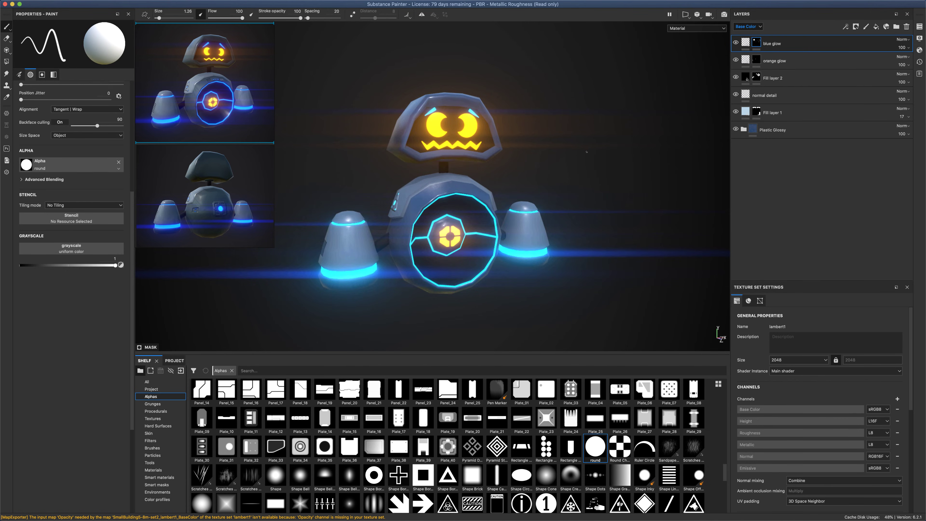
mouse_move(587, 152)
right_mouse_down("shift")
mouse_move(347, 149)
mouse_move(357, 151)
right_mouse_up("shift")
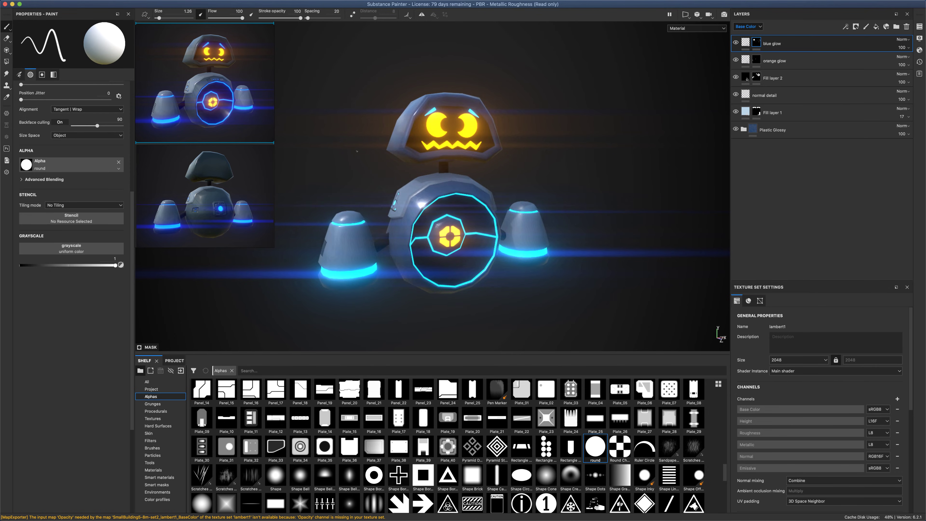
left_click_drag(357, 150, 619, 160, "alt")
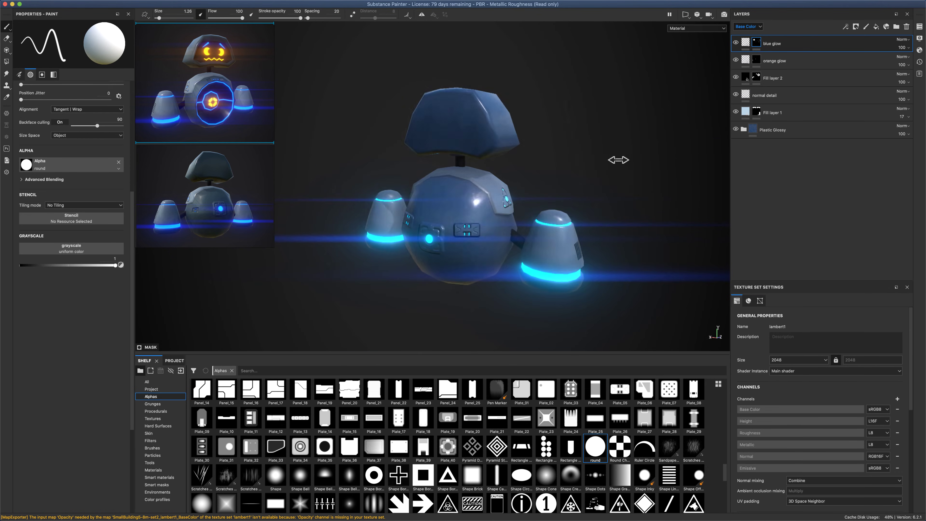
mouse_move(619, 160)
right_mouse_down("shift")
mouse_move(581, 157)
mouse_move(616, 158)
right_mouse_up("shift")
left_click_drag(616, 158, 653, 183, "alt")
middle_click_drag(653, 182, 562, 176, "alt")
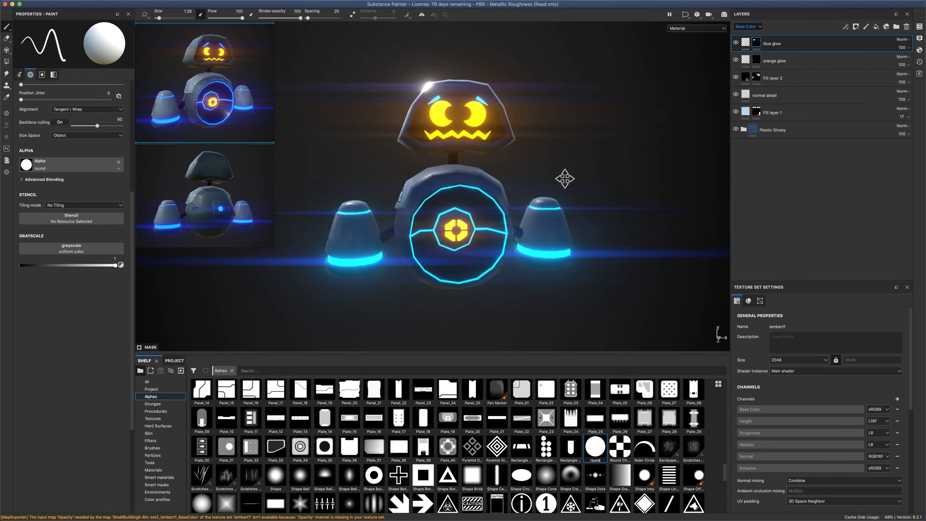
Try the Autumn Forest, Bonifacio Aragon Stairs and Cave Entry Forest environment maps on the robot
left_click(919, 39)
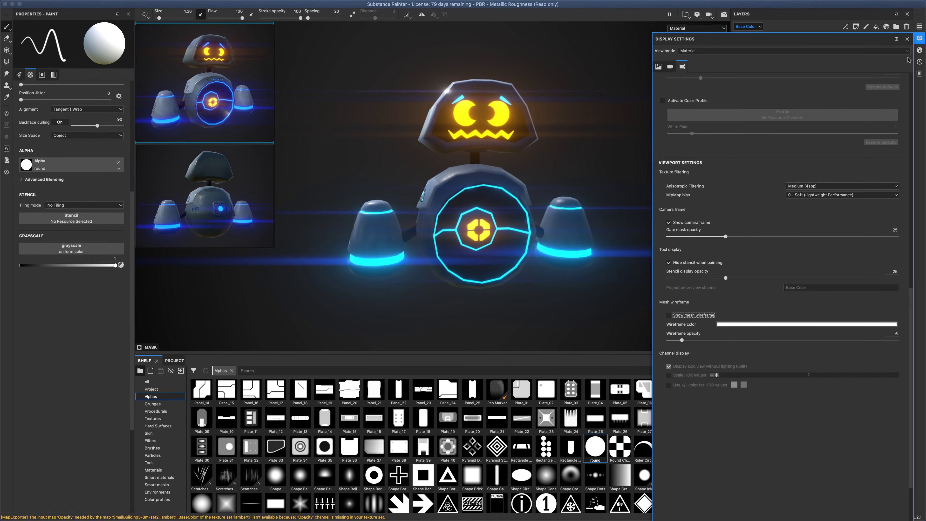
scroll(909, 80, "up", 10)
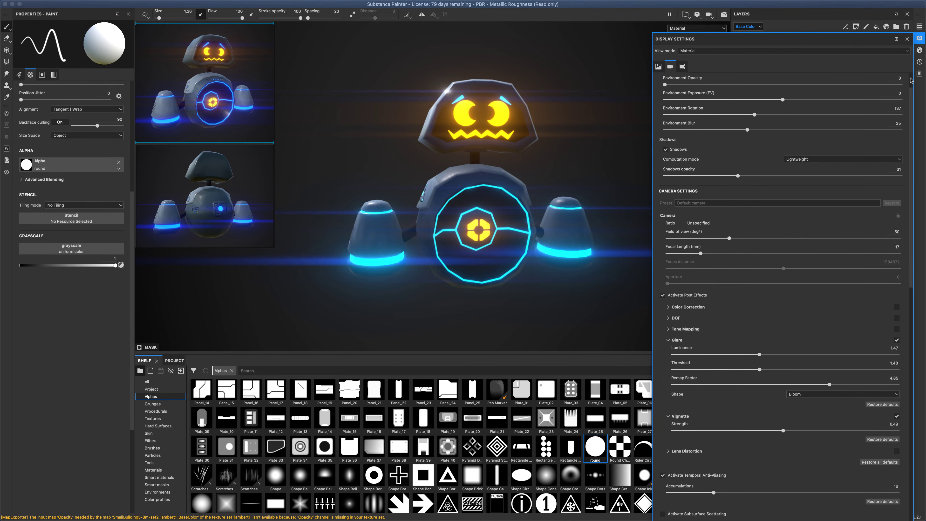
left_click(846, 101)
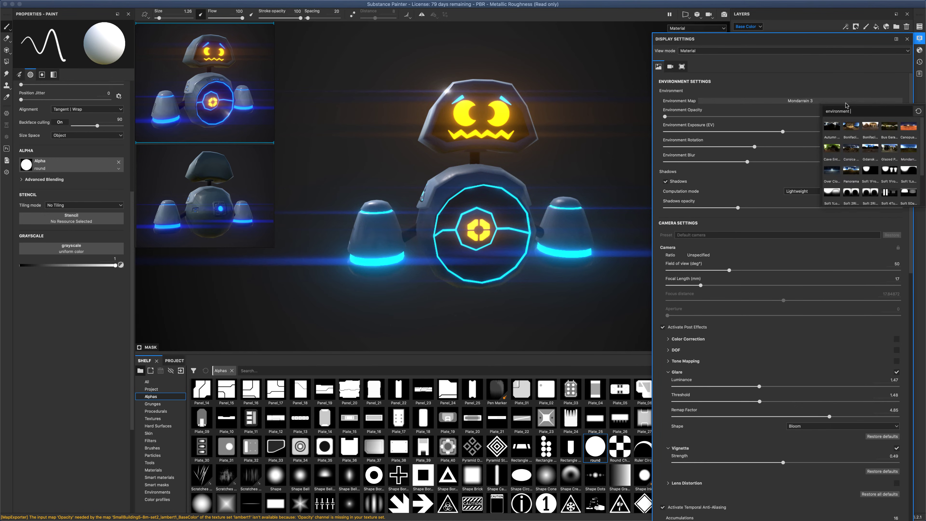
left_click(832, 128)
left_click(841, 103)
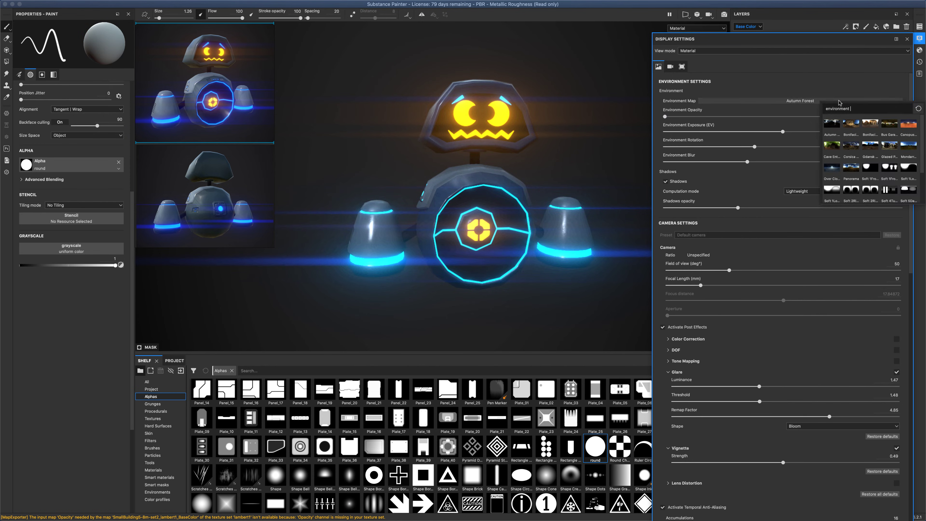
left_click(855, 128)
left_click(856, 102)
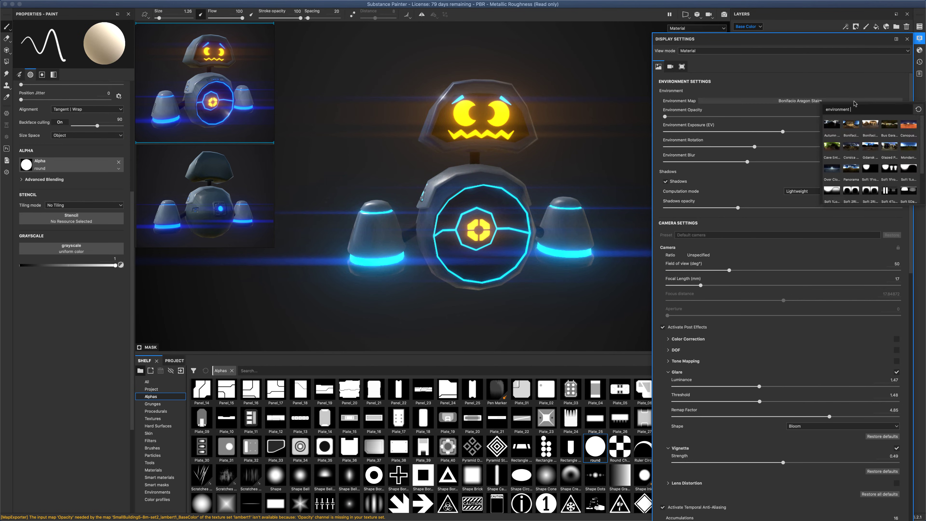
left_click(832, 146)
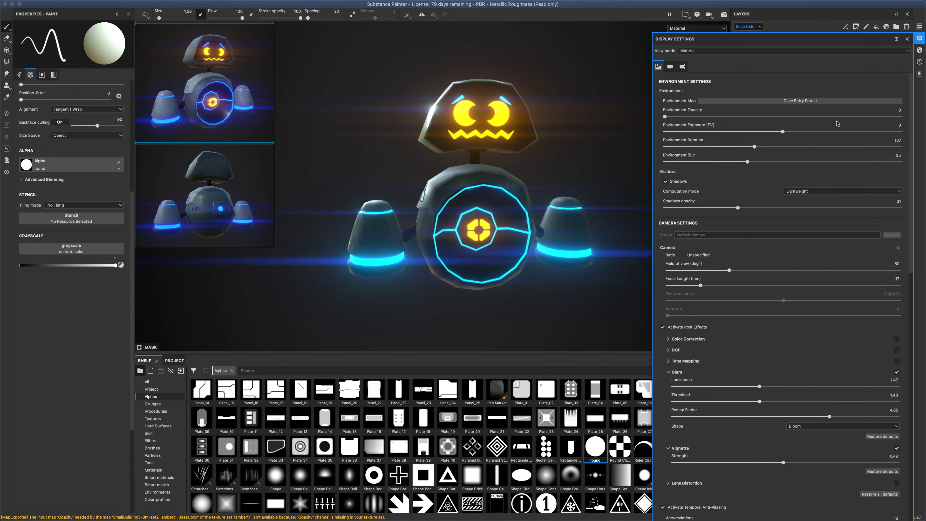
Try the Over Clouds and Canopus Ground environment maps and view the robot at an angle
left_click(838, 102)
key("Escape")
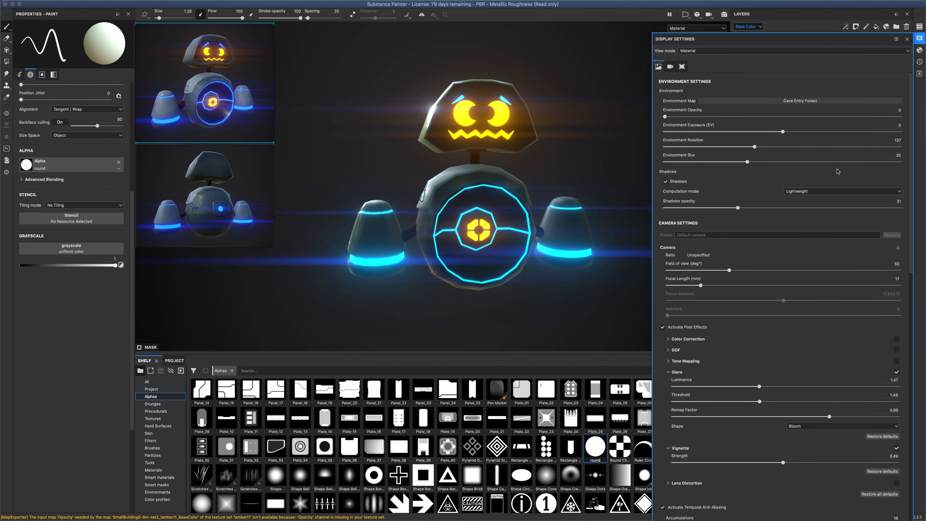
left_click(838, 102)
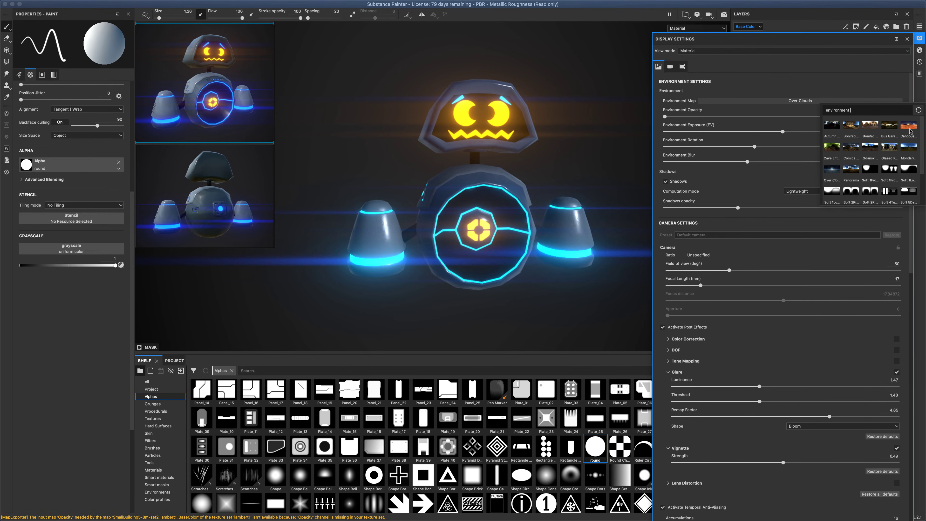
left_click(909, 127)
left_click_drag(582, 190, 620, 187, "alt")
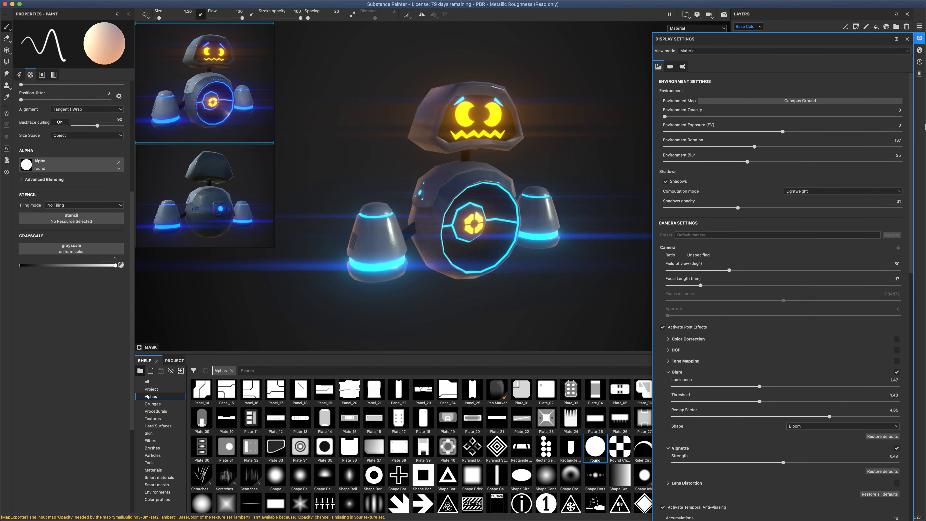
Switch the environment map back to Mondarrain and close the display settings
left_click(871, 102)
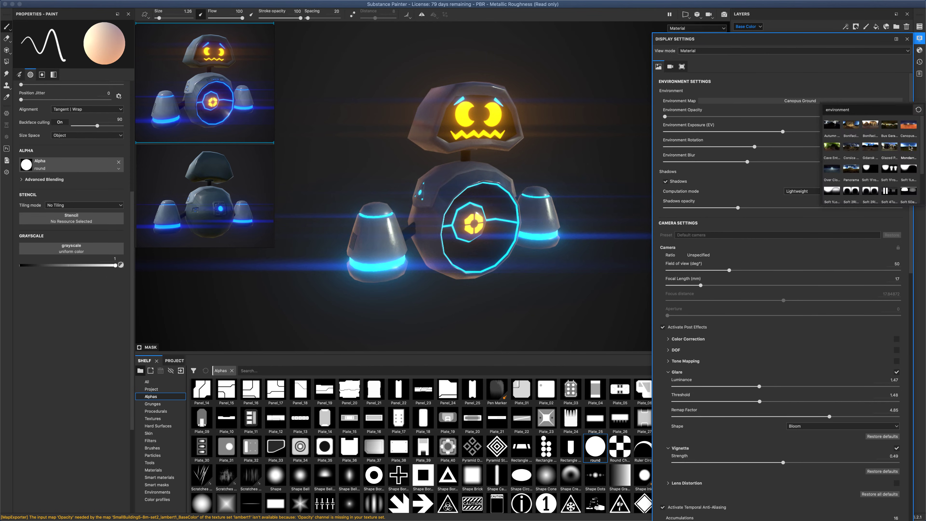
left_click(910, 155)
left_click(907, 39)
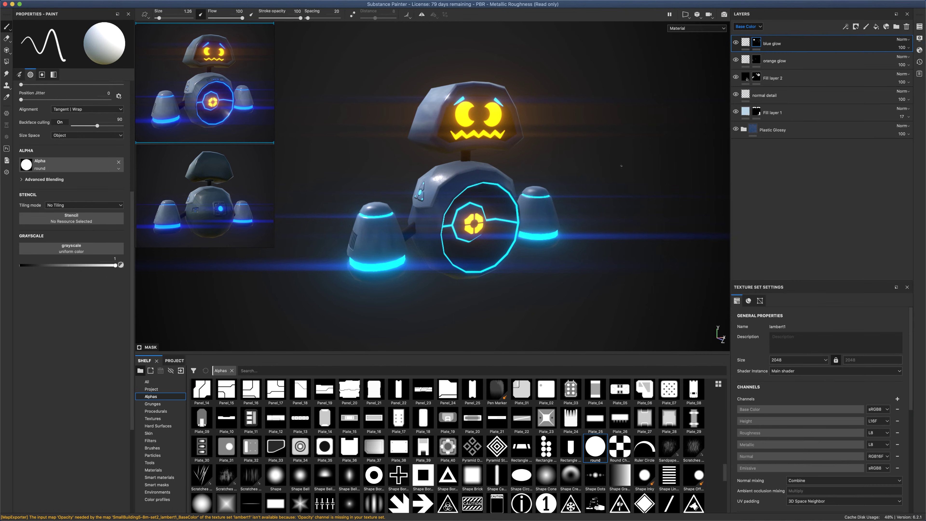
Add a fill layer above blue glow and disable its color, roughness, metallic, normal and emissive channels, keeping only height
left_click_drag(613, 182, 527, 196, "alt")
scroll(627, 208, "up", 3)
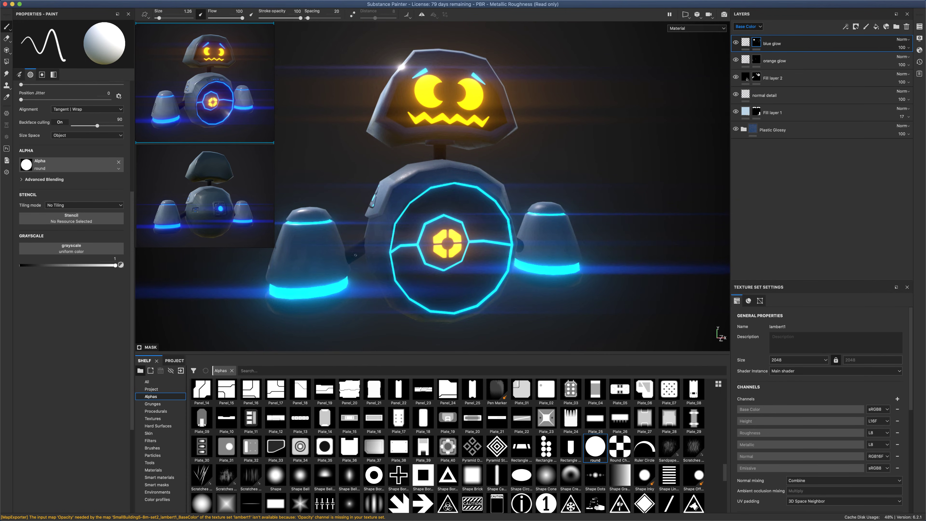
left_click_drag(365, 267, 585, 317, "alt")
key("f")
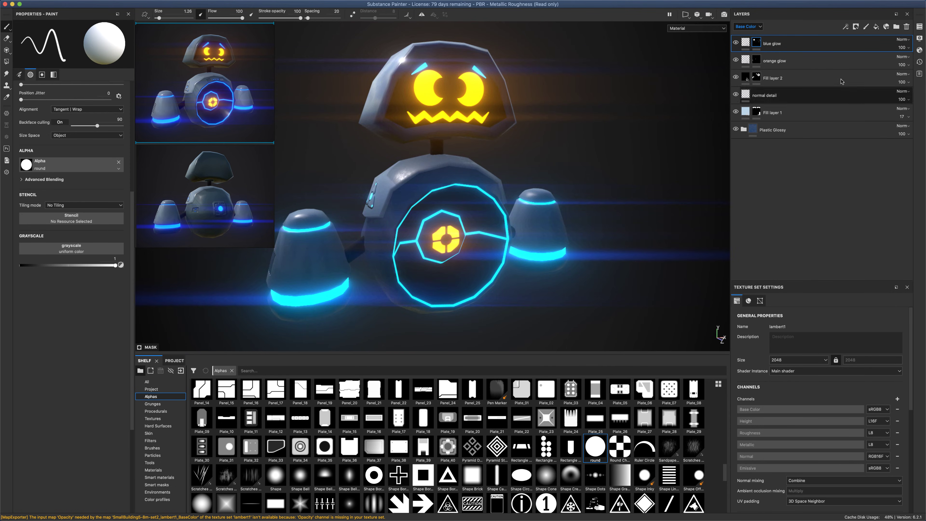
left_click(875, 29)
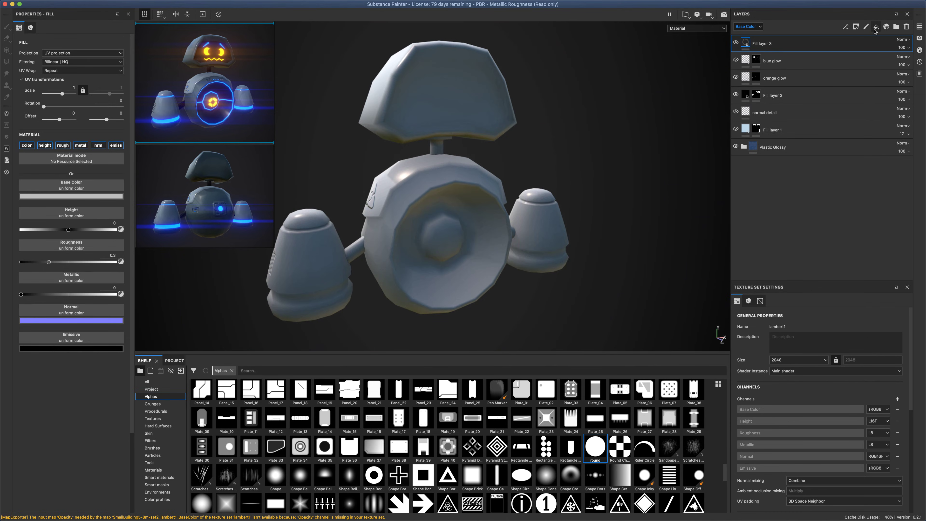
left_click(27, 145)
left_click(63, 145)
left_click(80, 145)
left_click(99, 145)
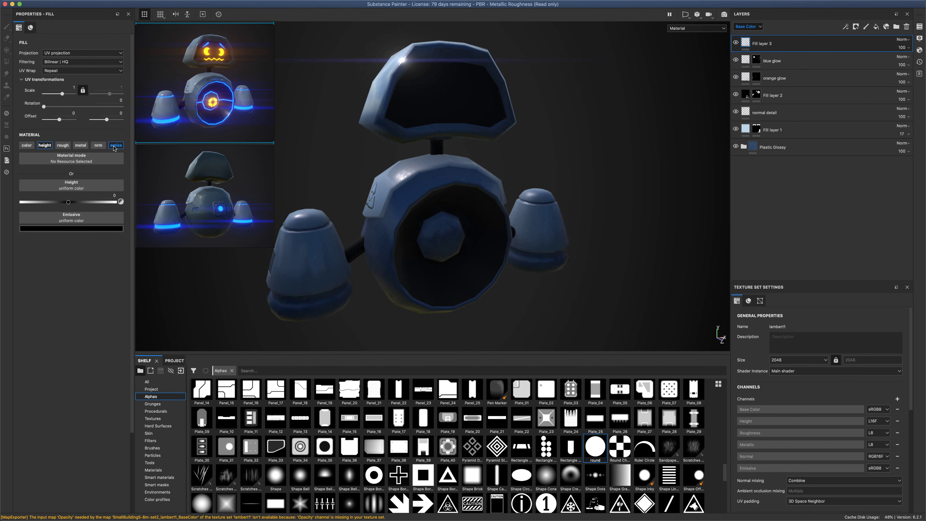
left_click(116, 146)
Assign the Stripes procedural to the height channel of Fill layer 3
scroll(338, 260, "up", 5)
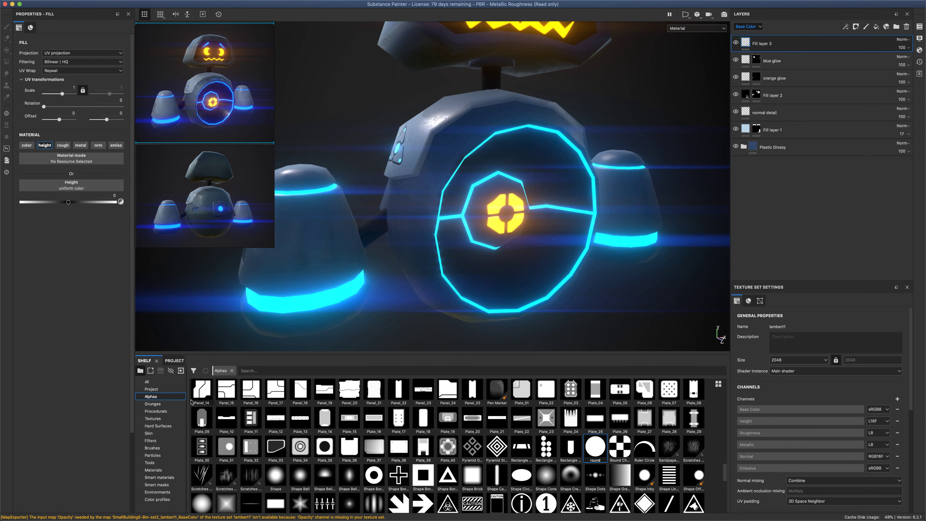
left_click(156, 411)
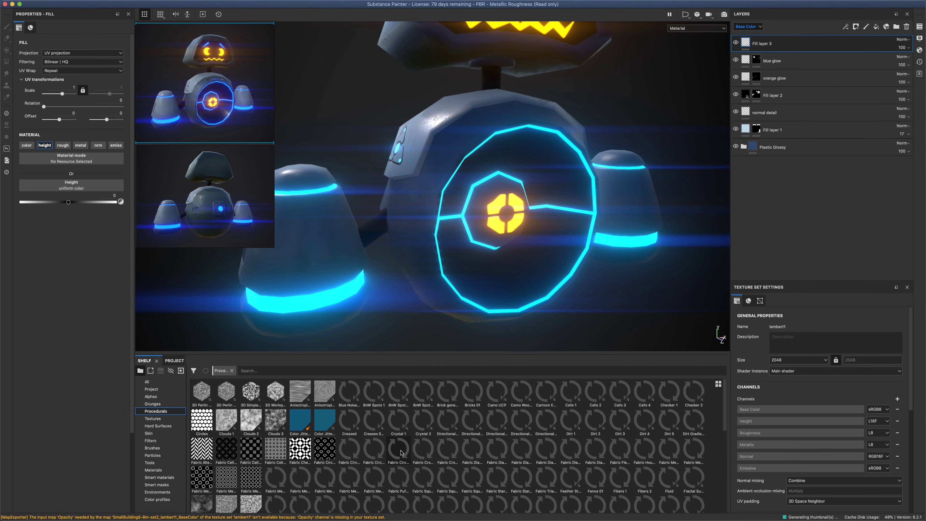
mouse_move(399, 452)
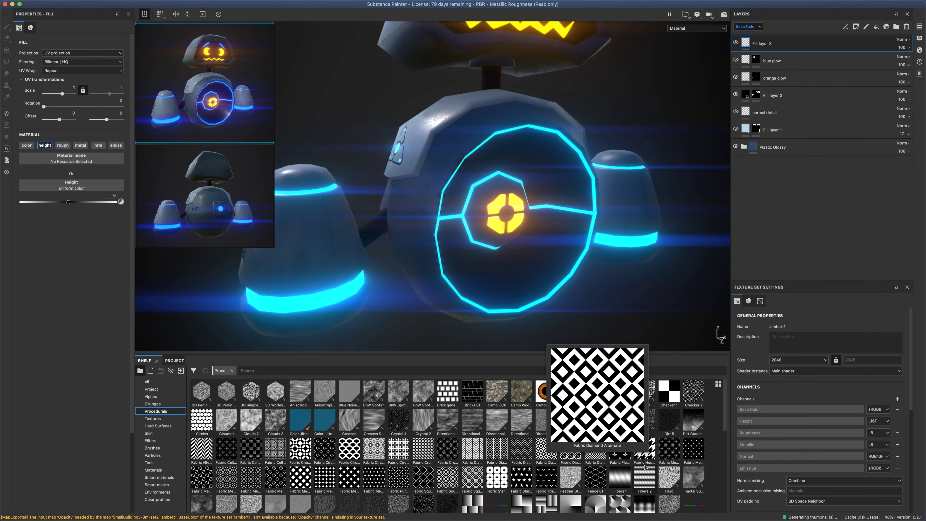
scroll(726, 471, "down", 2)
scroll(725, 471, "down", 5)
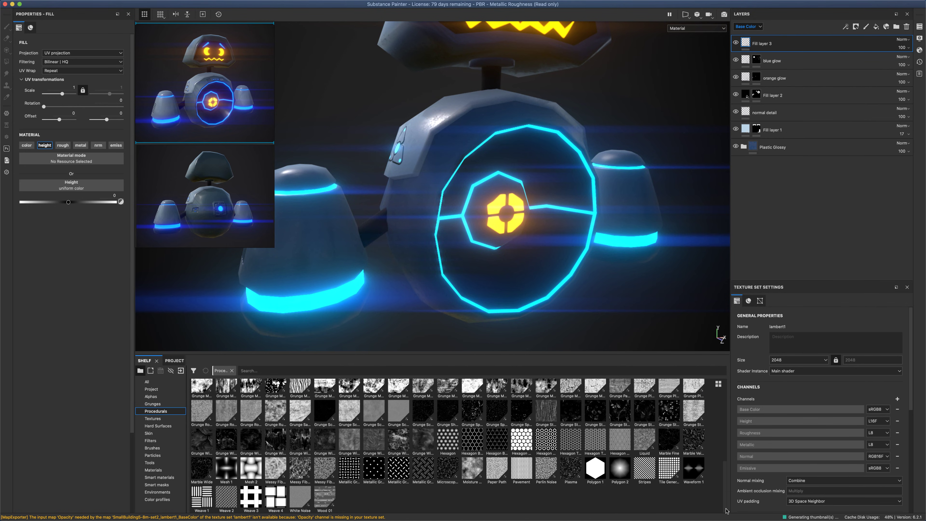
mouse_move(647, 472)
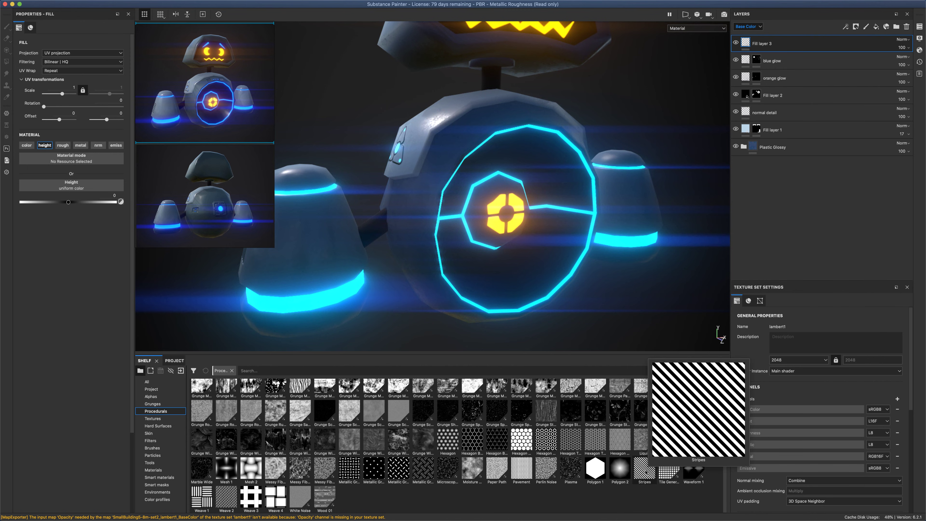
left_click_drag(645, 473, 86, 187)
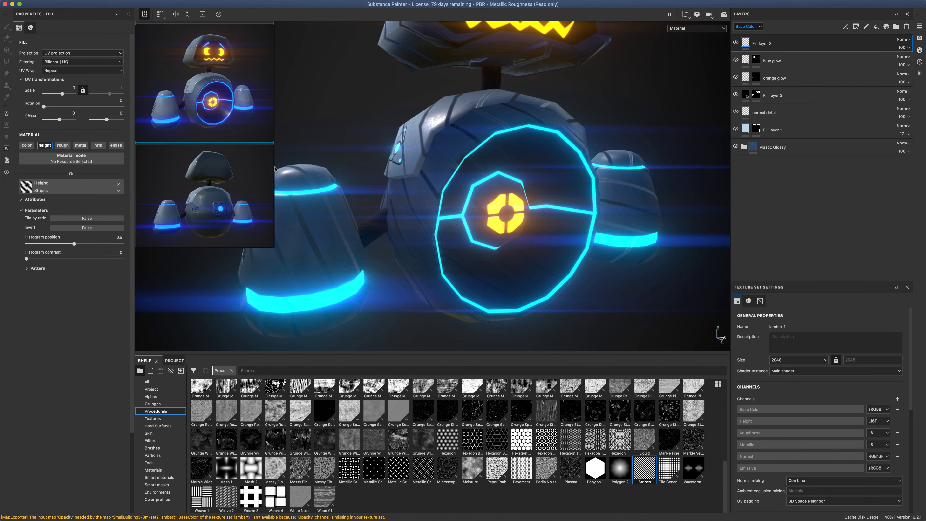
Set the stripe pattern's UV scale to about 9.04 and its rotation to about 126.17
left_click_drag(43, 106, 68, 107)
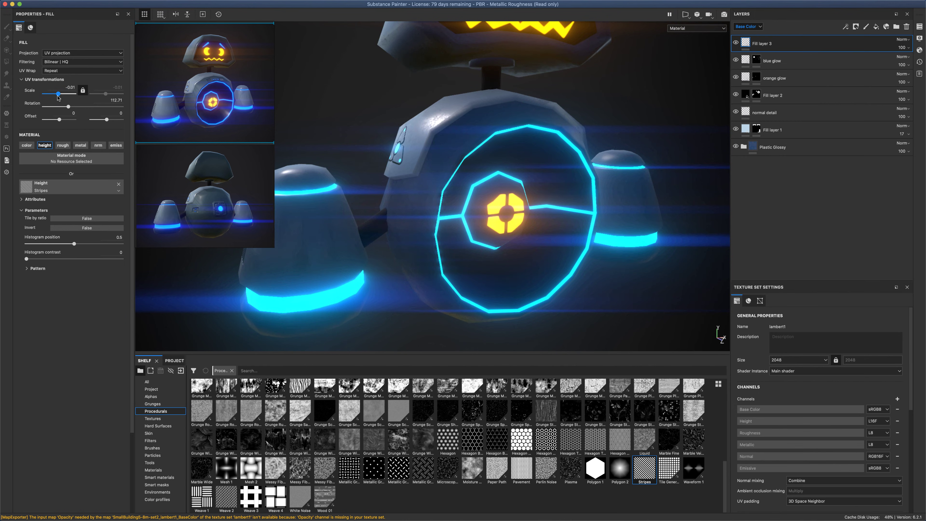
left_click_drag(61, 96, 65, 97)
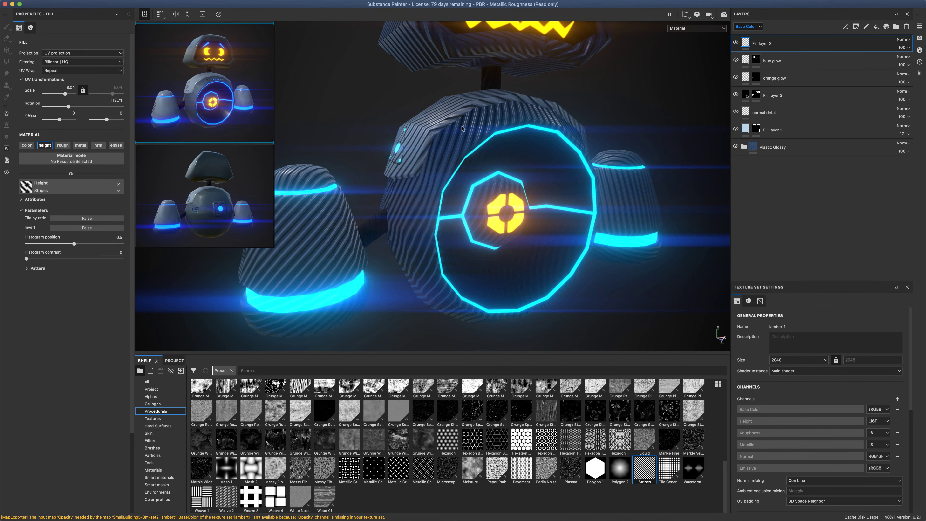
scroll(377, 262, "up", 3)
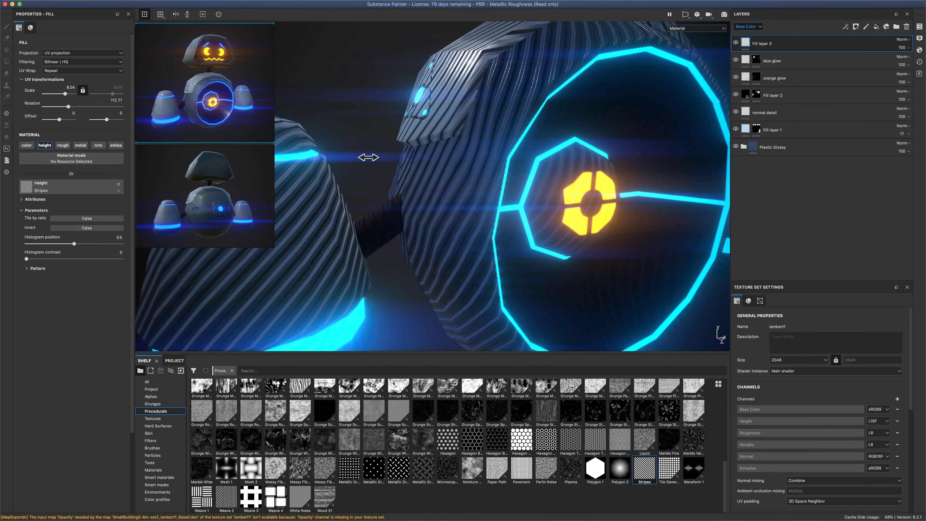
right_click_drag(368, 158, 333, 157, "shift")
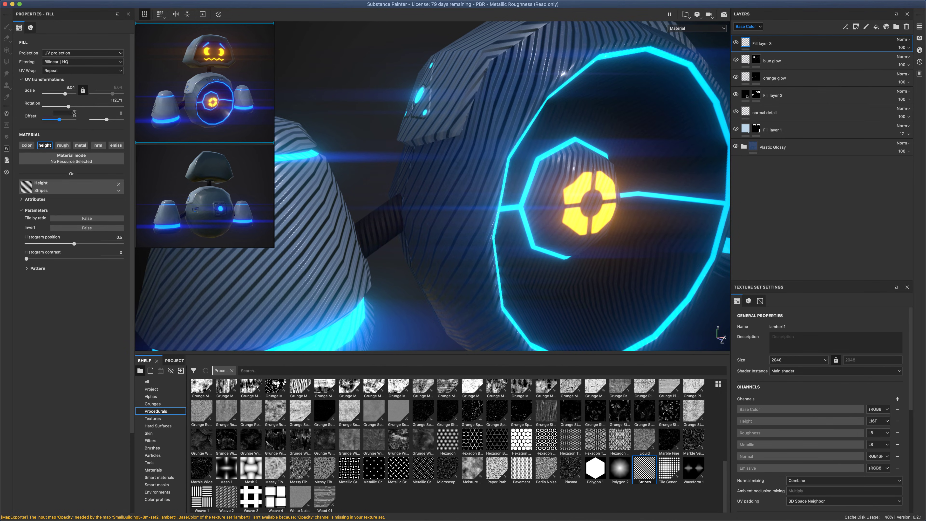
left_click_drag(69, 108, 72, 108)
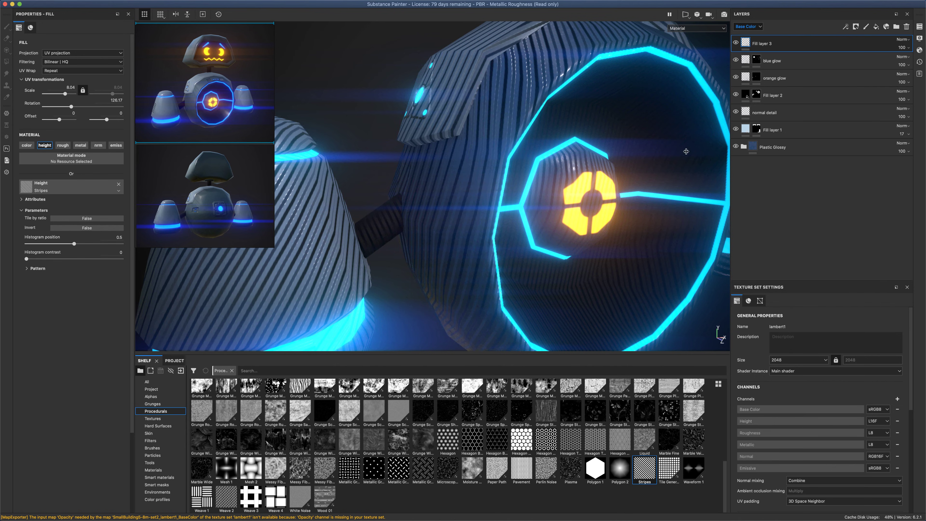
Add a black mask to Fill layer 3 and reveal the stripes only on the arm connector with Polygon Fill
right_click(746, 43)
left_click(766, 55)
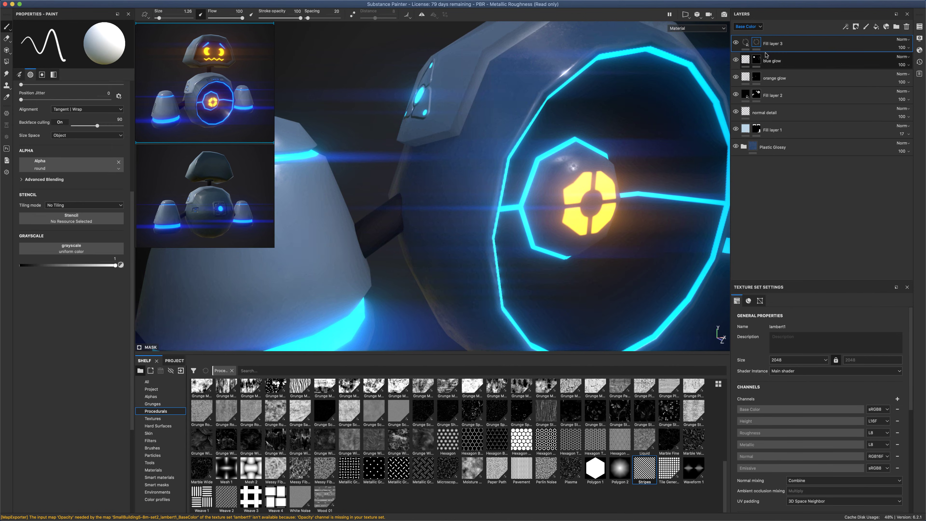
left_click(6, 62)
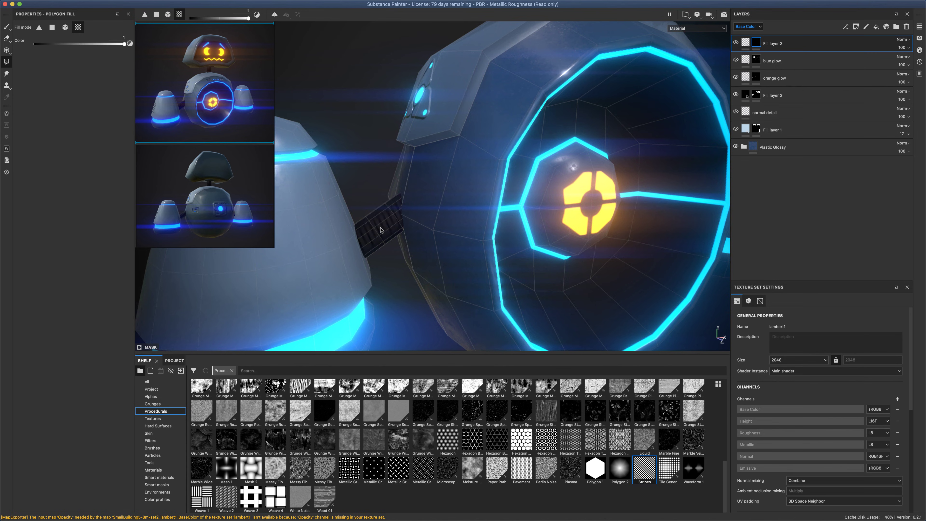
left_click(7, 27)
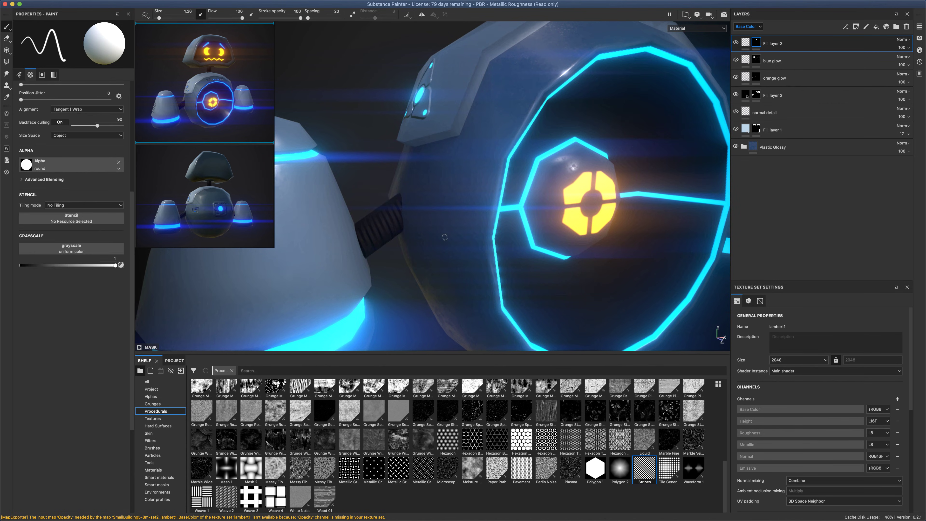
Switch Fill layer 3 to planar projection and set its stripe rotation to about 158.13
mouse_move(474, 219)
left_mouse_down("alt")
mouse_move(573, 265)
mouse_move(585, 240)
mouse_move(603, 248)
mouse_move(521, 248)
mouse_move(611, 249)
mouse_move(407, 250)
mouse_move(559, 254)
mouse_move(570, 269)
mouse_move(652, 254)
mouse_move(347, 225)
mouse_move(593, 285)
mouse_move(429, 192)
mouse_move(568, 215)
left_mouse_up("alt")
left_click_drag(373, 183, 450, 219, "alt")
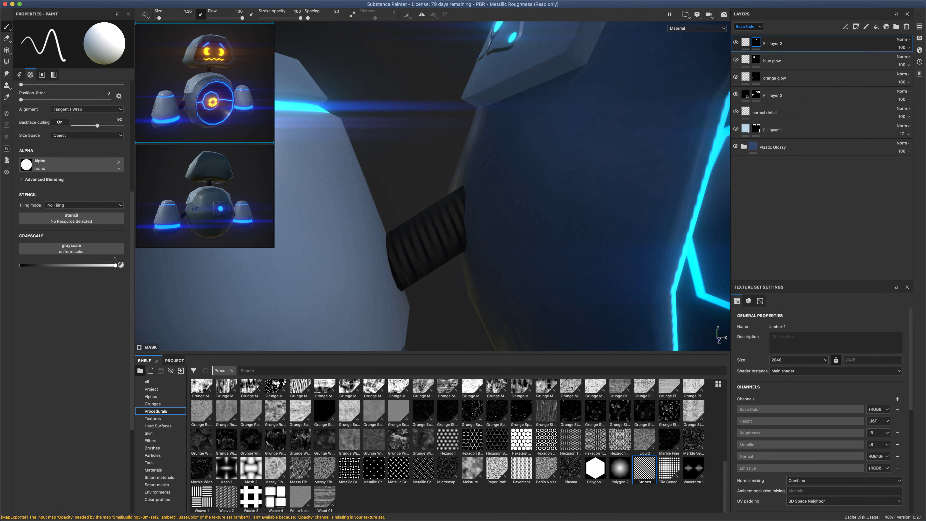
left_click(747, 44)
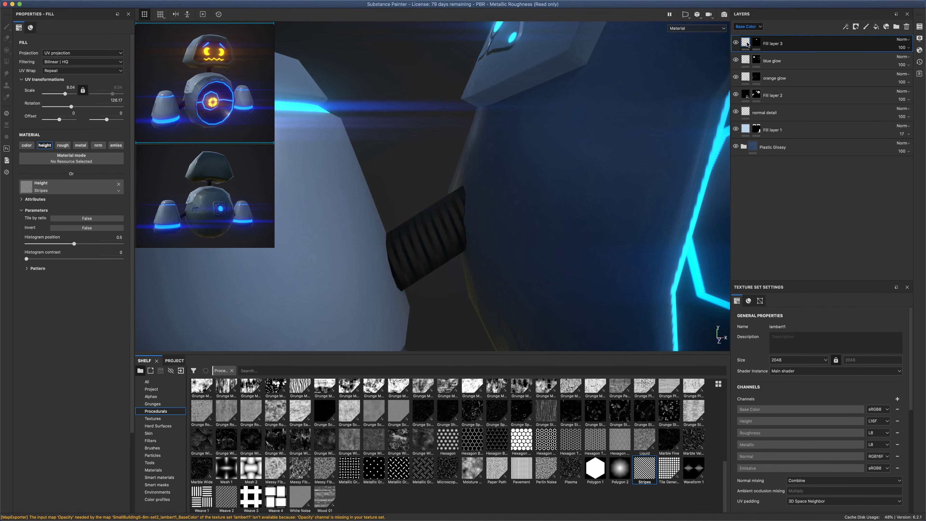
left_click(78, 54)
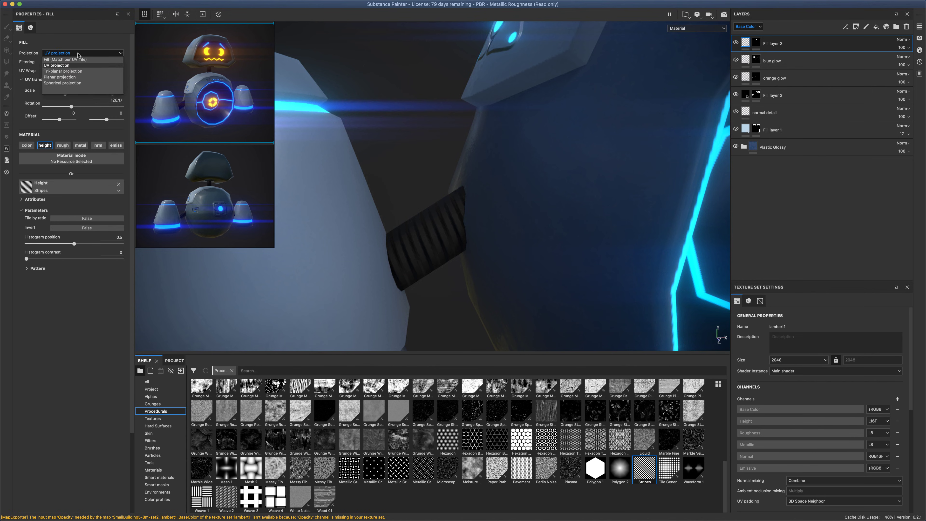
left_click(79, 78)
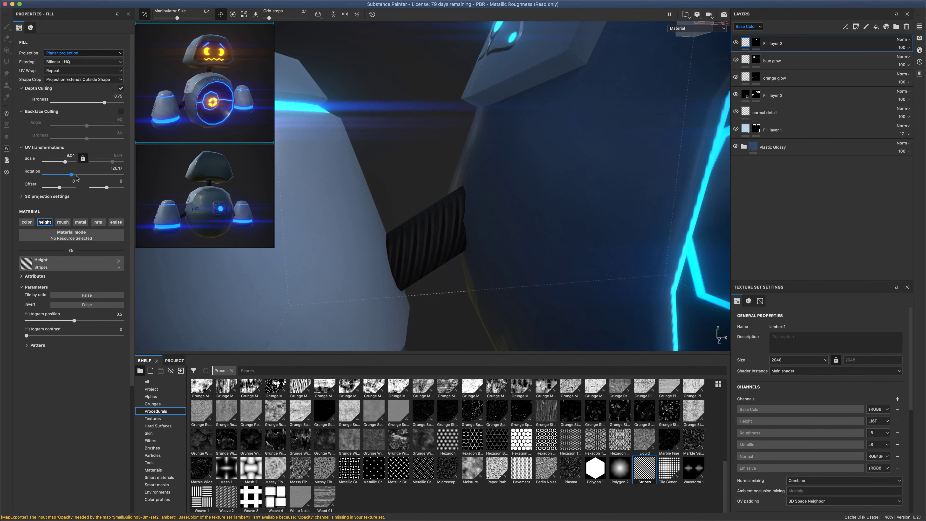
left_click_drag(71, 177, 78, 177)
left_click_drag(338, 222, 489, 275, "alt")
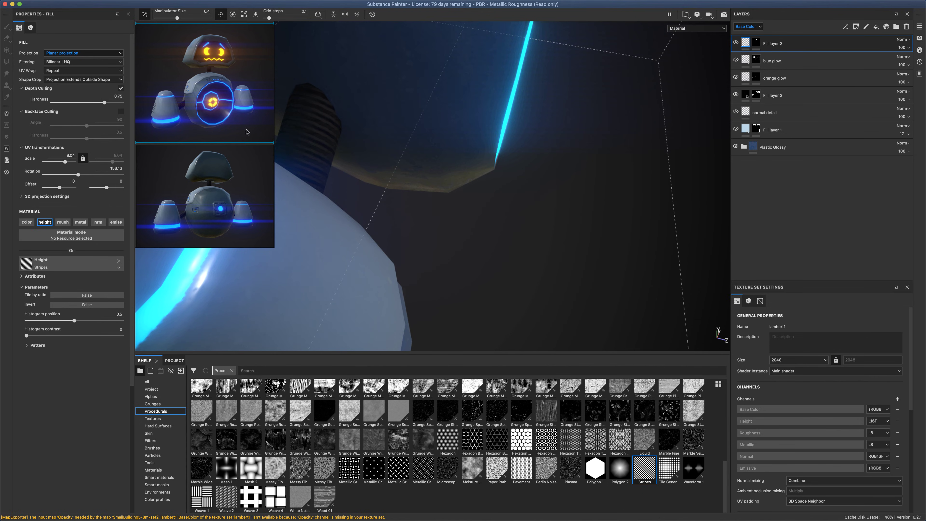
left_click_drag(369, 202, 372, 129, "alt")
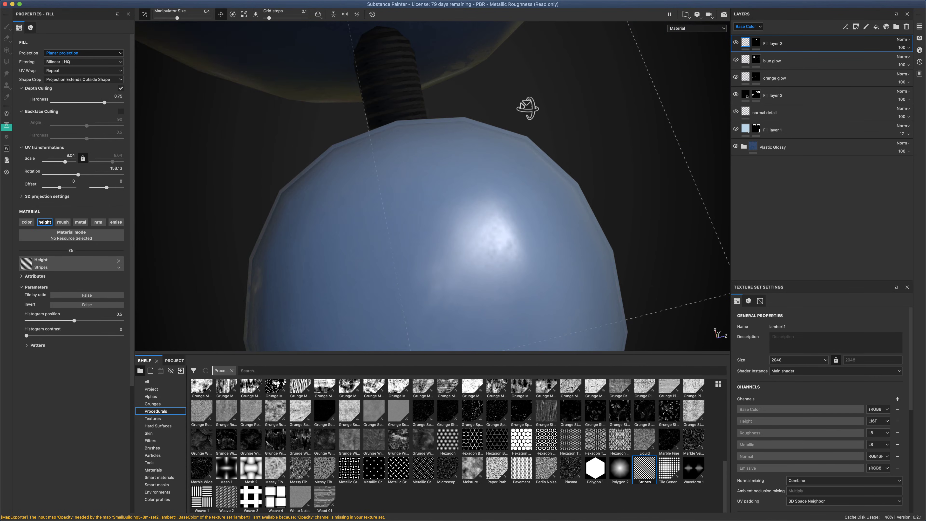
left_click_drag(527, 108, 565, 241, "alt")
middle_click_drag(565, 242, 374, 244, "alt")
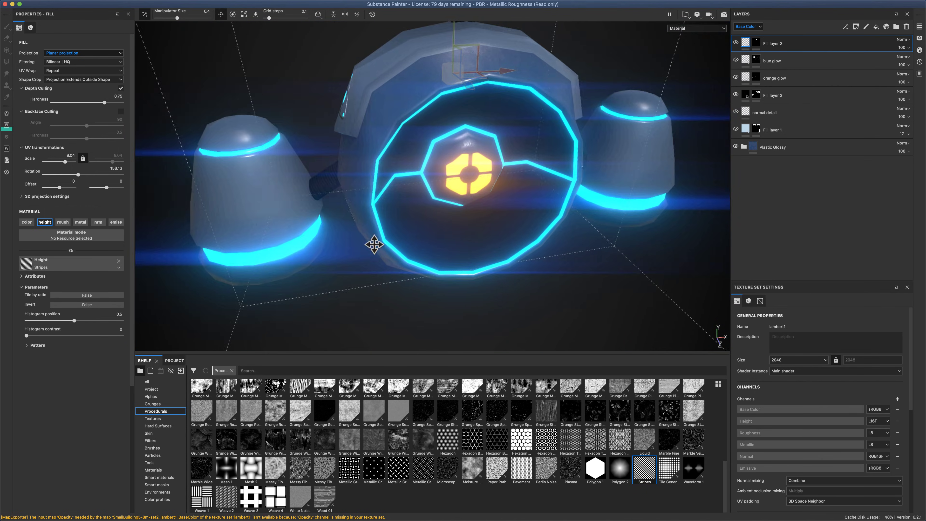
left_click_drag(374, 245, 474, 265, "alt")
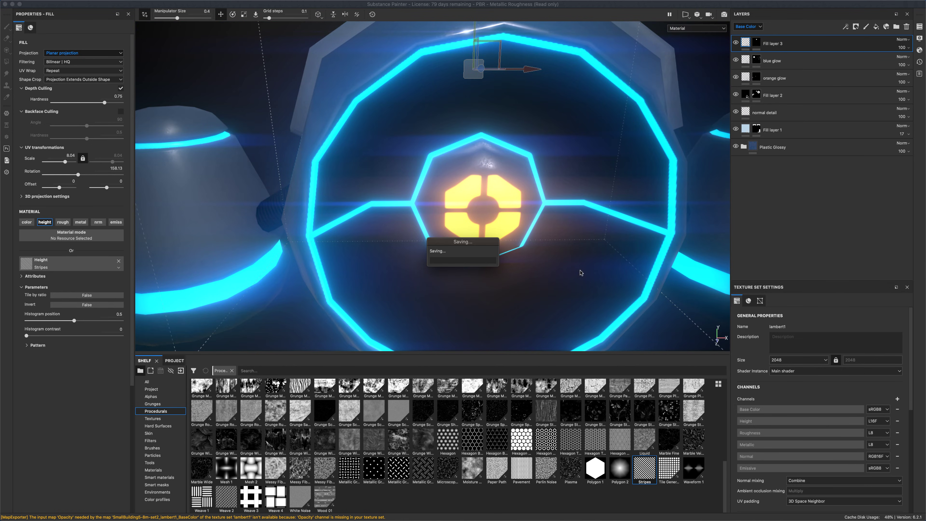
Try to reveal the stripes on the opposite arm connector in Fill layer 3's mask with Polygon Fill
left_click_drag(596, 282, 644, 176, "alt")
left_click(756, 44)
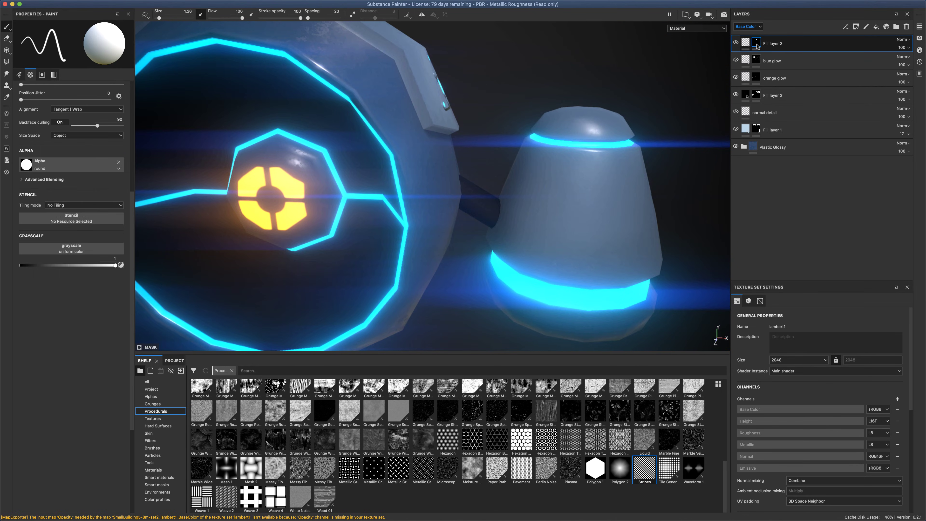
left_click(6, 61)
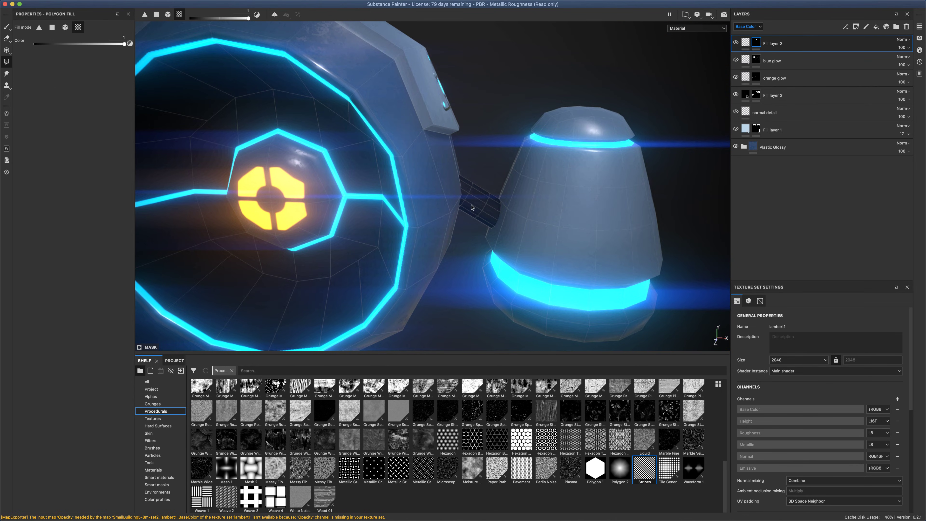
left_click_drag(482, 227, 579, 247, "alt")
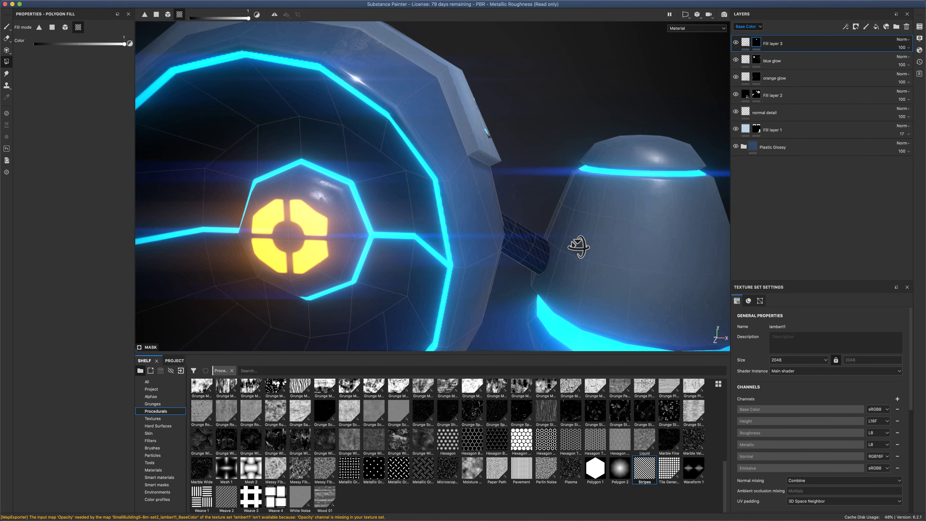
left_click_drag(410, 255, 452, 257, "alt")
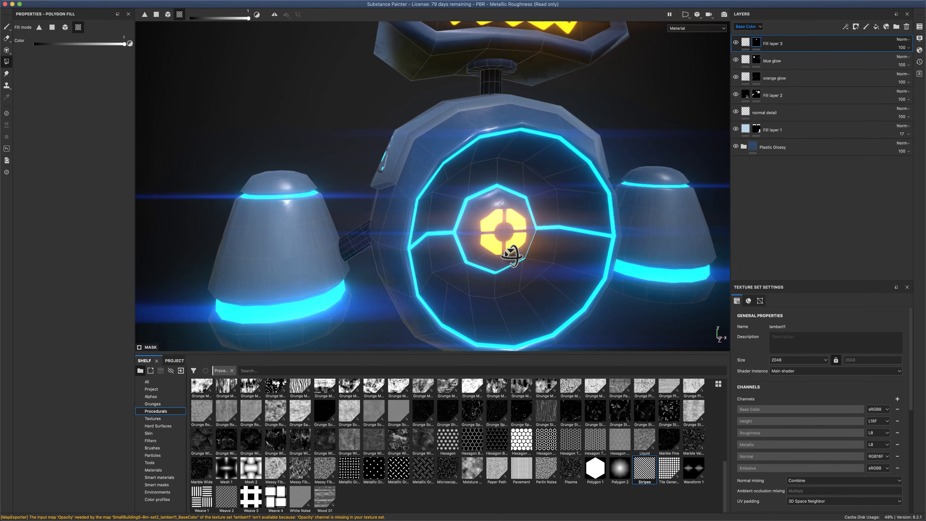
left_click_drag(538, 249, 424, 247, "alt")
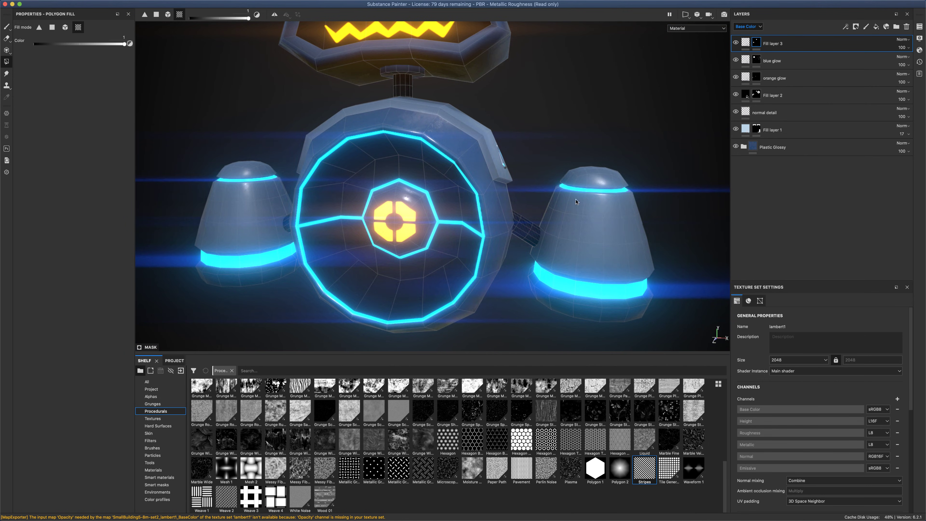
scroll(529, 234, "up", 5)
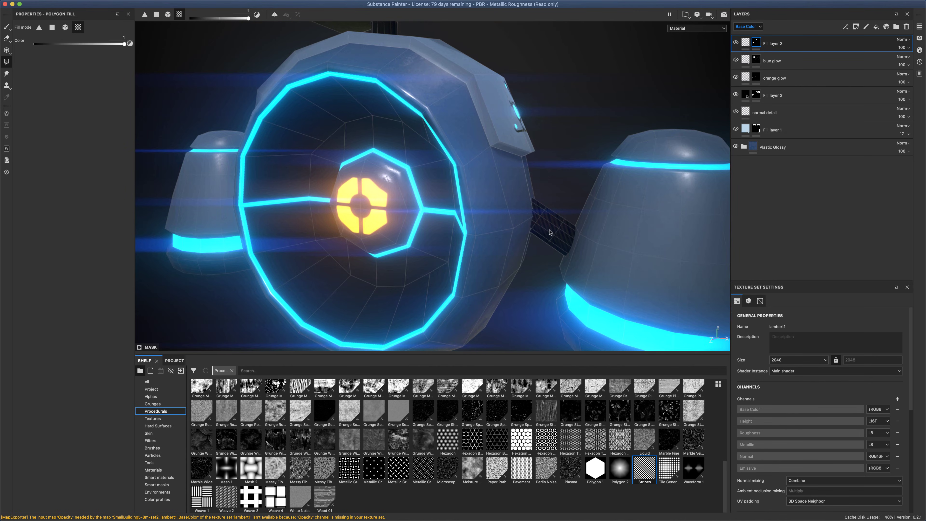
left_click_drag(533, 240, 572, 242, "alt")
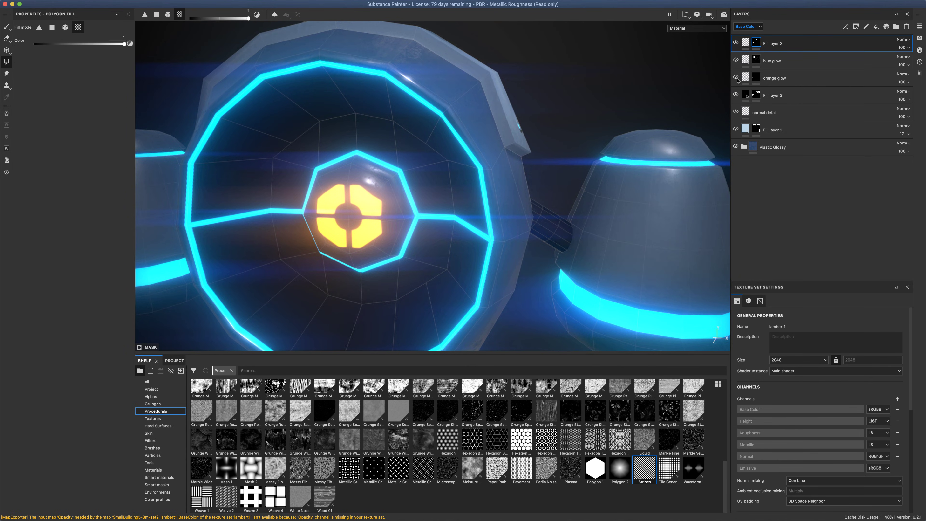
left_click_drag(353, 185, 511, 190, "alt")
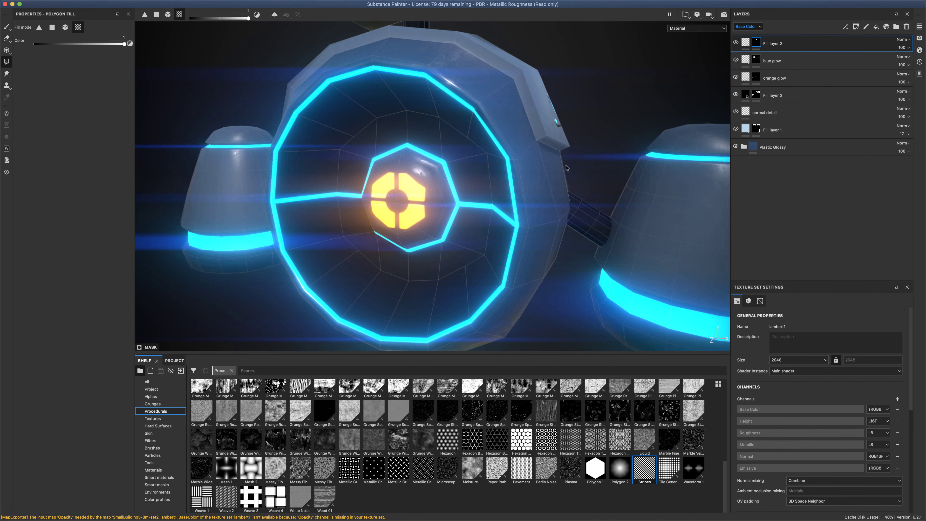
Copy and paste Fill layer 3, and clear the mask of the upper copy
right_click(770, 44)
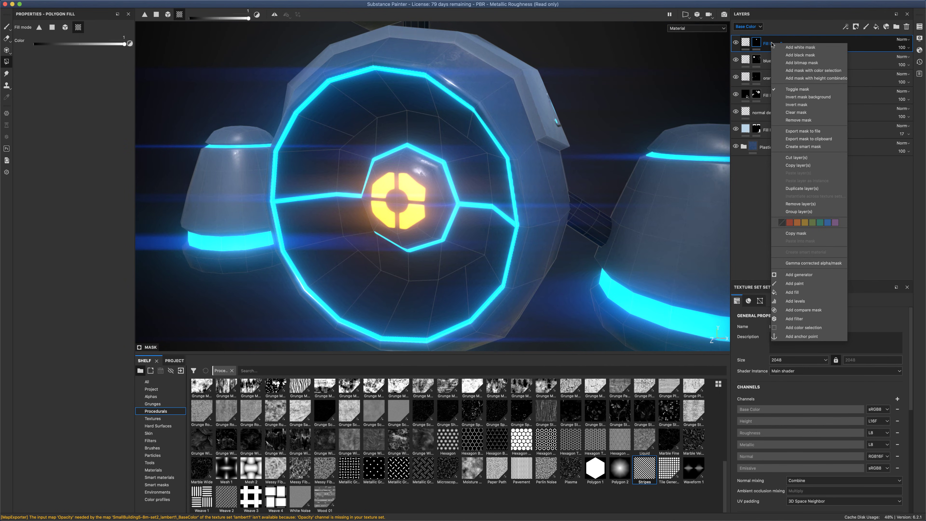
left_click(798, 165)
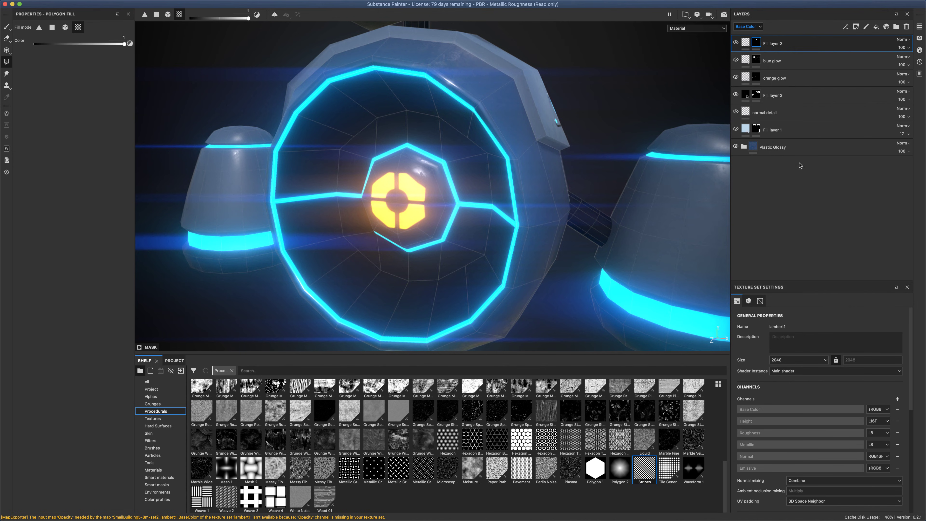
right_click(793, 48)
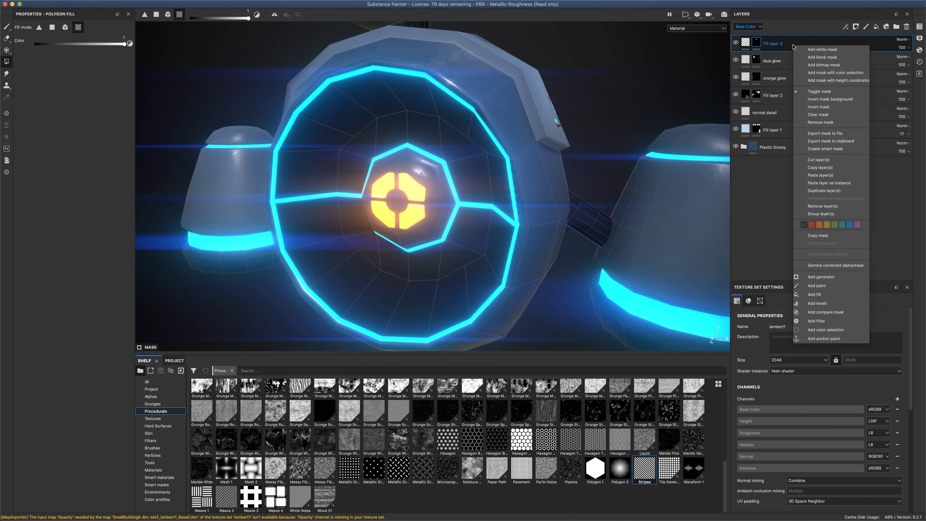
left_click(816, 176)
right_click(758, 45)
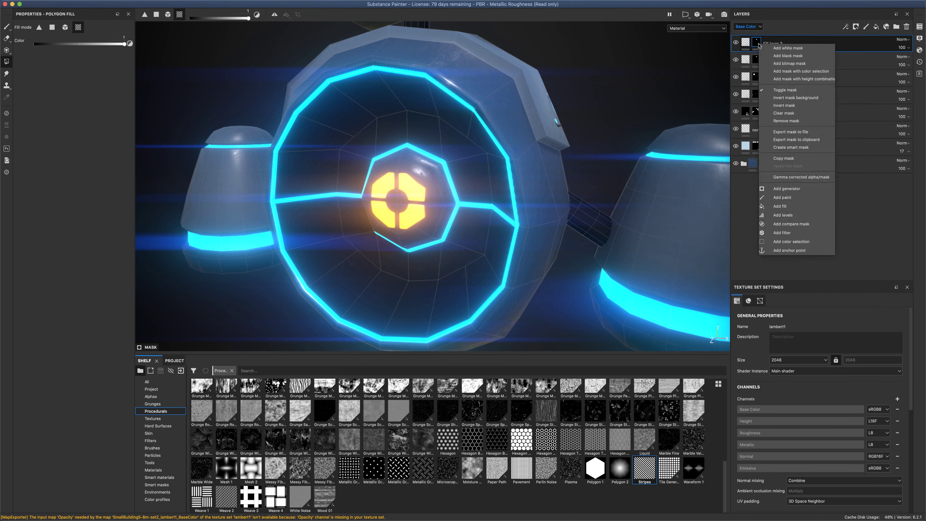
left_click(774, 114)
Rename the lower stripe layer "right leg" and the upper copy "left leg"
left_click(774, 63)
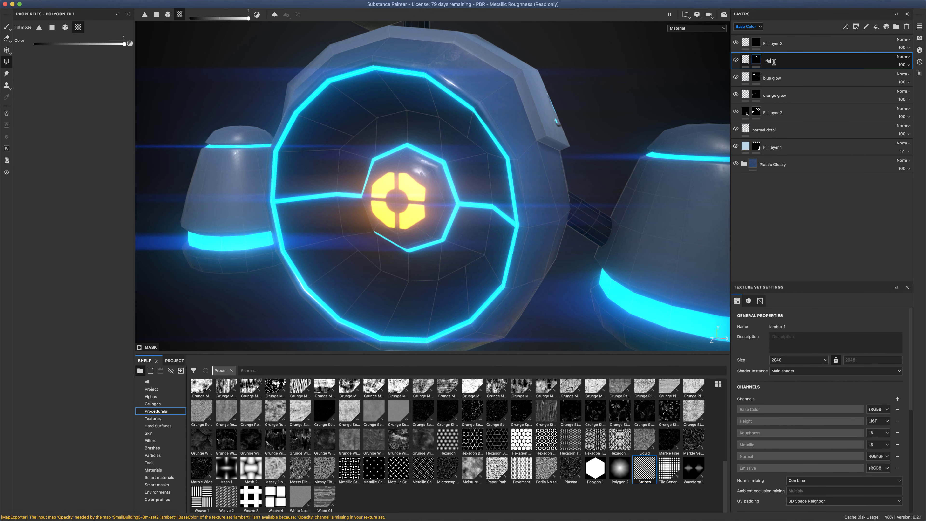
double_click(772, 44)
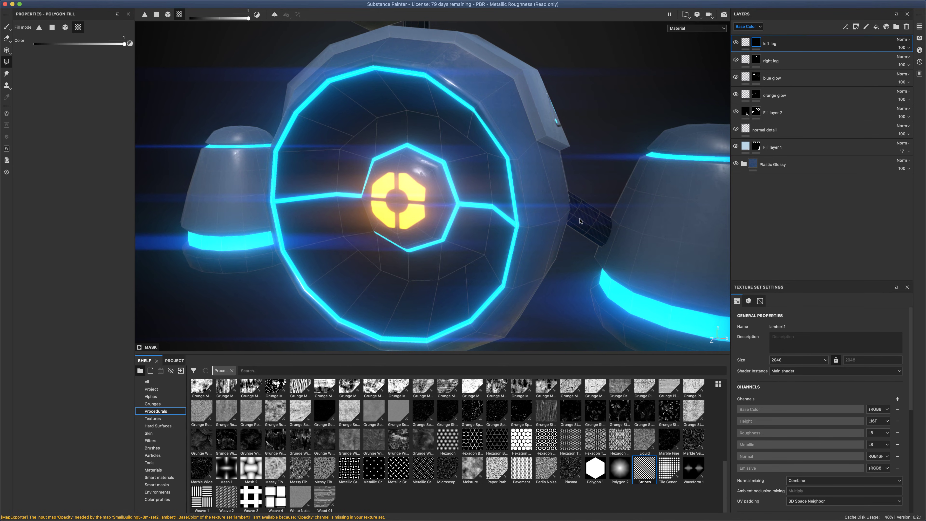
Reveal the left leg layer's stripes on the opposite arm connector and set their rotation to about 116.07
left_click(745, 42)
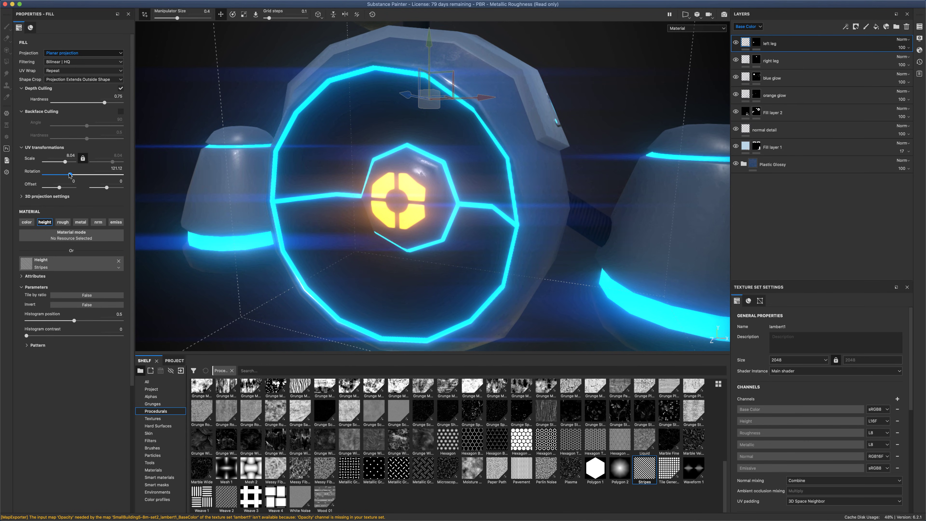
left_click_drag(233, 187, 387, 201, "alt")
left_click_drag(442, 169, 439, 116, "alt")
Frame the whole robot, select the Plastic Glossy folder and examine the finished texturing from several angles
key("f")
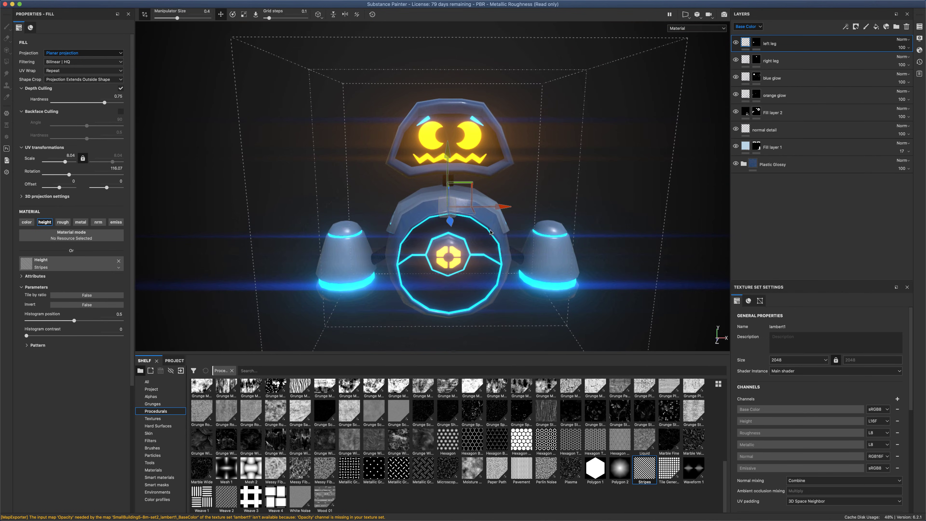
left_click(772, 164)
middle_click_drag(523, 232, 511, 189, "alt")
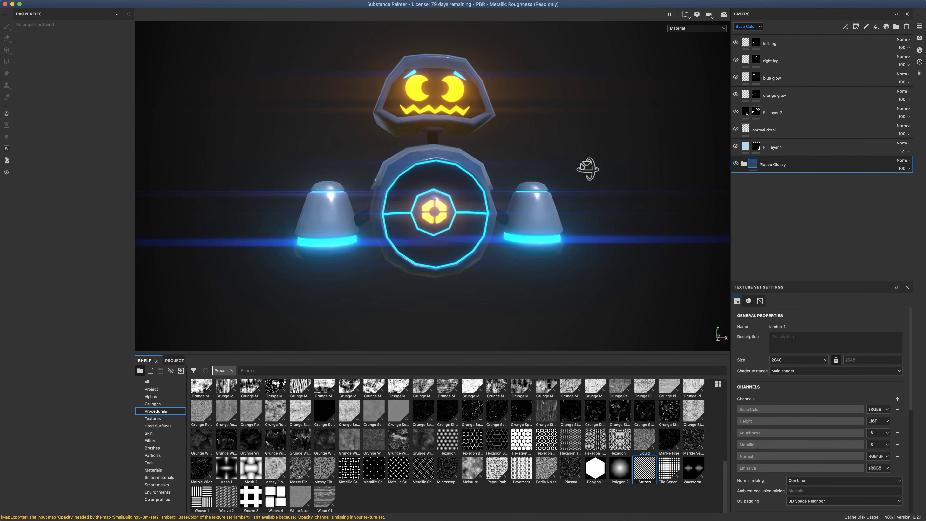
left_click_drag(599, 184, 586, 182, "alt")
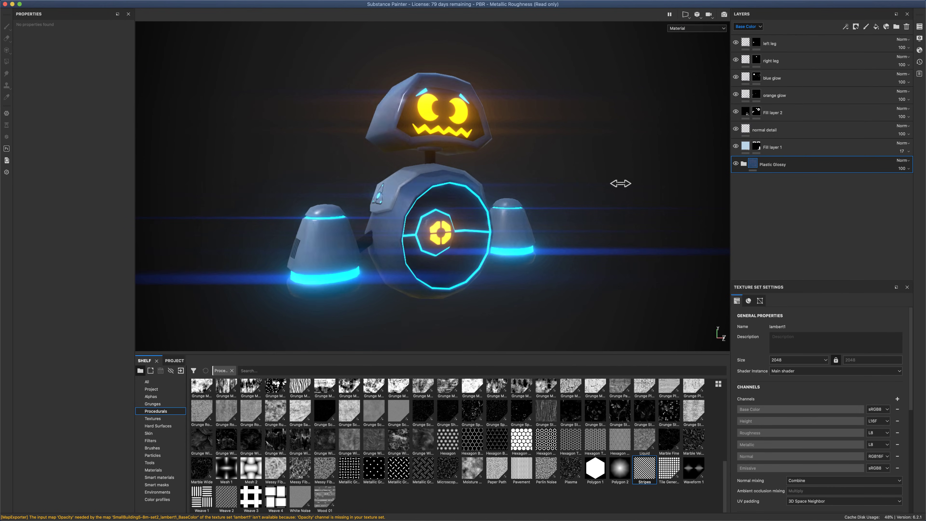
left_click_drag(647, 186, 477, 213, "alt")
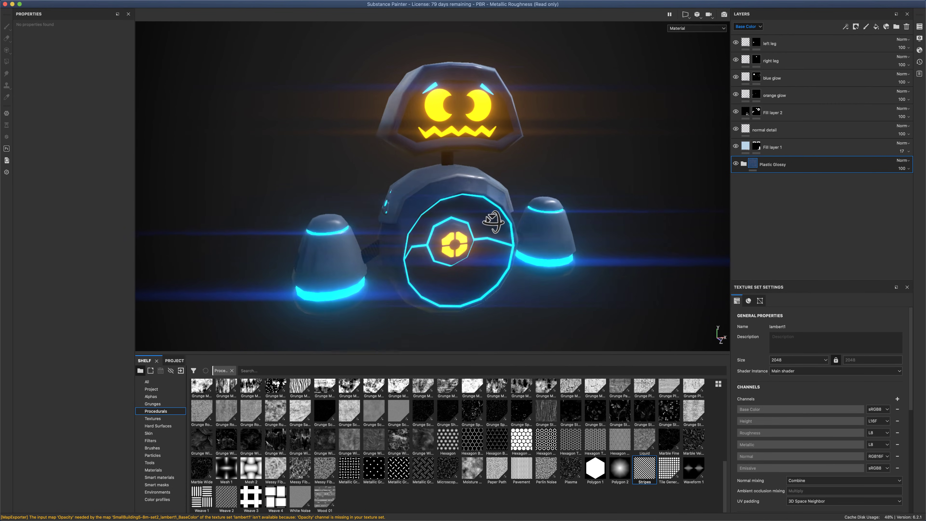
left_click_drag(621, 218, 485, 241, "alt")
left_click_drag(485, 290, 399, 230, "alt")
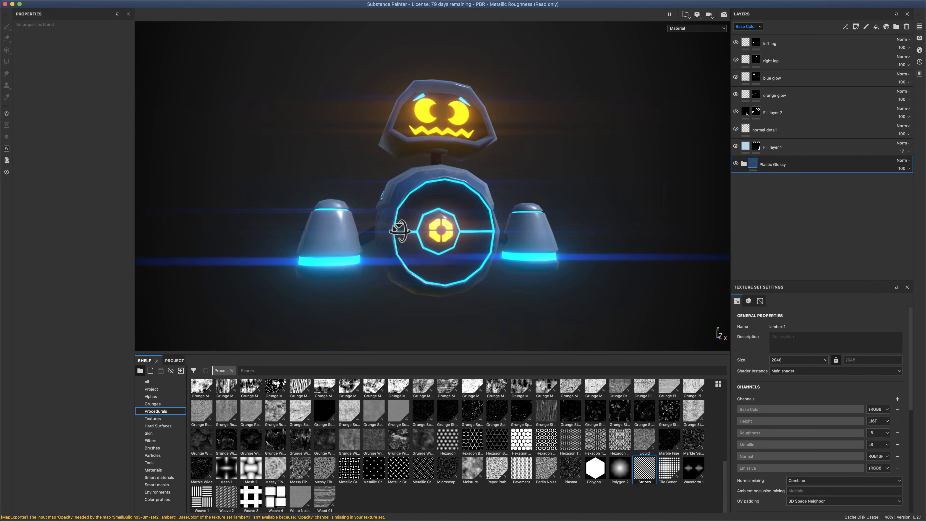